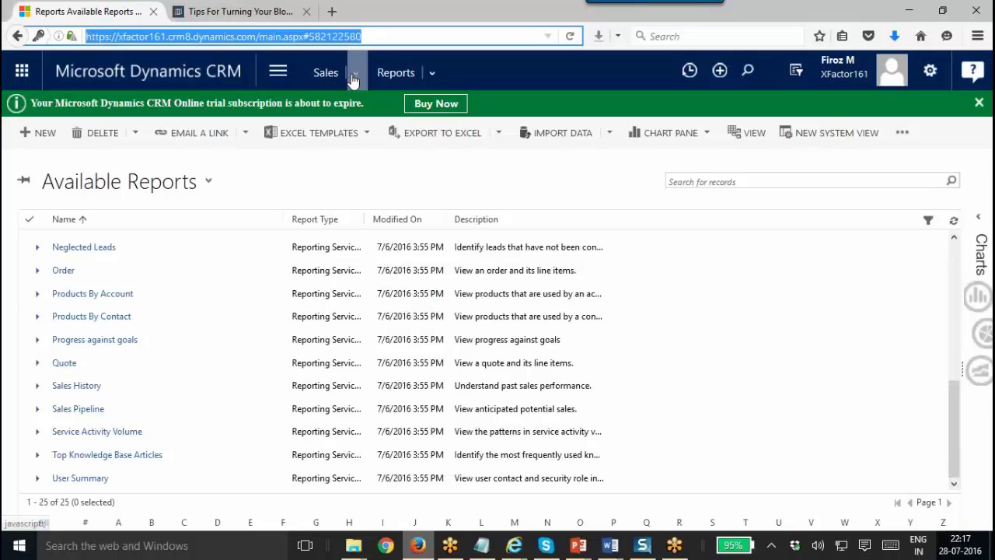
Scroll the Available Reports list to the top and open Account Distribution to see its filtering criteria.
click(352, 73)
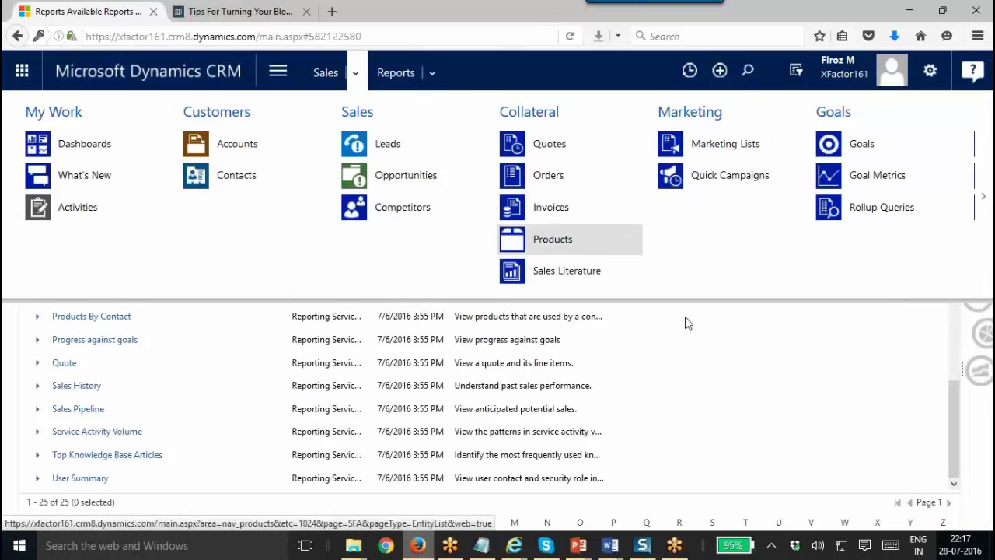
drag(955, 410, 926, 244)
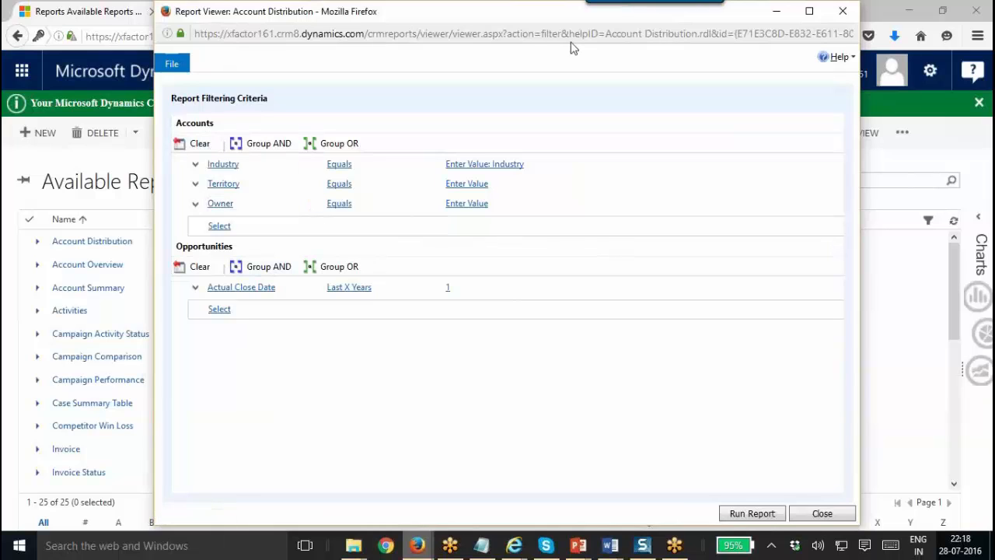
Run the Account Distribution report full-screen to view the top-10 account revenue chart, then go to Edit Filter.
click(750, 514)
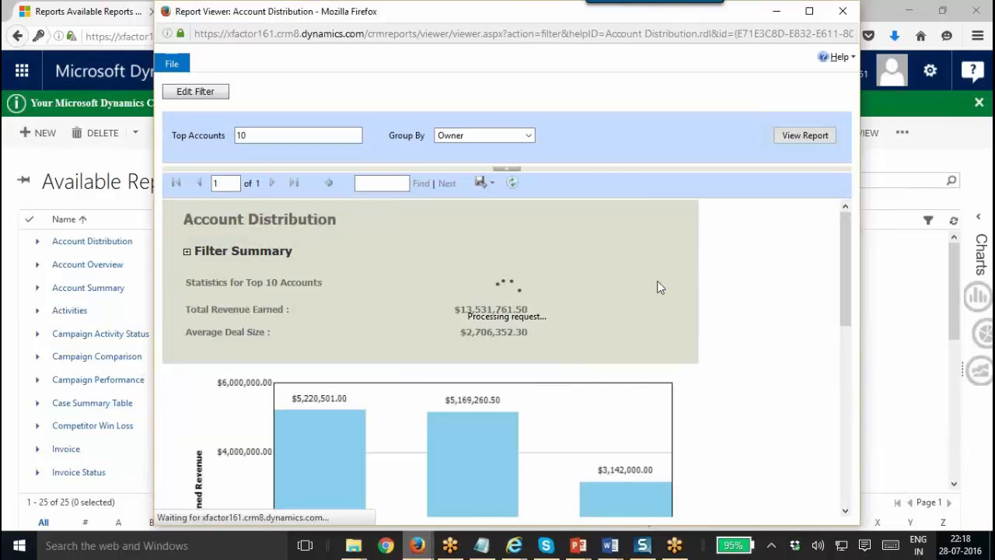
double_click(523, 17)
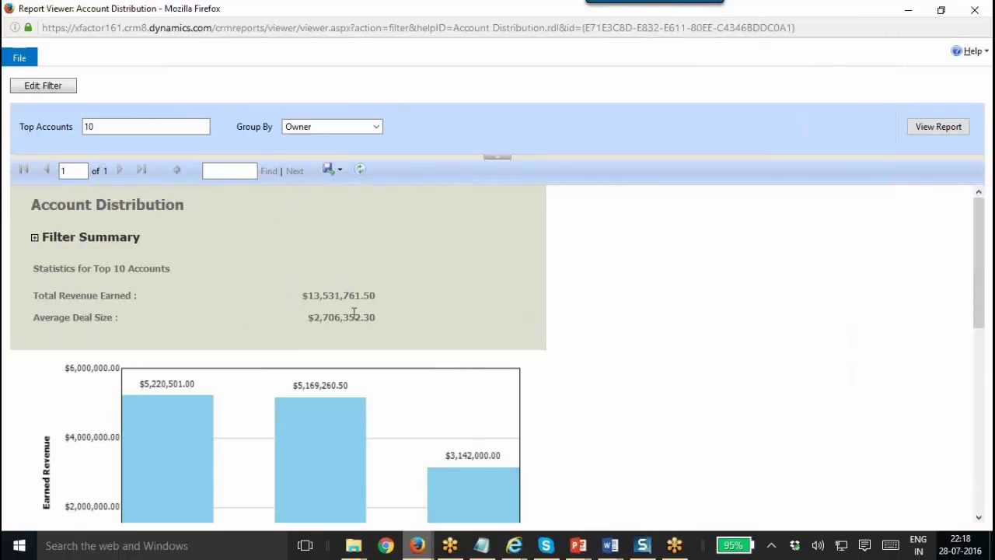
mouse_move(987, 256)
mouse_down()
mouse_move(987, 439)
mouse_move(985, 249)
mouse_up()
click(43, 86)
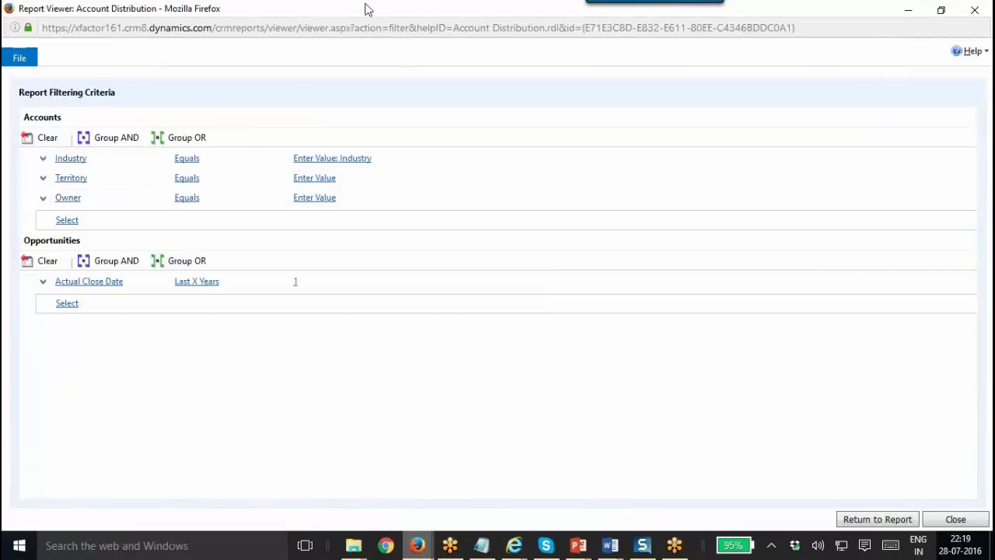
Close the report viewer, glance at the Chapter 35 slides, and return to the CRM reports.
drag(361, 18, 321, 105)
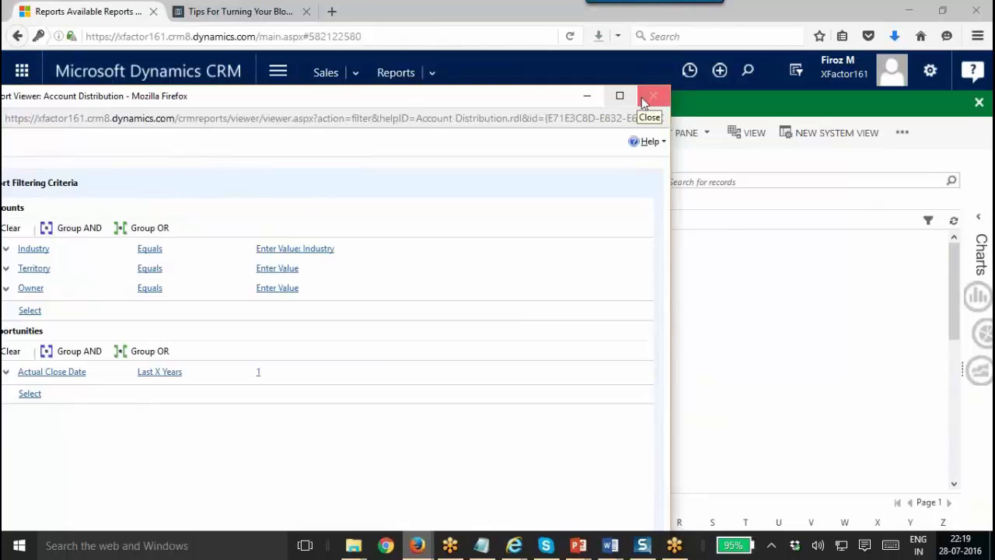
click(651, 97)
mouse_move(578, 545)
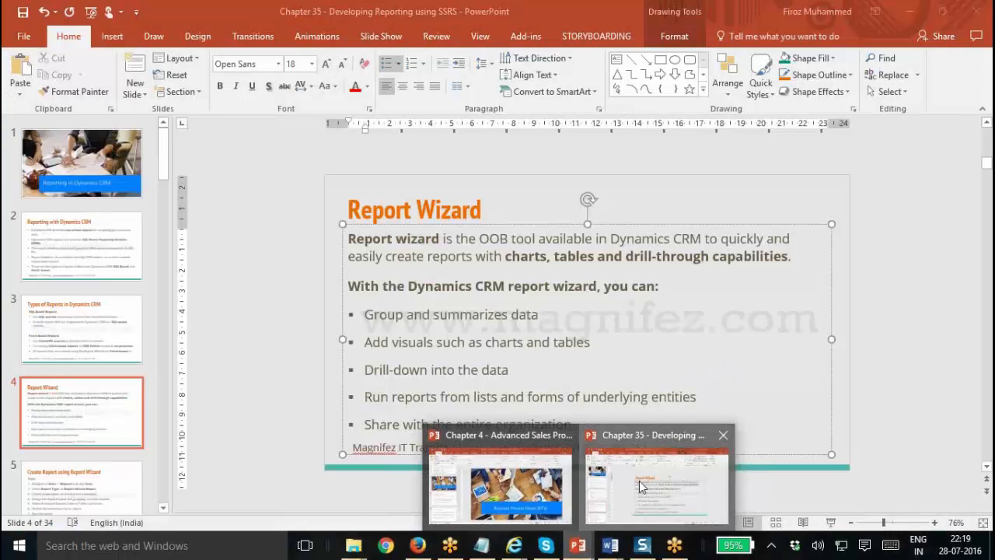
click(641, 486)
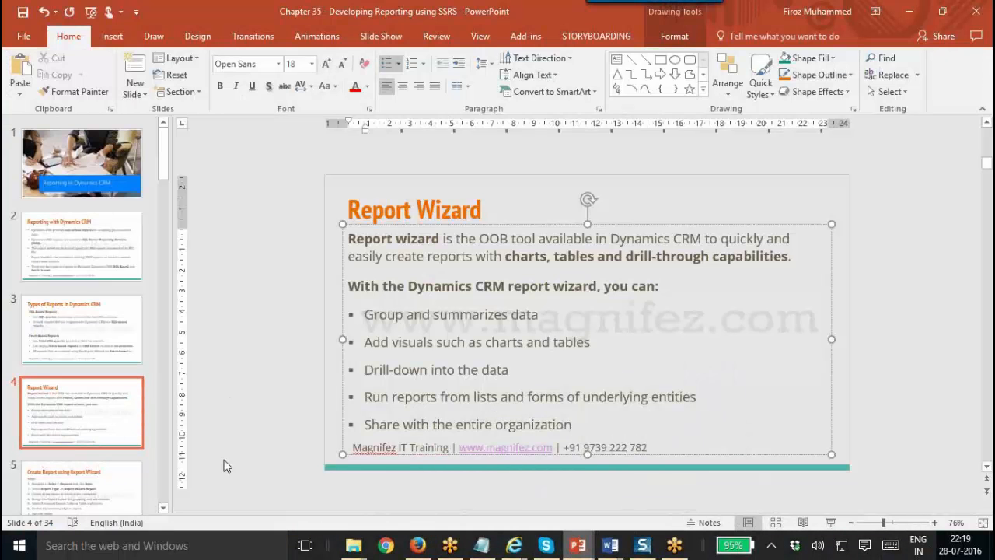
mouse_move(417, 545)
click(416, 443)
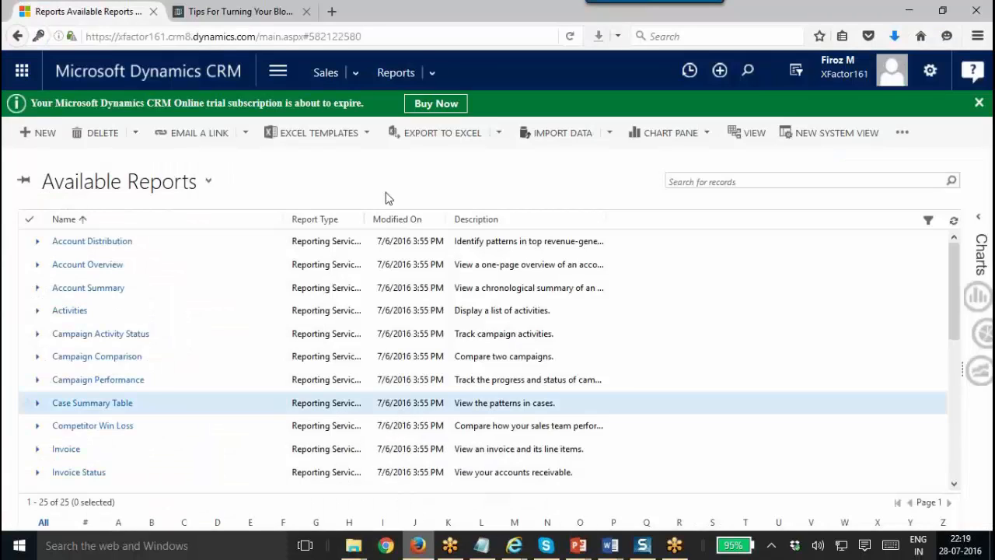
Select all 16 accounts in My Active Accounts and run the Account Overview report on them.
click(355, 72)
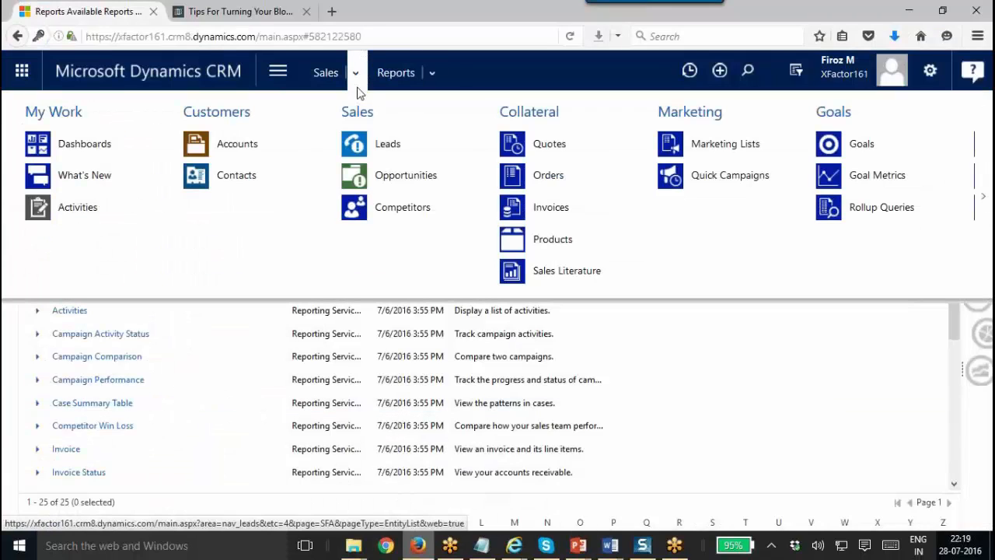
click(249, 146)
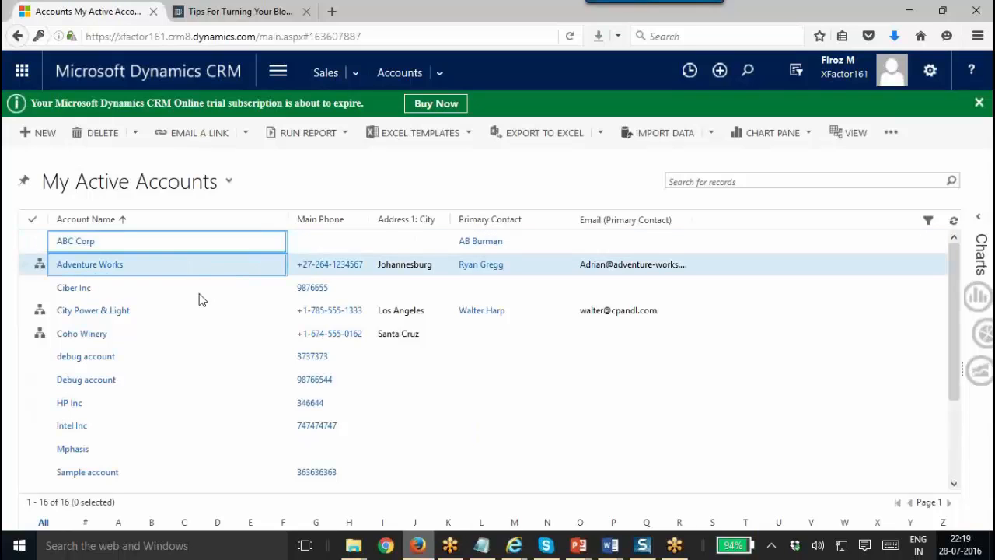
click(32, 220)
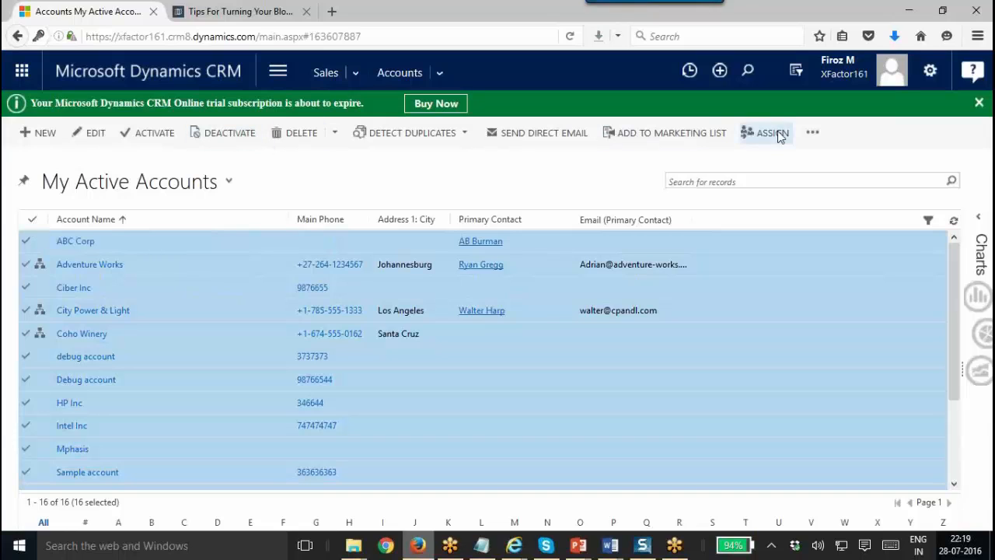
click(812, 133)
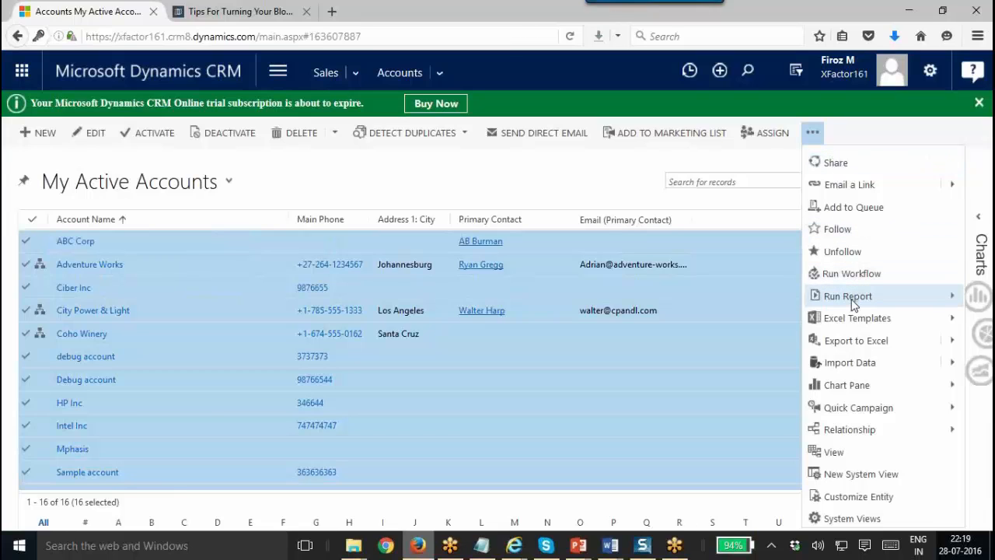
click(939, 295)
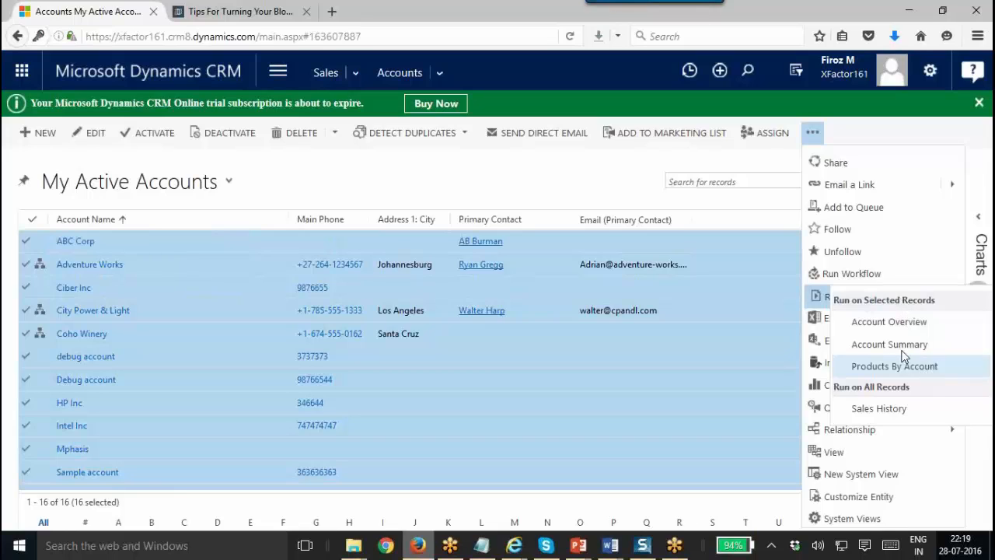
click(863, 321)
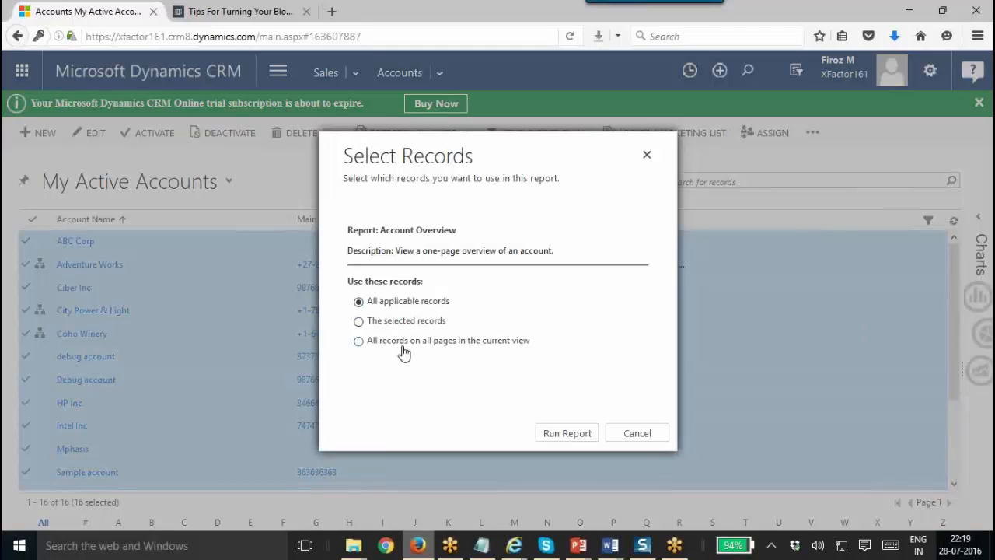
Run Account Overview for all applicable records and reposition the report viewer window.
click(565, 427)
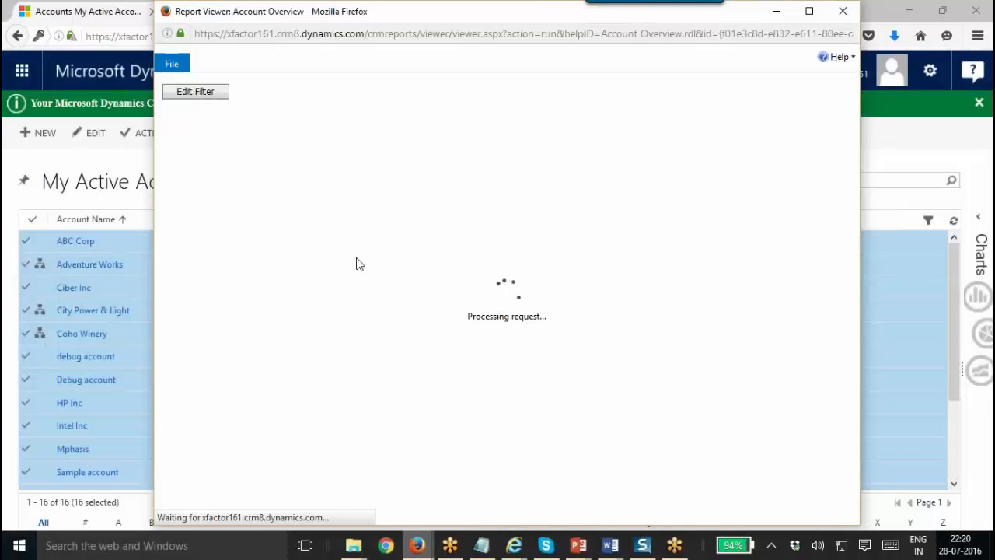
click(477, 27)
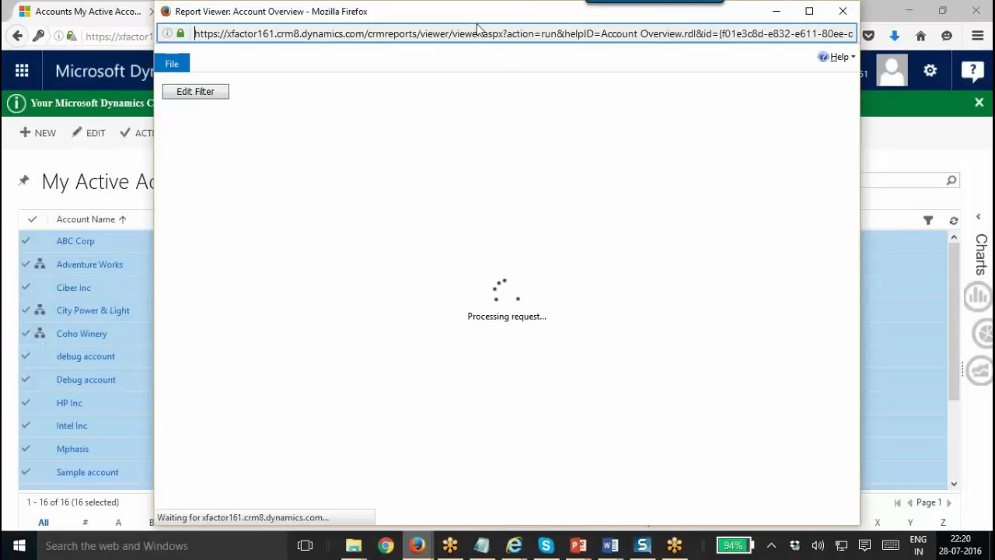
drag(476, 19, 448, 55)
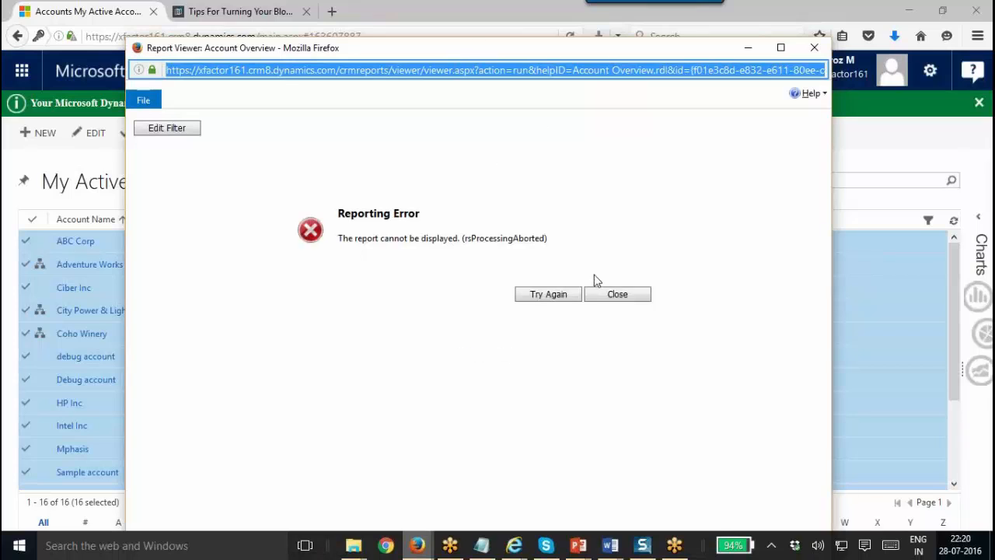
Retry the report after the Invalid Argument error, then close the failed viewer.
click(600, 298)
click(548, 303)
click(549, 303)
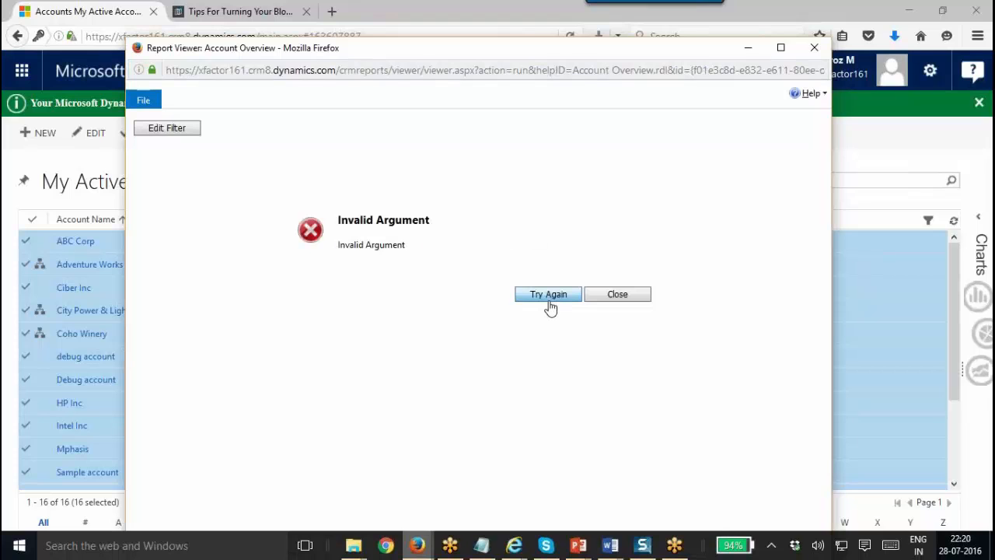
click(549, 302)
click(814, 48)
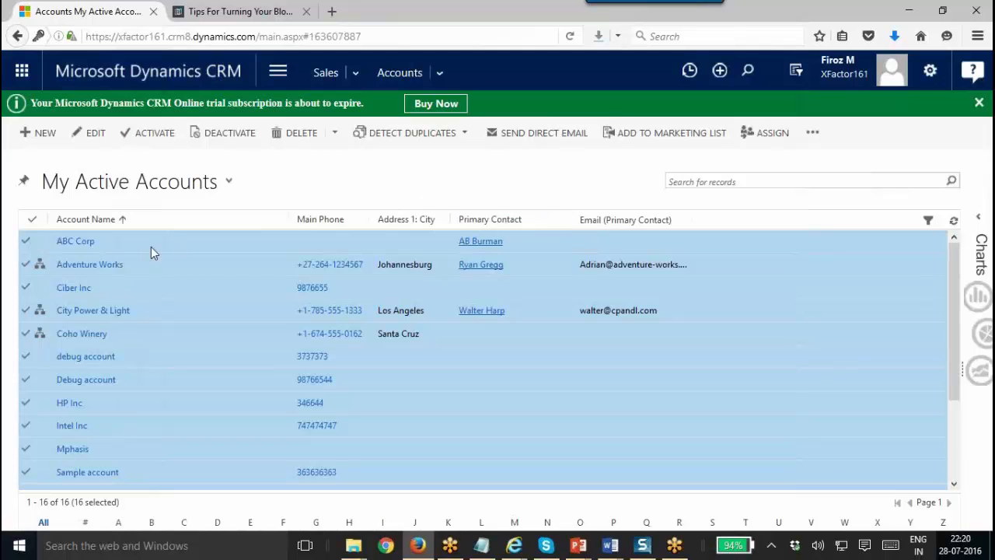
Select only ABC Corp, Adventure Works and Ciber Inc and run the Sales History report.
click(35, 223)
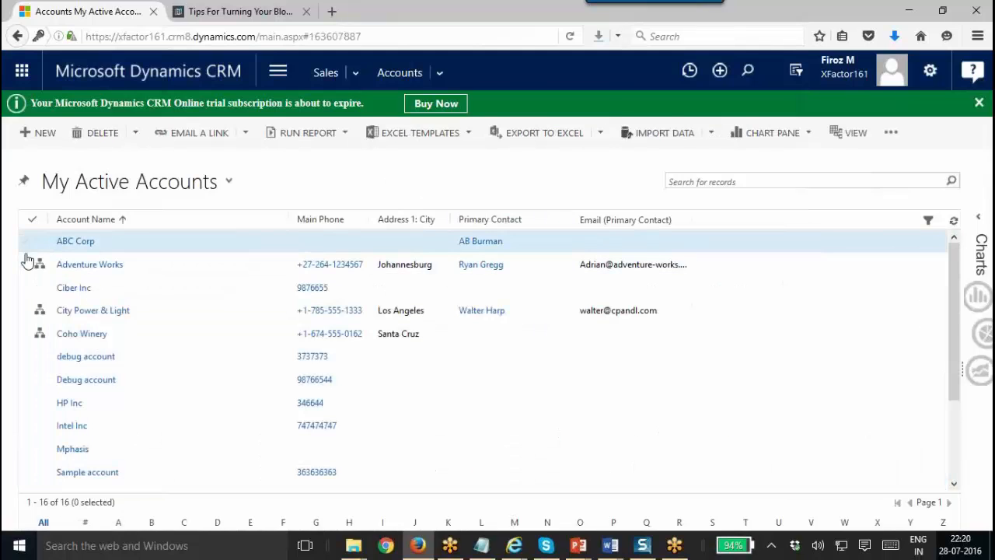
click(27, 248)
click(25, 264)
click(26, 287)
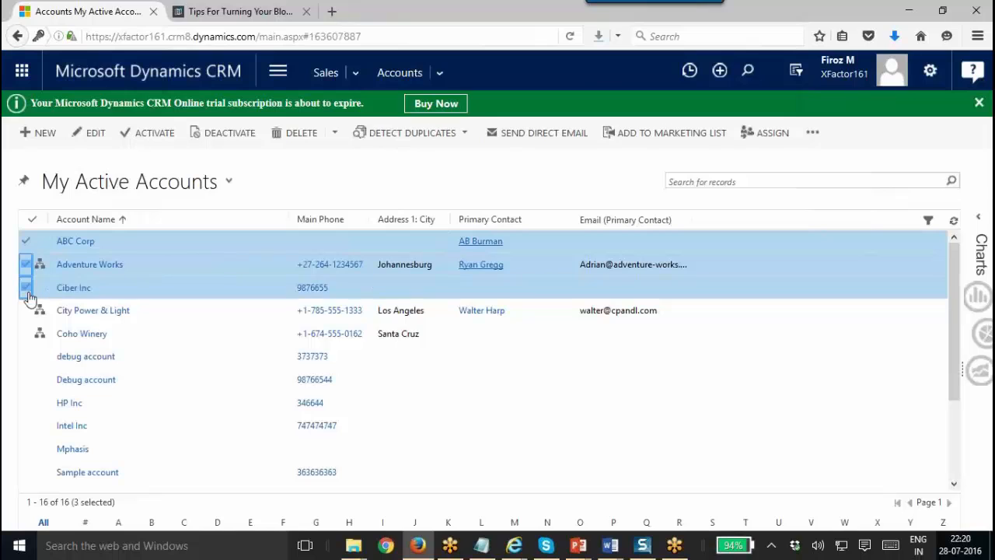
click(812, 133)
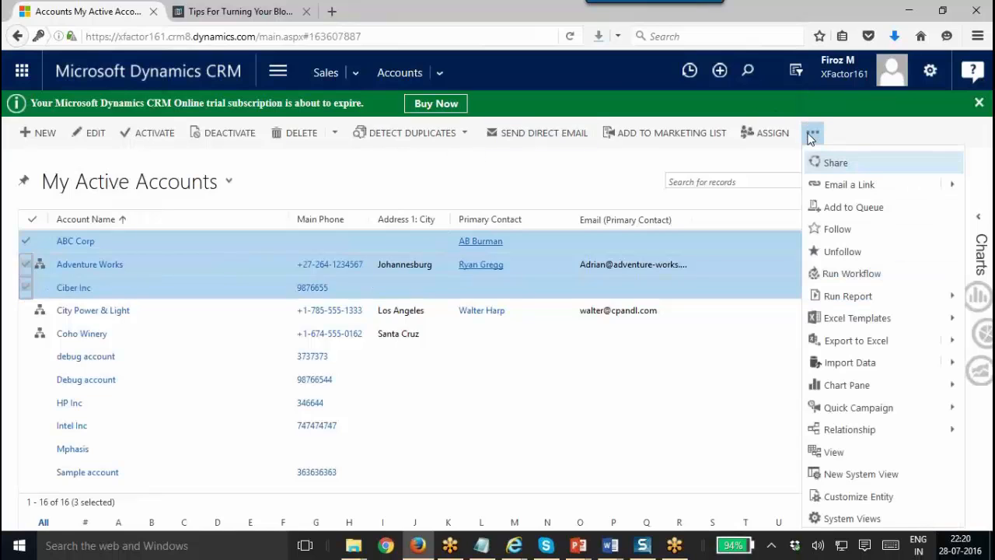
click(952, 295)
click(873, 412)
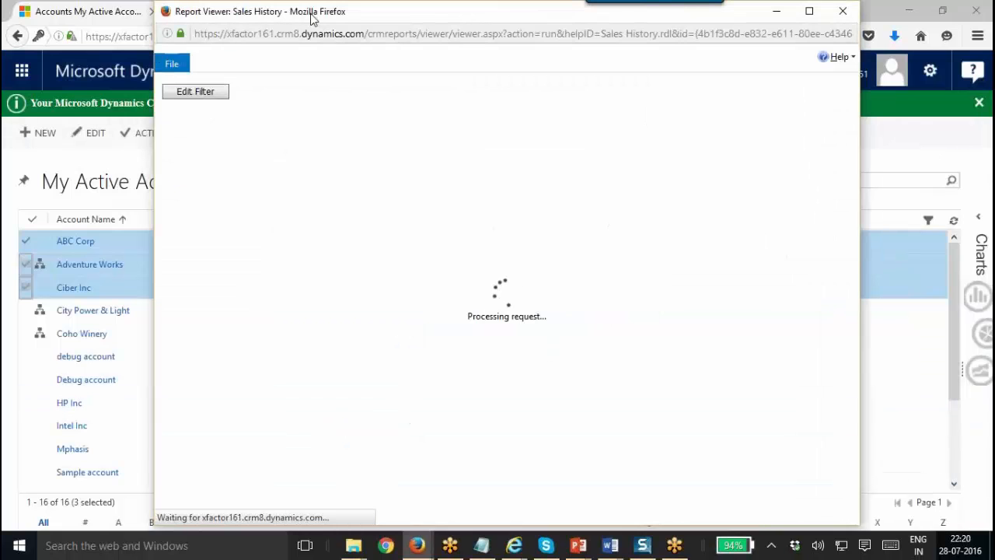
Maximize the report viewer, set Group By to Industry, and regenerate the Sales History report.
drag(310, 18, 274, 35)
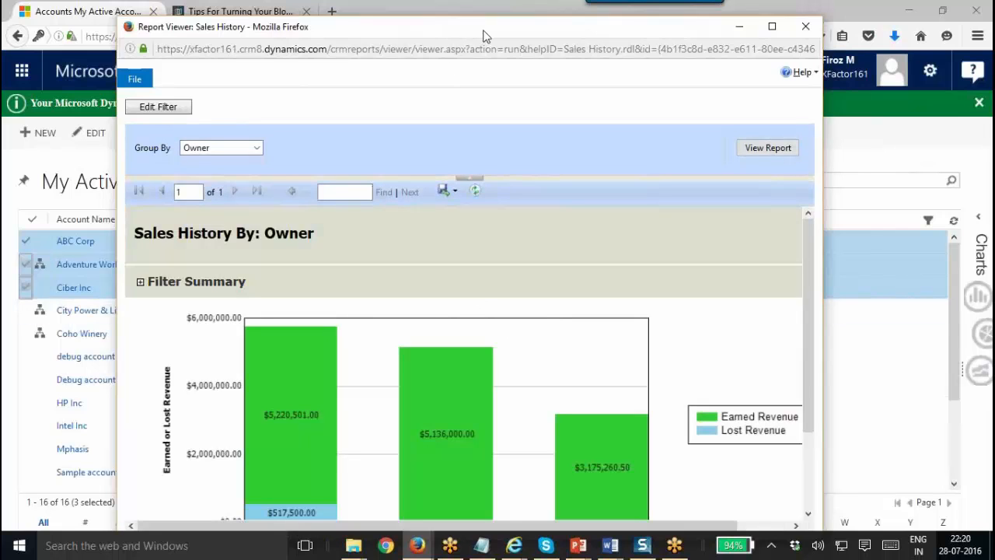
double_click(485, 32)
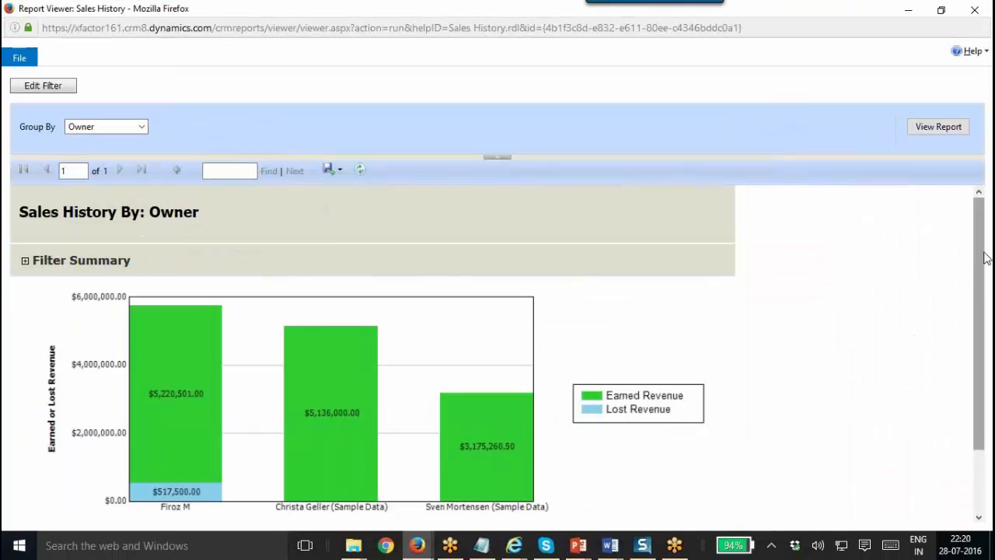
drag(977, 268, 985, 372)
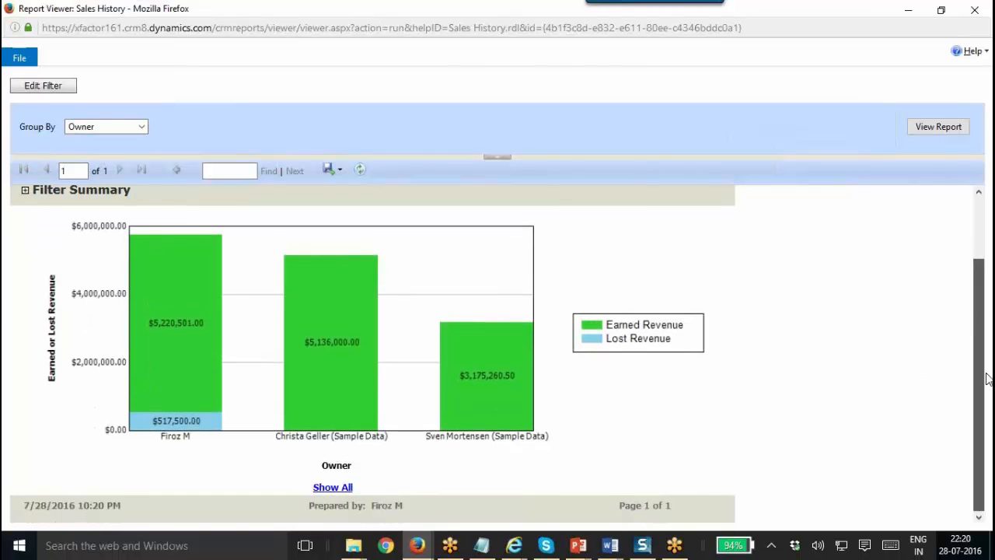
scroll(985, 365, up, 2)
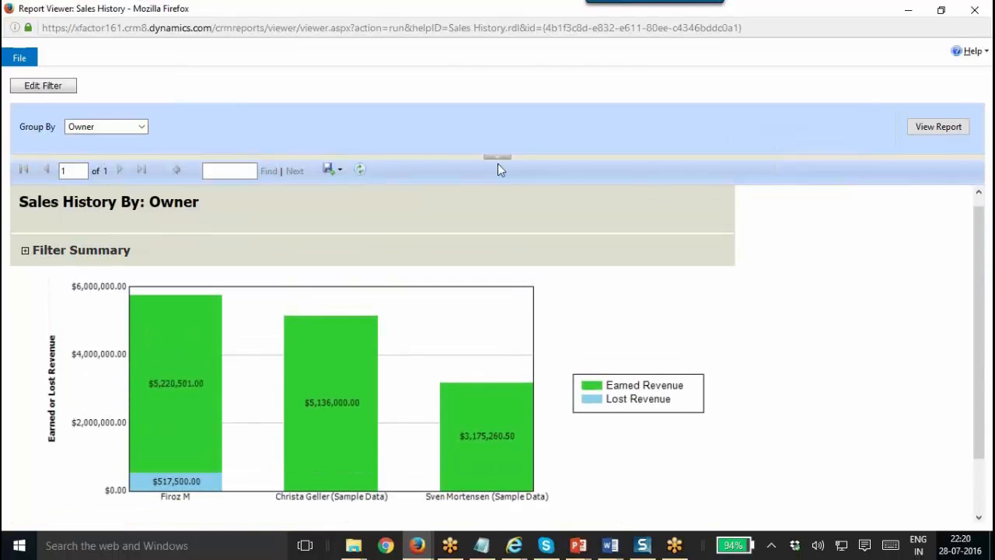
click(137, 126)
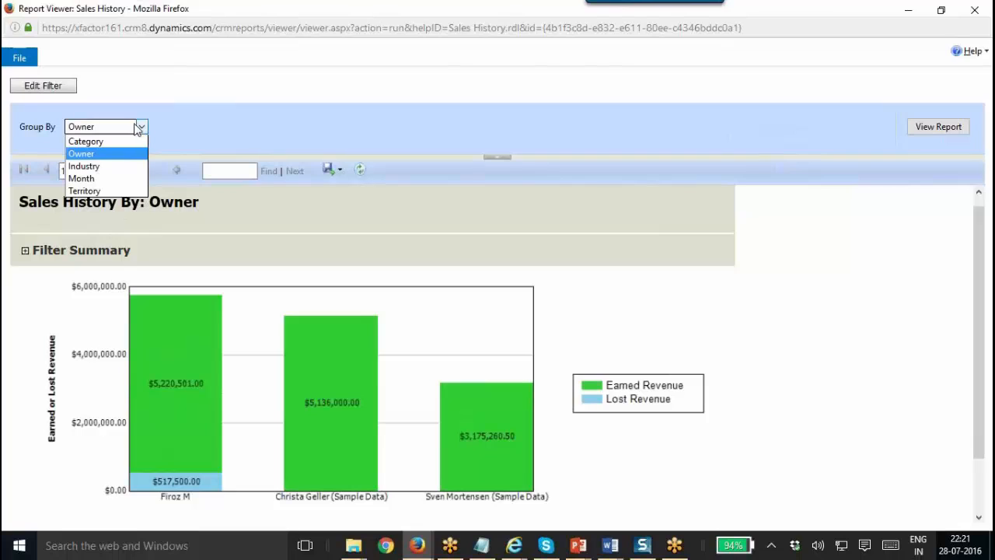
click(109, 166)
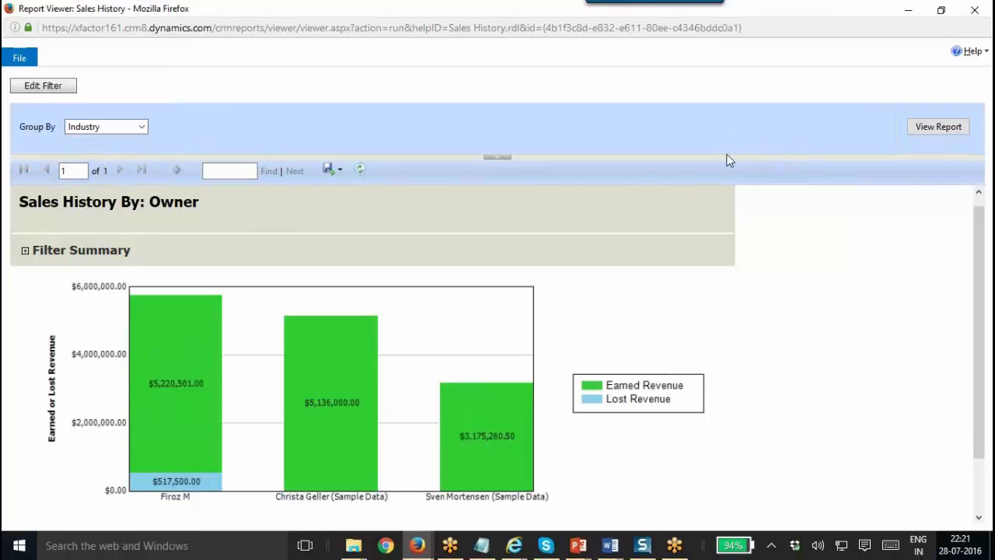
click(928, 127)
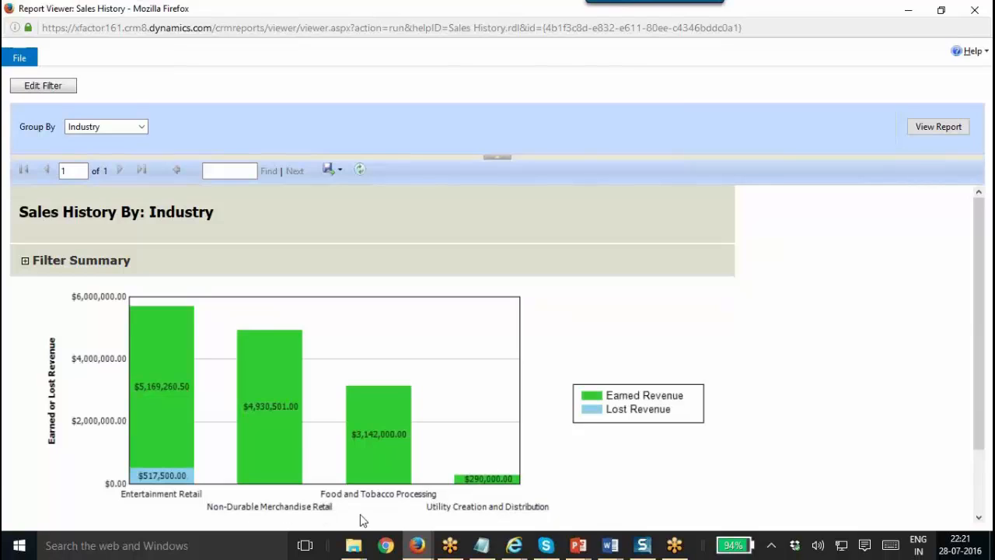
Revisit the grouping options and filtering criteria, then close the report viewer.
click(101, 130)
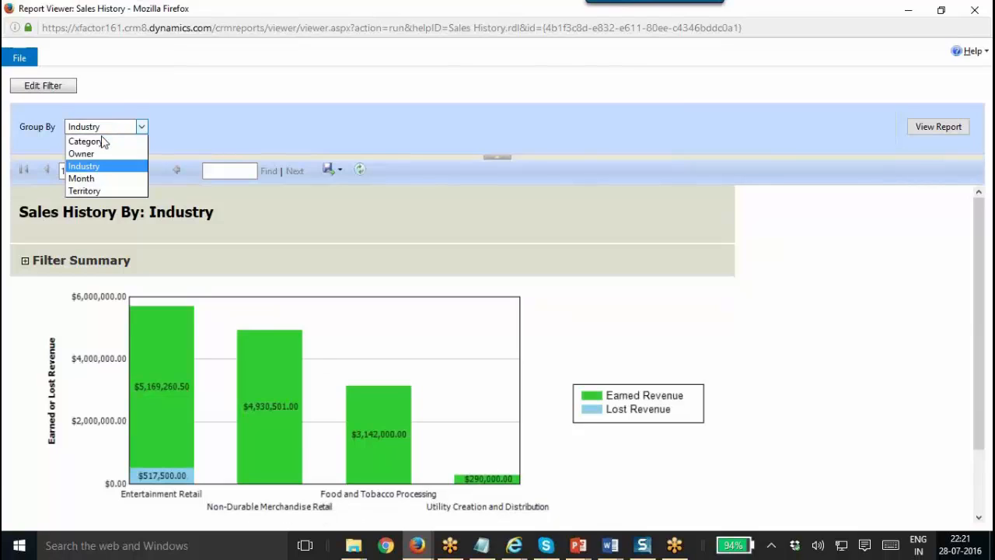
click(63, 90)
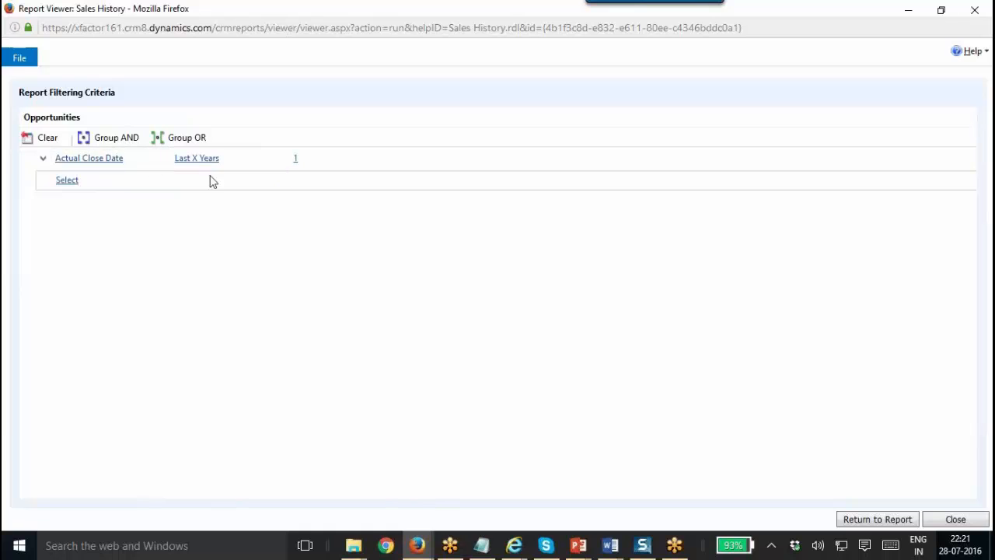
drag(405, 10, 301, 132)
click(699, 134)
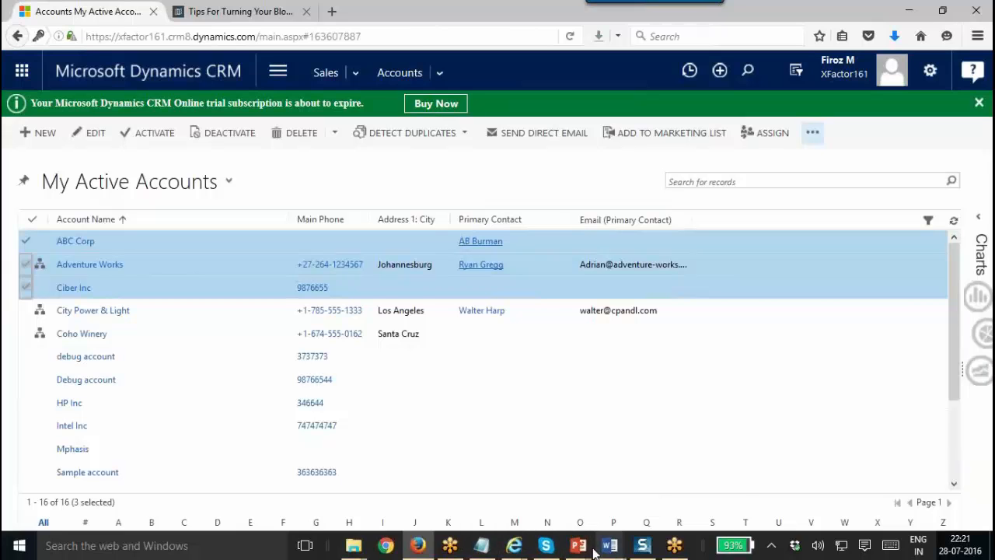
Show the 'Create Report using Report Wizard' slide in the Chapter 35 presentation.
mouse_move(577, 544)
click(648, 493)
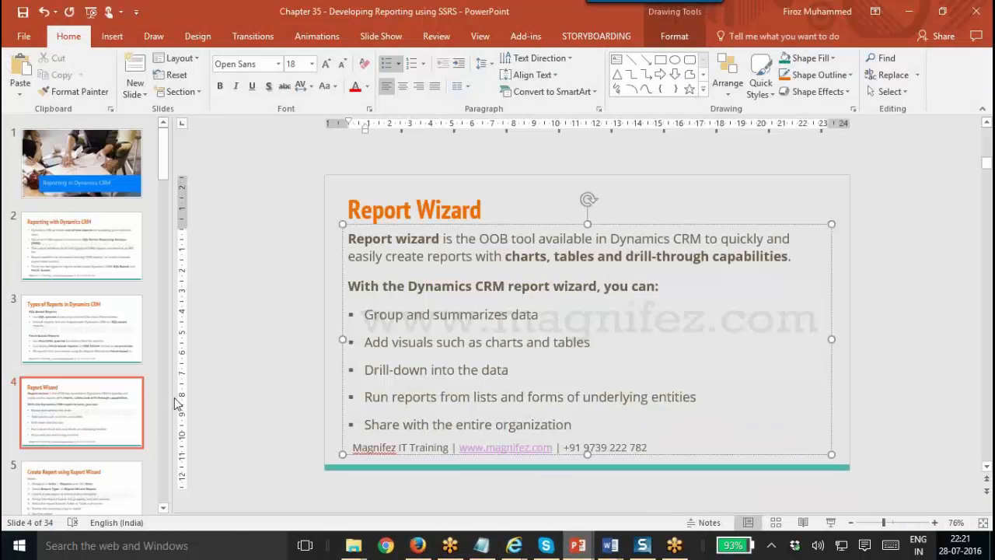
click(100, 457)
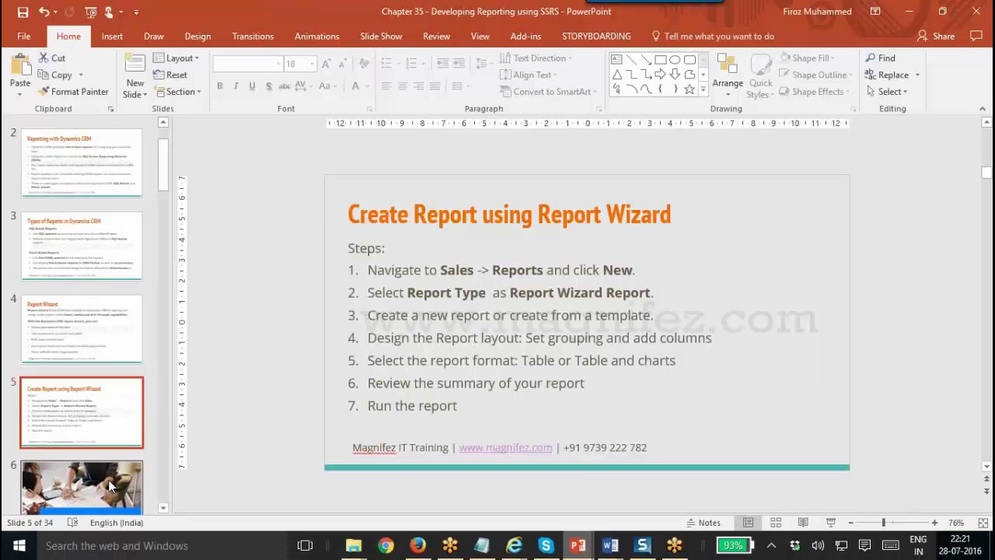
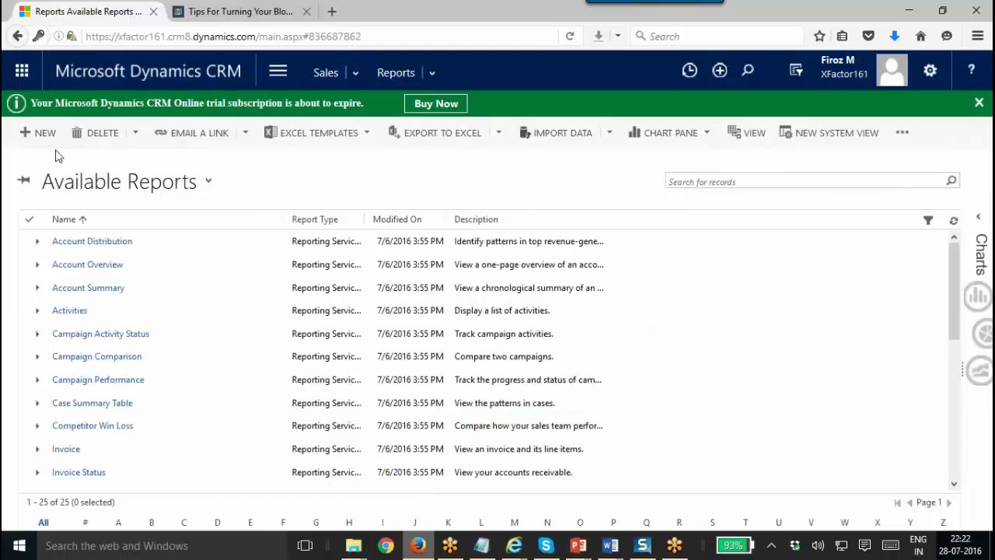
Create a new maximized report record, trying Existing File before settling on Report Wizard Report type.
click(45, 134)
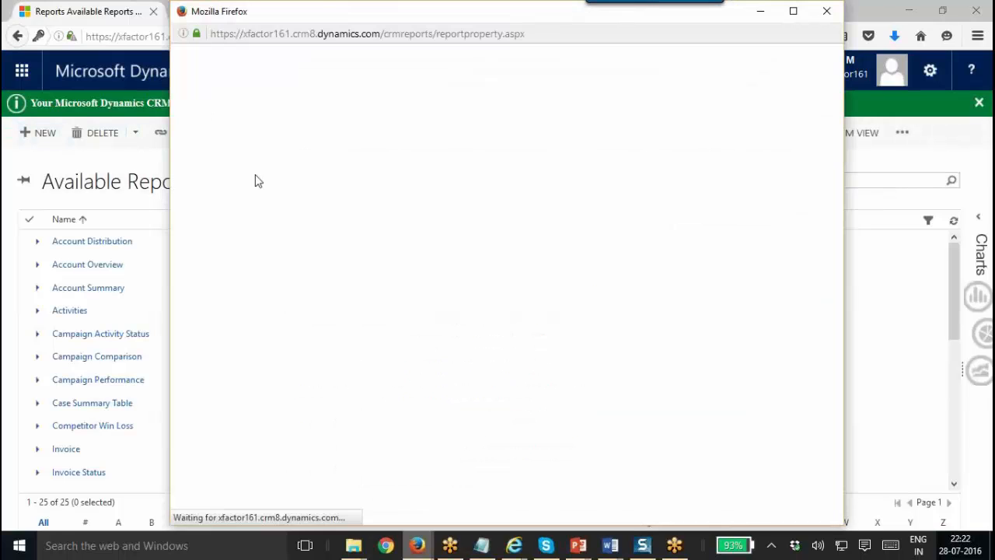
double_click(394, 17)
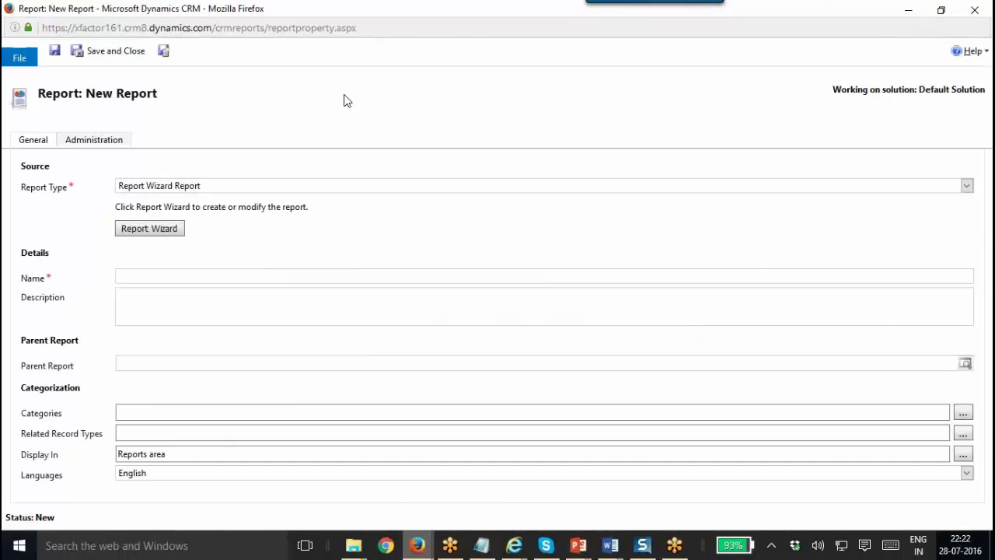
click(162, 187)
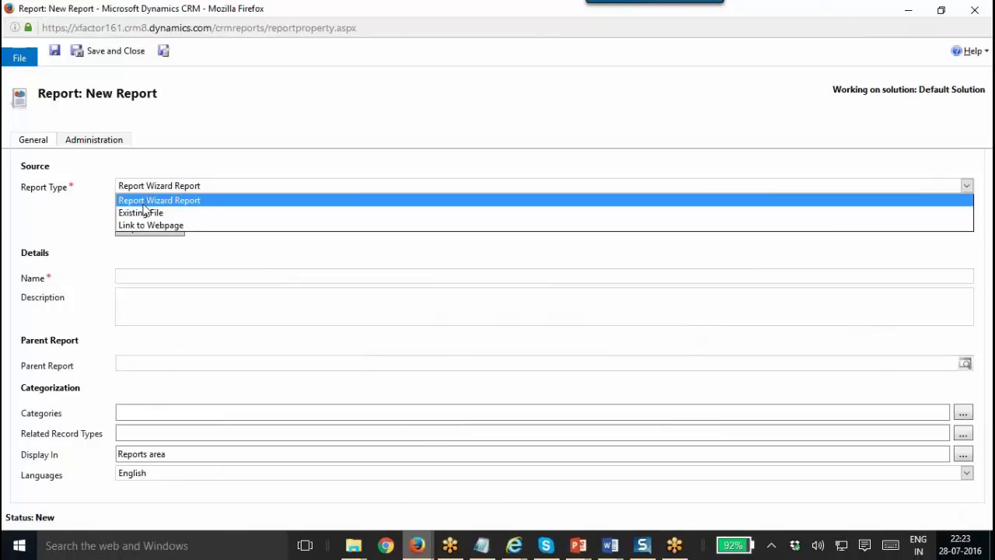
click(204, 215)
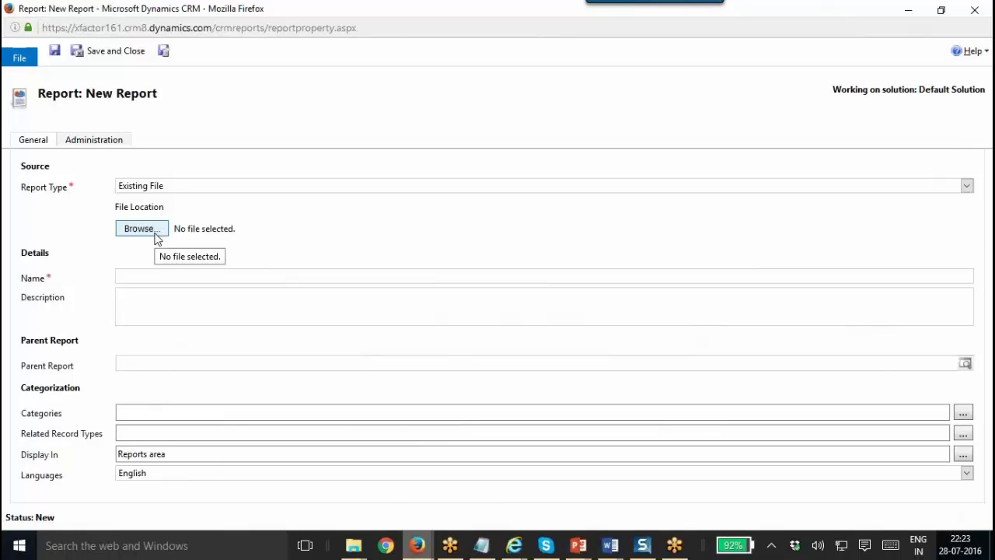
click(204, 191)
click(204, 200)
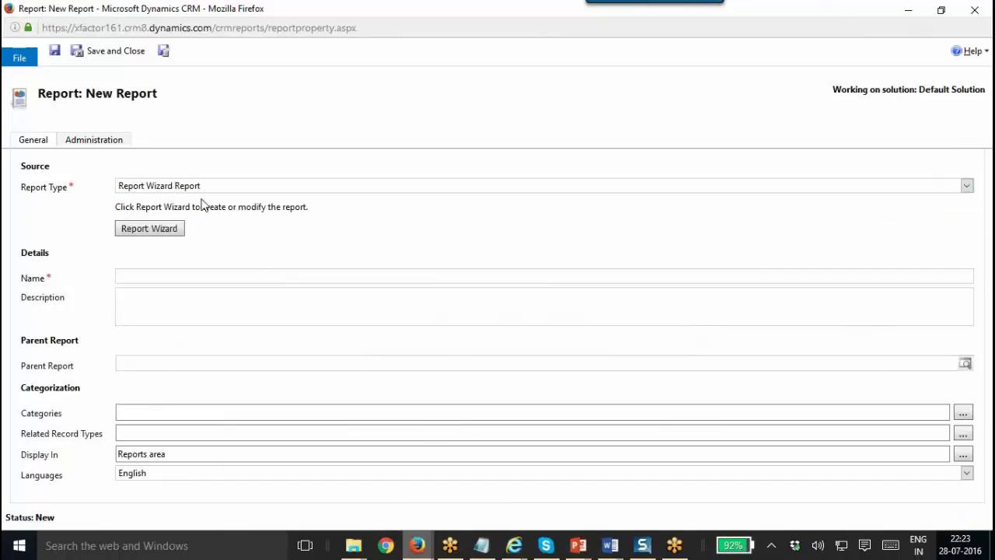
Launch the Report Wizard and pick Account Overview as the existing report to start from.
click(142, 232)
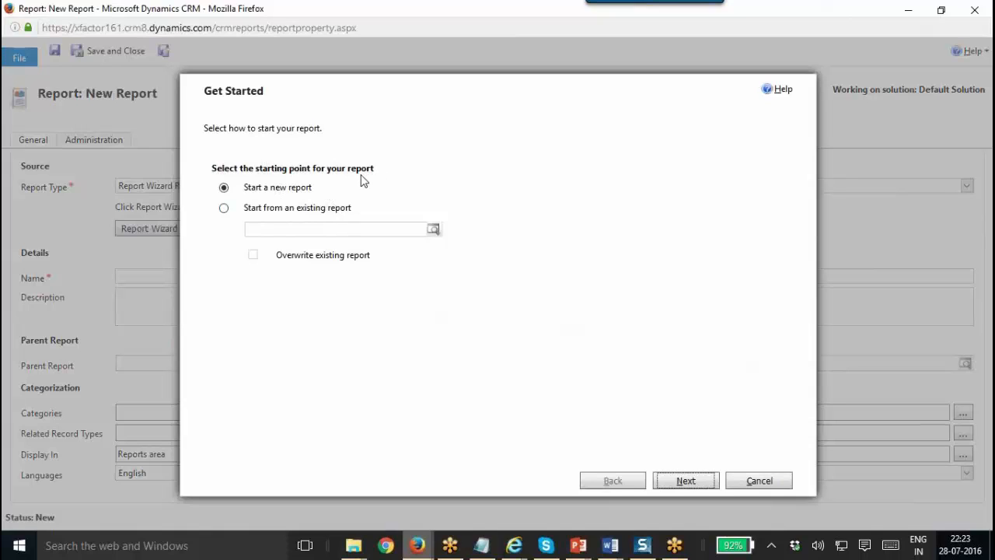
click(248, 211)
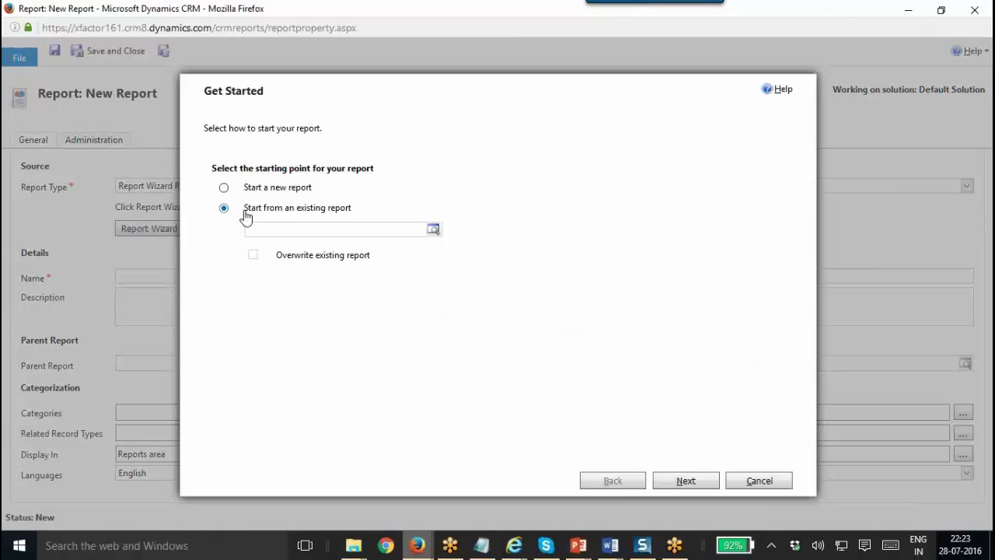
click(340, 235)
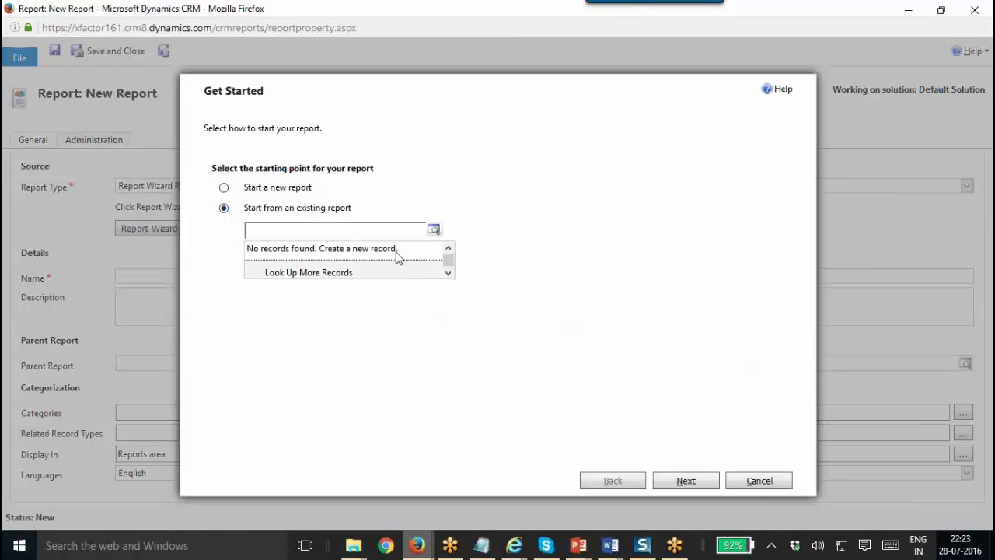
click(367, 280)
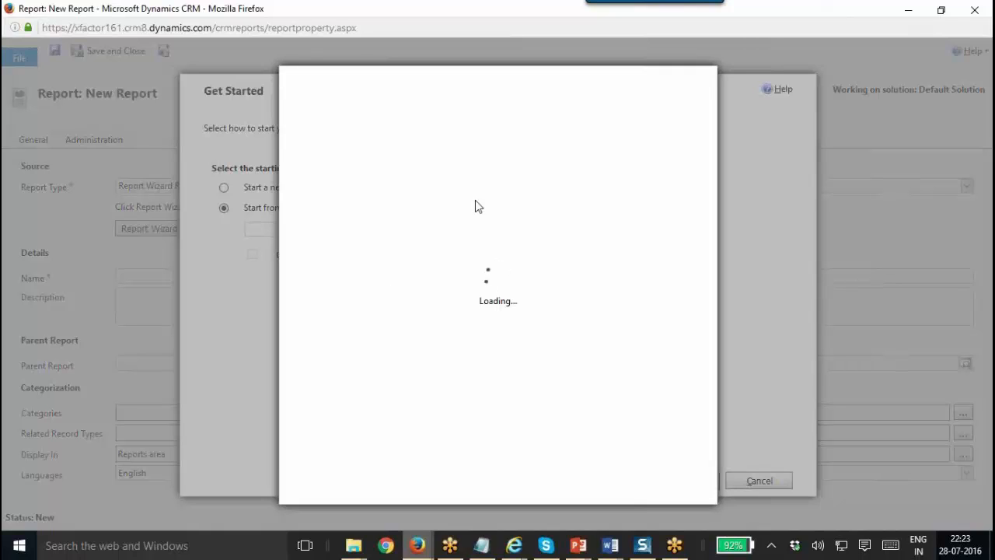
click(489, 173)
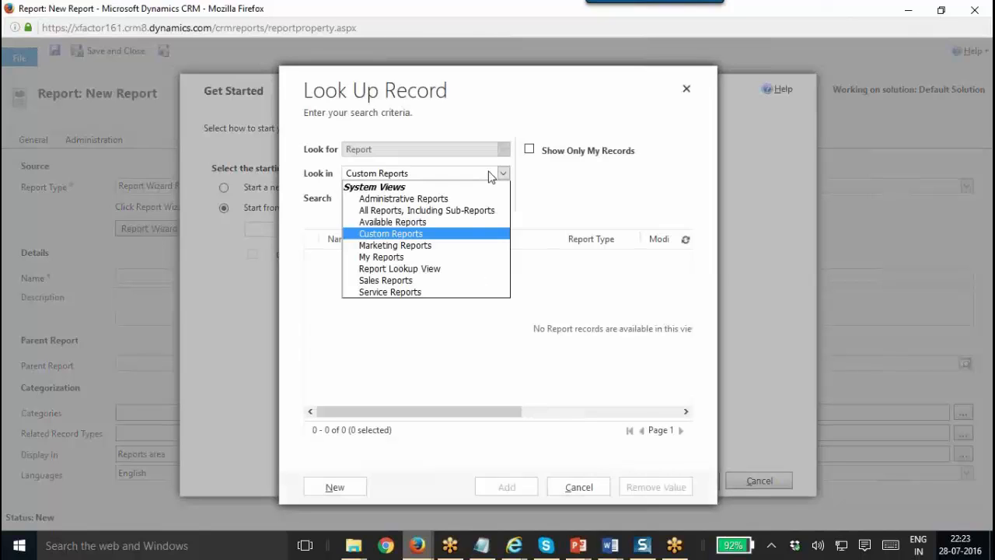
click(440, 211)
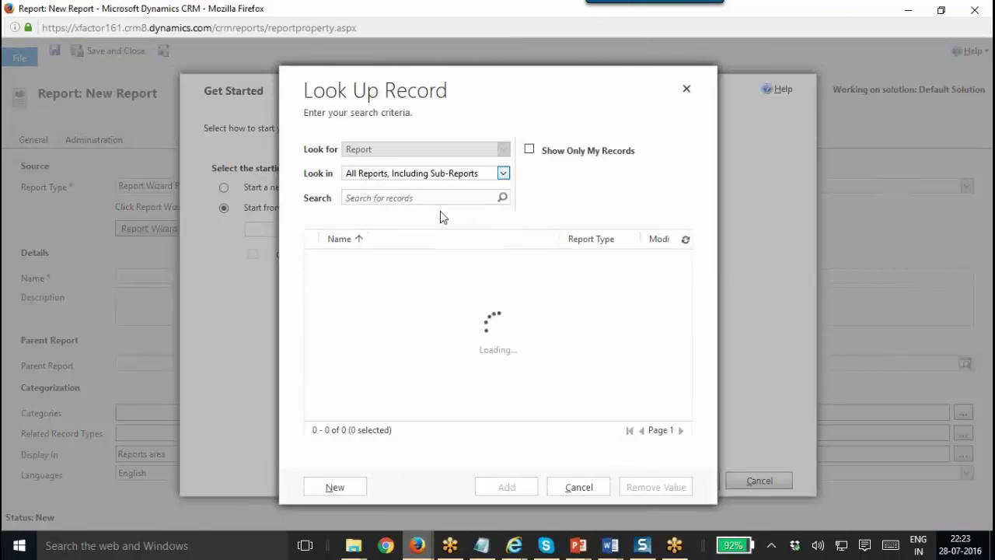
click(459, 305)
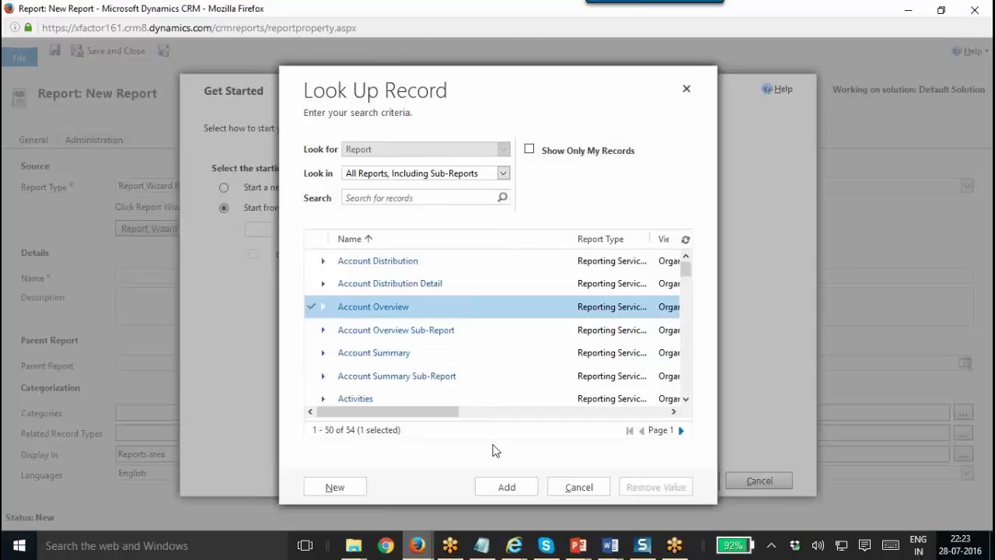
click(507, 486)
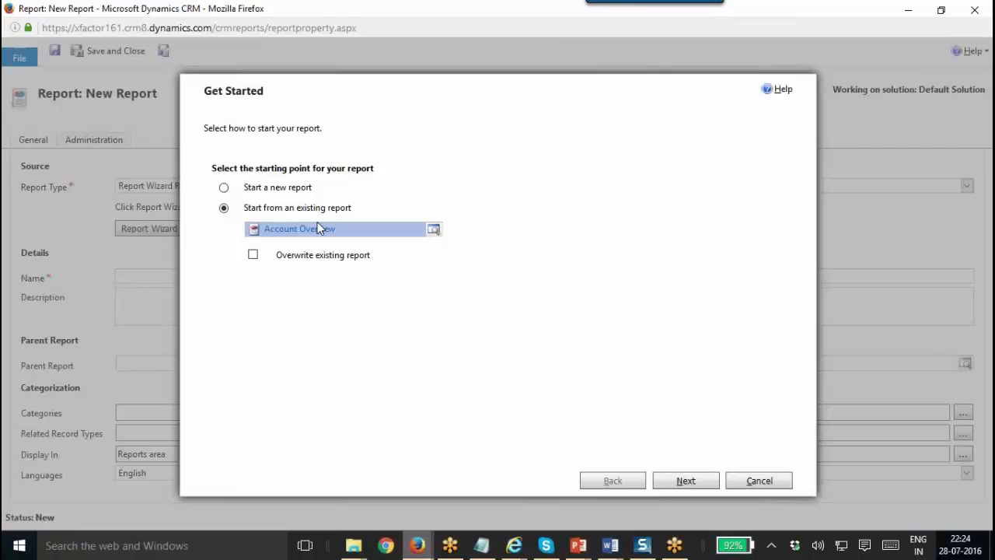
Toggle the overwrite option on and off, then choose Start a new report instead.
click(253, 254)
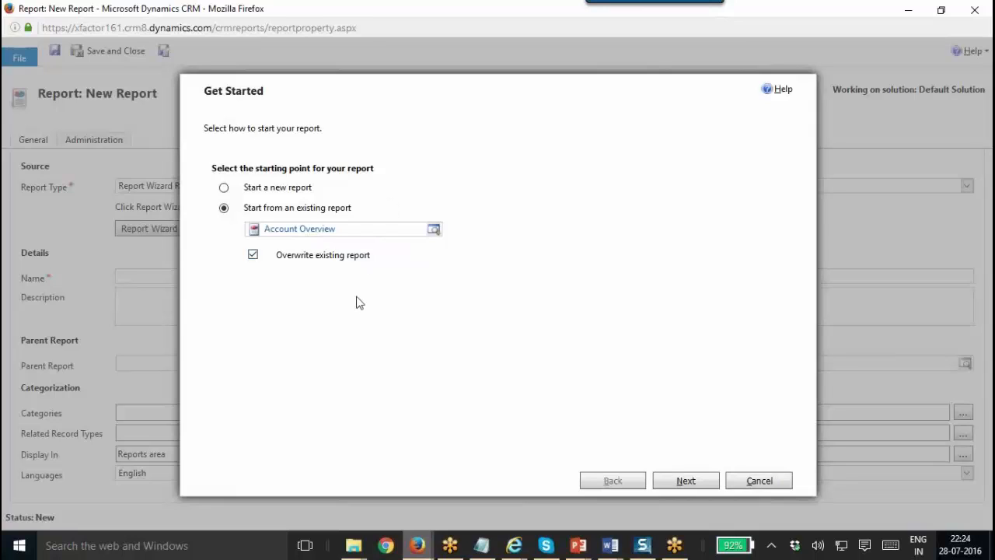
click(254, 259)
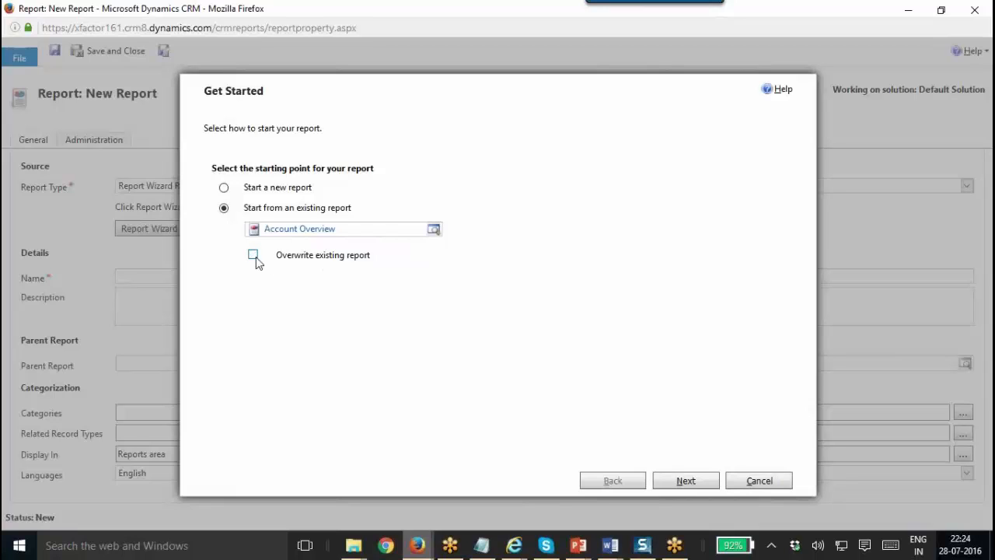
click(224, 188)
Name the new report 'Top 10 Opportunties' on the Report Properties page.
click(676, 480)
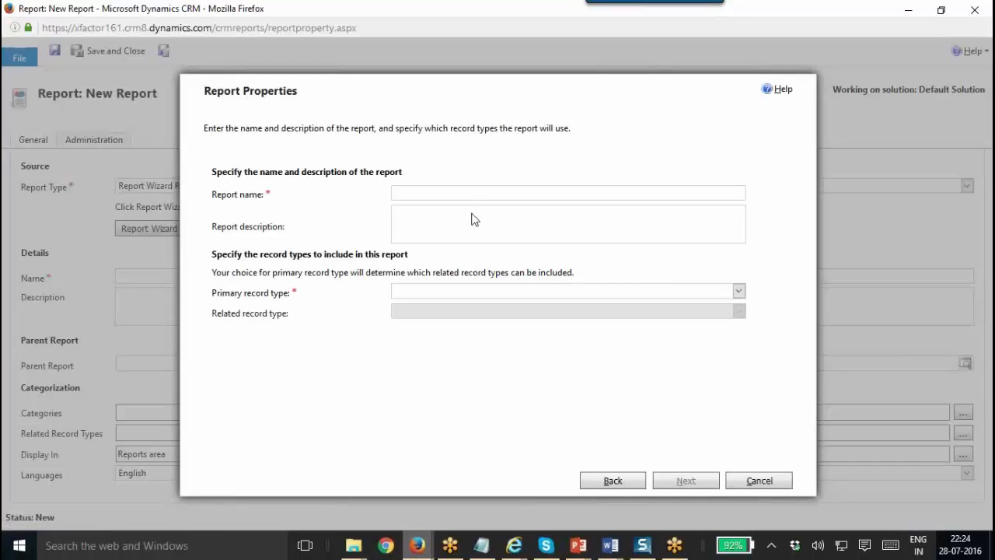
click(515, 193)
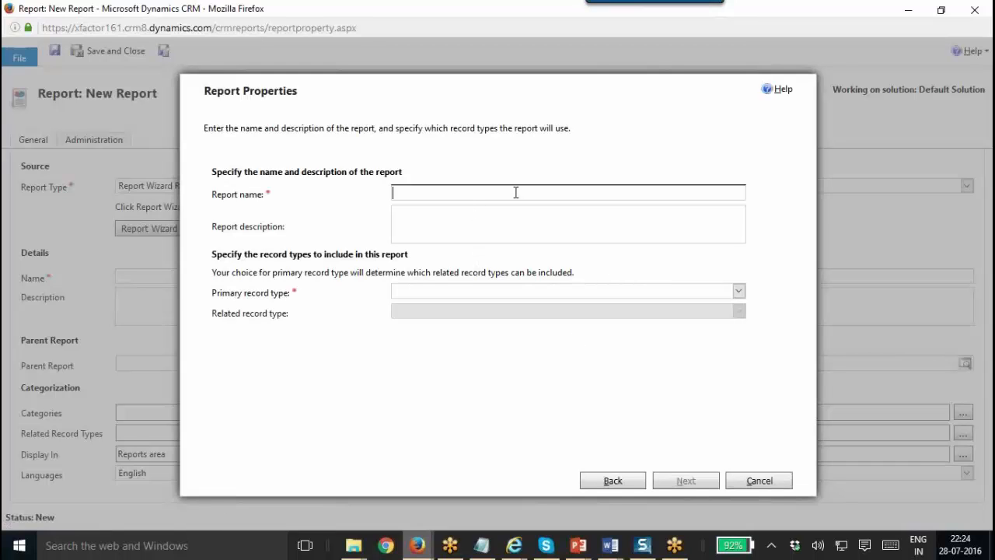
text(Top Opportunties)
click(410, 193)
text(10 Opportunties)
key(Tab)
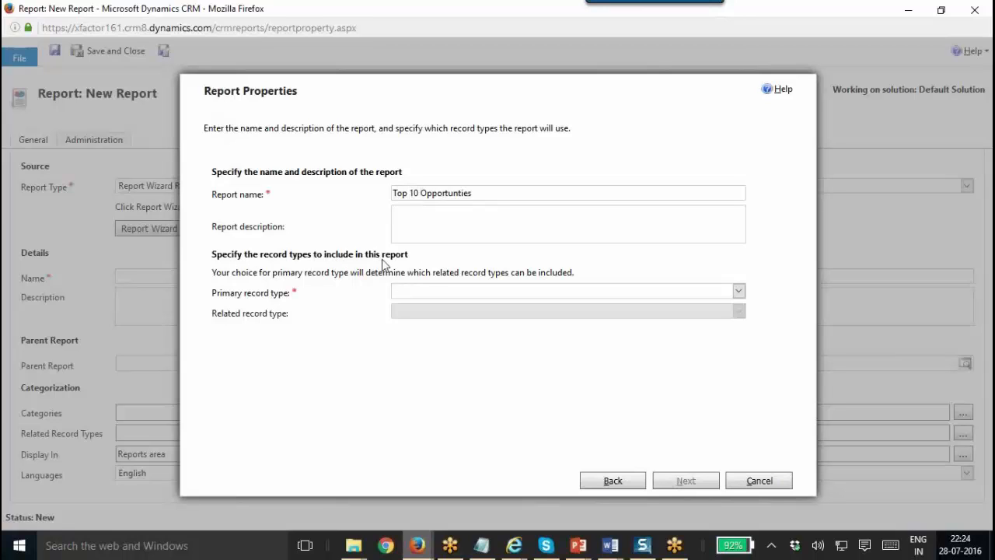
Set primary record type Opportunities and related type Leads (Qualifying Opportunity), then continue.
click(443, 293)
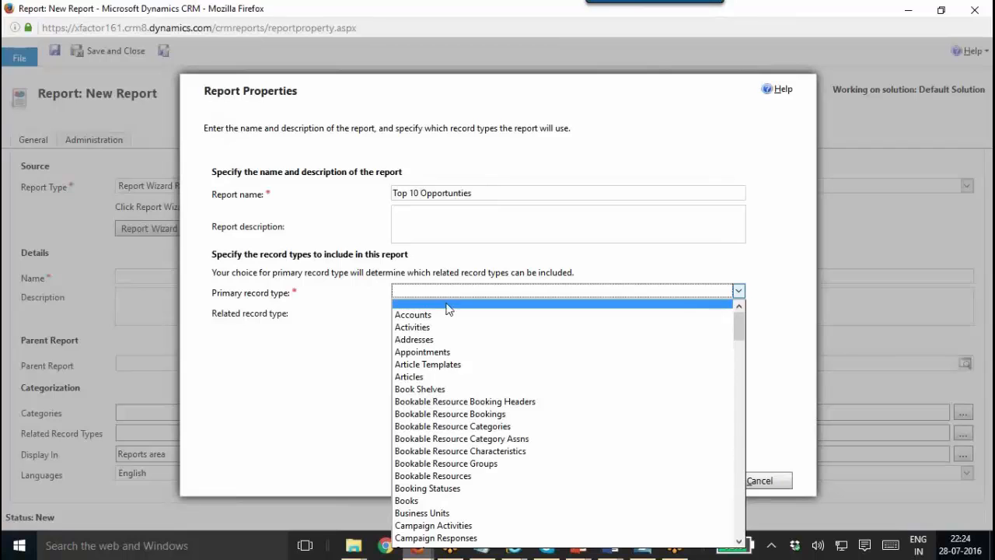
key(o)
key(Tab)
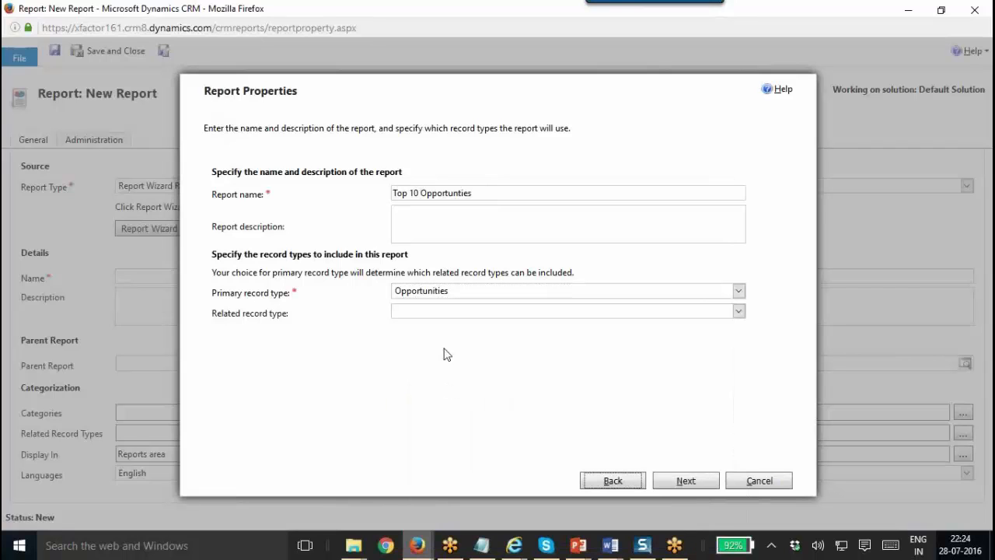
click(430, 311)
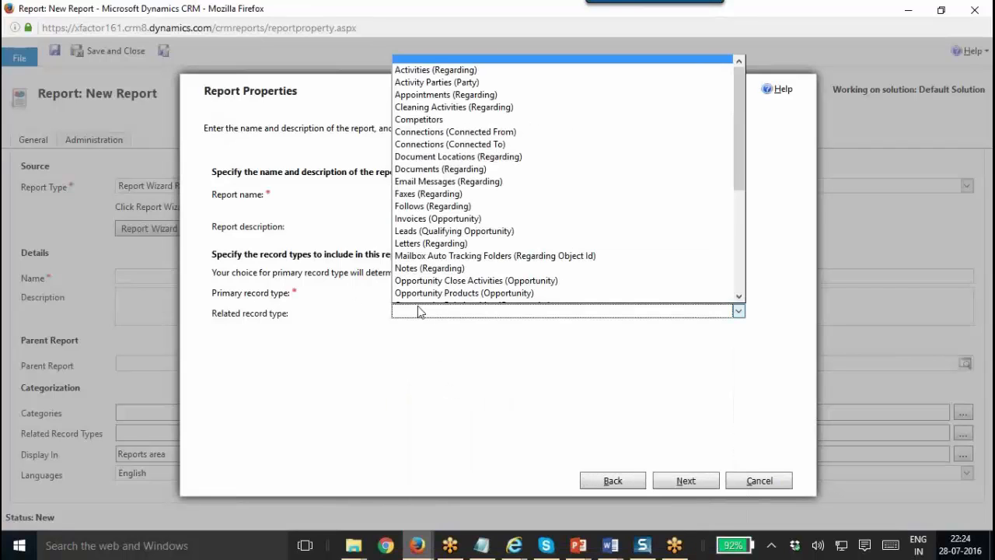
key(l)
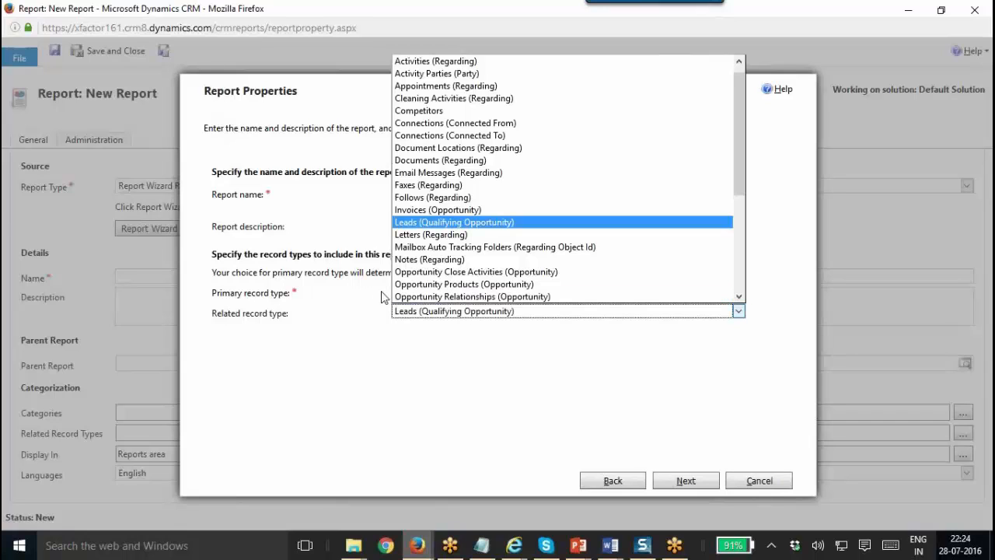
click(440, 226)
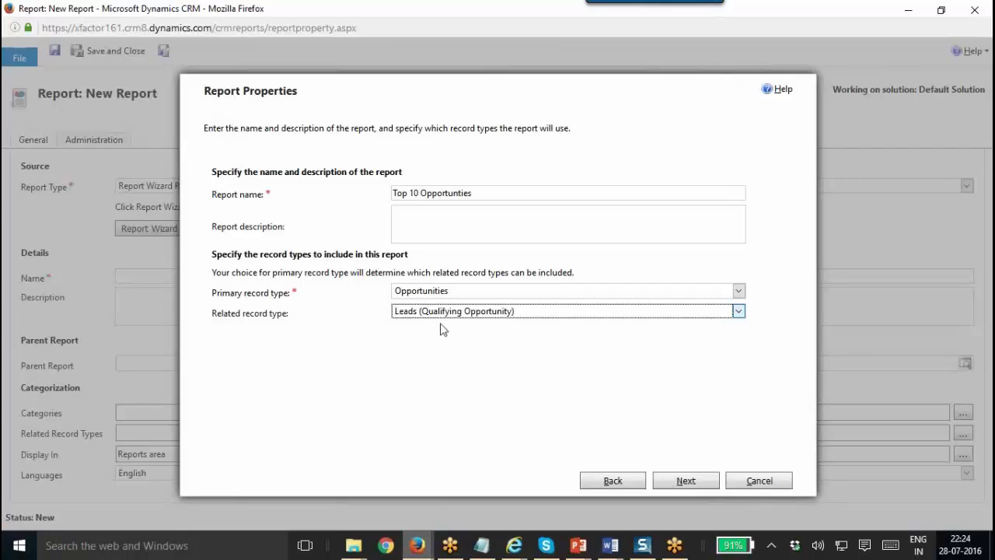
click(684, 480)
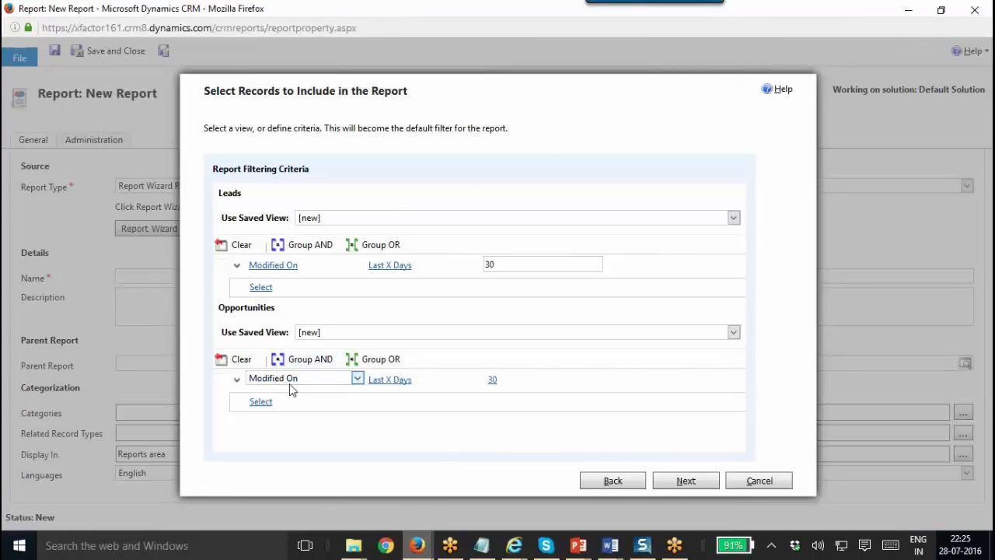
Add a Status Equals Open condition to the Opportunities filter beside Modified On Last 30 Days.
double_click(483, 379)
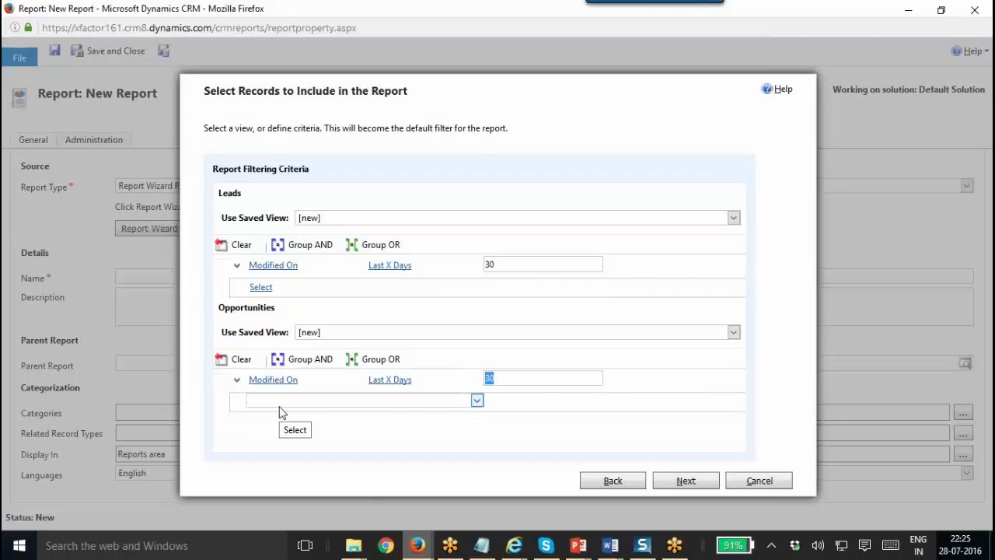
click(288, 402)
text(st)
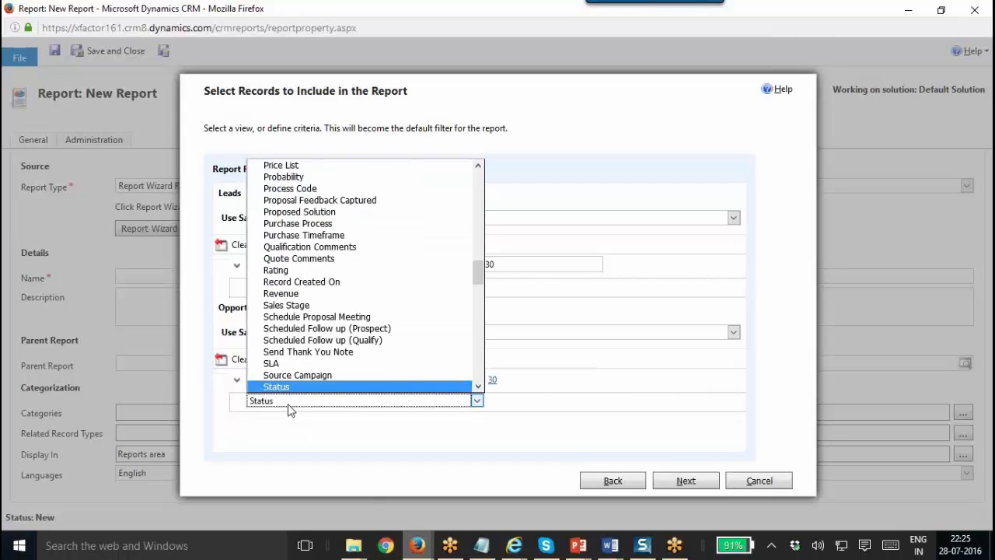
key(Return)
click(394, 400)
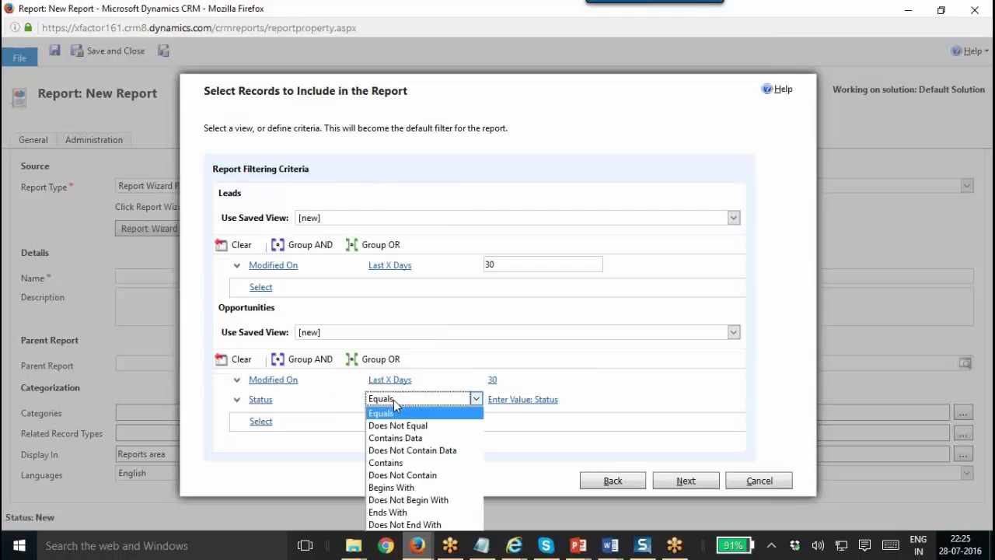
click(547, 386)
click(597, 402)
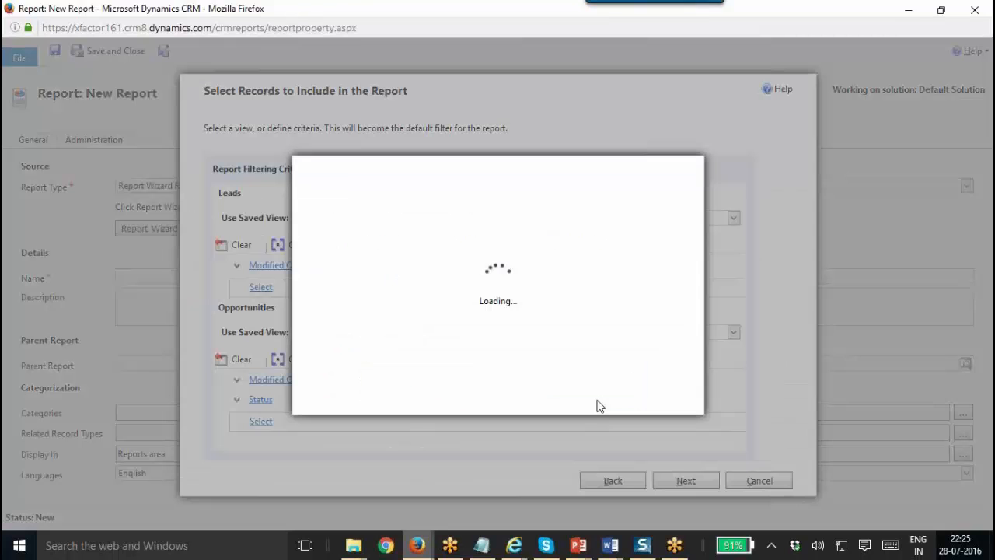
double_click(384, 293)
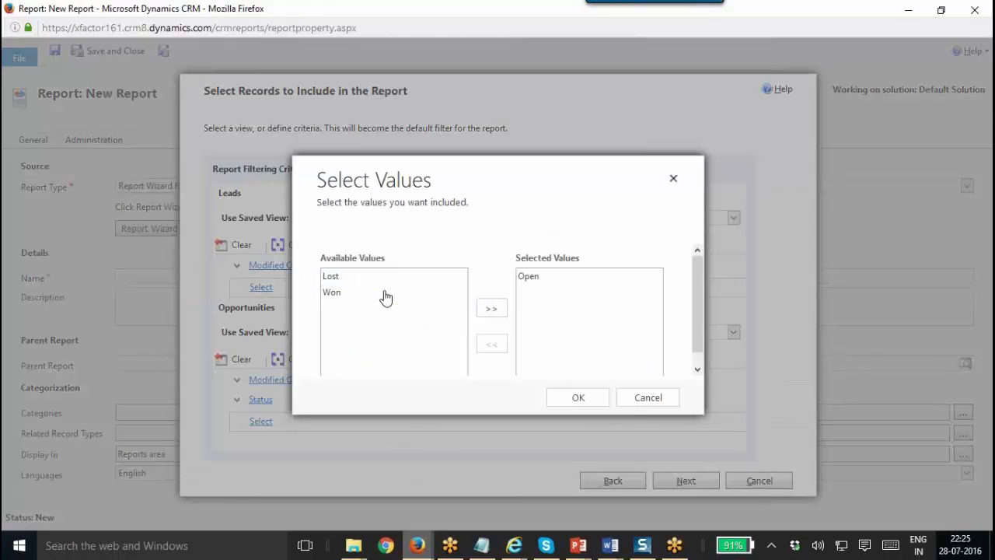
click(598, 388)
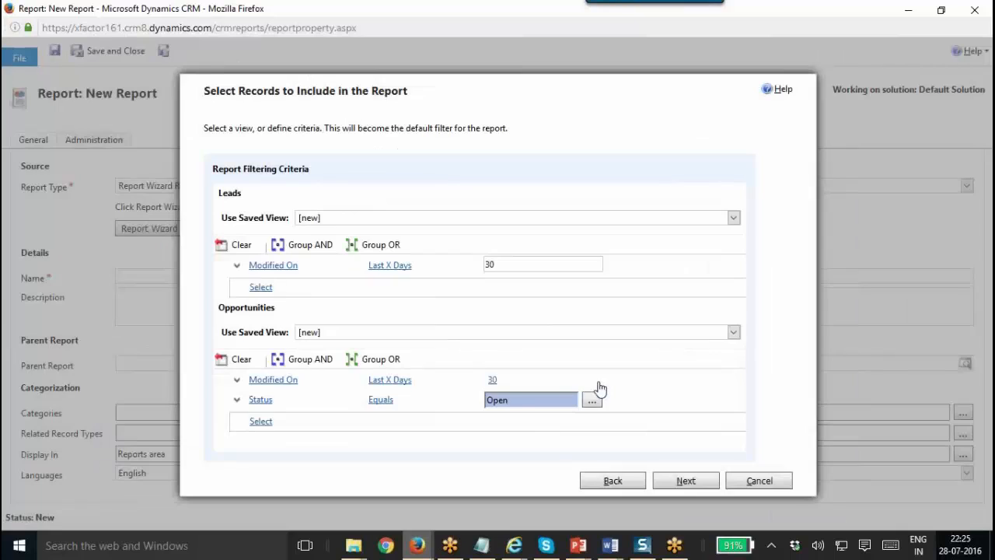
click(316, 424)
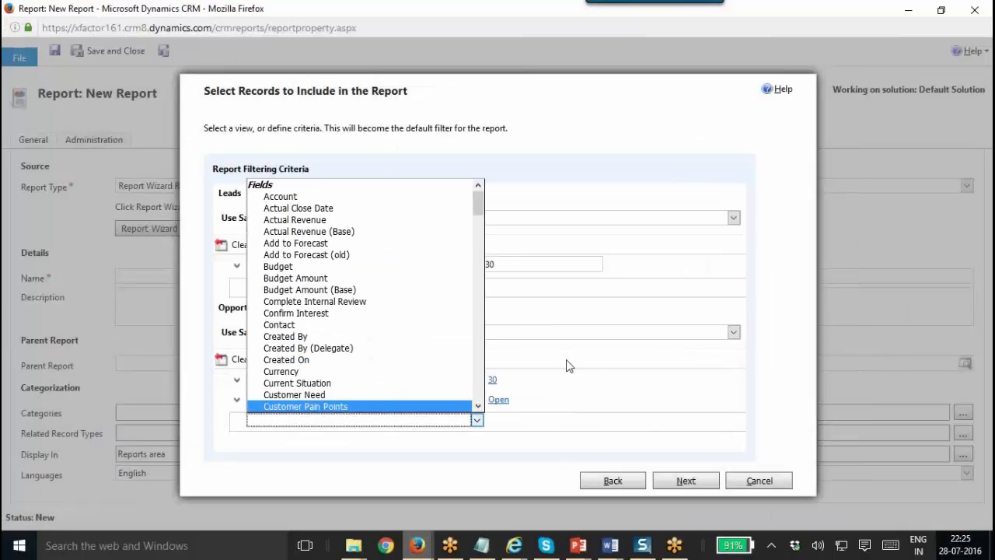
click(765, 373)
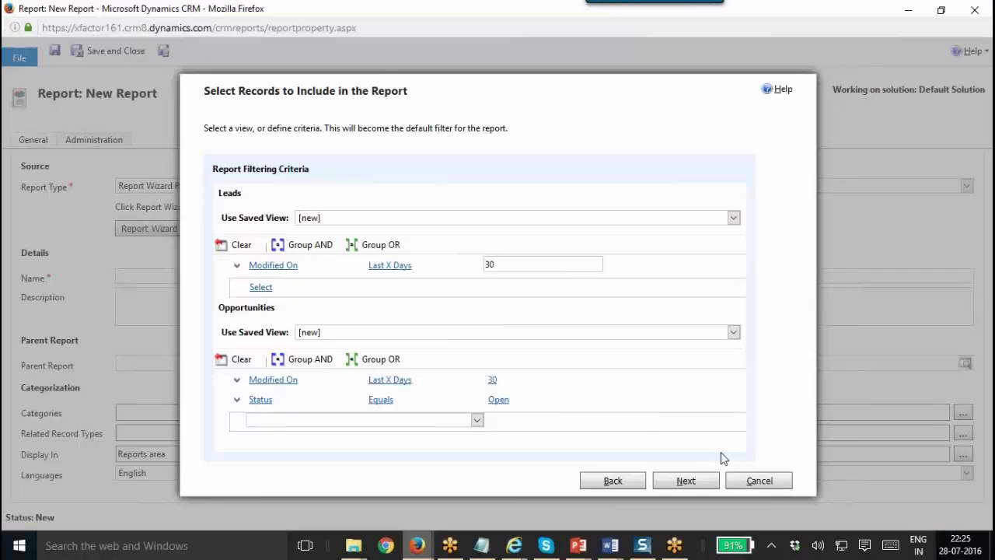
Begin a report grouping on Lay Out Fields using the related Account record type.
click(686, 480)
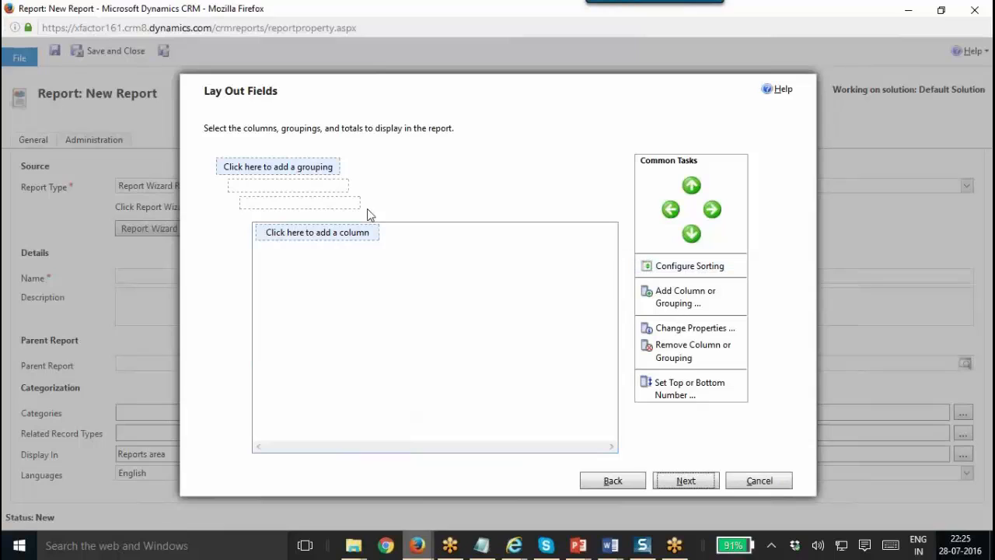
click(316, 173)
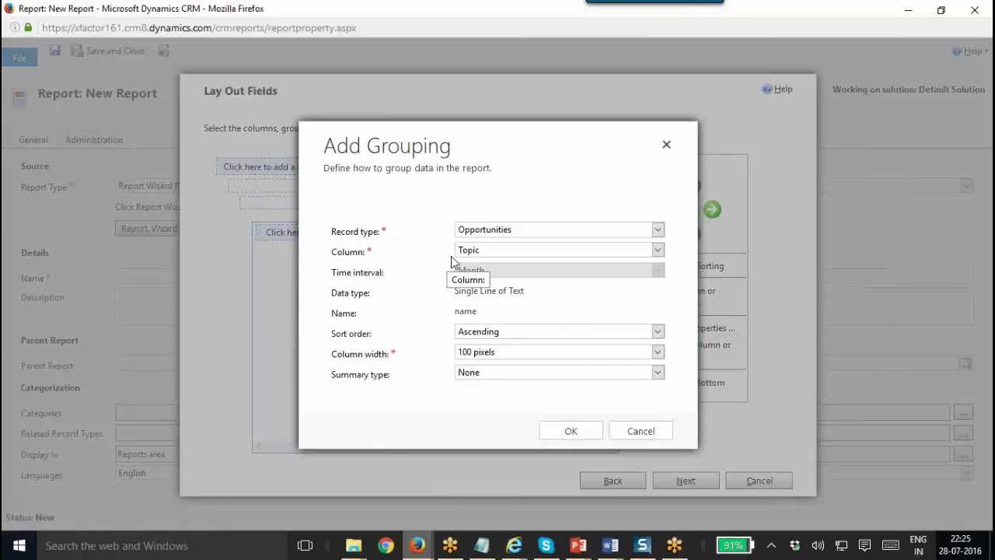
click(512, 248)
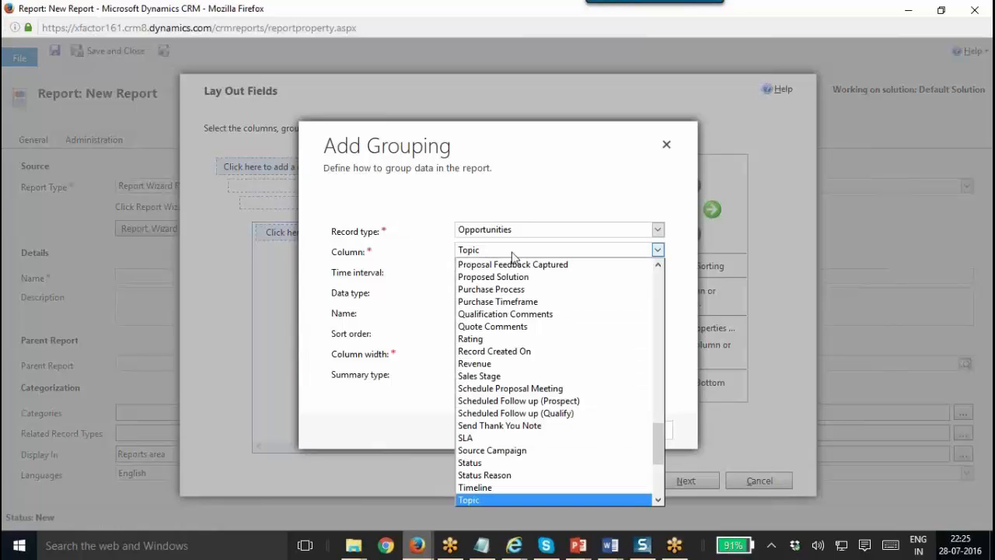
text(cr)
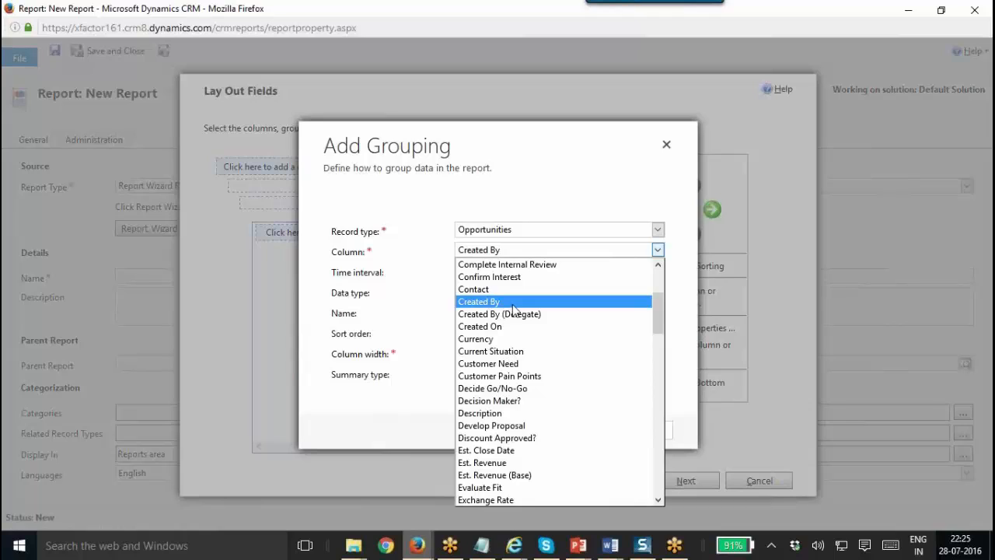
click(515, 303)
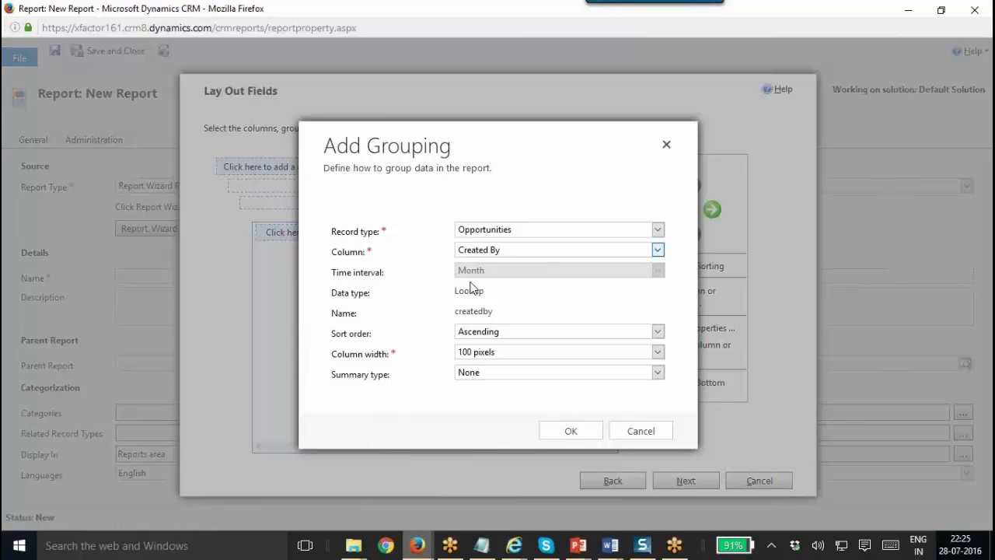
click(516, 233)
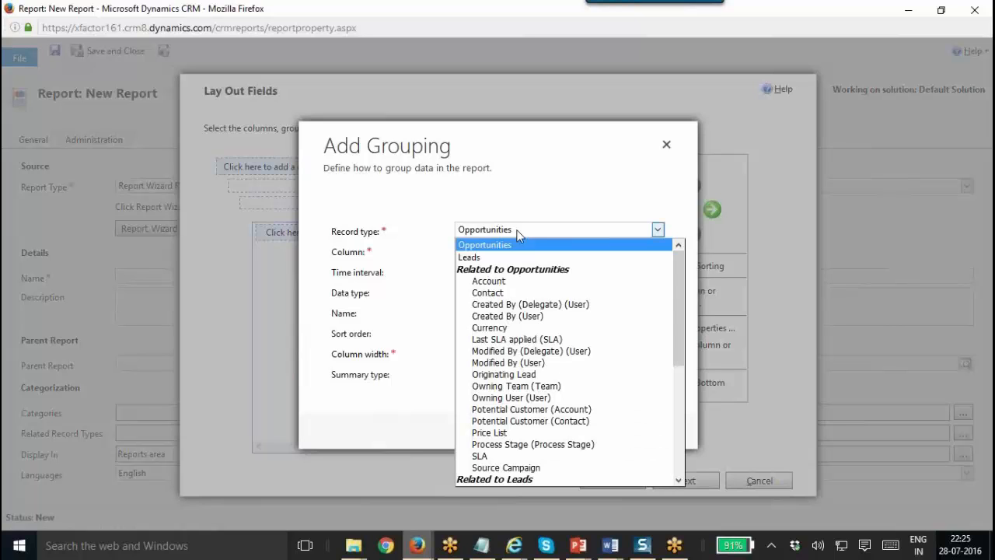
click(562, 281)
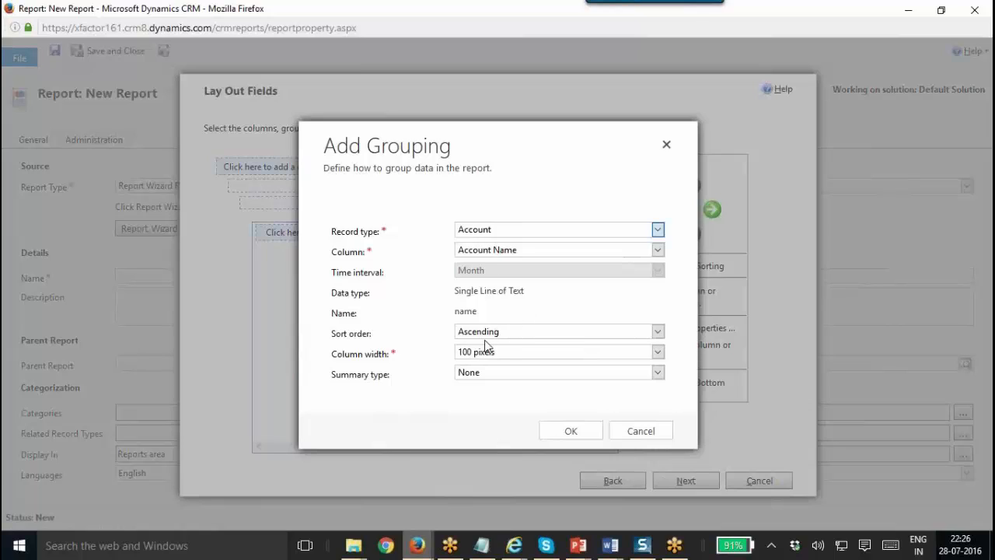
Give the Account Name grouping ascending sort, 100-pixel width and a Count summary, then confirm it.
click(532, 339)
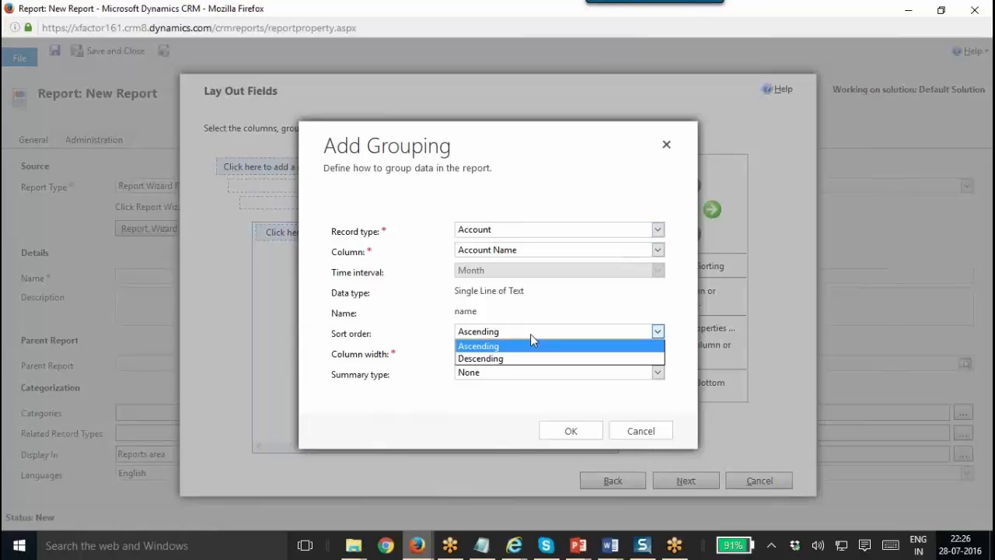
click(524, 346)
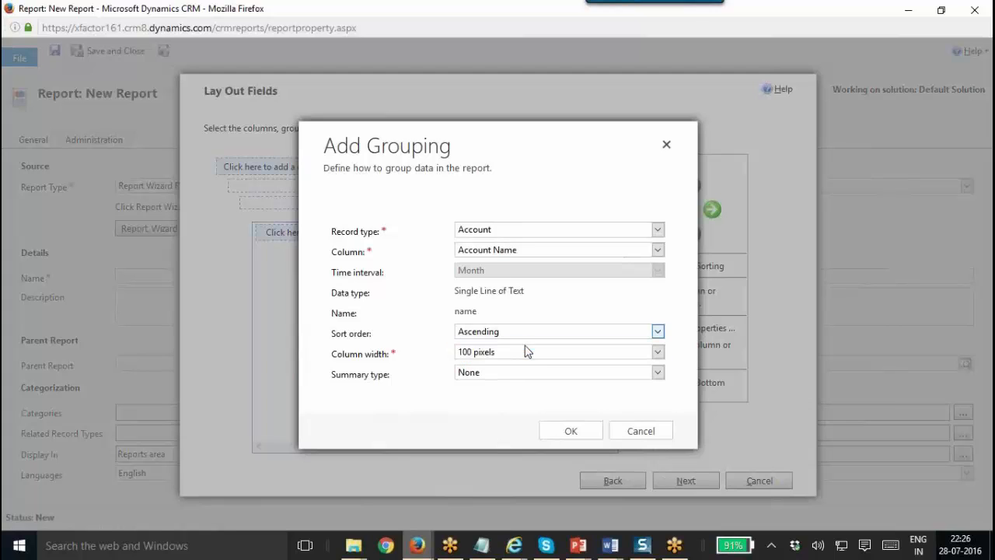
click(539, 359)
click(542, 361)
click(479, 375)
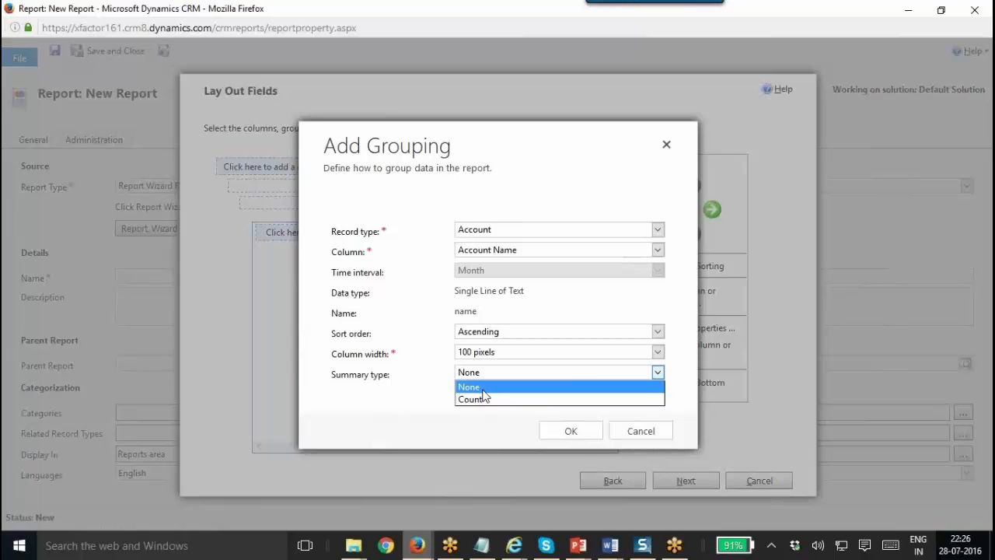
click(482, 398)
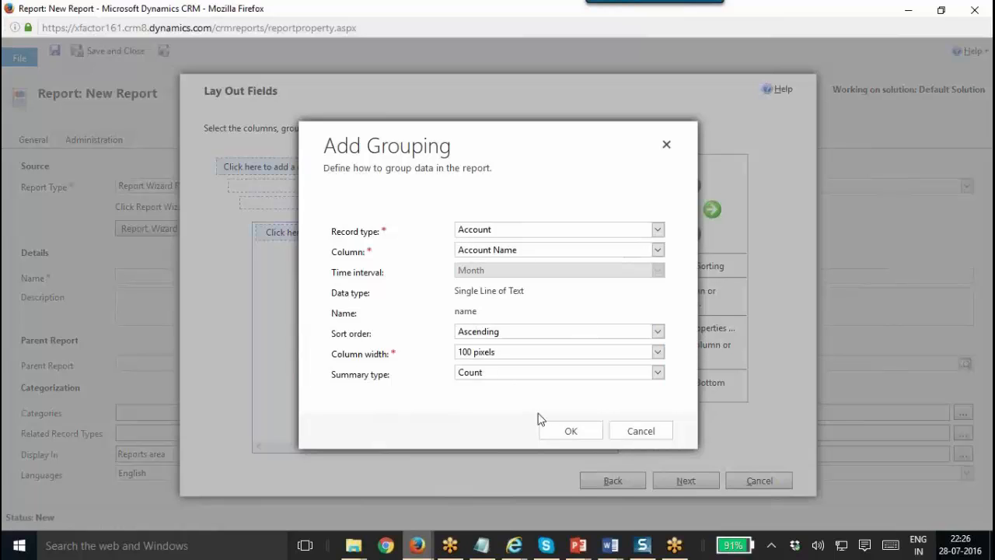
click(568, 428)
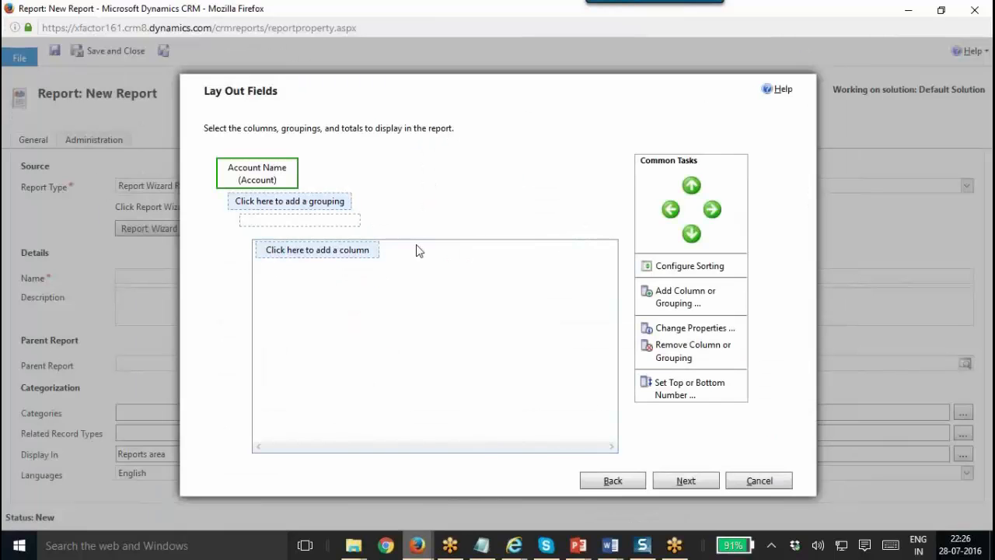
click(339, 210)
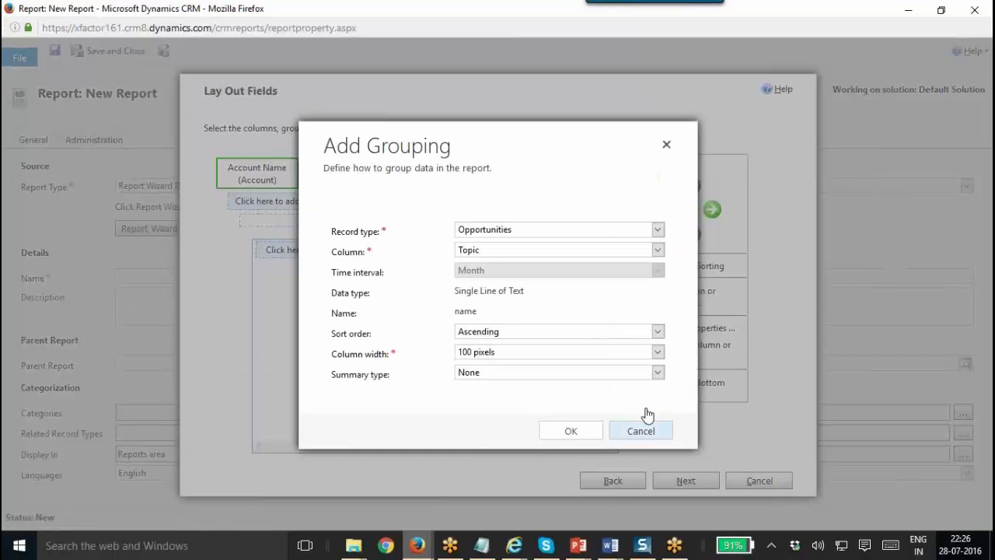
click(643, 429)
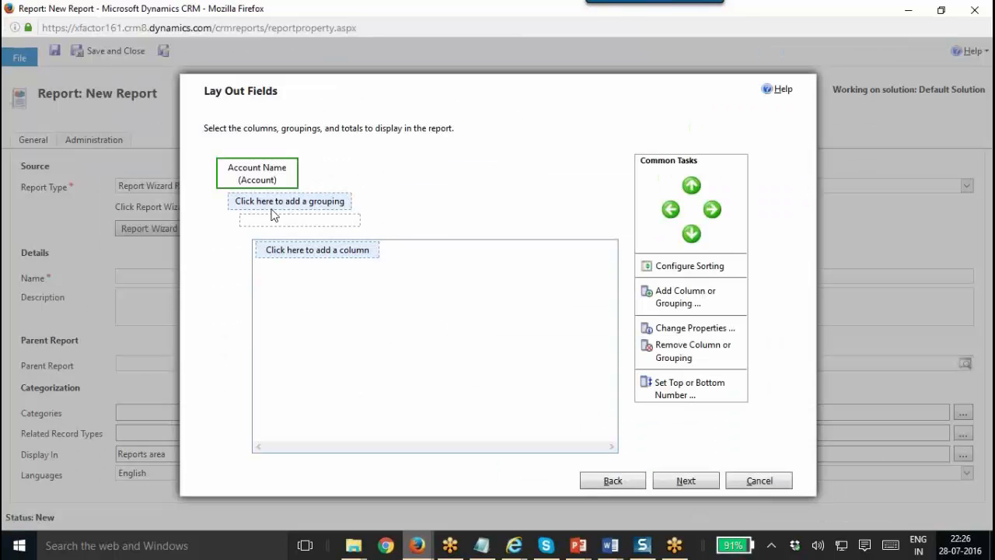
Add the Opportunities Topic column at 100 pixels under the Account Name grouping.
click(333, 256)
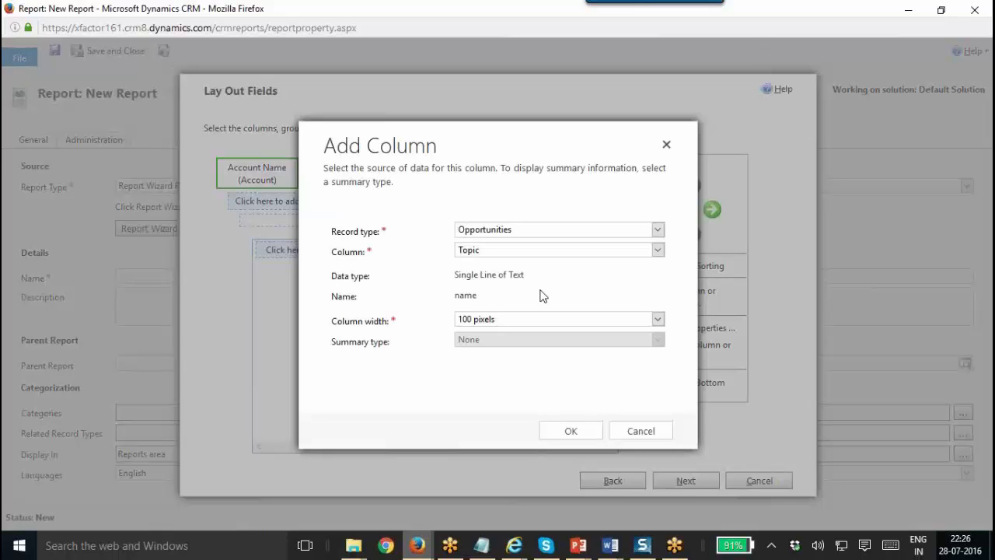
click(483, 235)
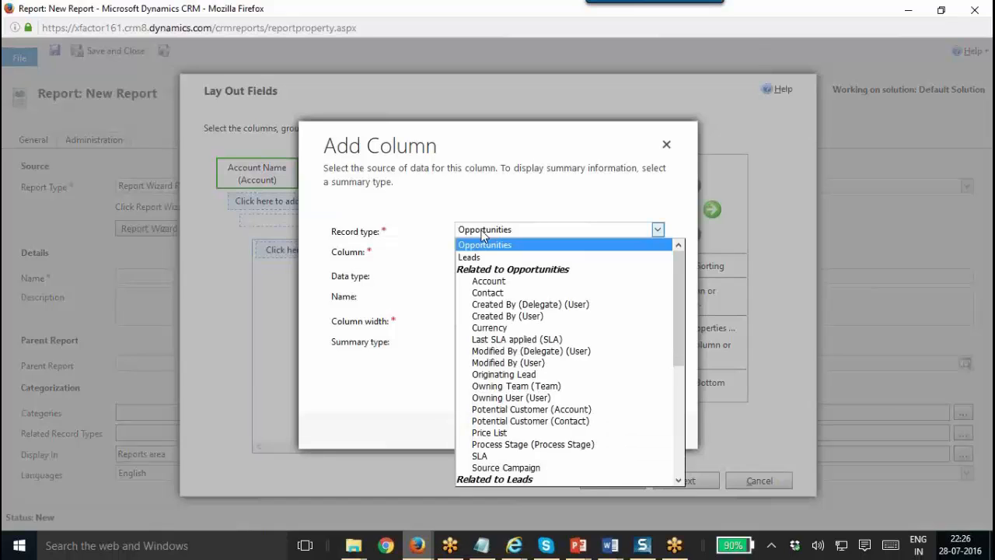
click(444, 247)
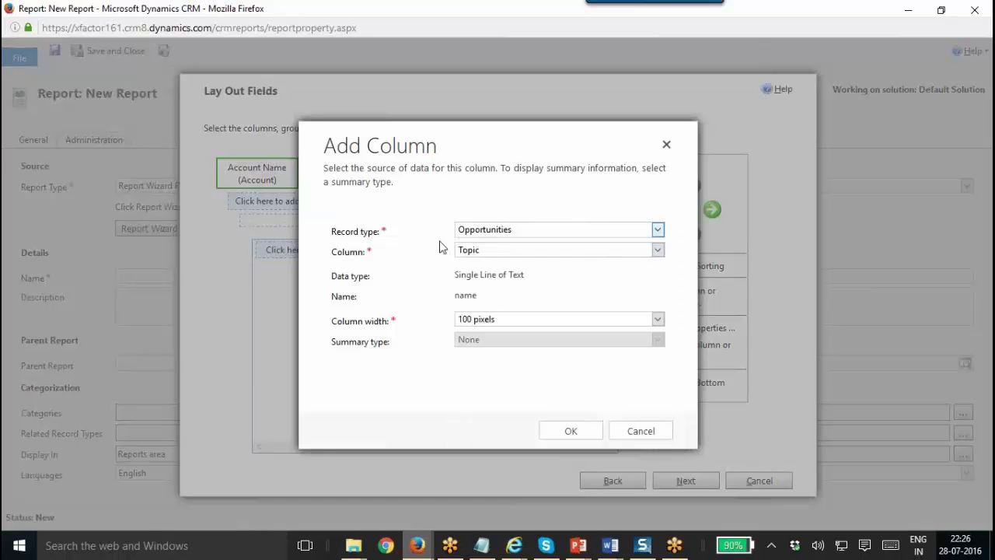
click(524, 238)
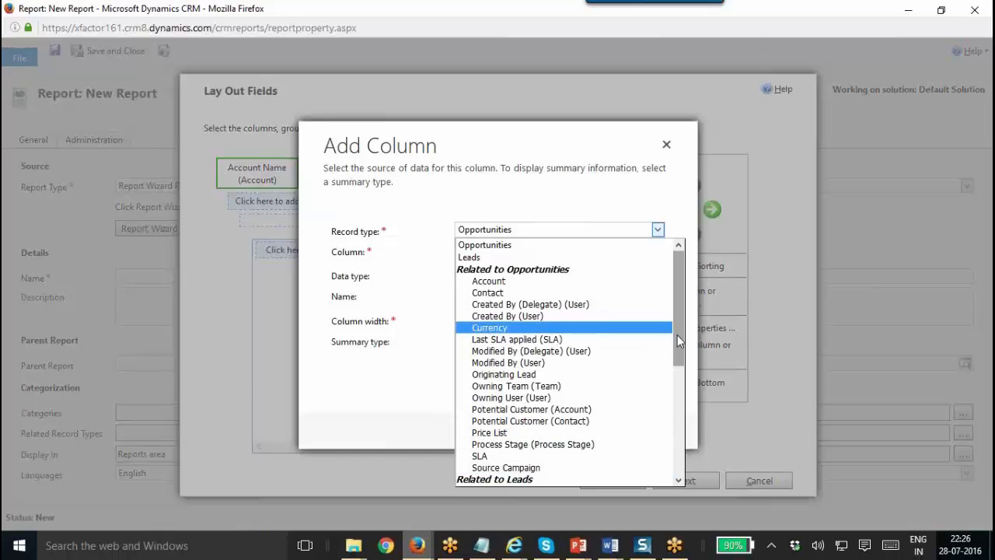
scroll(678, 340, down, 6)
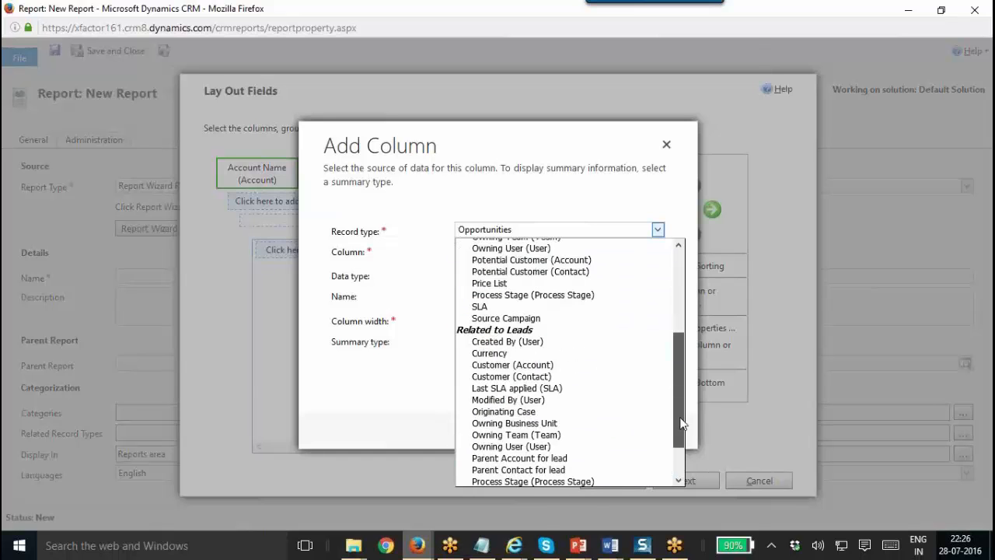
drag(675, 391, 660, 308)
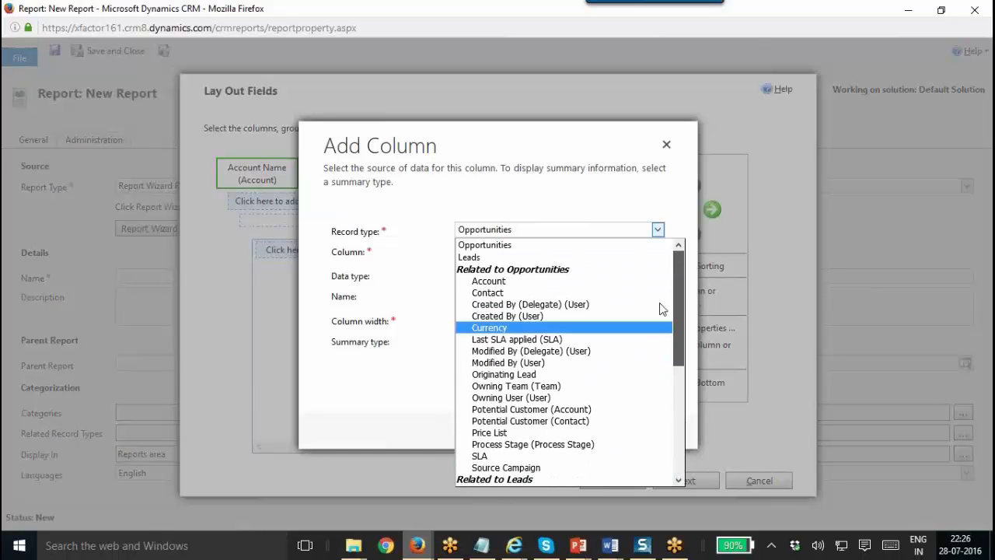
click(592, 244)
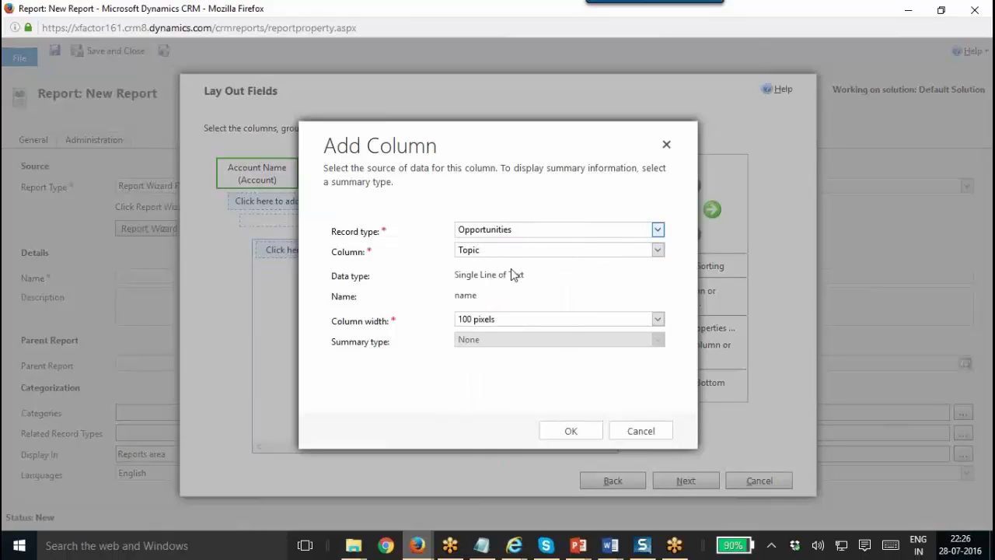
click(483, 323)
click(483, 323)
click(577, 420)
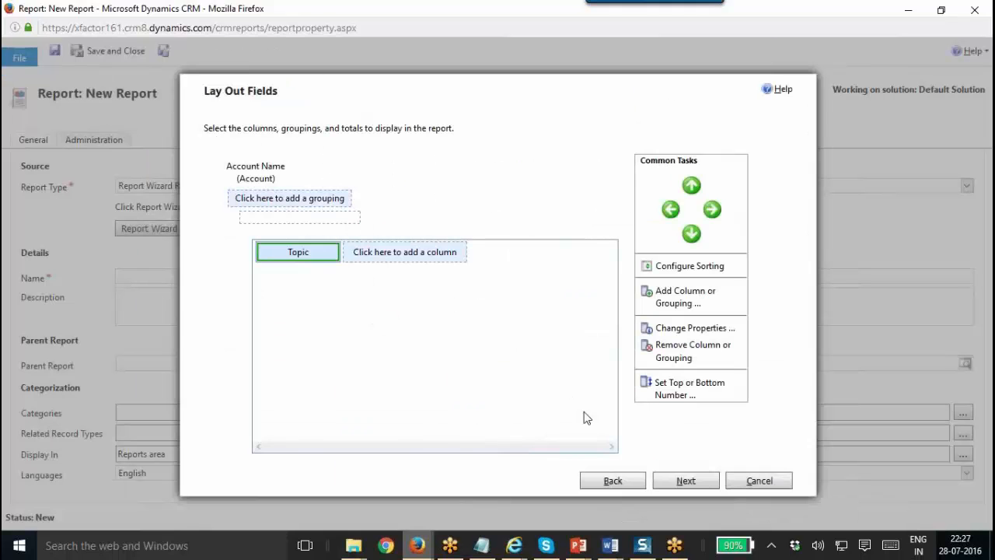
Add Account and Category (Account) columns after Topic in the layout.
click(427, 267)
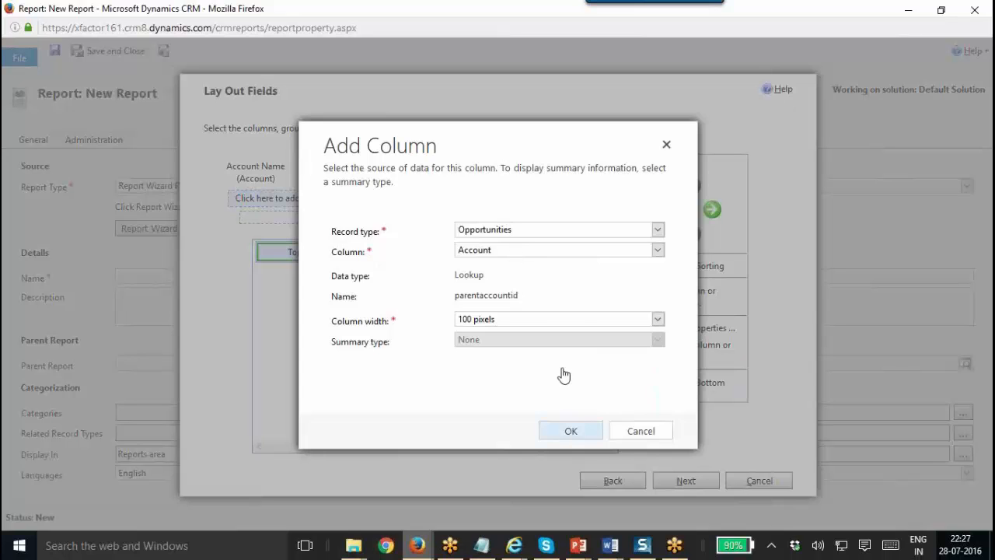
click(570, 430)
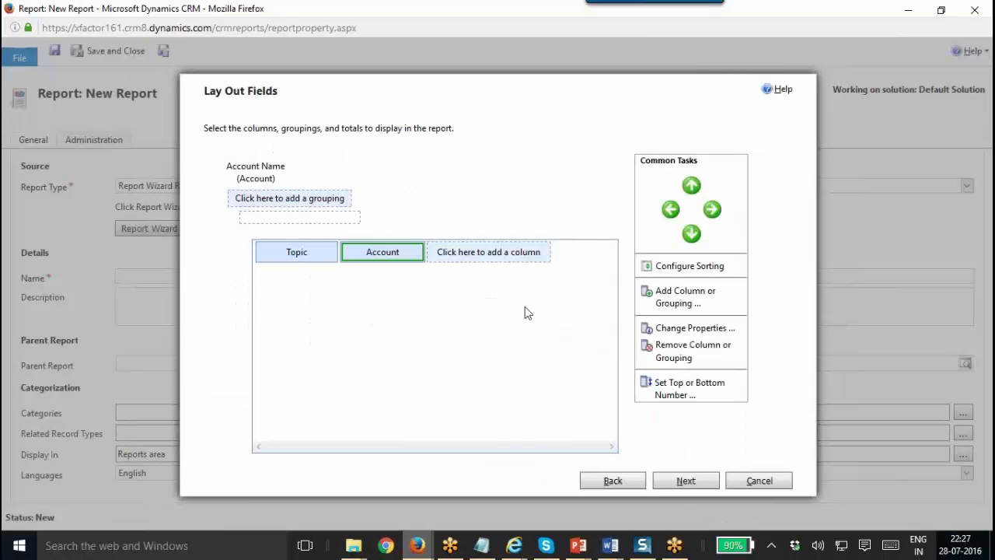
click(525, 259)
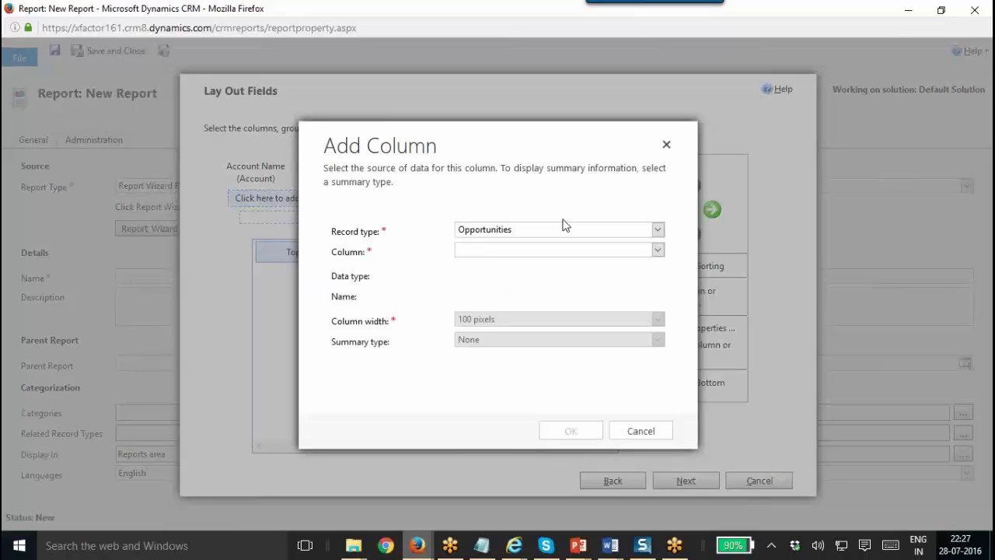
click(568, 229)
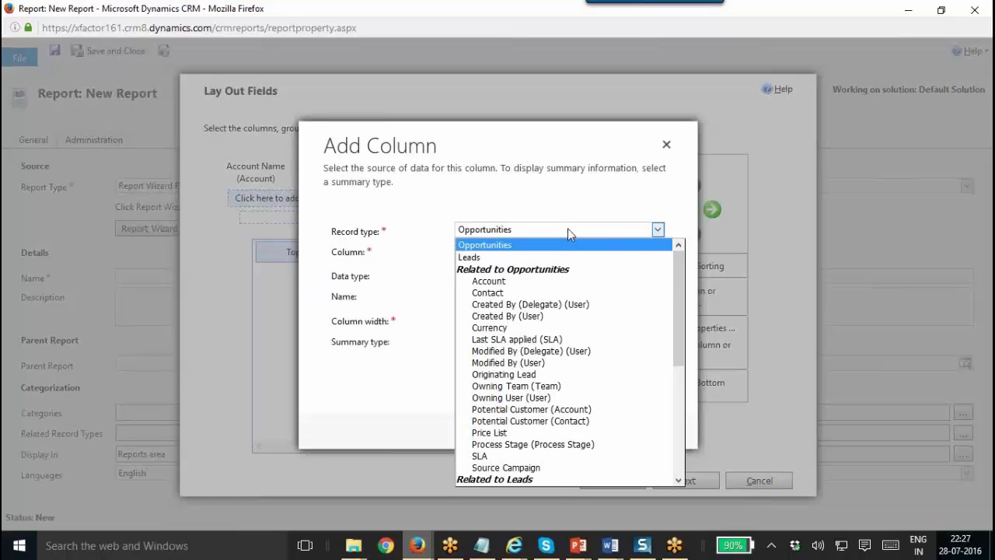
click(565, 281)
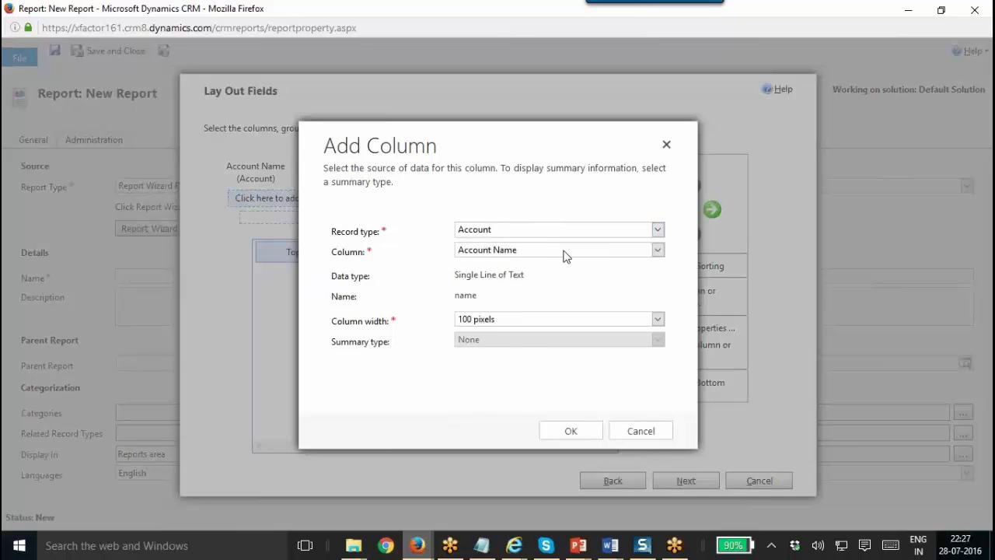
click(566, 252)
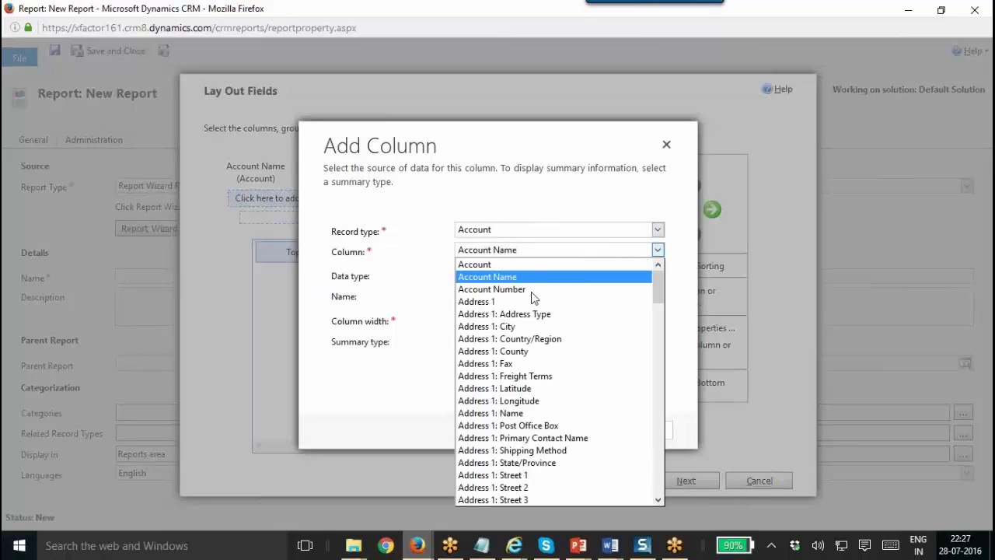
key(c)
key(Tab)
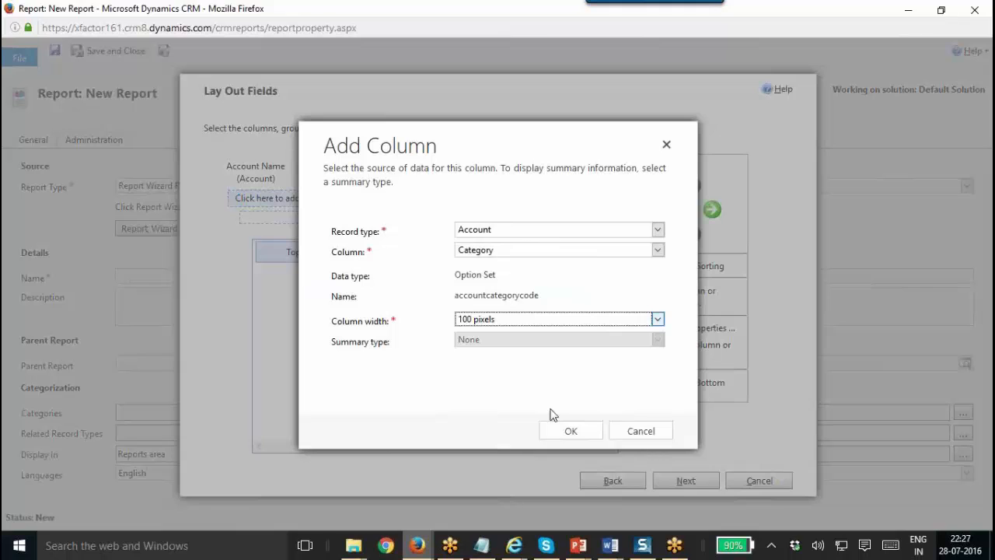
click(572, 434)
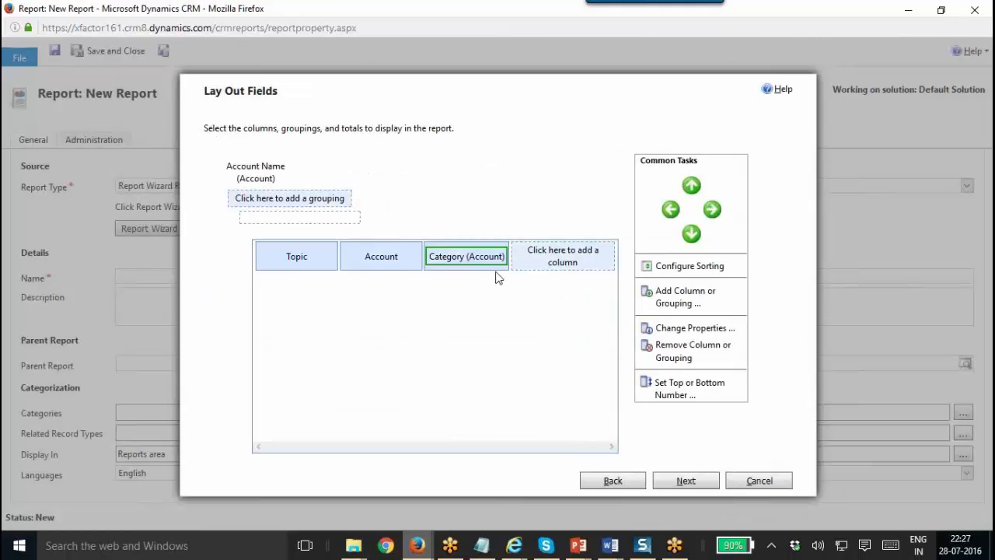
Add the Leads Name column after Category (Account).
click(533, 264)
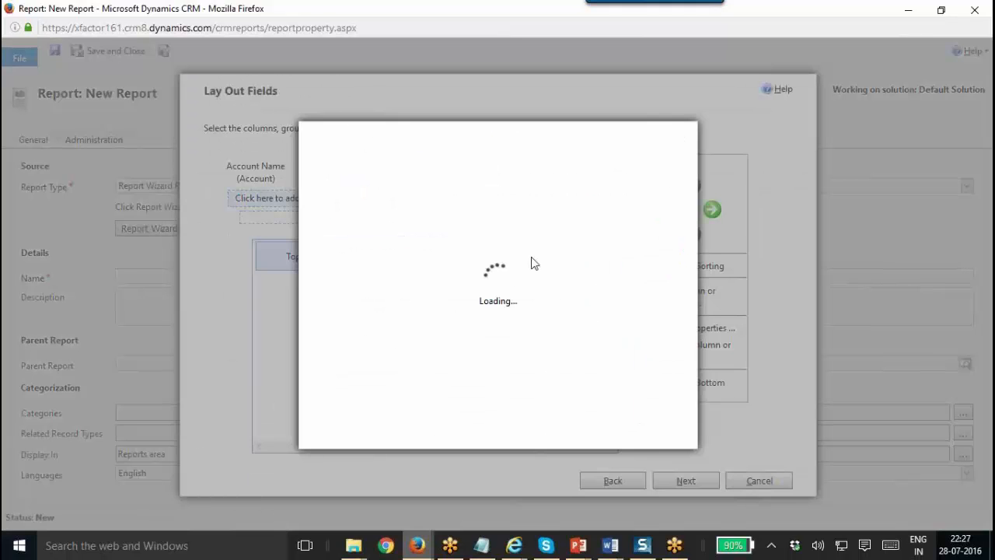
click(577, 231)
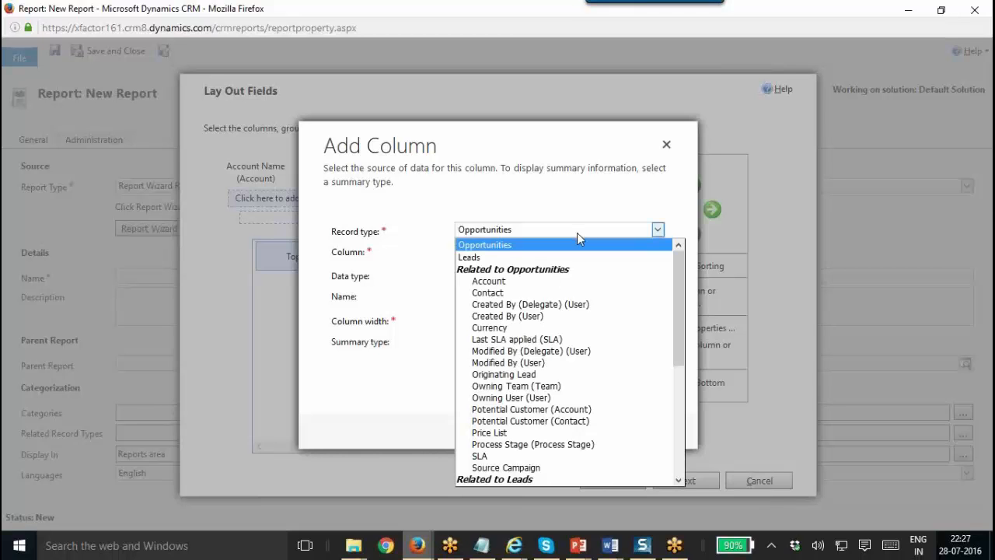
click(586, 257)
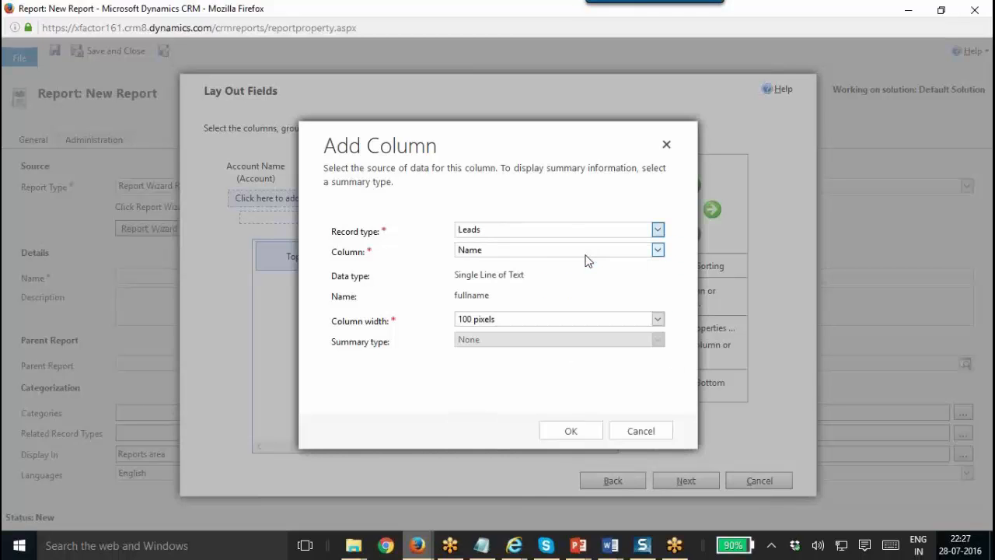
click(556, 252)
click(556, 253)
click(575, 429)
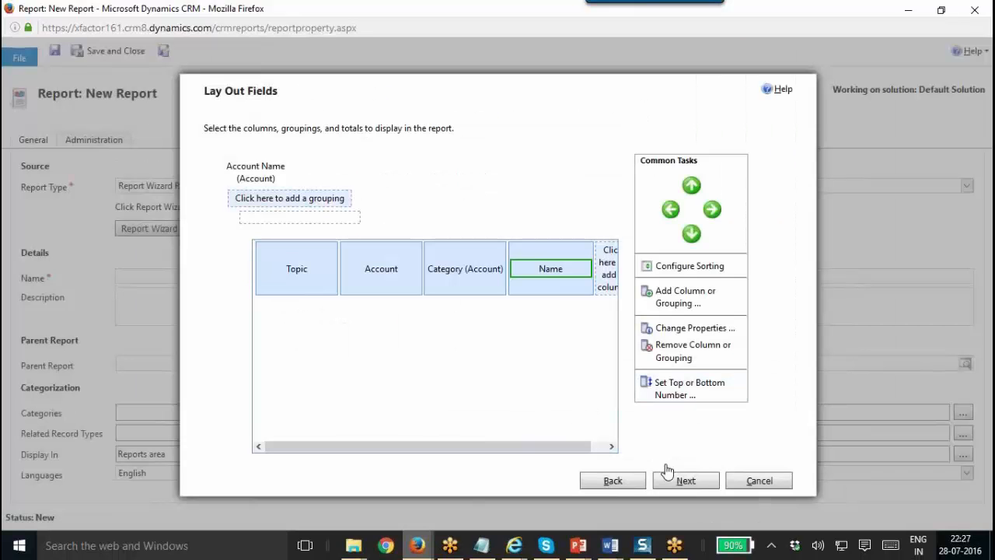
click(689, 272)
Sort the report by Account in ascending order and advance to Format Report.
click(486, 280)
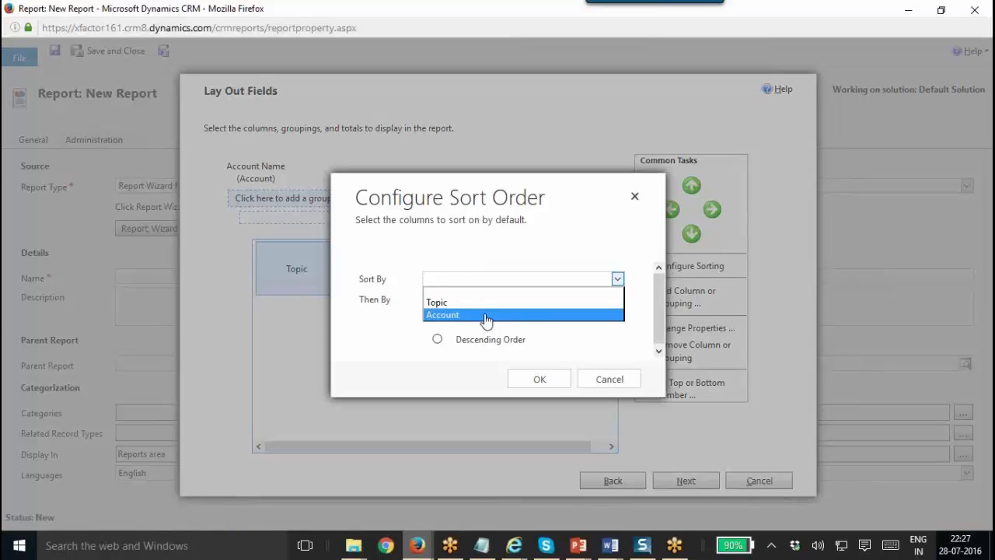
click(485, 315)
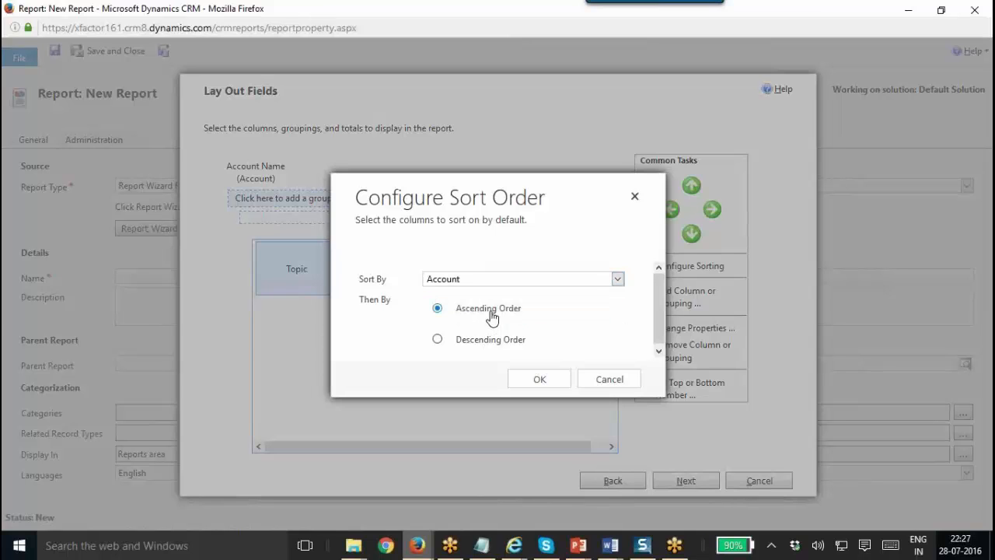
click(539, 380)
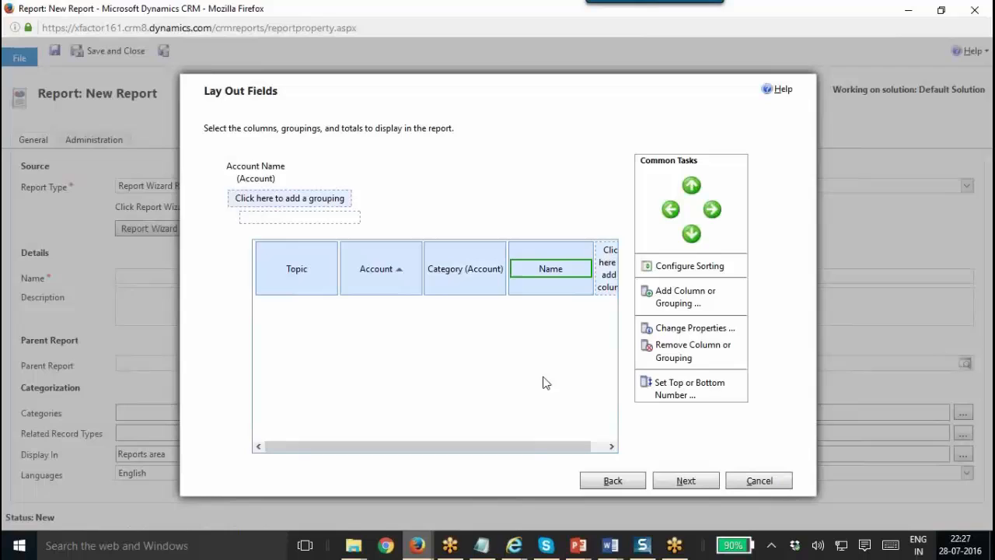
click(685, 478)
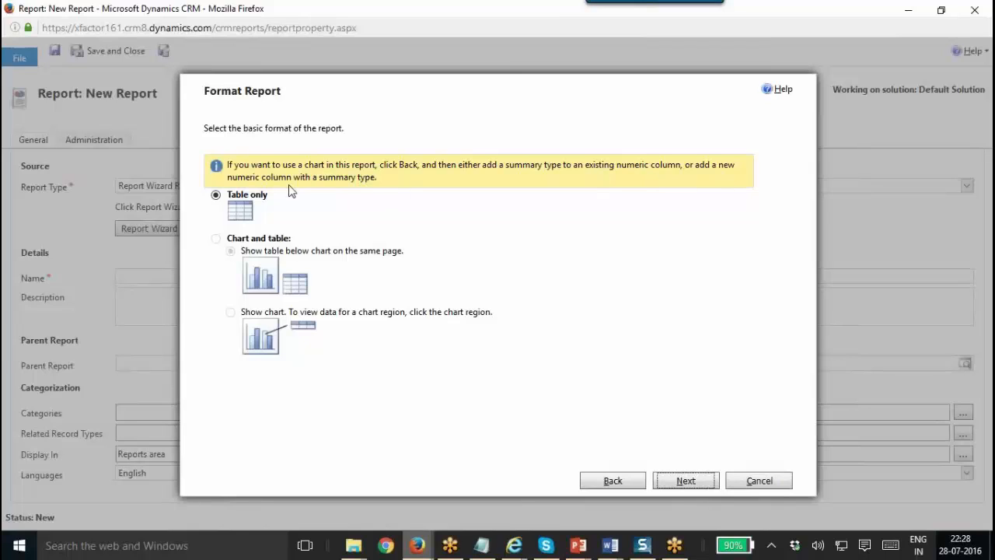
Go back from Format Report to the Lay Out Fields step.
click(616, 480)
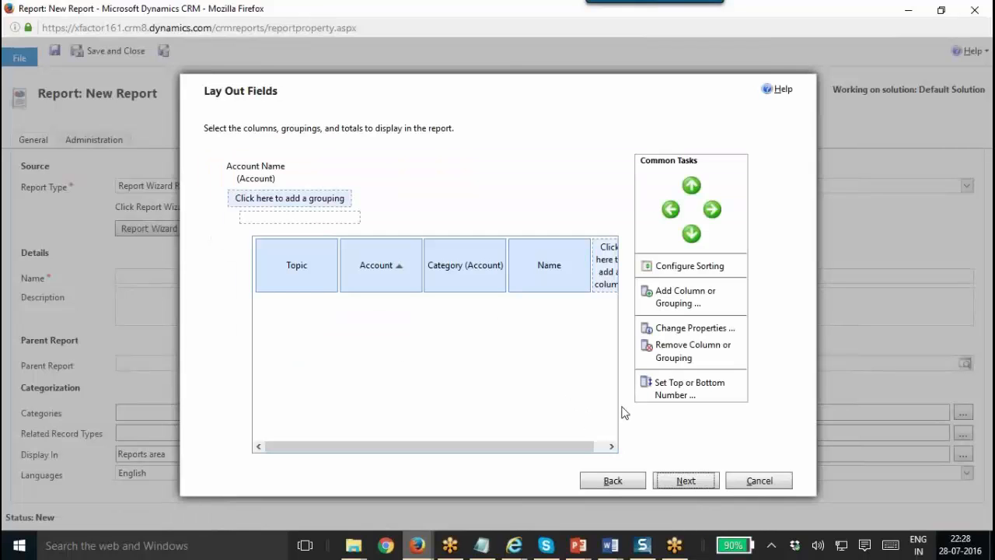
Add an Opportunities Est. Revenue column summarised as Sum after the Name column.
drag(577, 440, 590, 441)
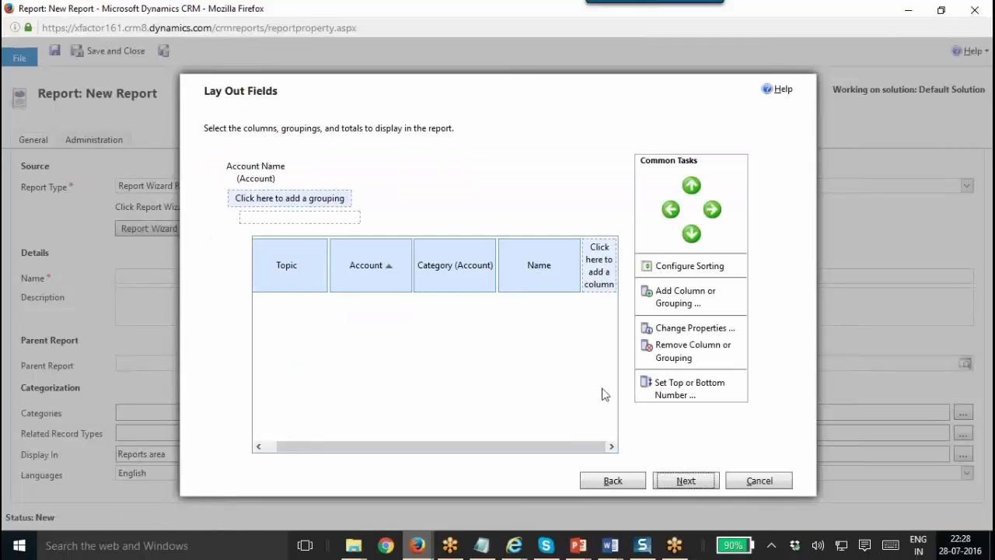
click(596, 260)
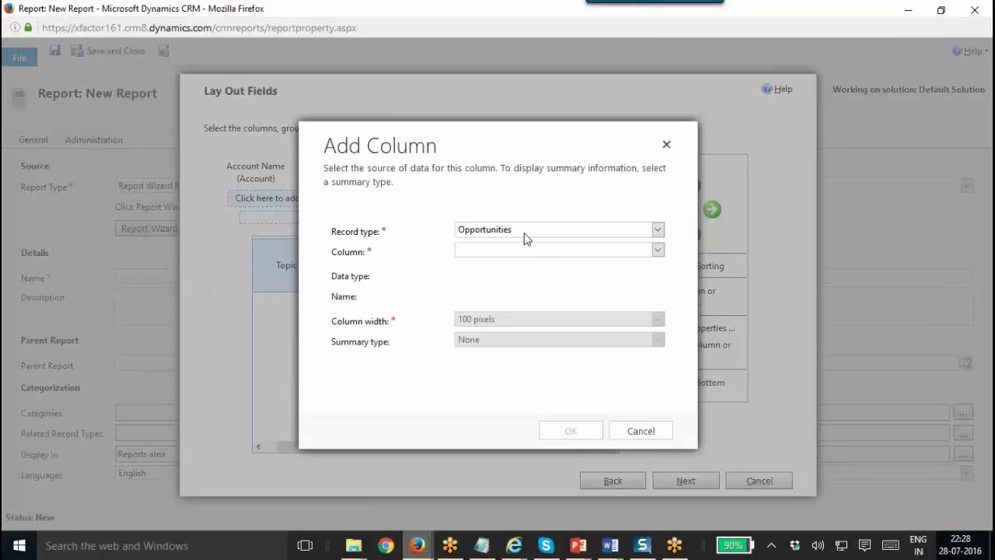
click(526, 250)
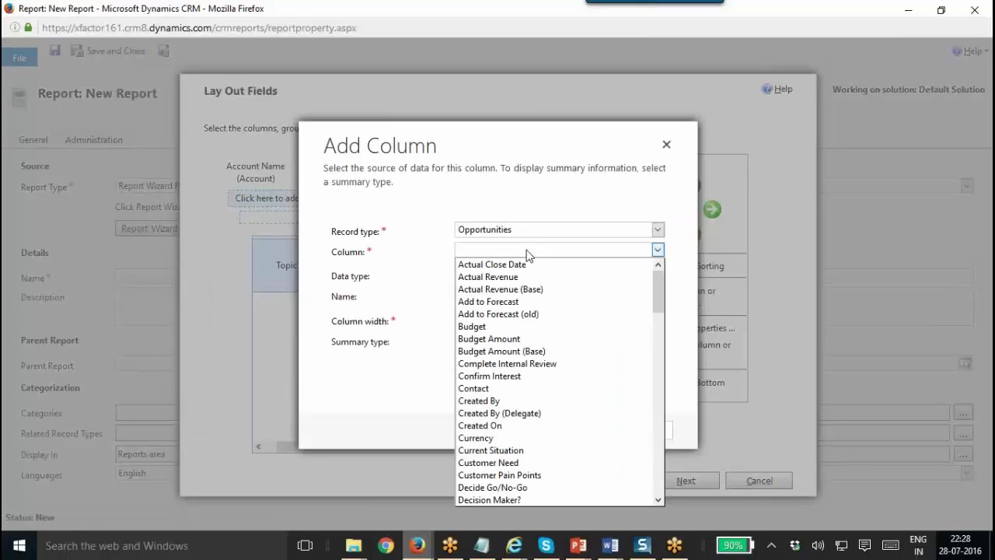
key(e)
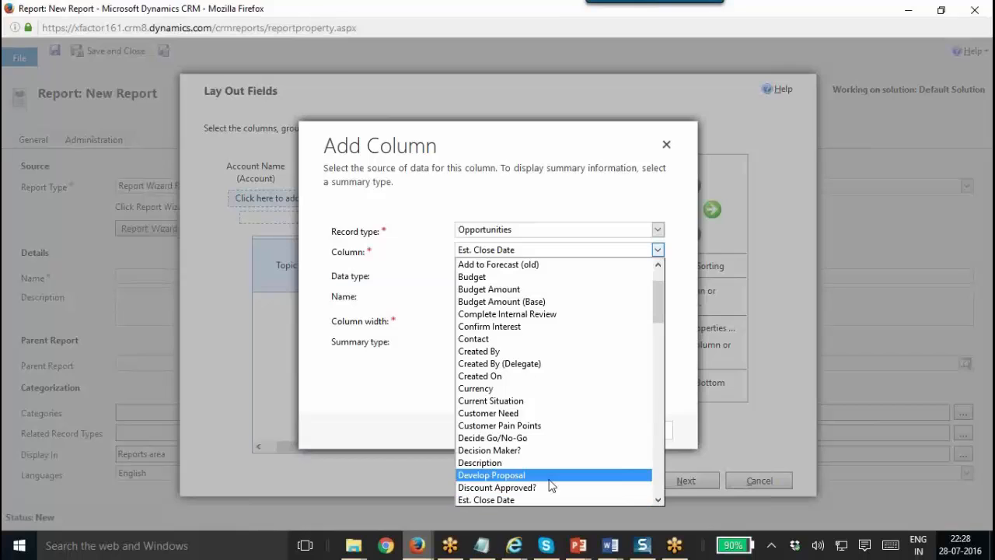
key(e)
key(e)
key(e)
key(e)
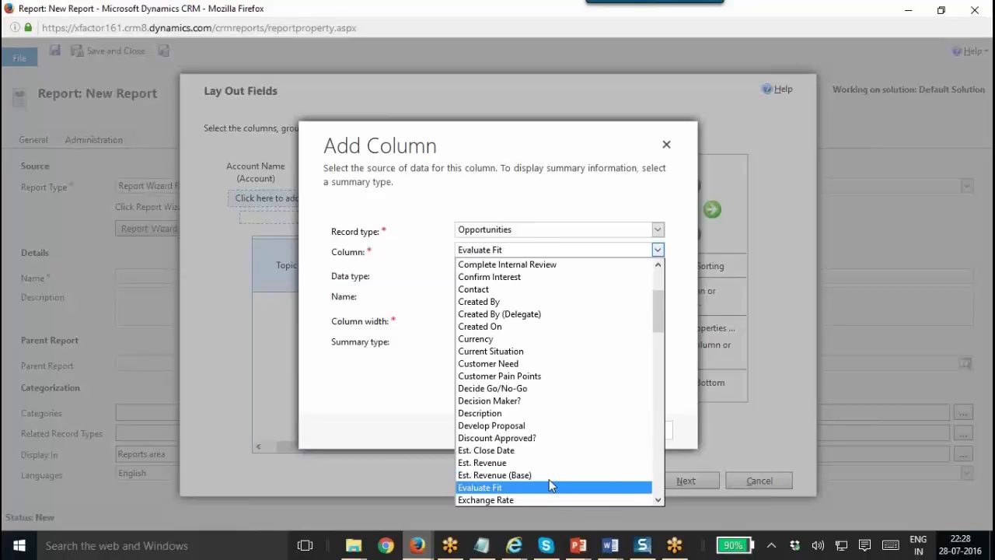
key(Up)
key(Up)
key(Return)
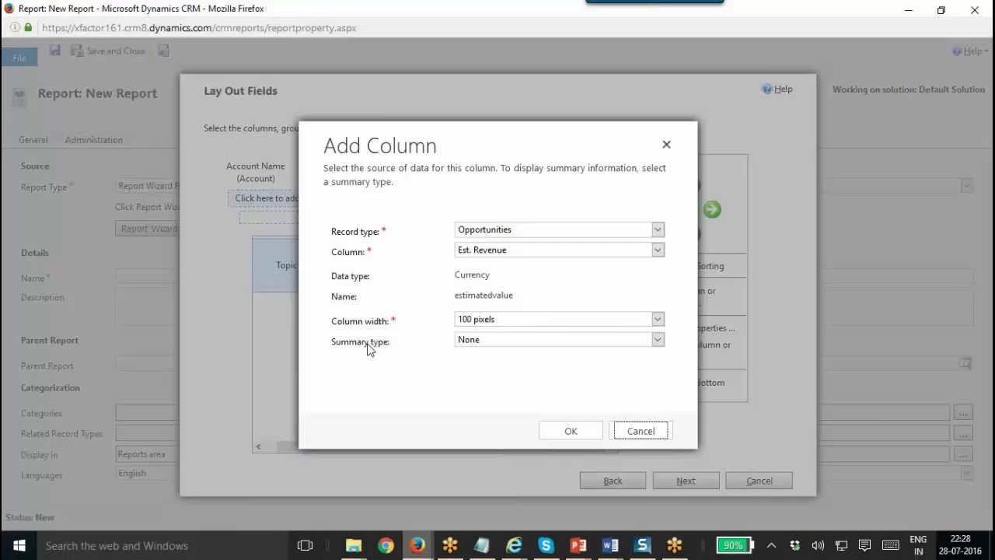
click(475, 342)
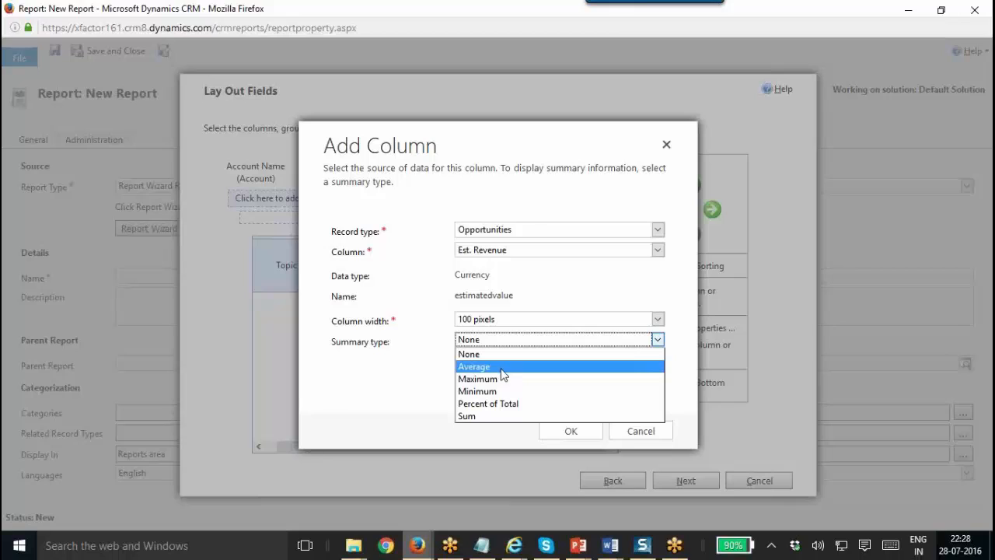
click(500, 416)
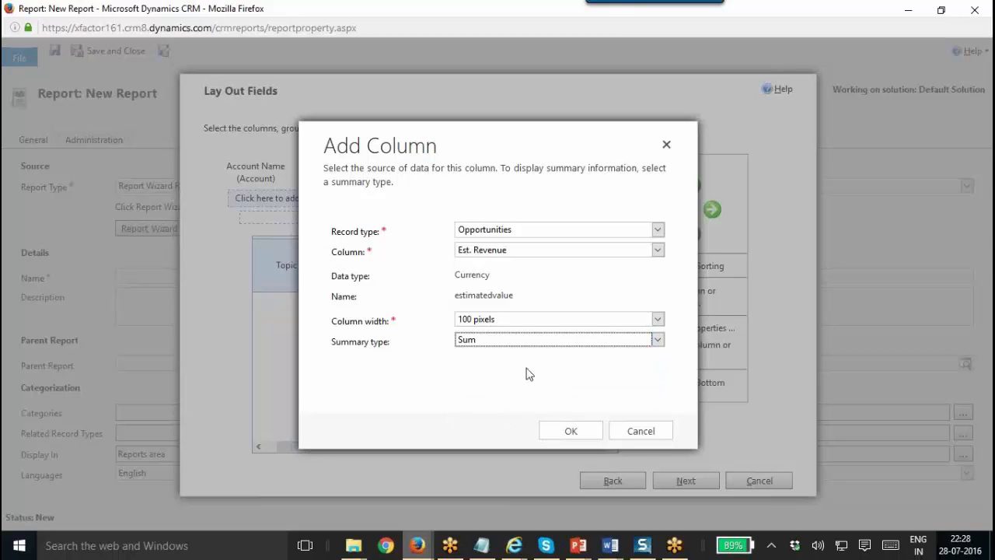
click(572, 431)
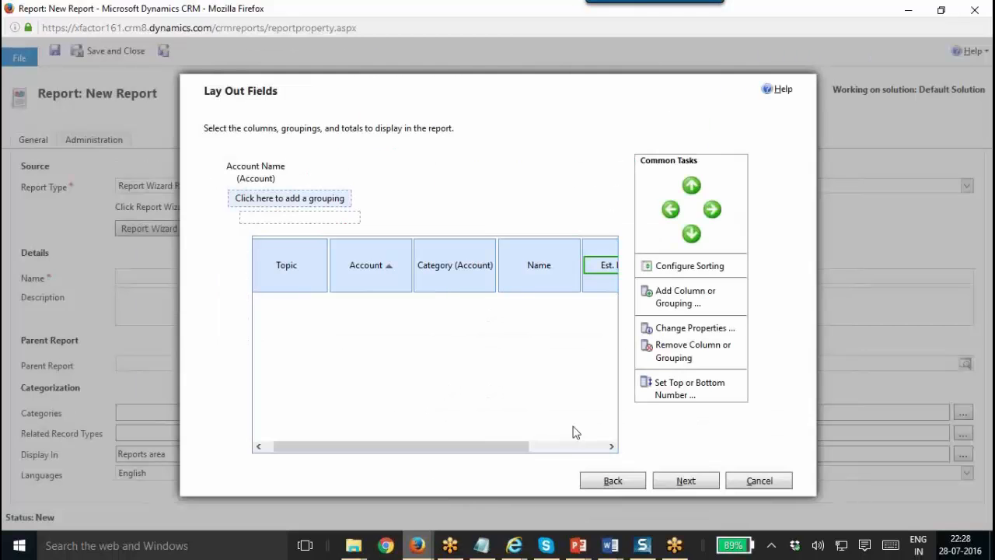
Choose the Chart and table format with Show chart, reaching the vertical-bar Select Chart Type page.
click(657, 478)
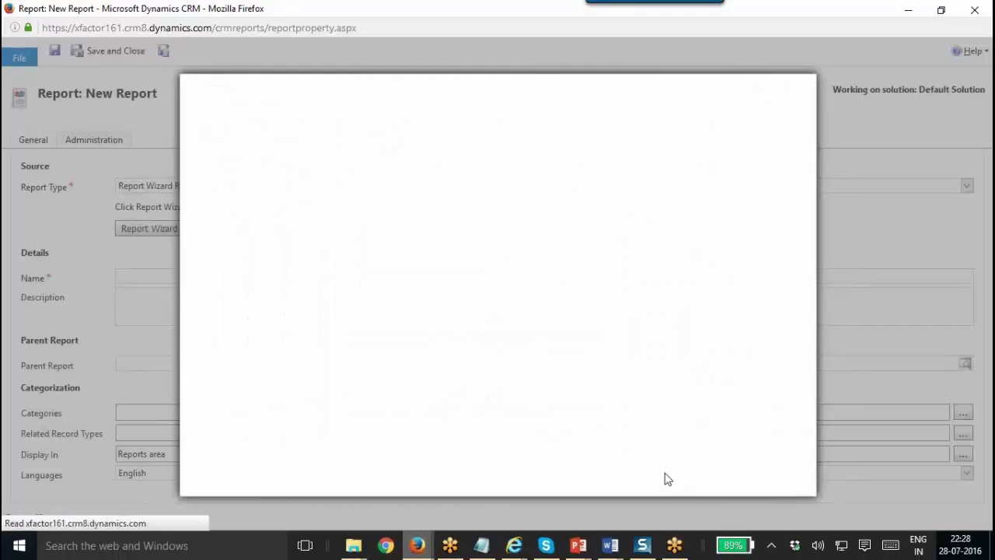
click(216, 204)
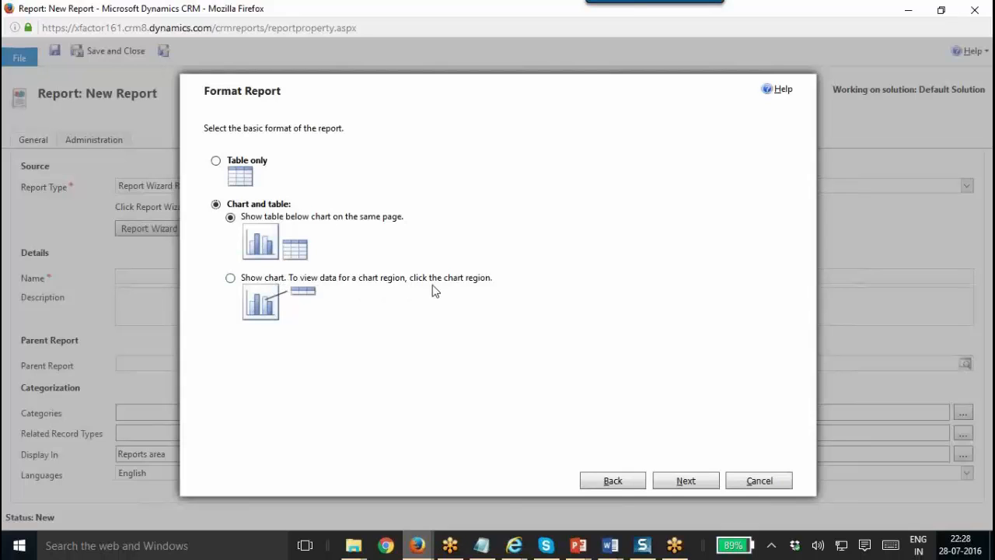
click(247, 278)
click(686, 481)
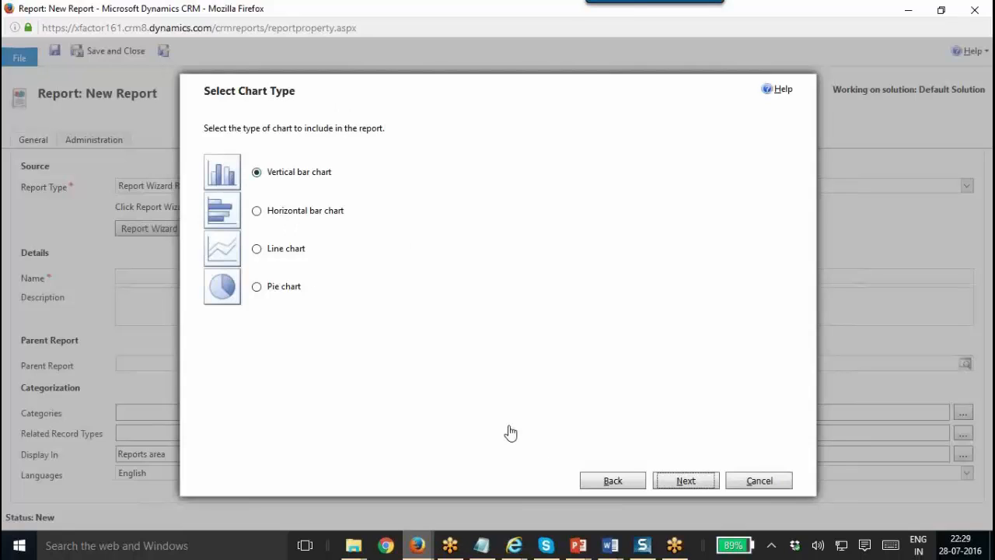
Keep the vertical bar chart with Account Name (Account) on the x-axis and Sum of Est. Revenue on the y-axis.
click(684, 482)
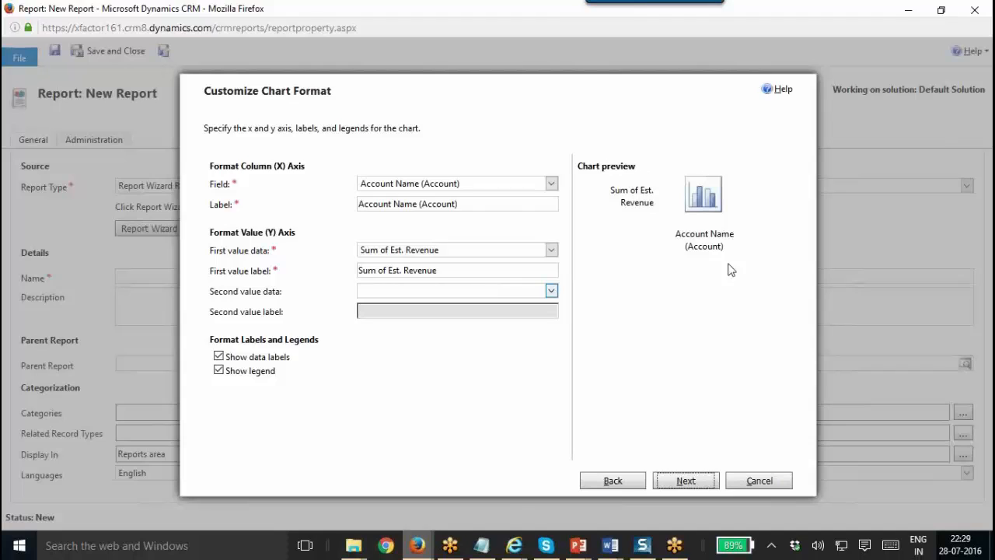
click(500, 190)
click(499, 195)
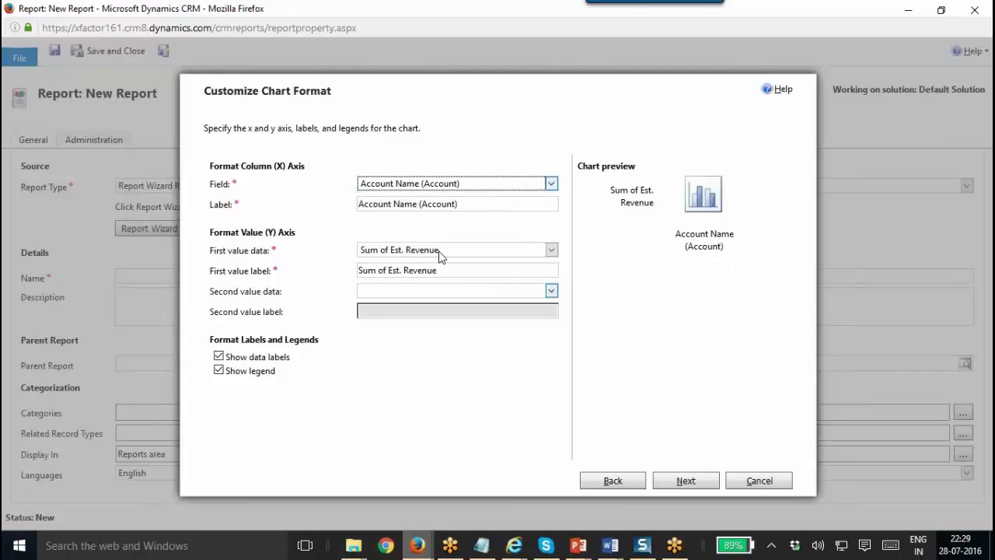
click(438, 251)
click(439, 251)
click(440, 265)
double_click(440, 264)
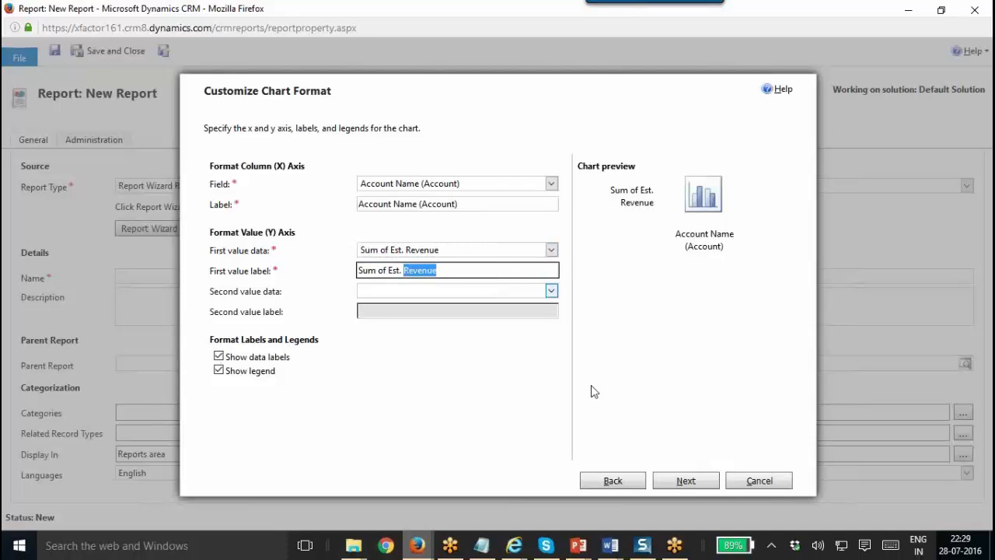
Review the summary for Top 10 Opportunities (Opportunities, Leads) and finish creating the report.
click(676, 484)
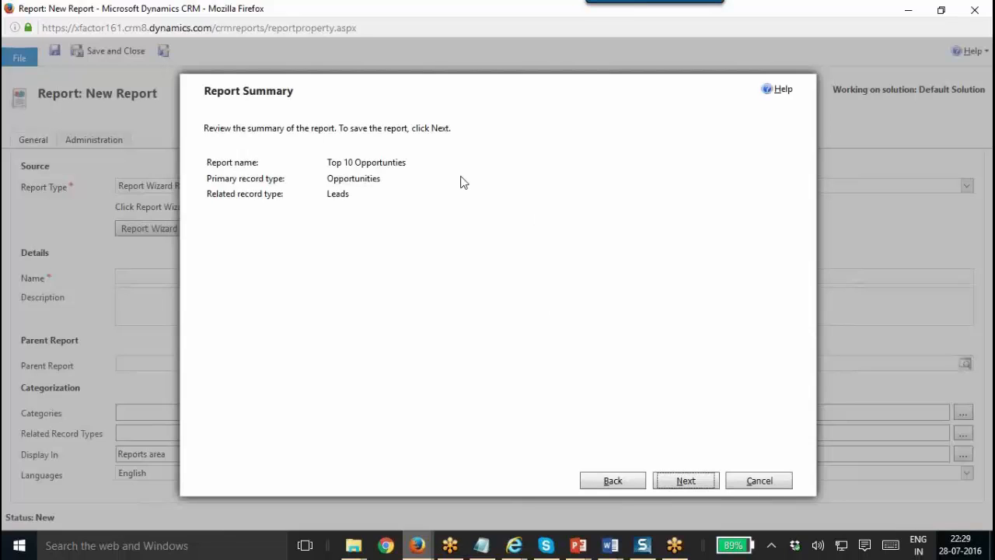
double_click(378, 162)
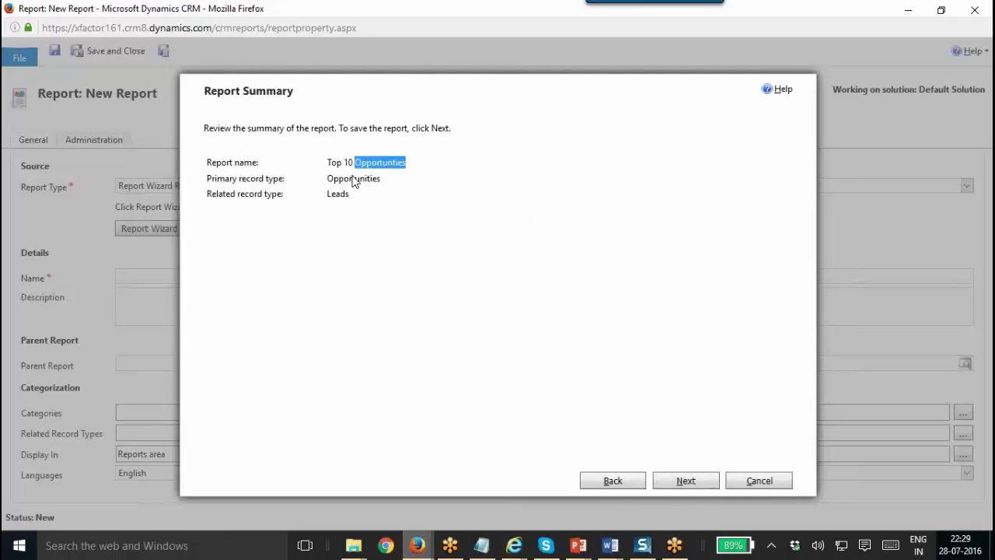
double_click(354, 178)
double_click(334, 198)
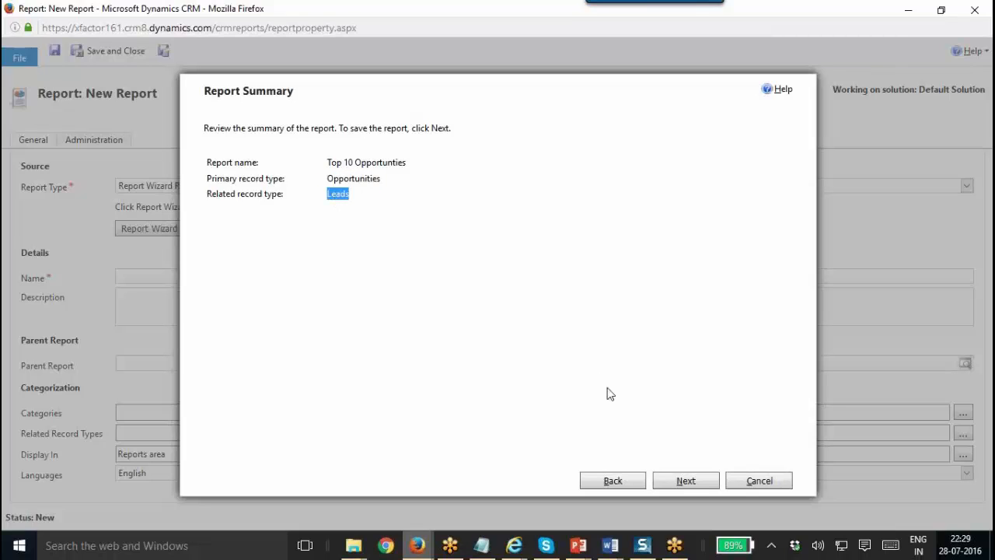
click(696, 482)
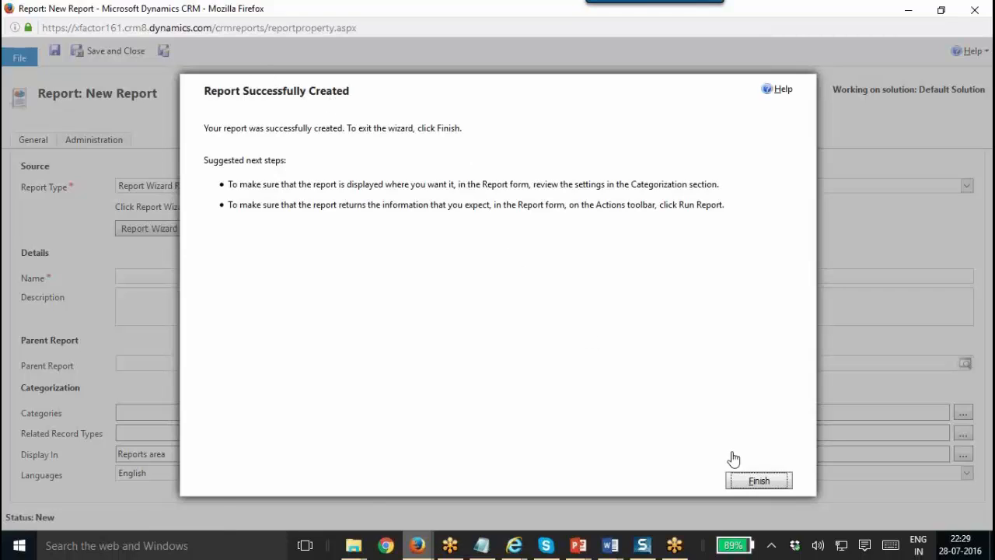
Run the new Top 10 Opportunities report in a maximized Report Viewer and expand its filter summary.
click(760, 482)
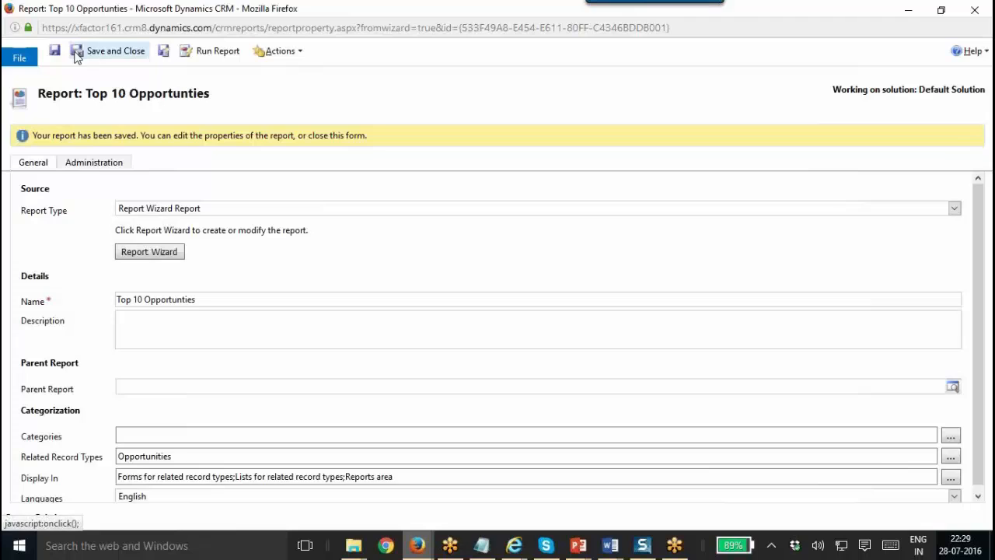
click(219, 54)
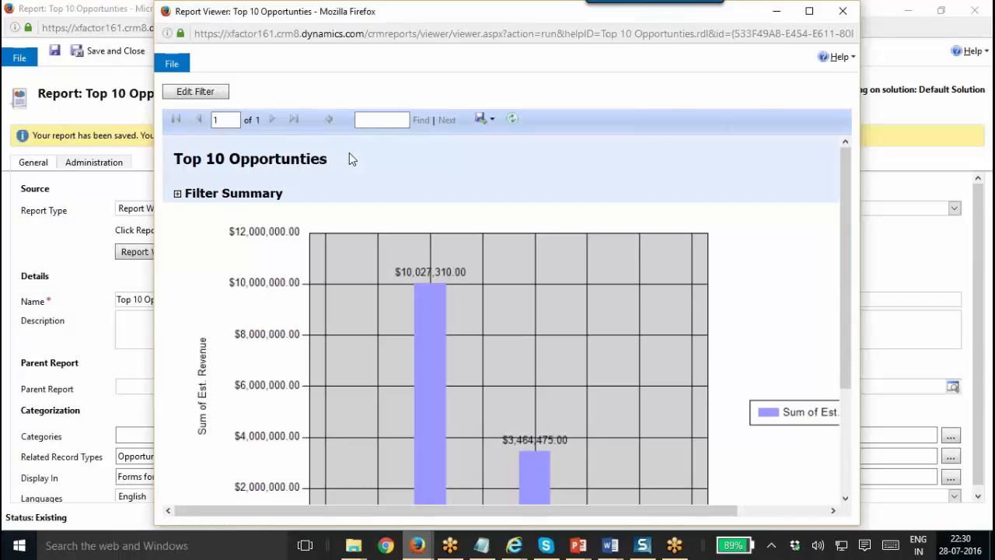
double_click(418, 16)
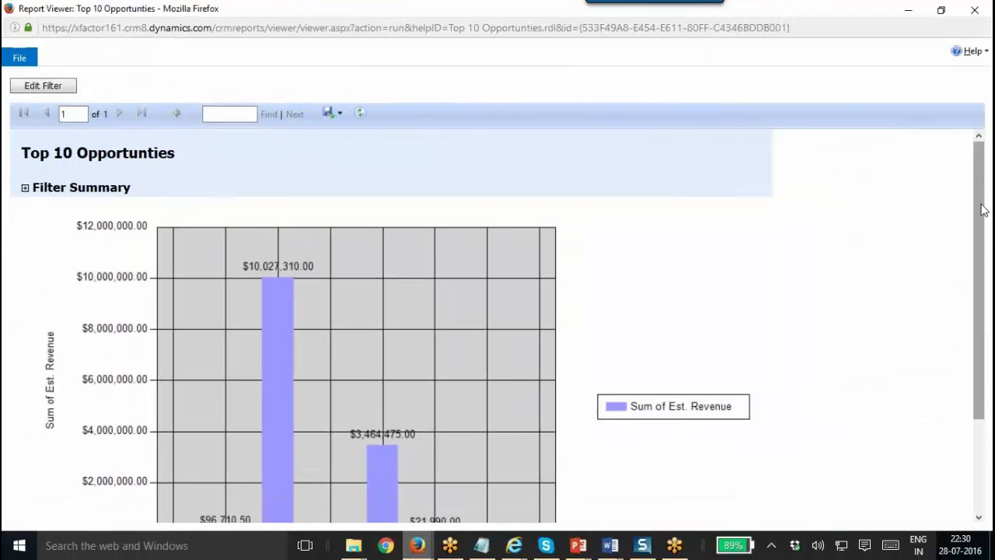
click(26, 189)
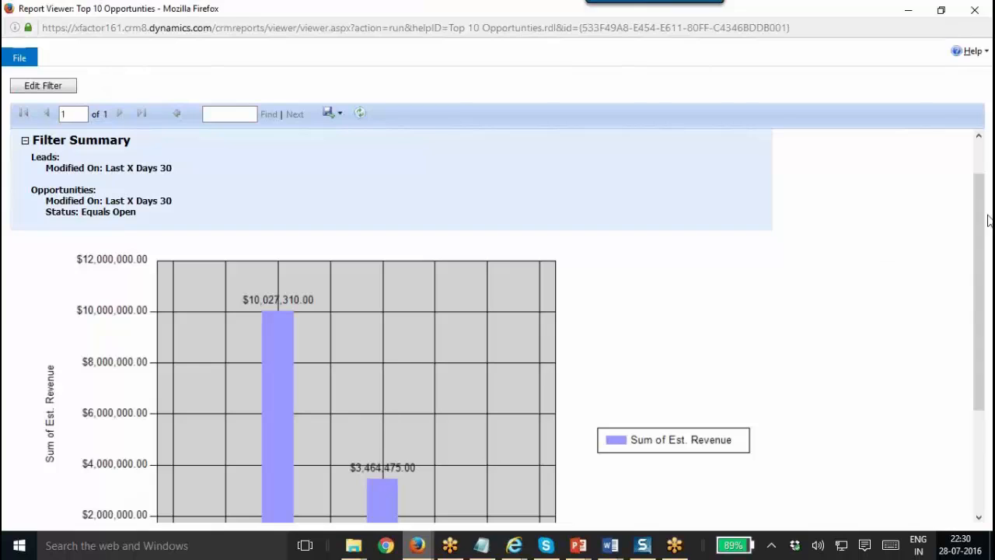
Scroll the Report Viewer back up to the top of the Est. Revenue chart.
scroll(970, 179, up, 1)
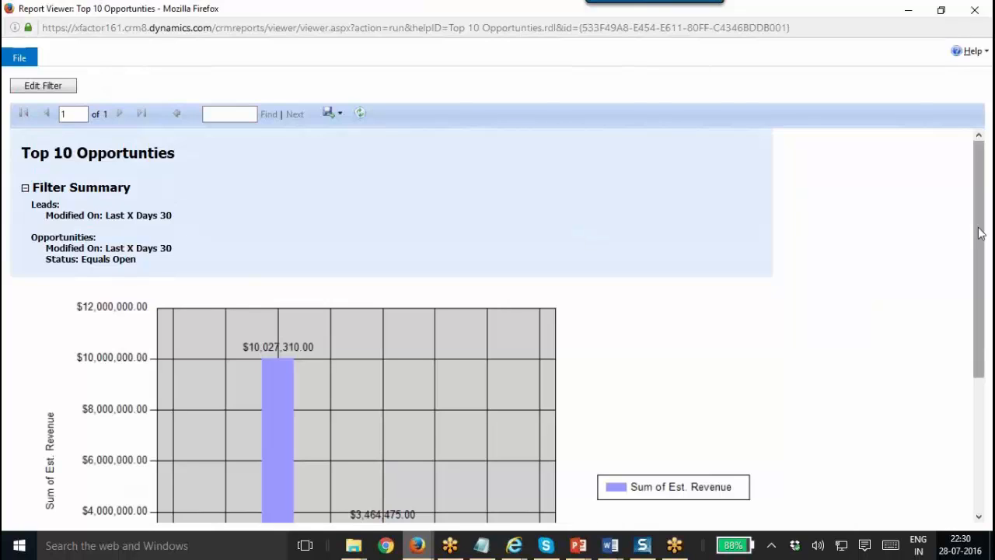
click(986, 443)
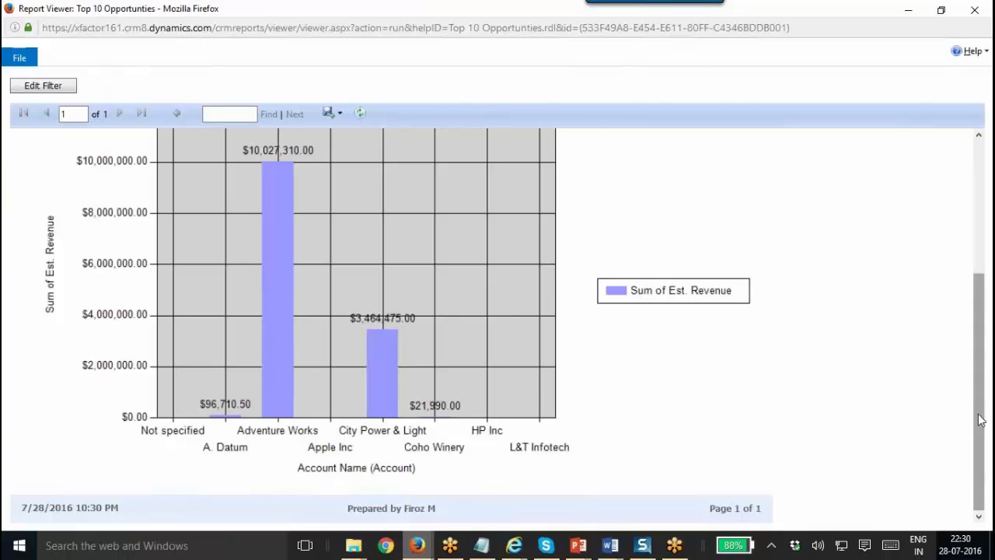
mouse_move(981, 410)
mouse_down()
mouse_move(981, 400)
mouse_move(981, 428)
mouse_up()
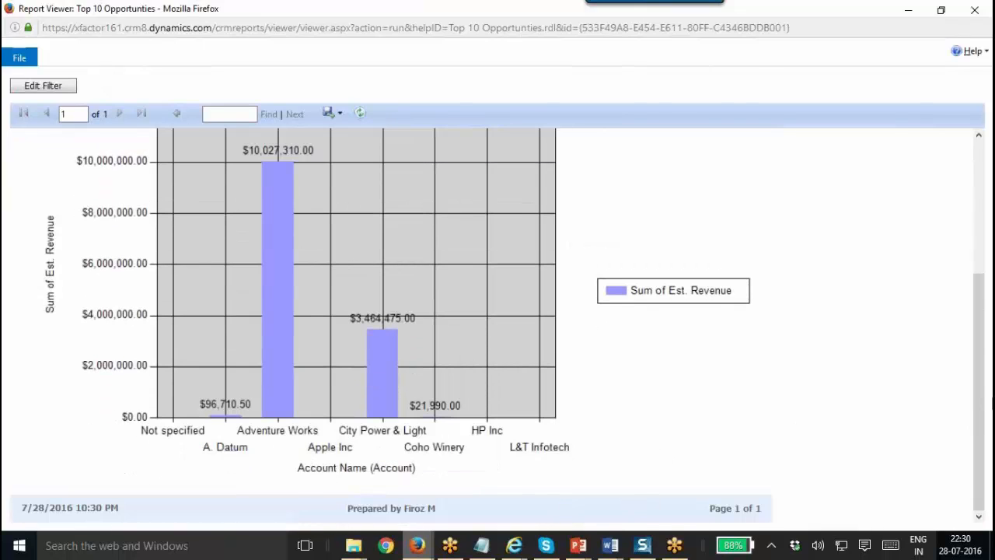
drag(971, 412, 953, 251)
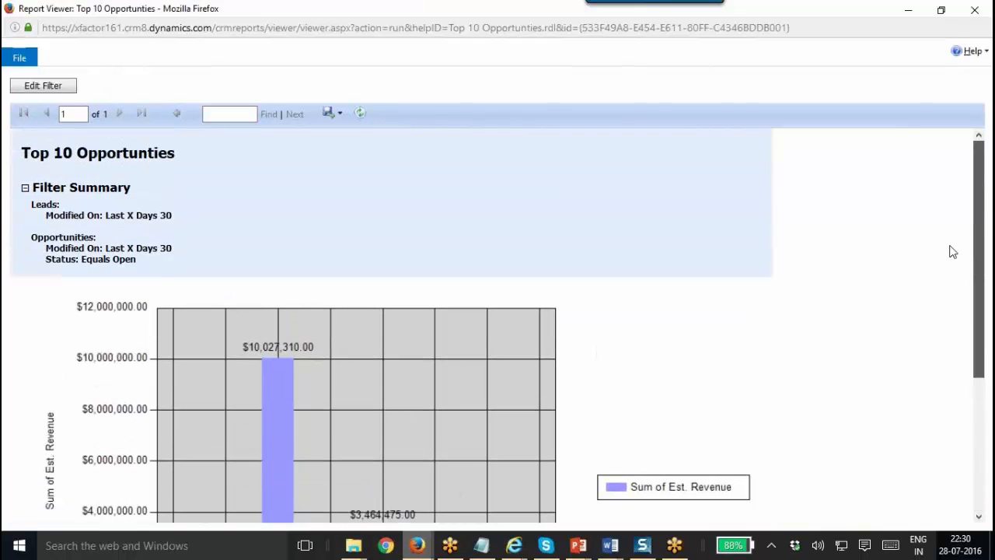
Open the Edit Filter criteria, leave them unchanged, and return to the report.
click(42, 85)
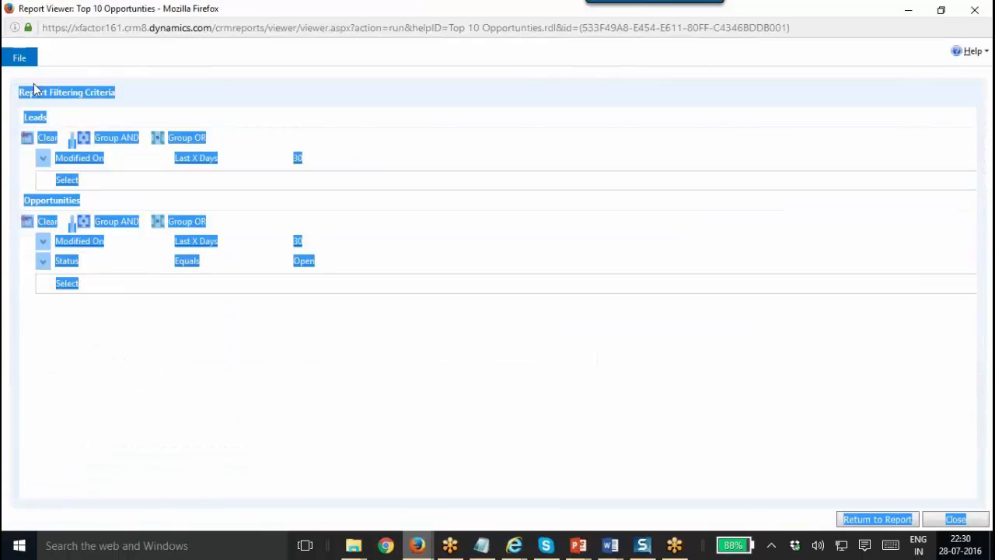
click(169, 69)
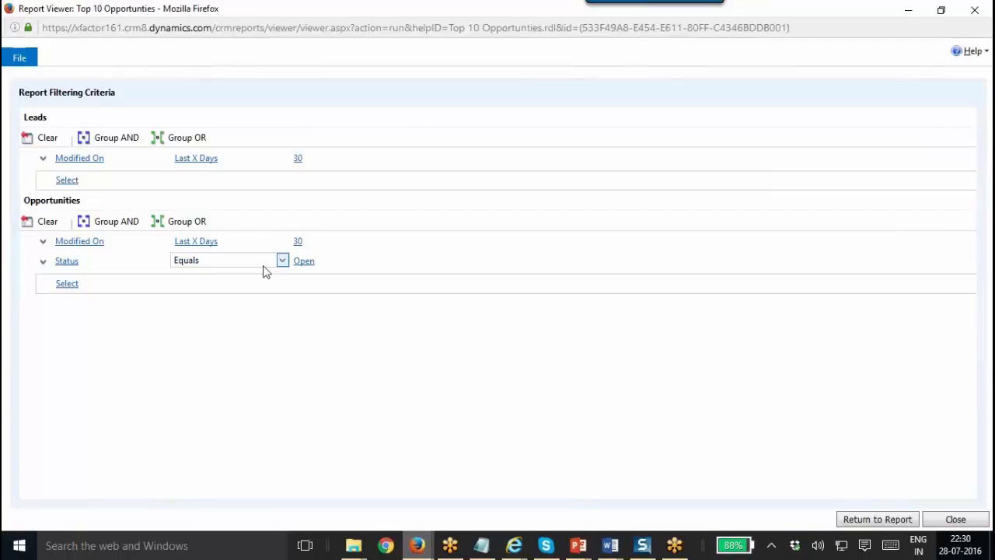
click(878, 519)
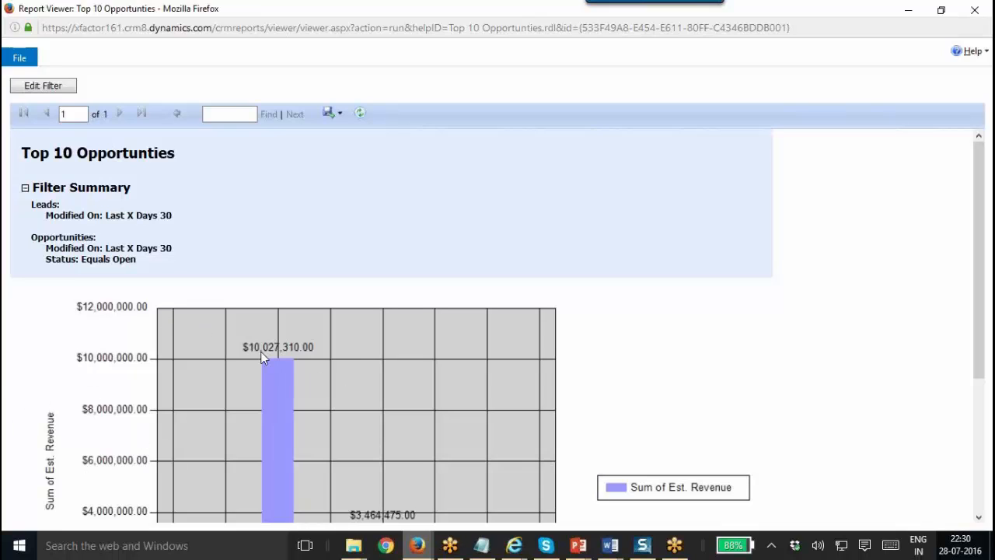
Export the report as an Acrobat (PDF) file and open it with TWINUI.
double_click(360, 16)
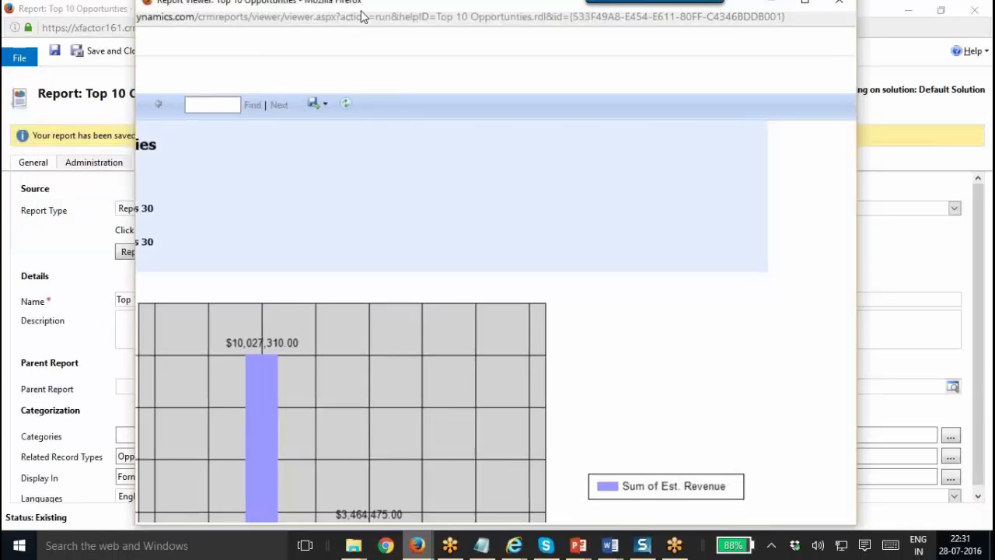
double_click(546, 19)
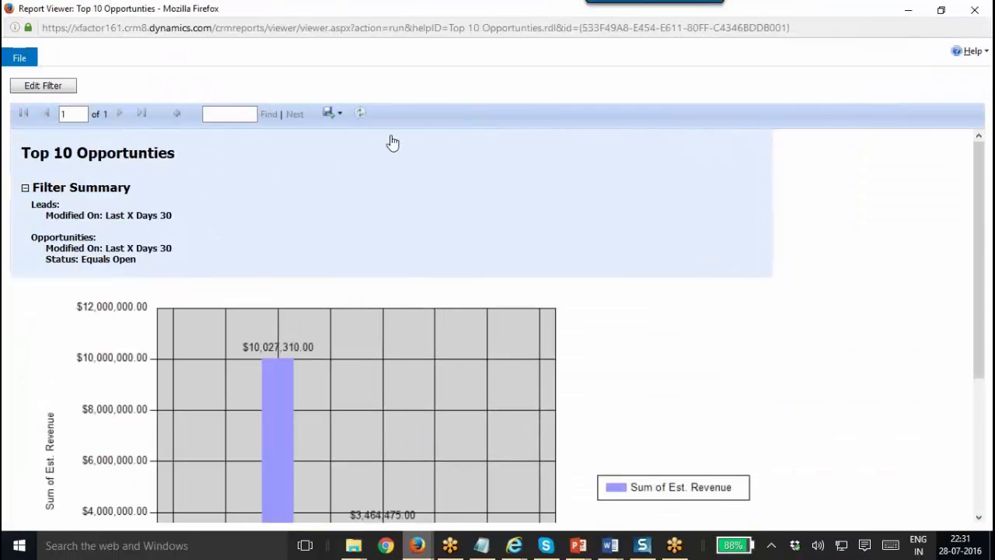
click(336, 118)
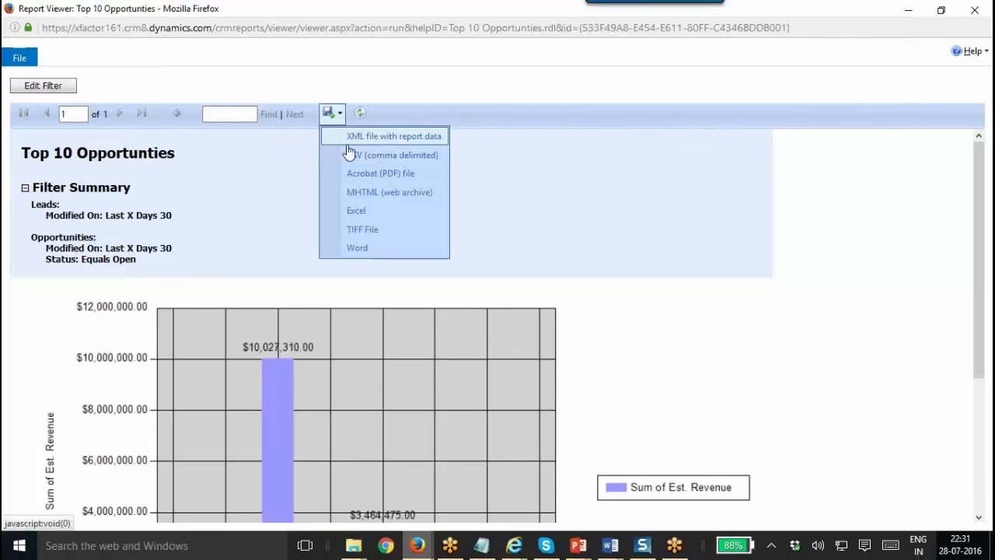
click(405, 176)
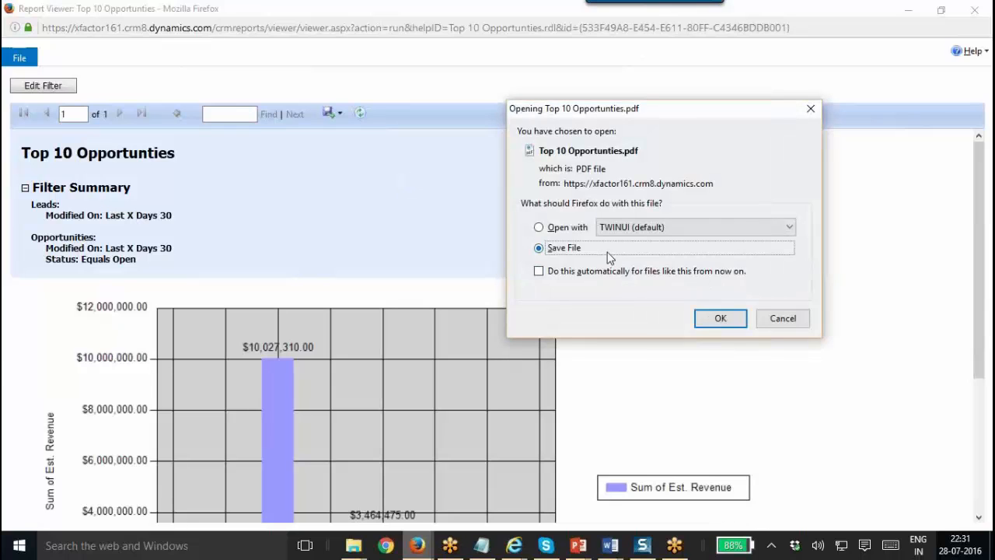
click(572, 228)
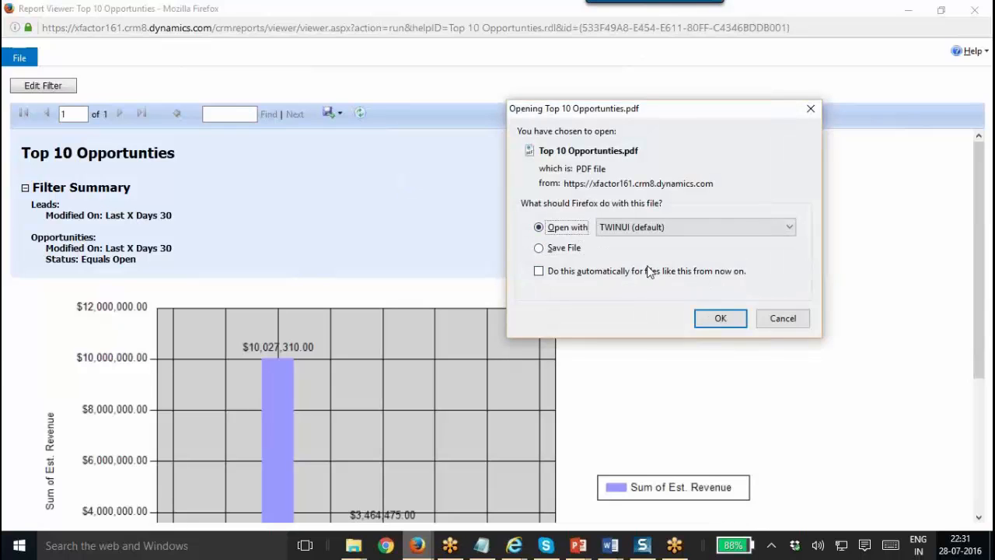
click(720, 318)
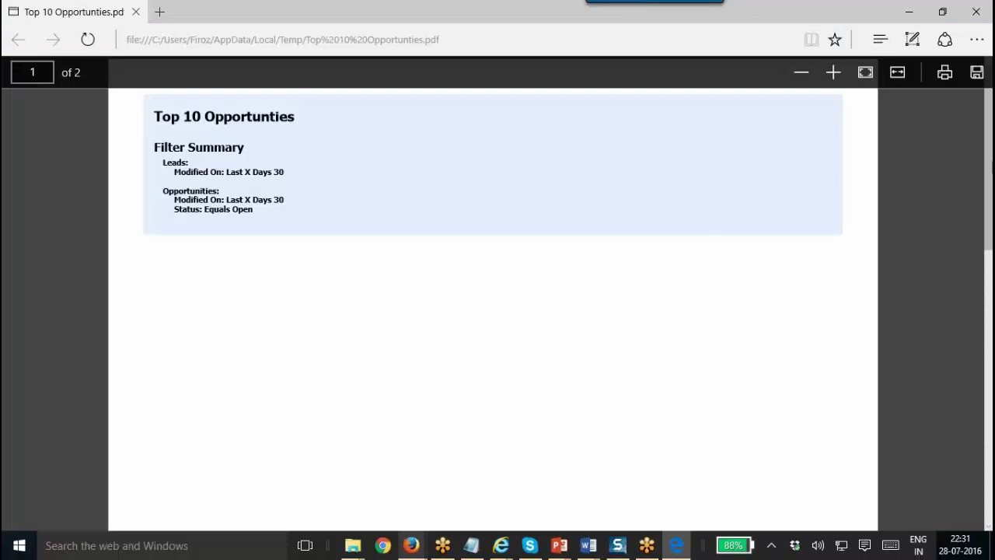
Scroll to page 2 of the PDF and back, then close its Edge tab.
scroll(492, 311, down, 10)
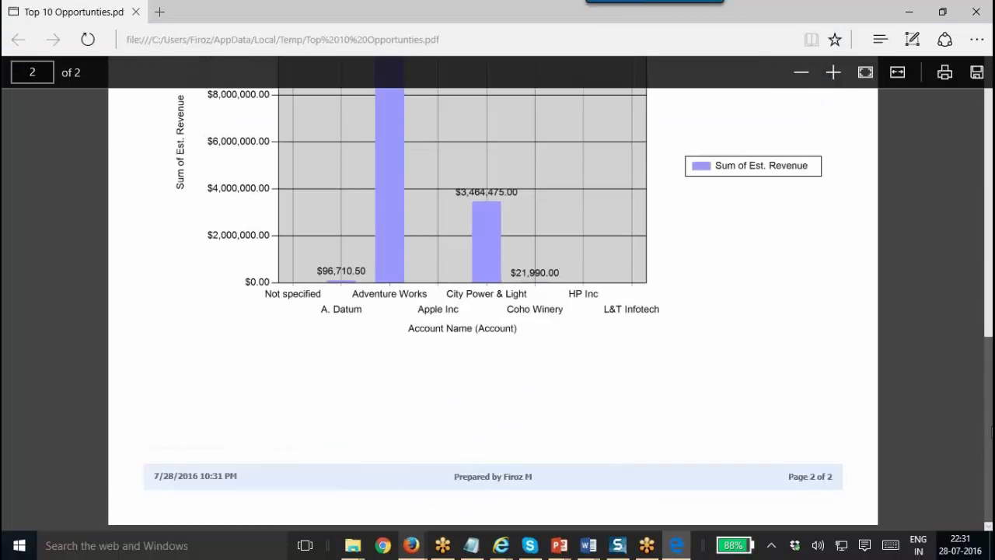
scroll(492, 311, up, 10)
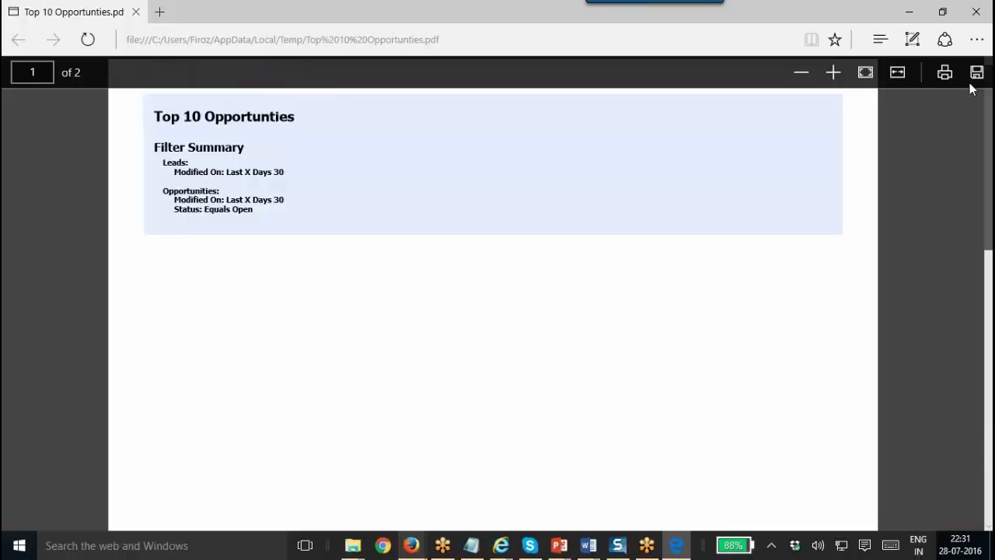
click(136, 12)
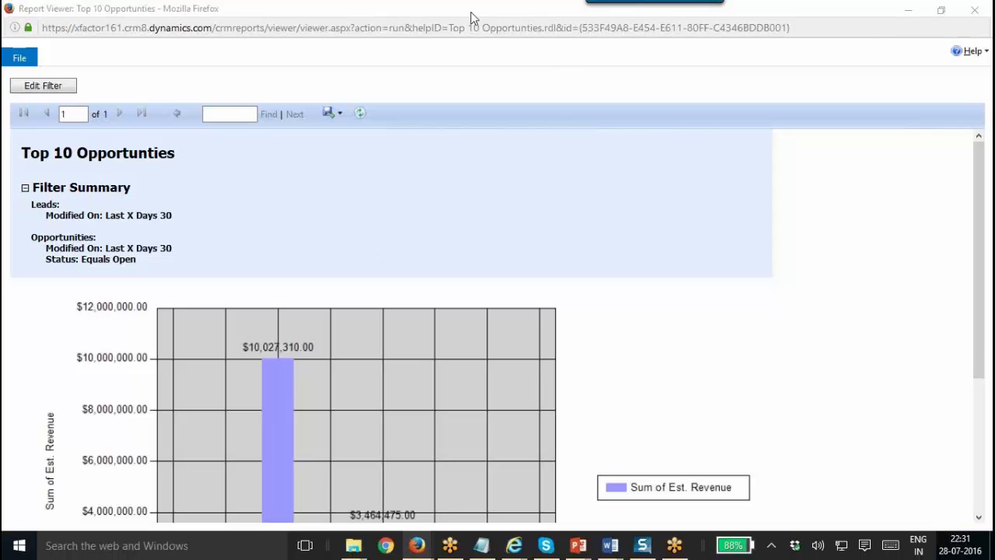
Close the current Report Viewer and run Top 10 Opportunities again from Available Reports.
drag(475, 19, 476, 159)
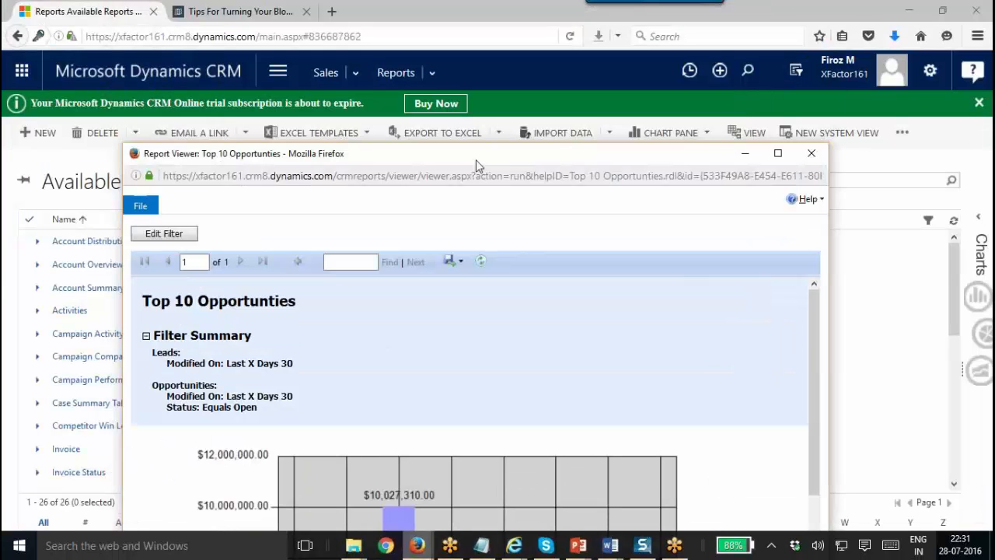
click(811, 153)
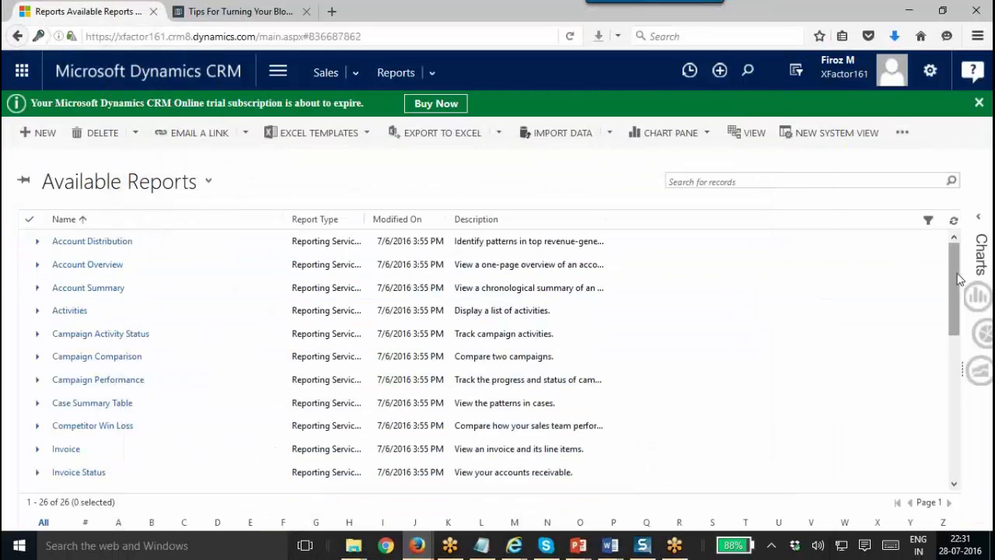
drag(955, 278, 944, 426)
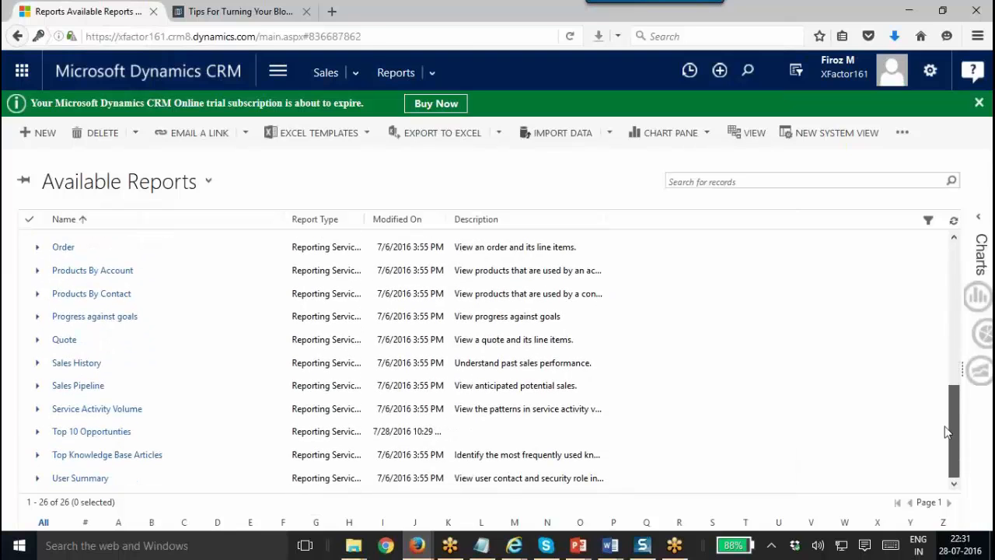
click(119, 437)
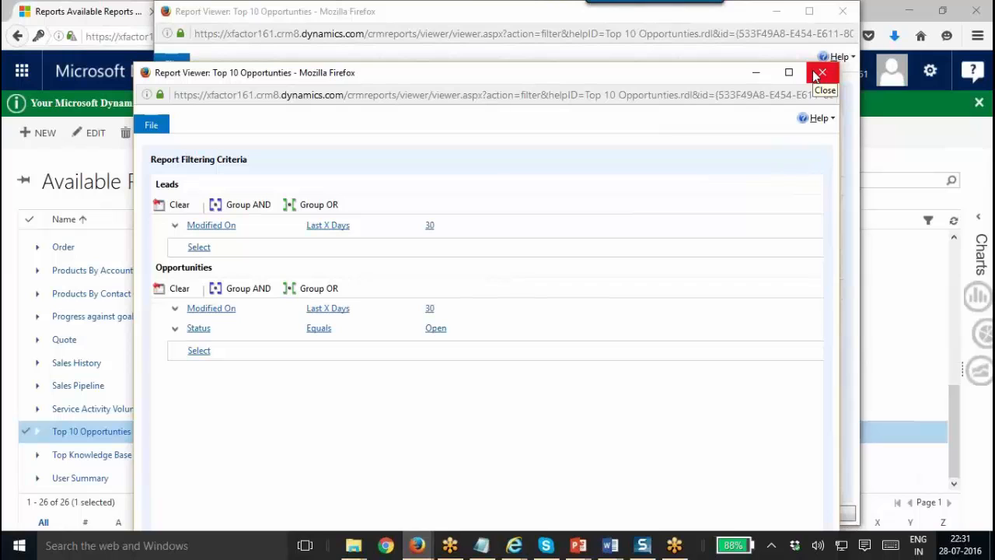
Close both Report Viewer windows that opened for the report.
drag(701, 78, 636, 26)
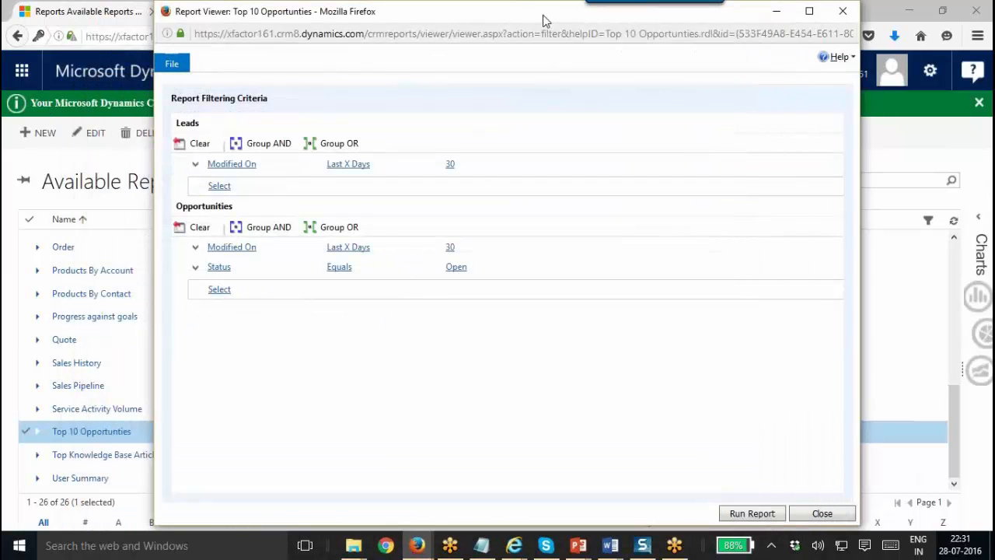
drag(544, 18, 503, 96)
click(809, 99)
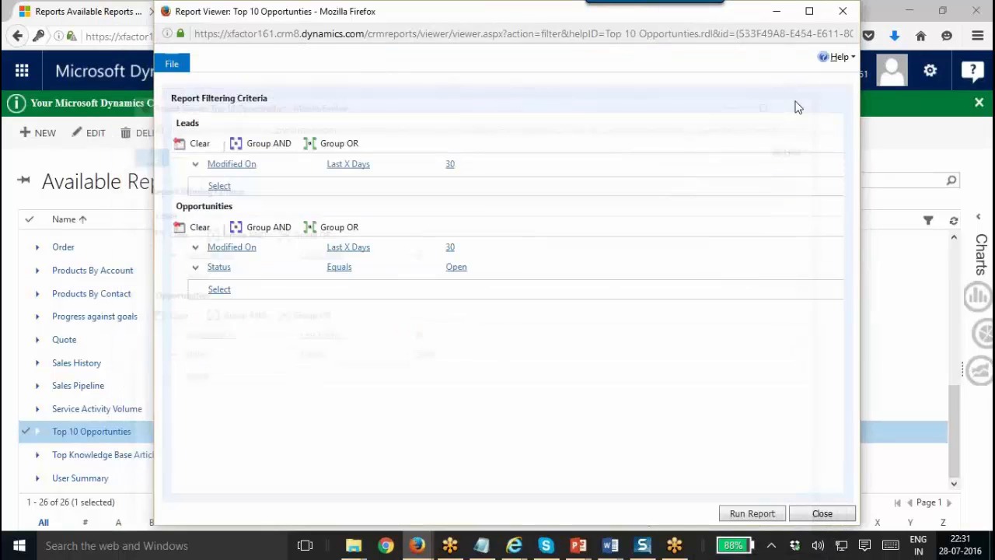
drag(522, 16, 527, 124)
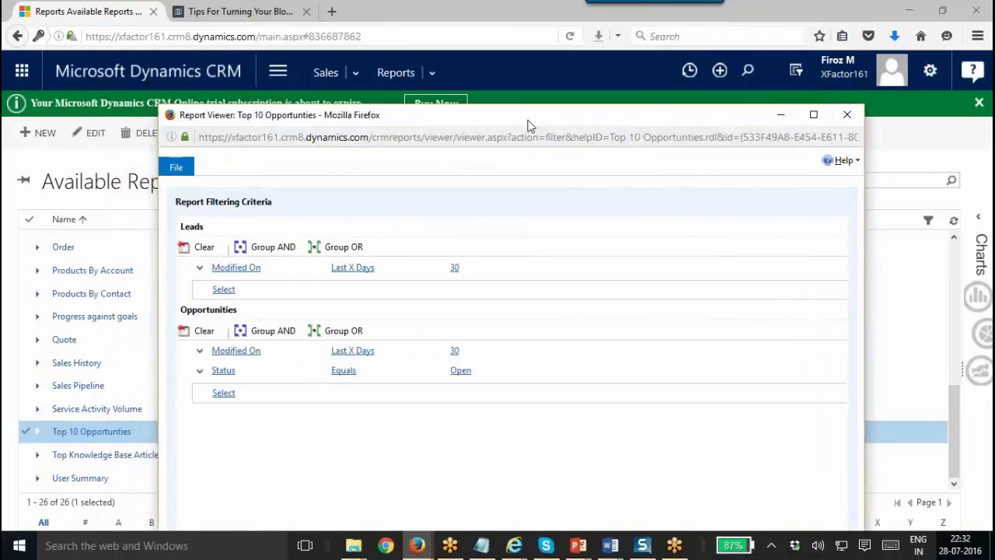
click(847, 114)
Start a new Report Wizard report from the existing Top 10 Opportunities report.
click(36, 133)
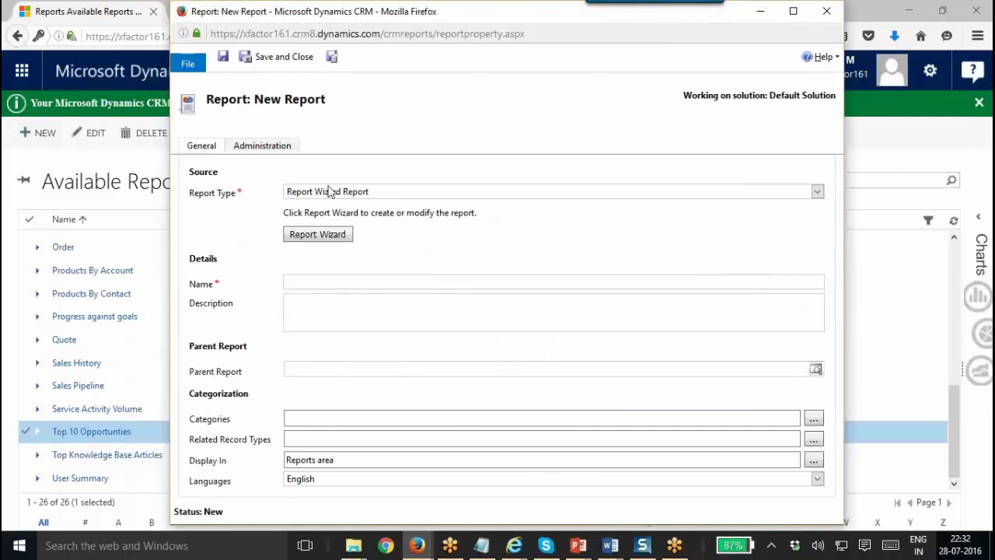
click(342, 245)
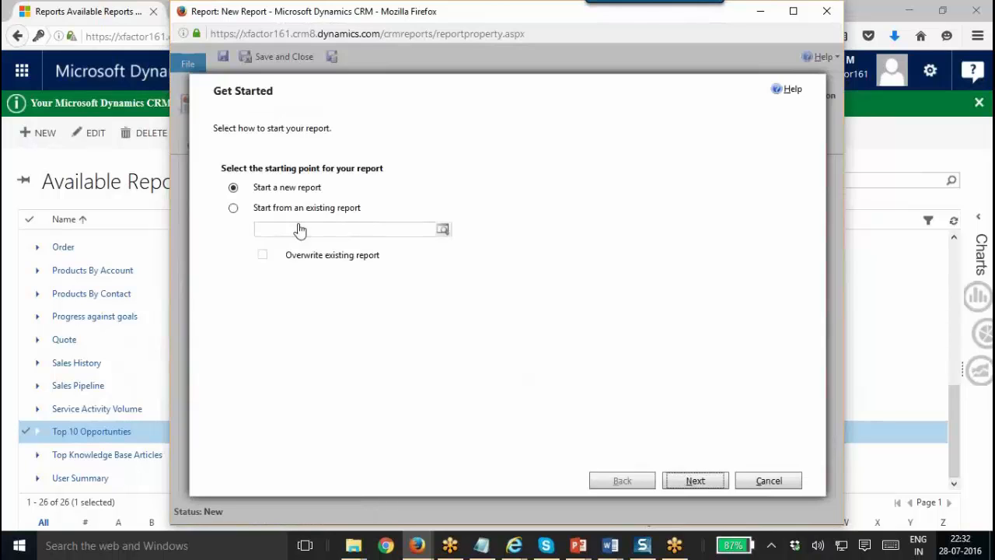
click(306, 210)
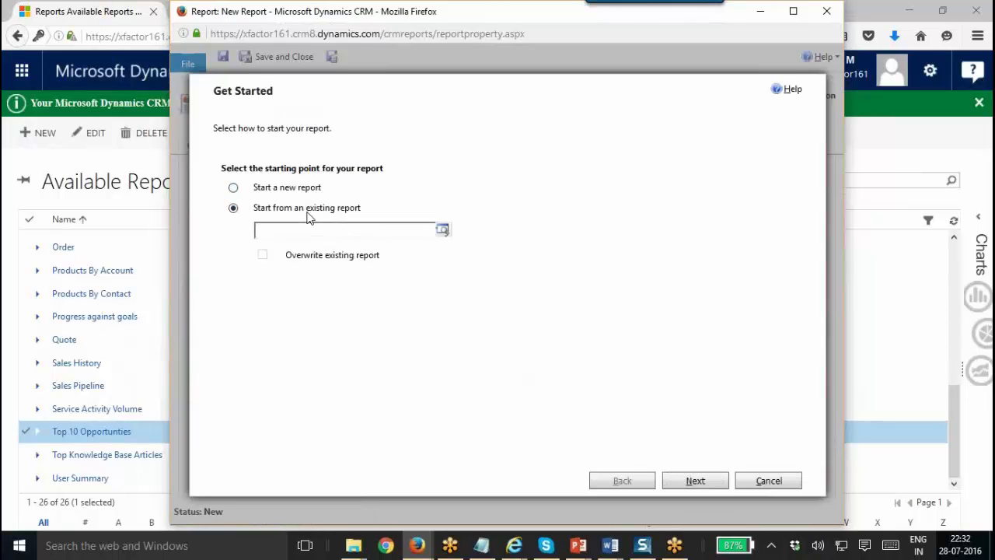
click(336, 255)
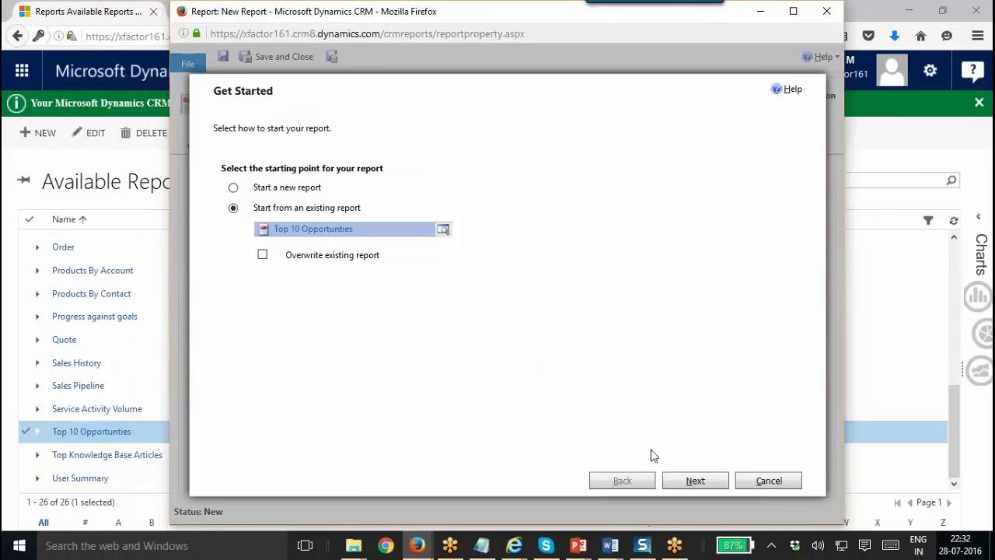
click(690, 482)
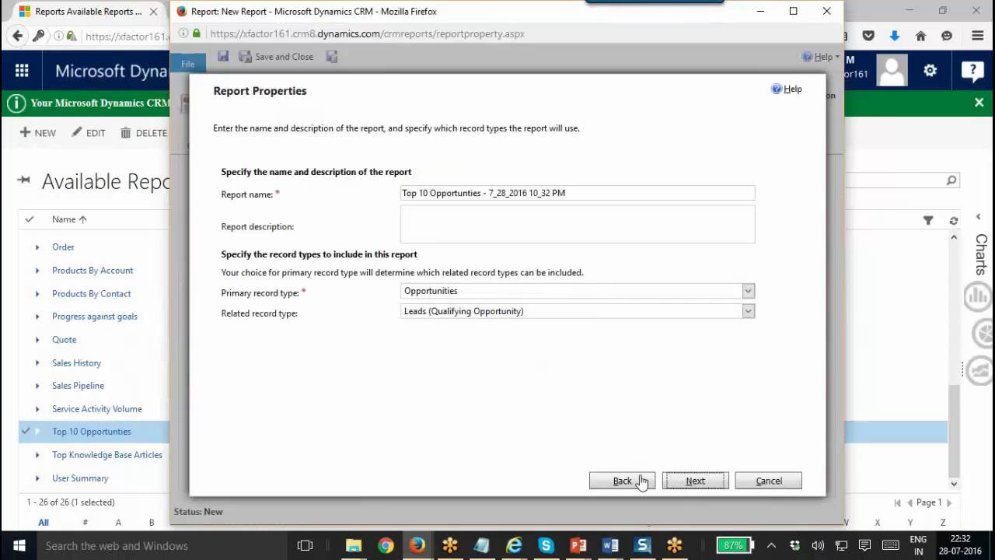
Delete the date from the name, making it 'Top 10 Opportunties - new', and continue to Lay Out Fields.
drag(566, 193, 491, 195)
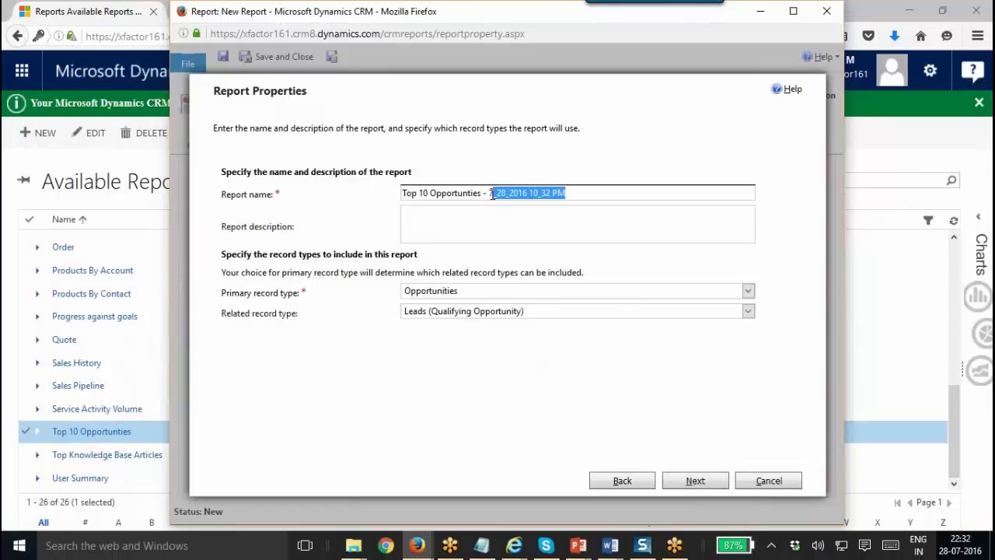
key(BackSpace)
key(BackSpace)
click(699, 483)
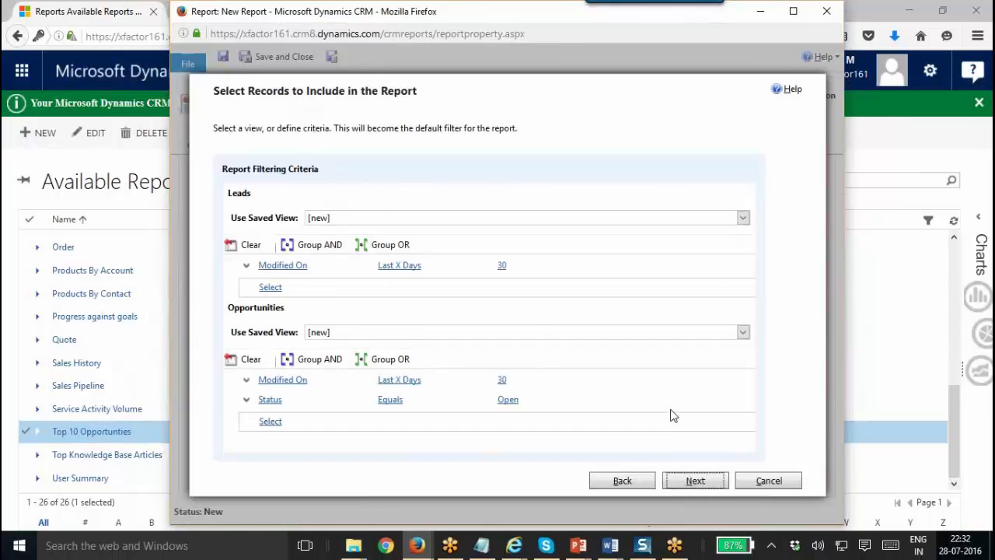
click(698, 482)
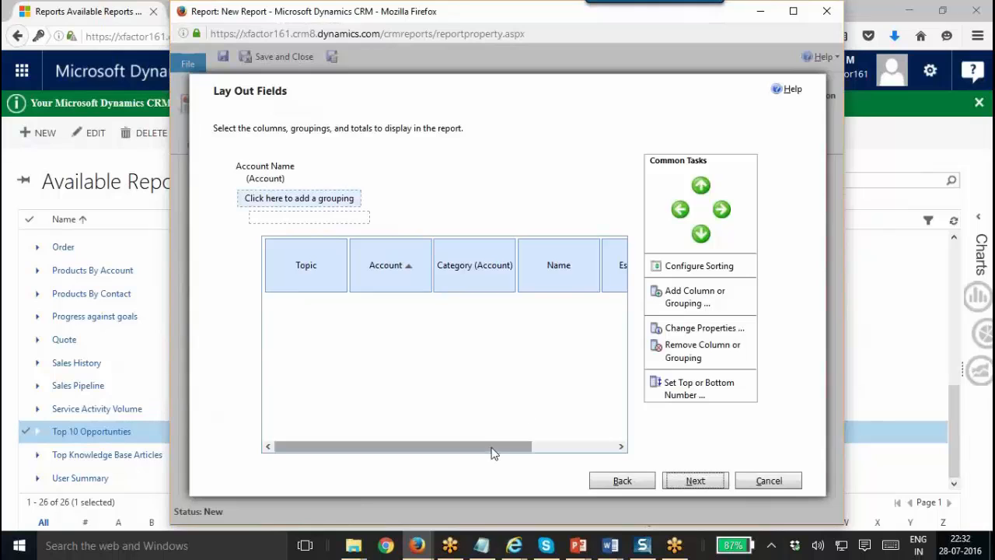
drag(509, 448, 562, 471)
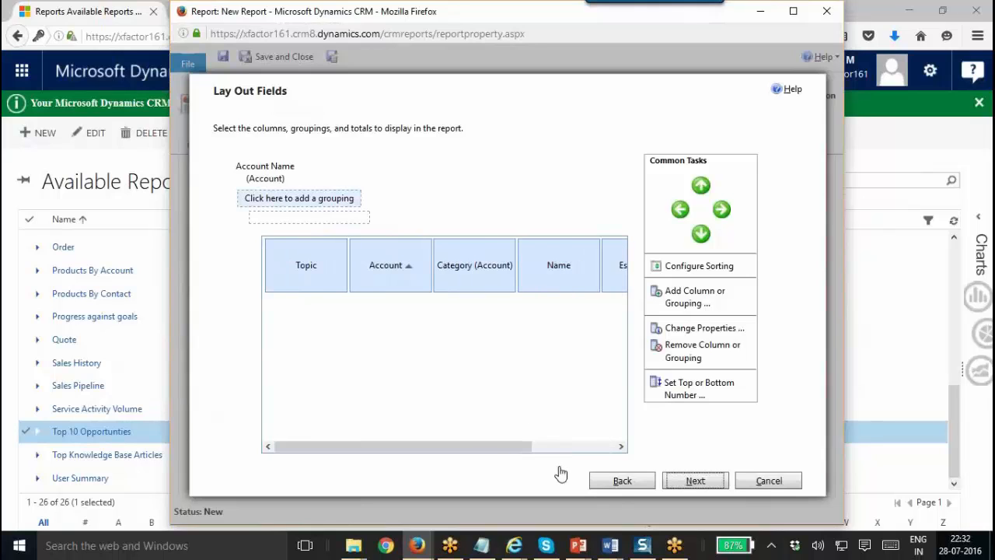
Return to the filter step and add an Opportunities condition on Est. Revenue.
click(621, 482)
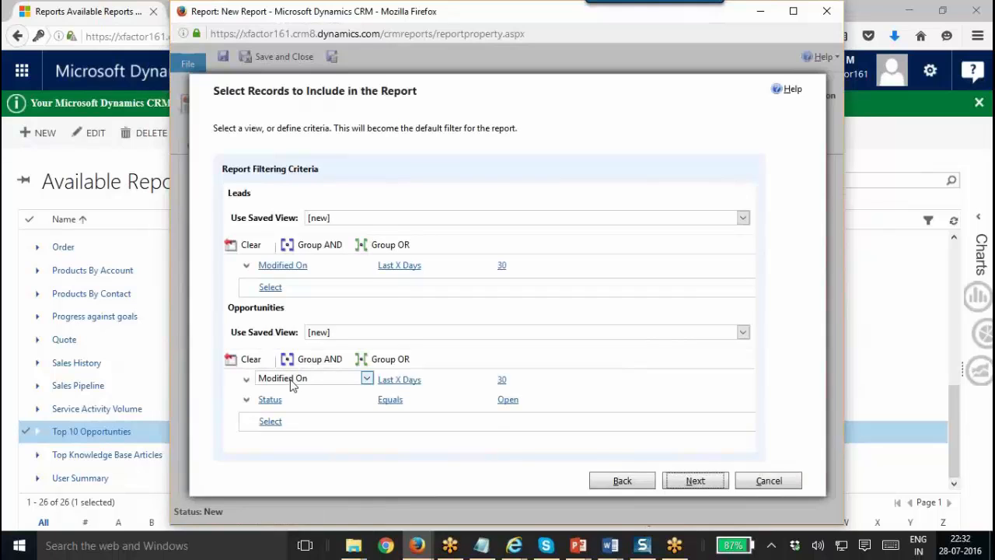
click(272, 420)
click(289, 424)
click(294, 425)
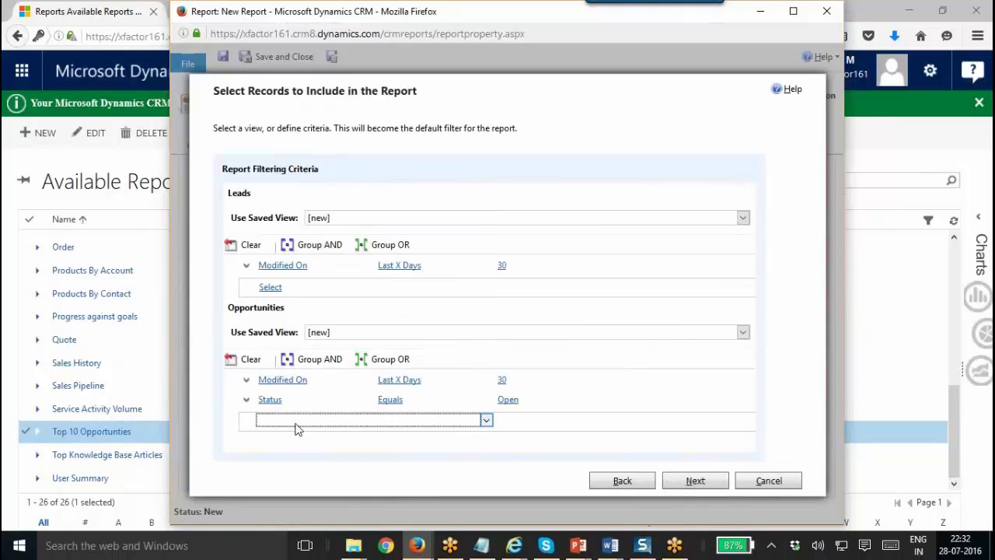
click(295, 426)
key(e)
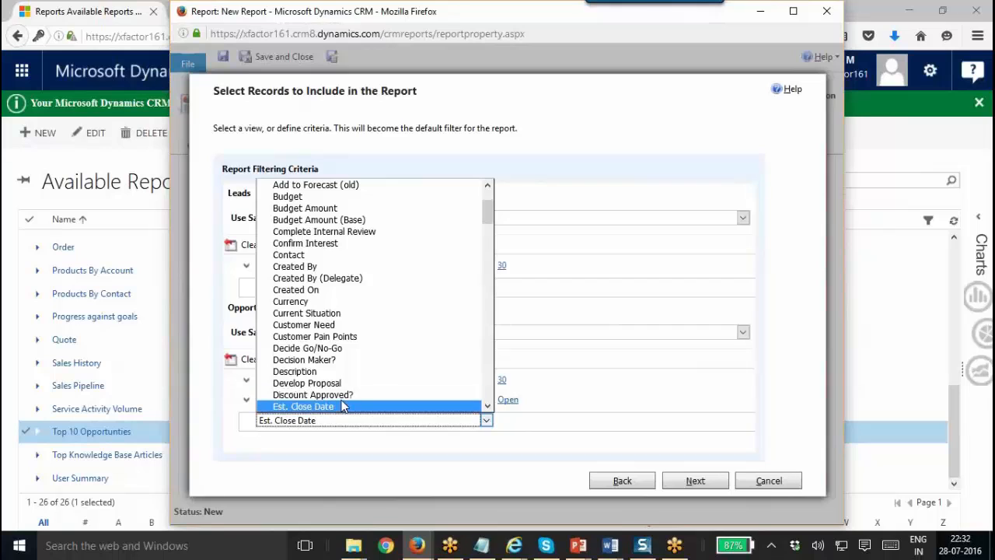
scroll(344, 404, down, 1)
key(Up)
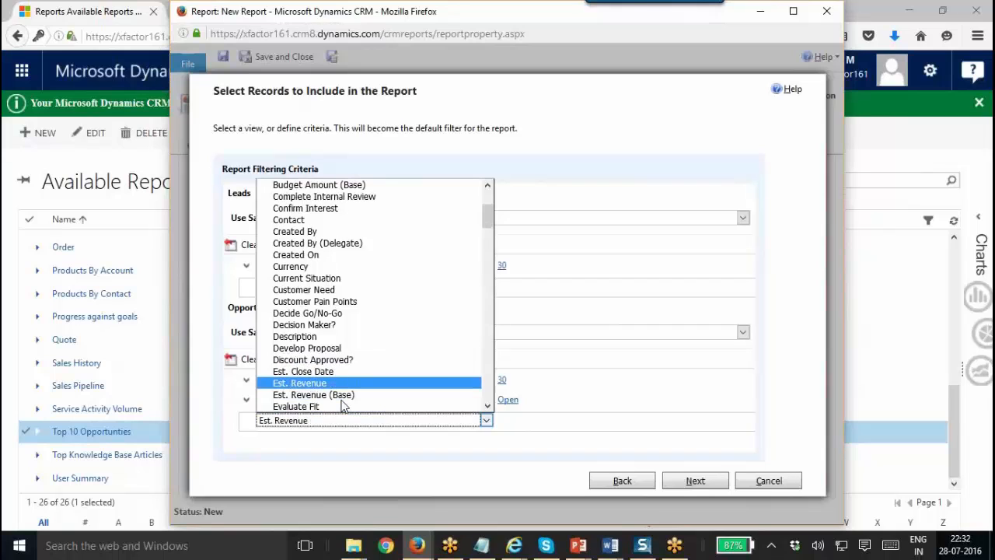
key(Return)
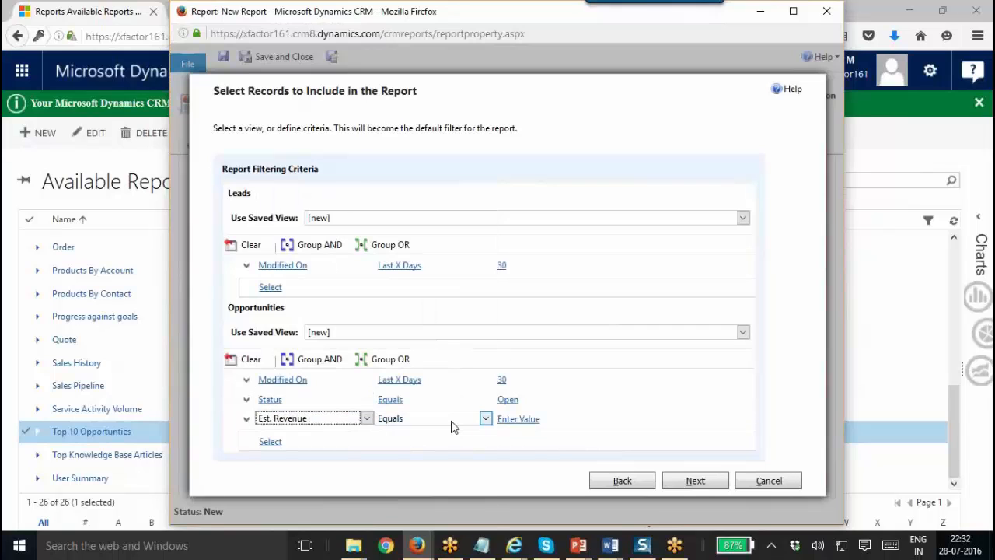
Set the condition to Is Greater Than or Equal To 1000 and continue.
click(452, 422)
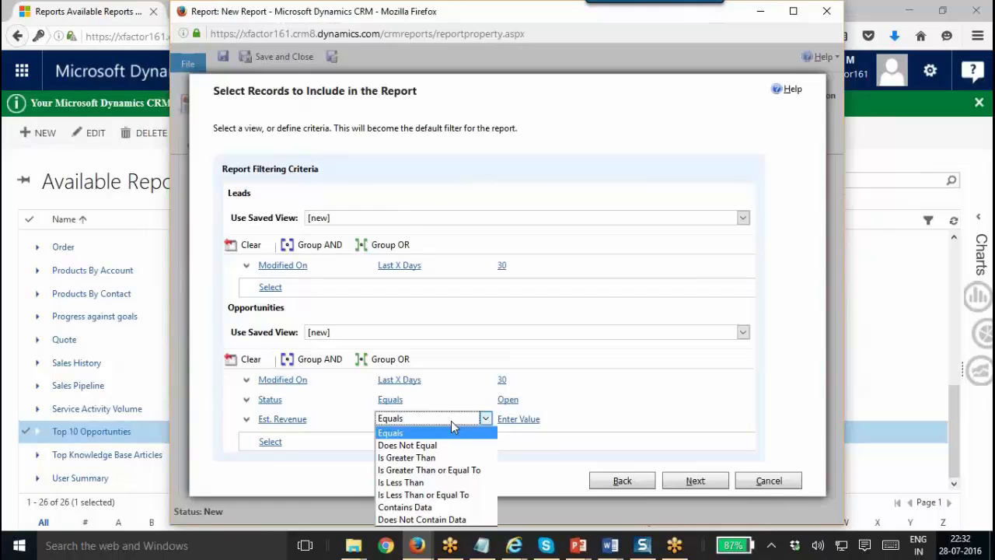
click(449, 469)
click(531, 418)
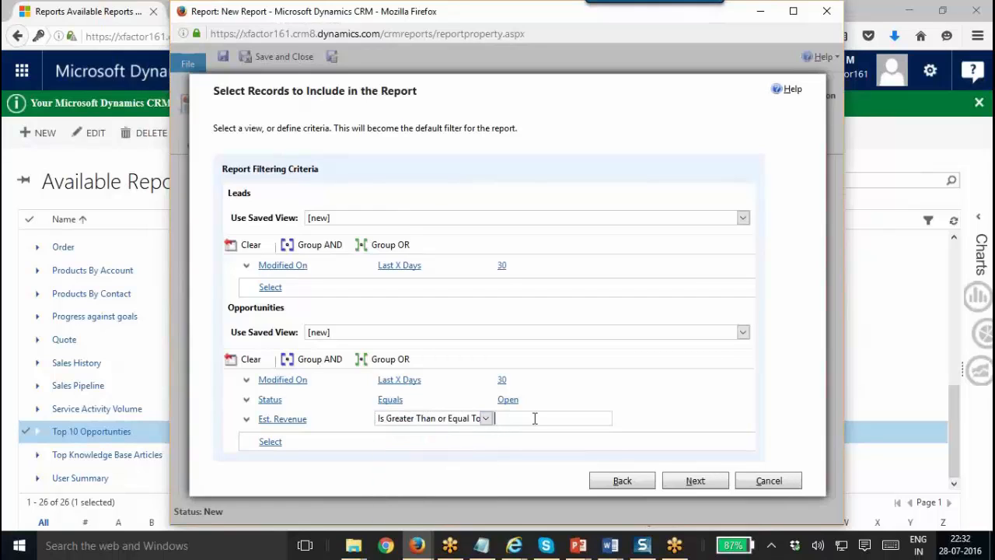
text(1000)
click(681, 480)
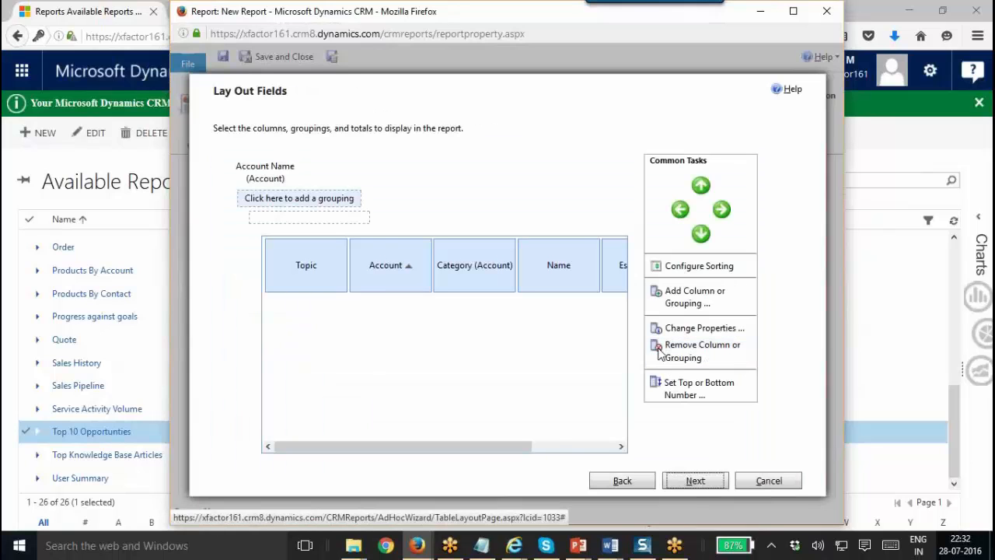
Remove the Est. Revenue column from the report layout.
drag(462, 452, 577, 437)
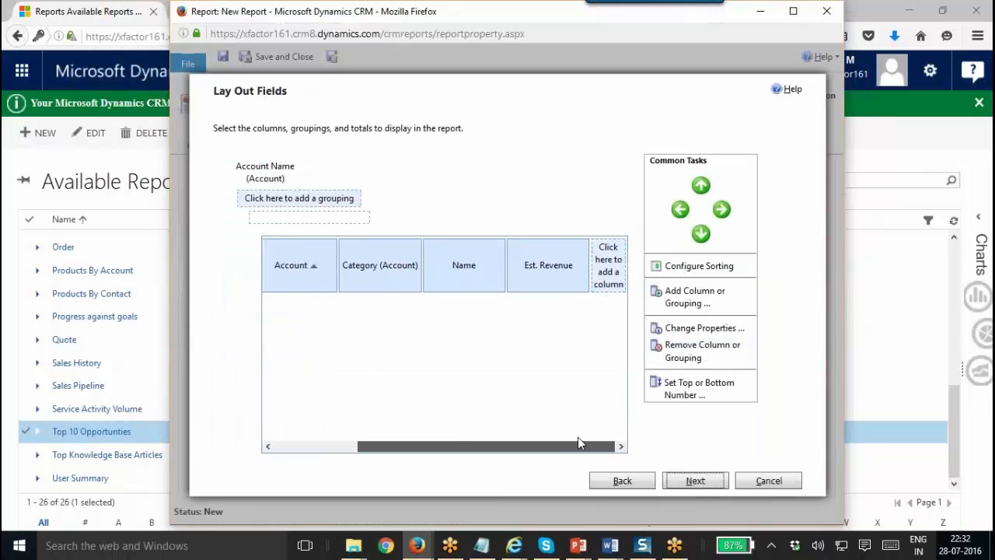
click(618, 255)
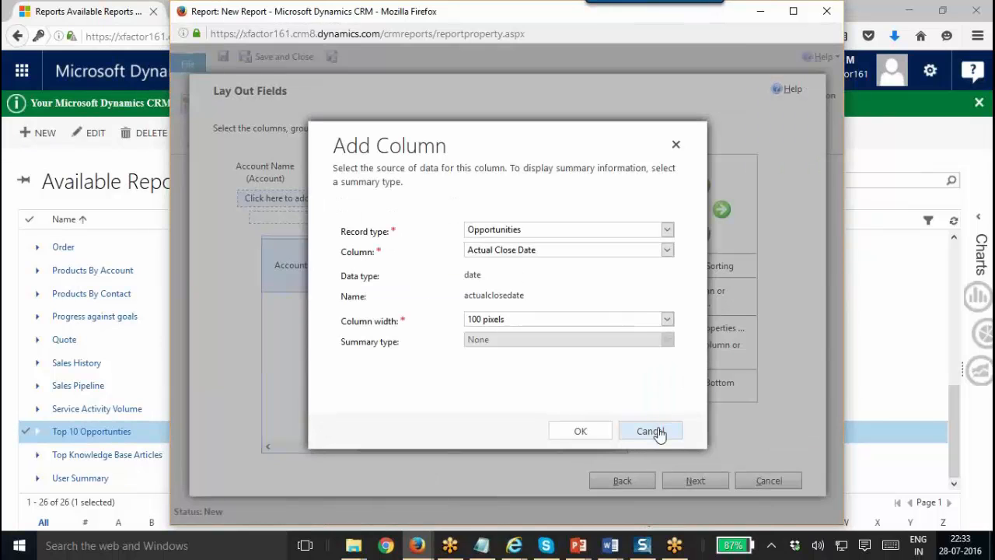
click(657, 428)
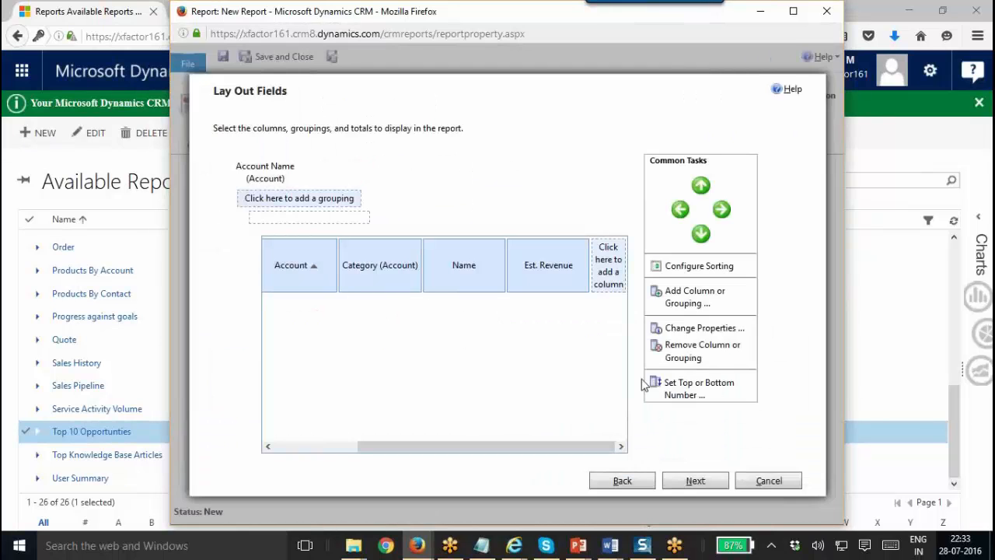
click(561, 281)
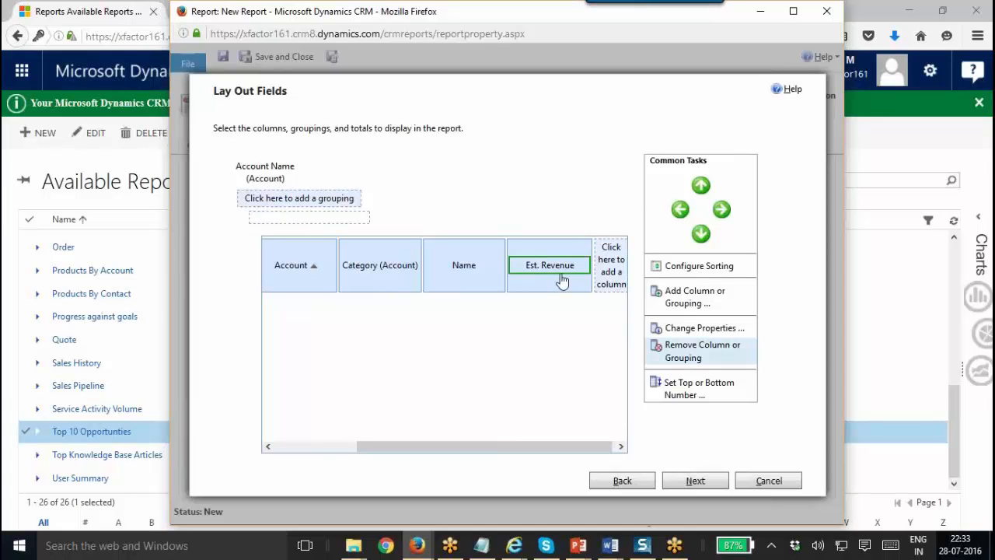
click(713, 356)
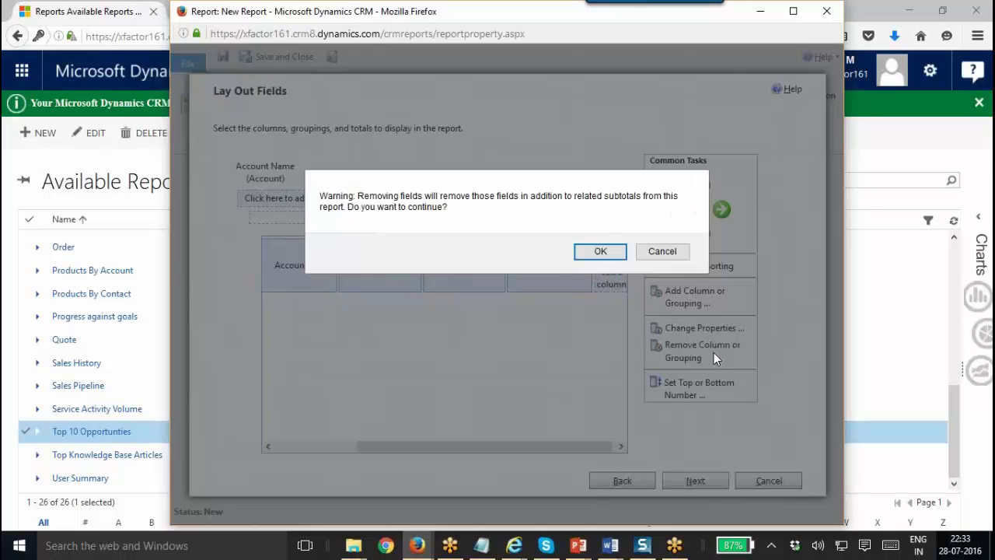
click(599, 250)
Keep the Table only format and save 'Top 10 Opportunties - new' from the summary.
click(694, 479)
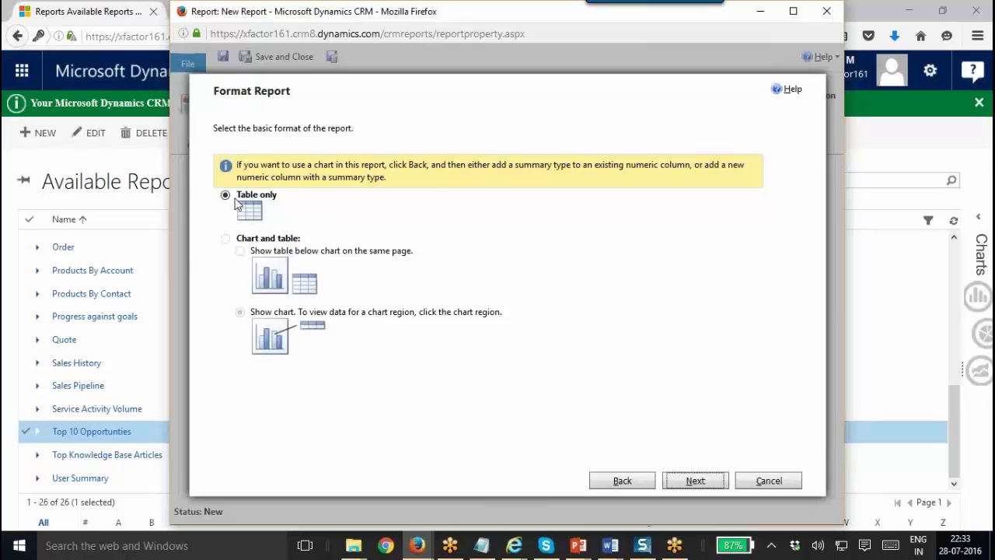
click(678, 474)
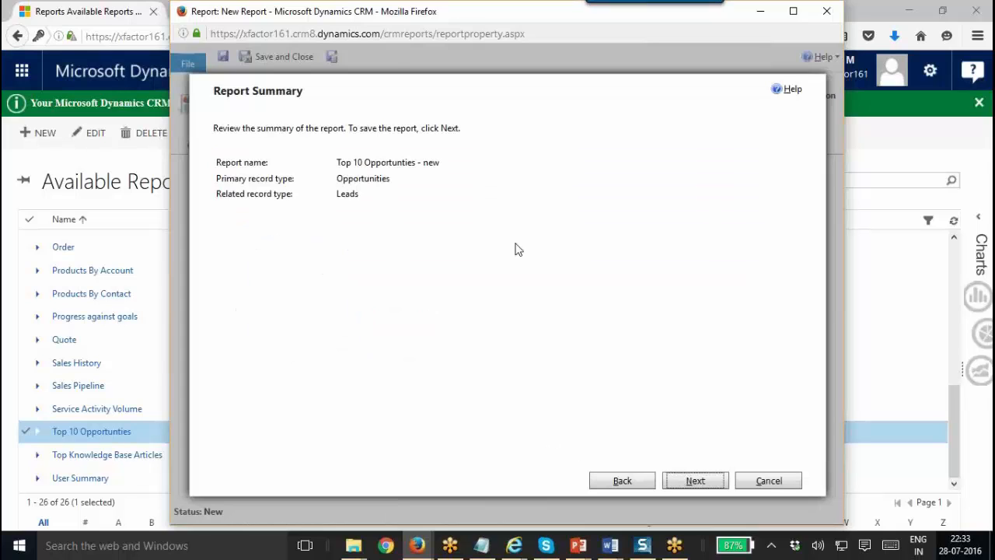
click(721, 484)
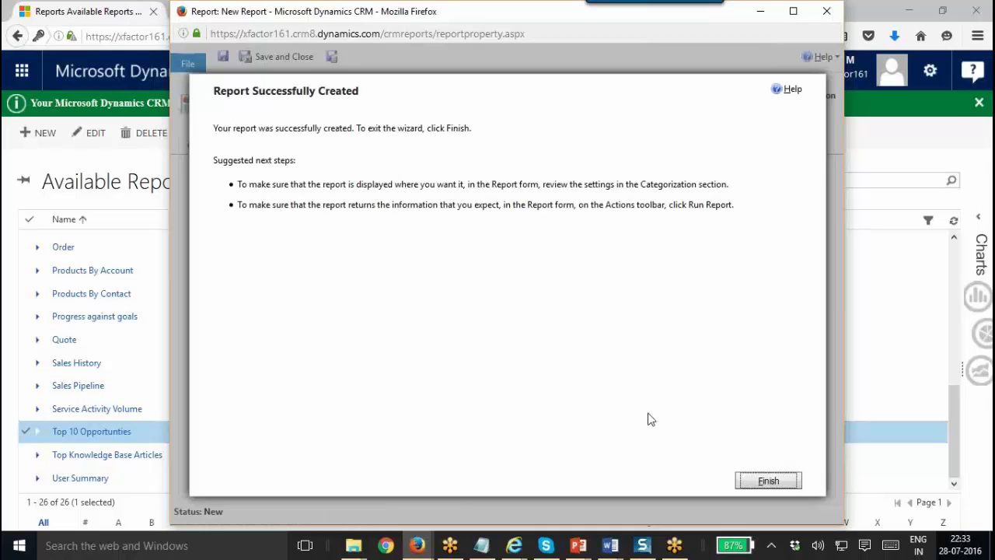
click(768, 486)
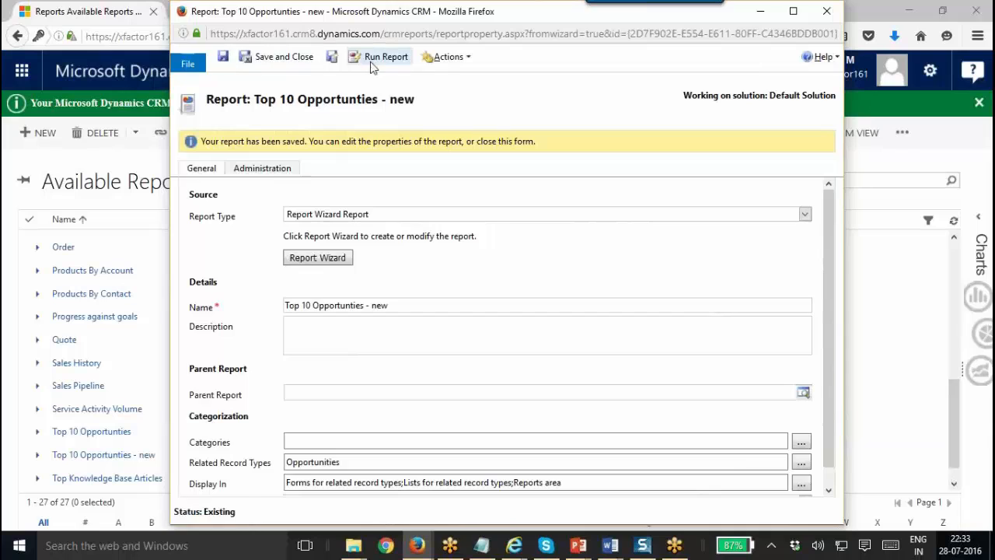
Run the Top 10 Opportunities - new report full screen and review the Adventure Works and City Power & Light groups.
click(377, 58)
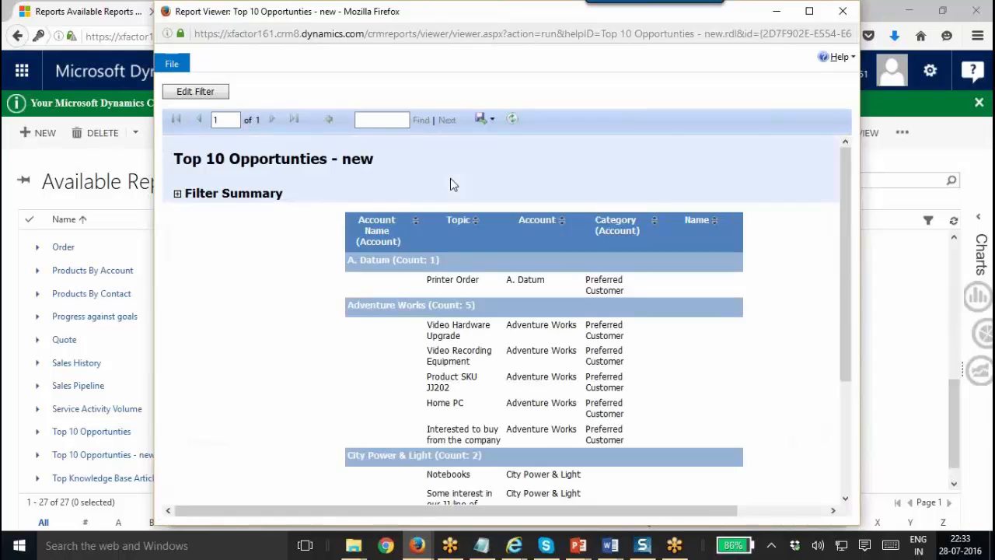
double_click(409, 12)
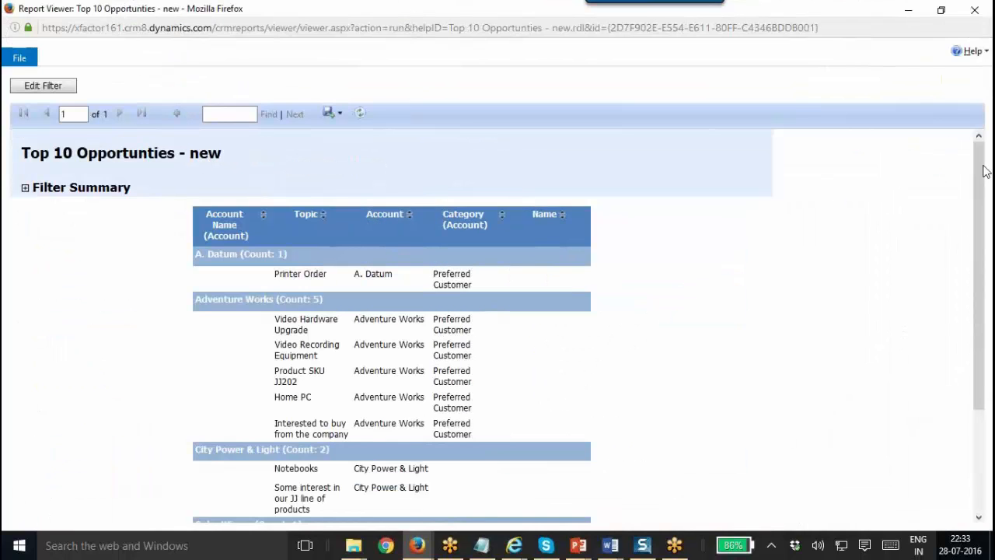
drag(980, 175, 976, 196)
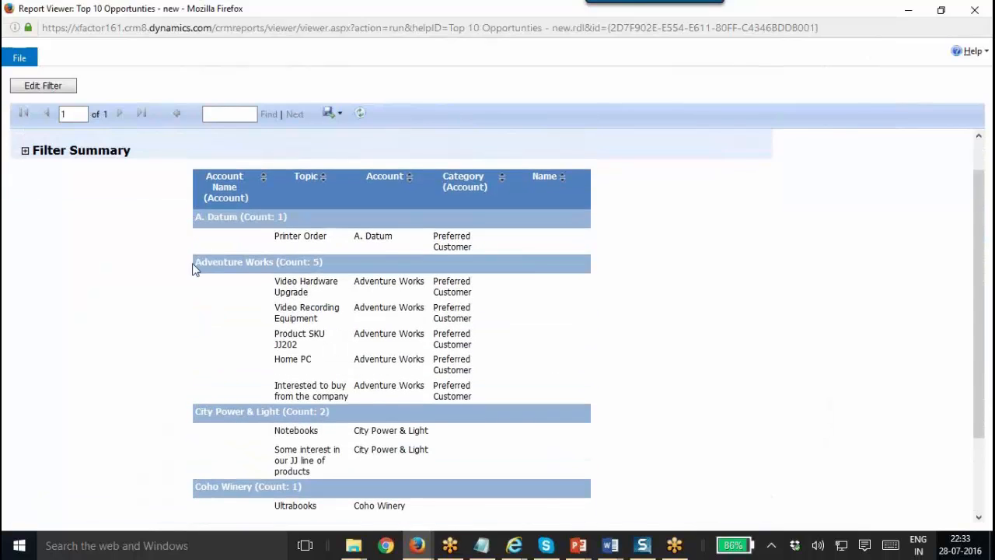
double_click(455, 174)
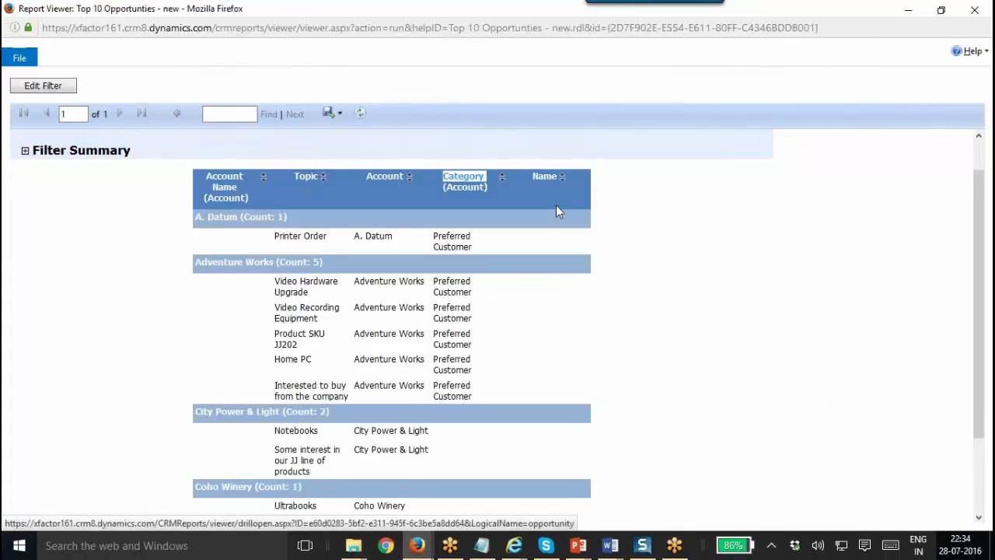
drag(200, 262, 380, 269)
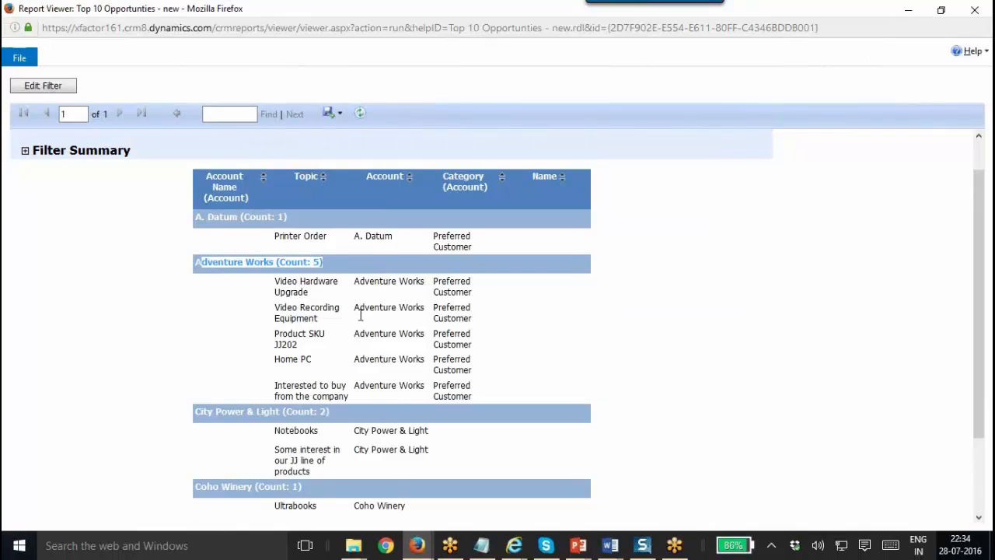
drag(326, 288, 490, 404)
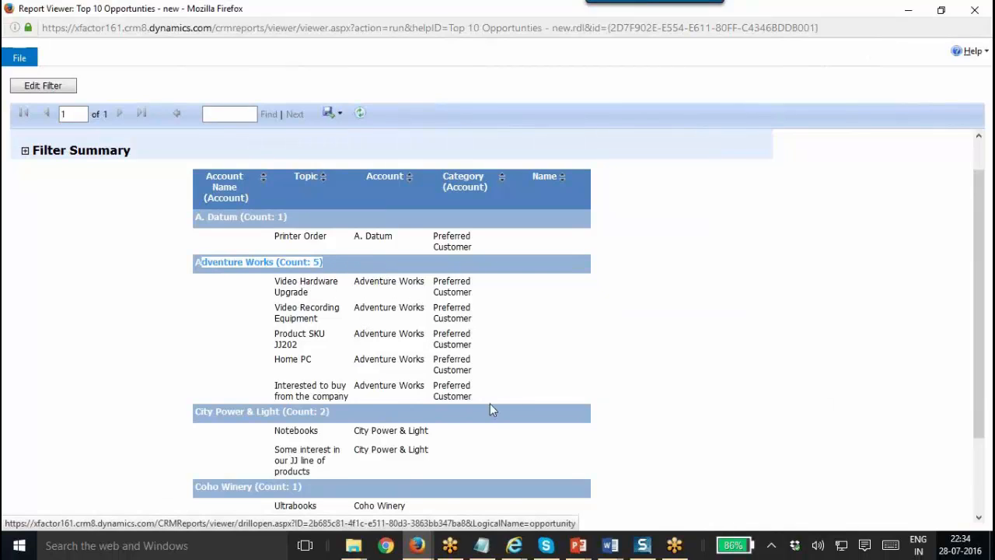
drag(197, 413, 367, 429)
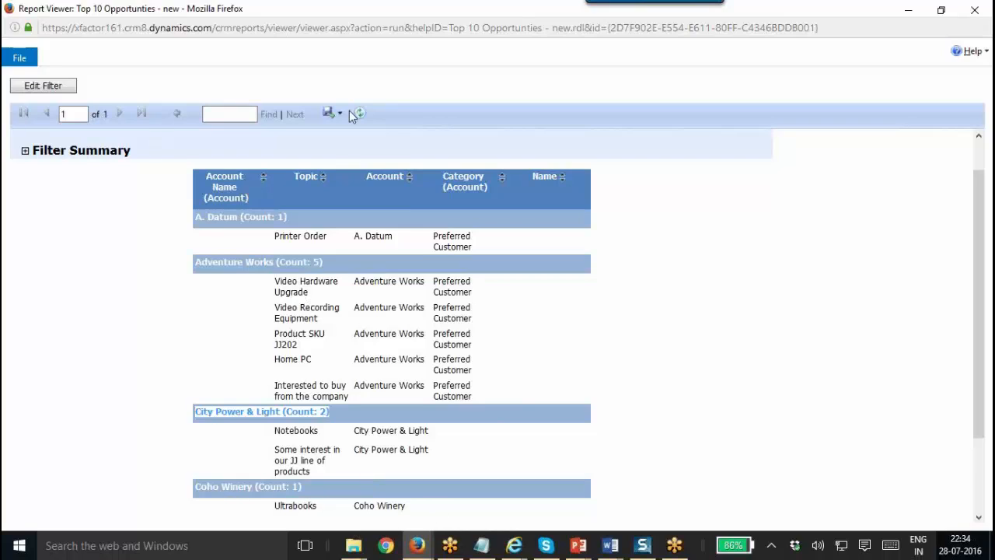
Close the report viewer and return to the Chapter 35 PowerPoint presentation.
drag(394, 10, 395, 65)
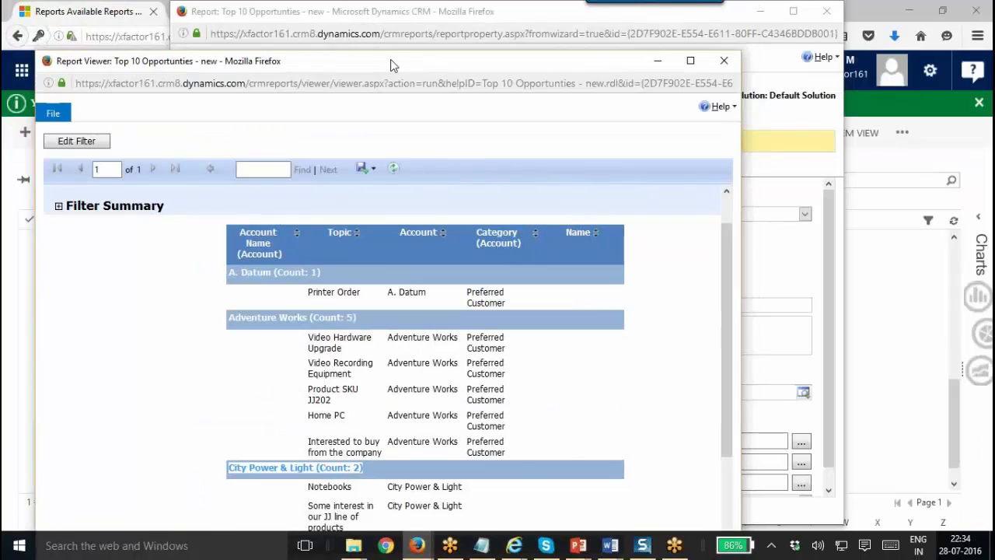
click(722, 62)
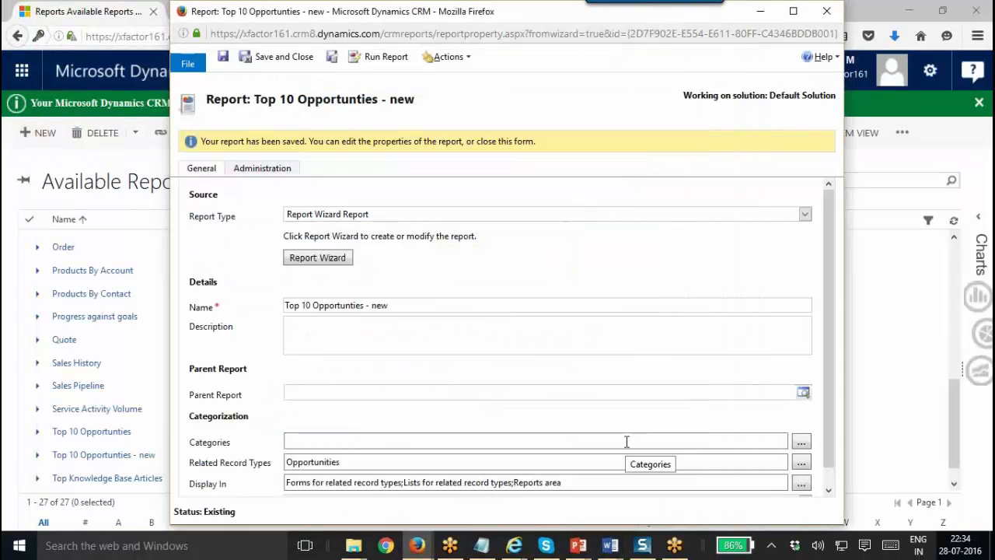
click(580, 545)
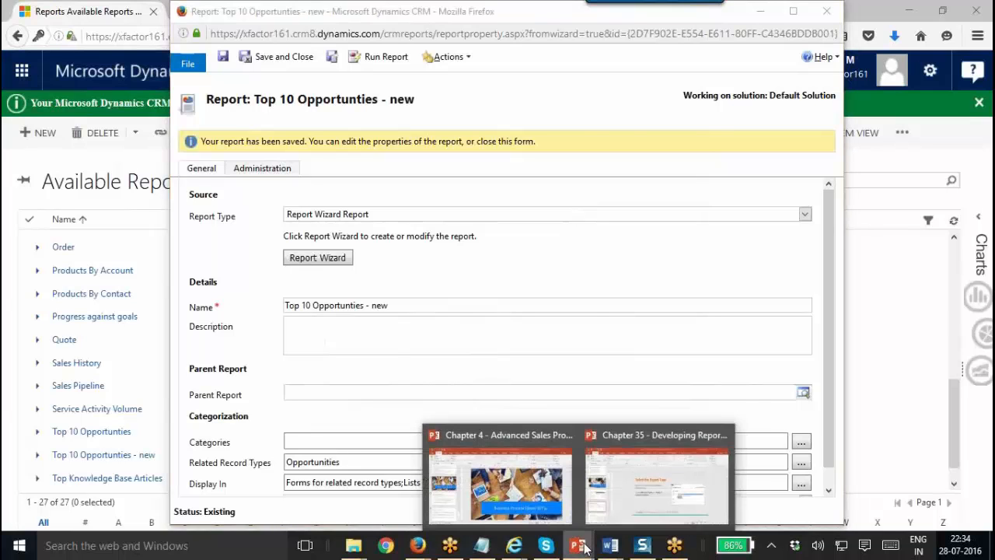
click(637, 469)
Advance past the Create Reports Using SSRS slides to slide 16, Develop Reports using SSRS.
click(64, 475)
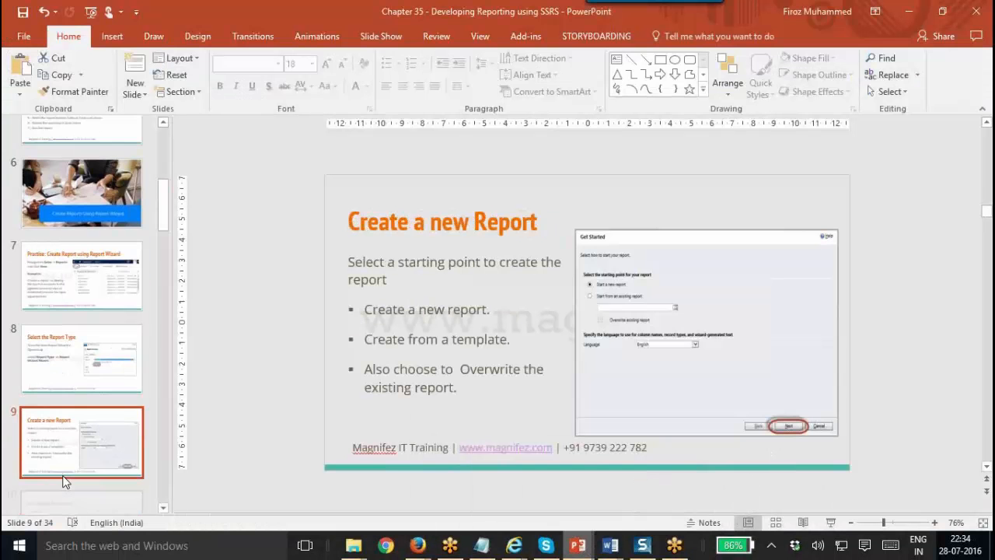
key(Down)
key(Down)
key(Down)
key(Down)
key(Down)
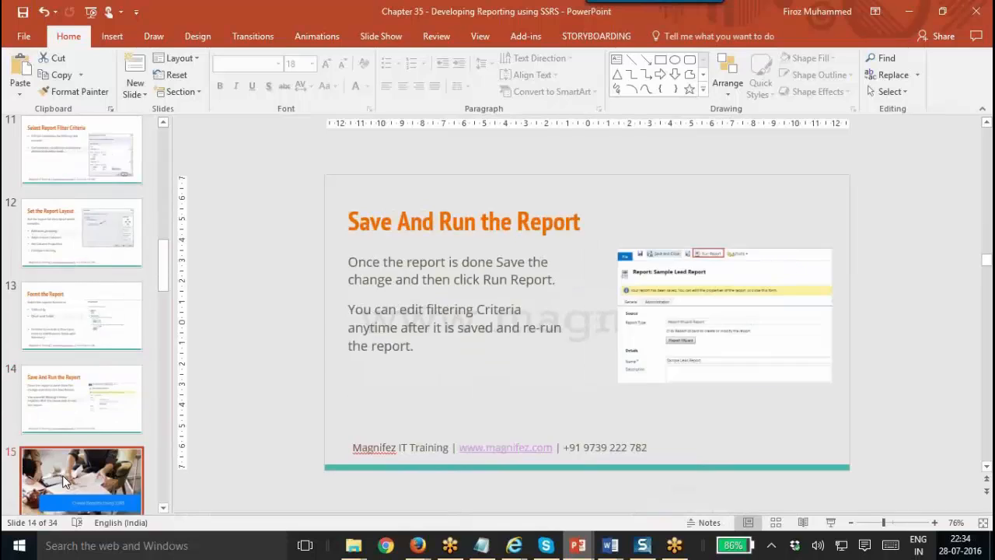
key(Down)
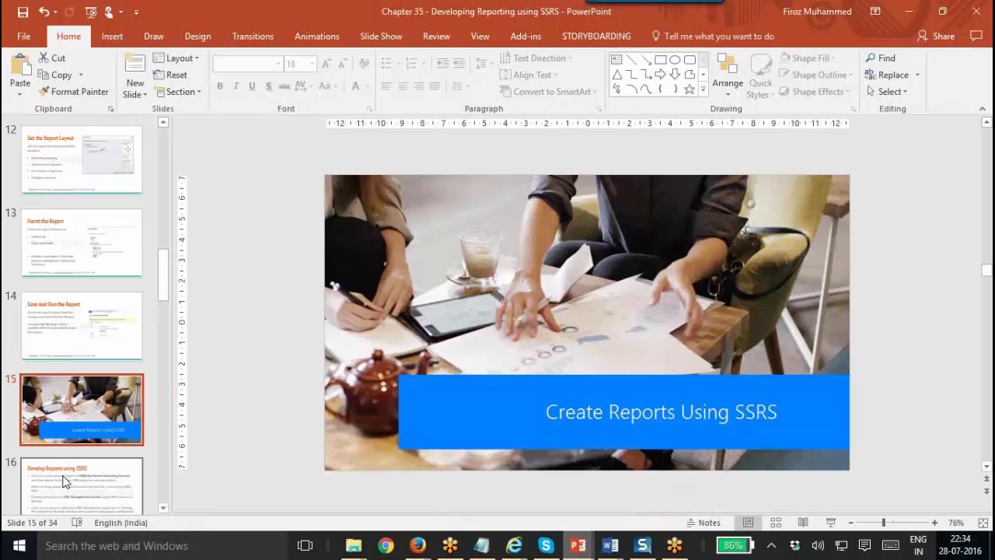
click(74, 490)
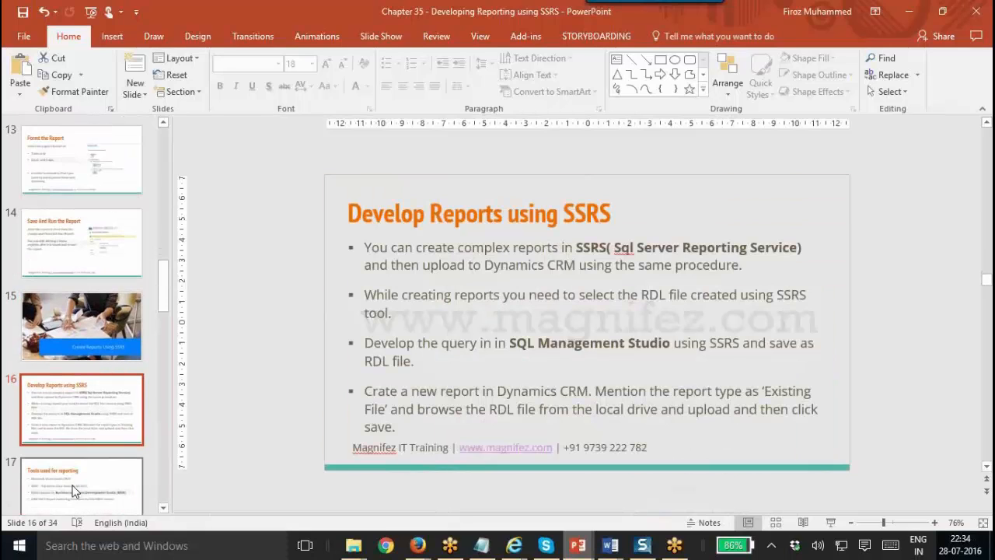
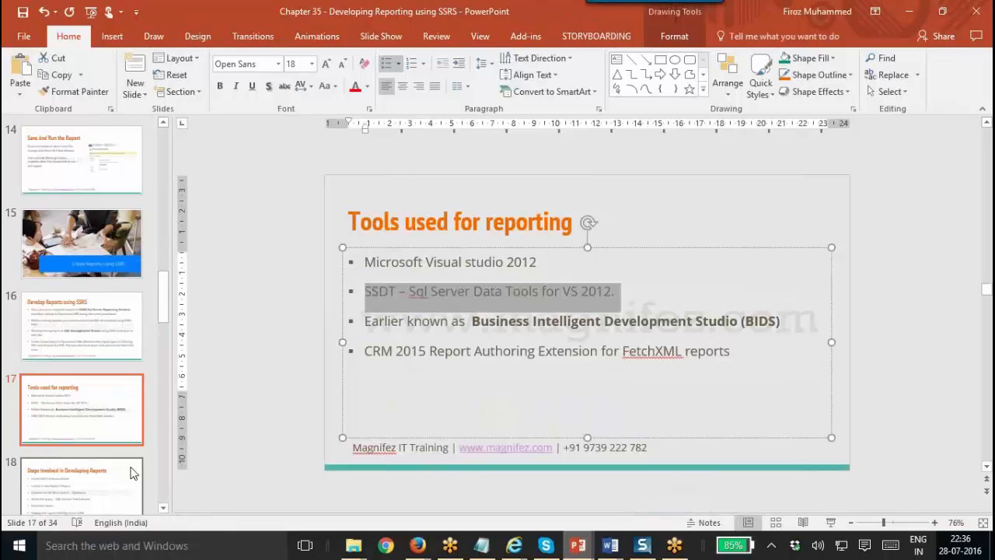
Open slide 18 and point out its data source, Fetch-based query and build steps.
click(58, 485)
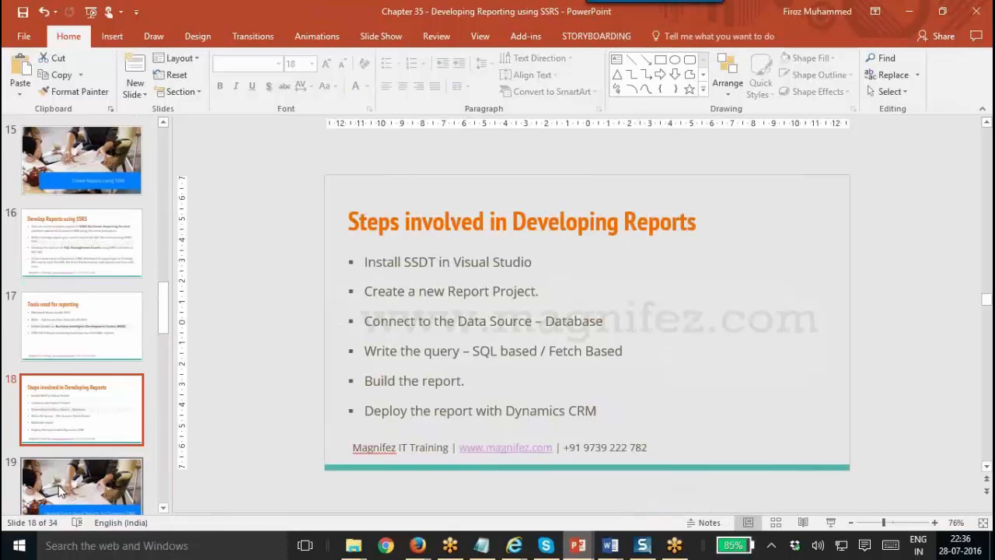
click(468, 275)
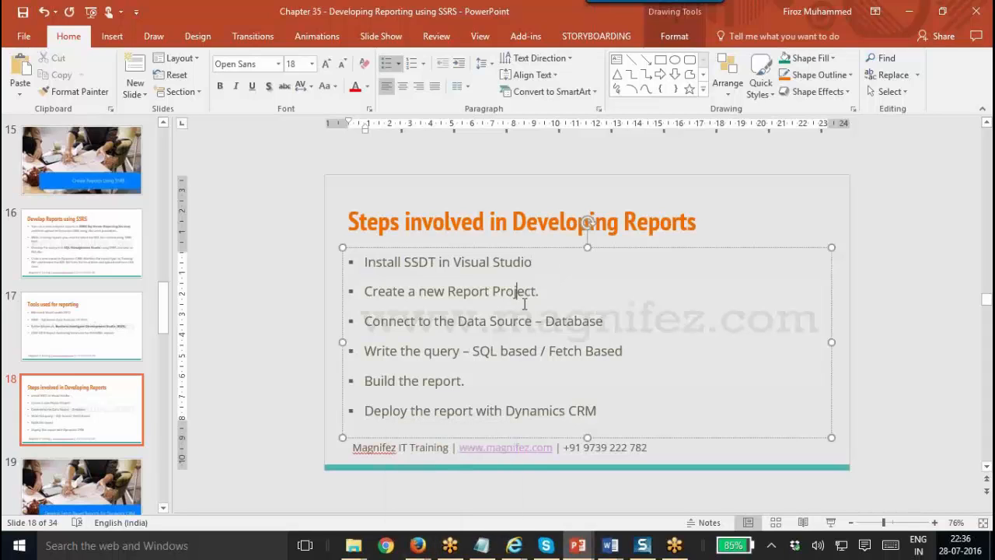
click(583, 325)
double_click(502, 353)
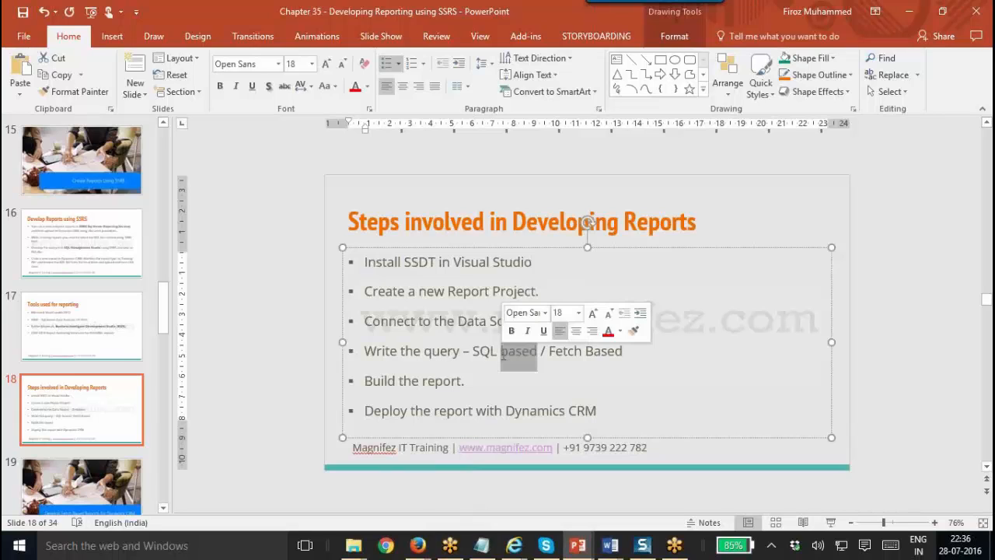
double_click(571, 354)
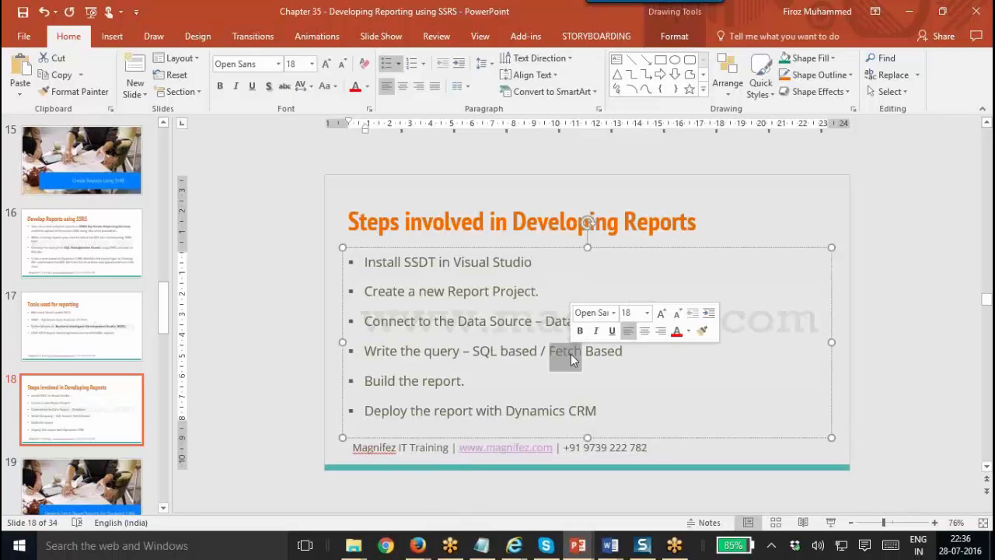
click(443, 381)
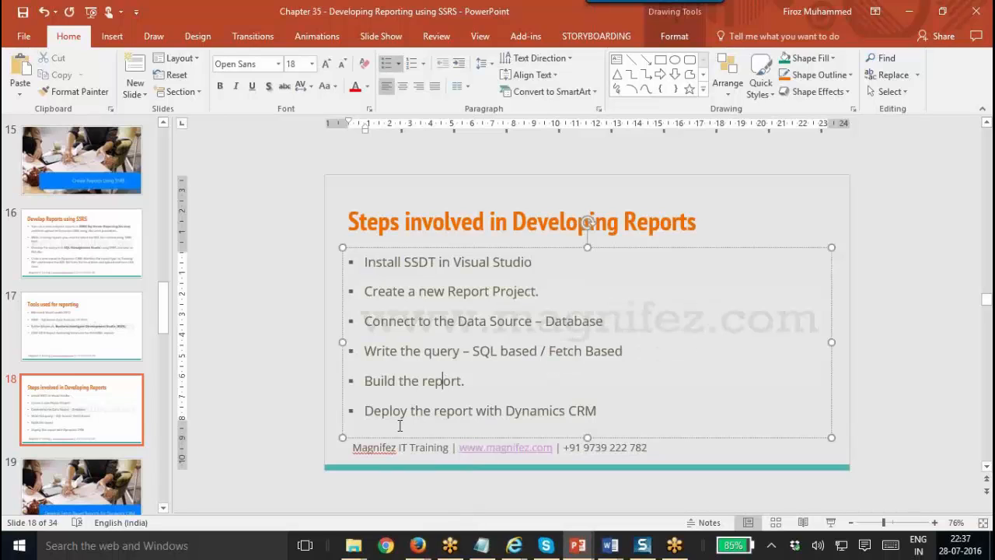
click(420, 544)
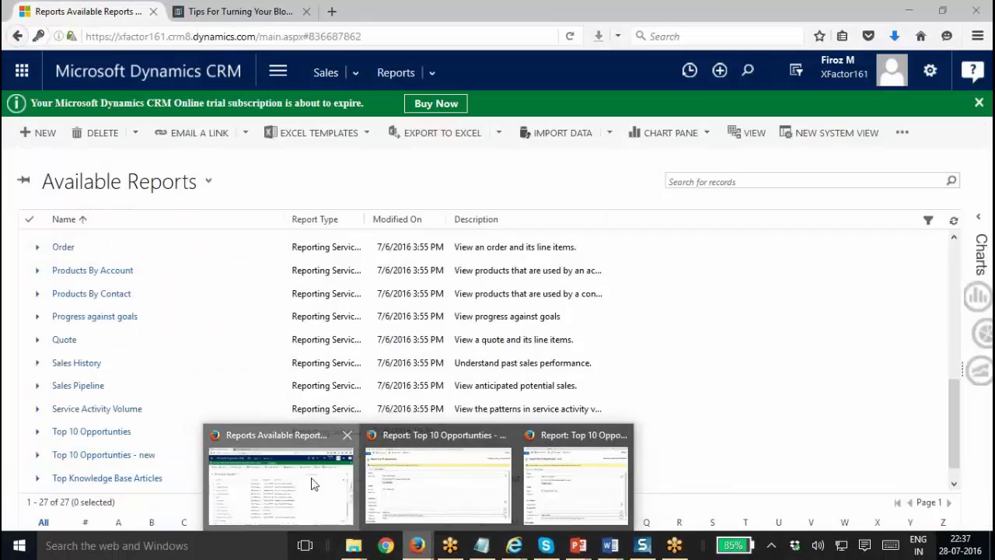
Search the web for 'SSDT for visual studio 20122' in a new browser tab.
click(313, 483)
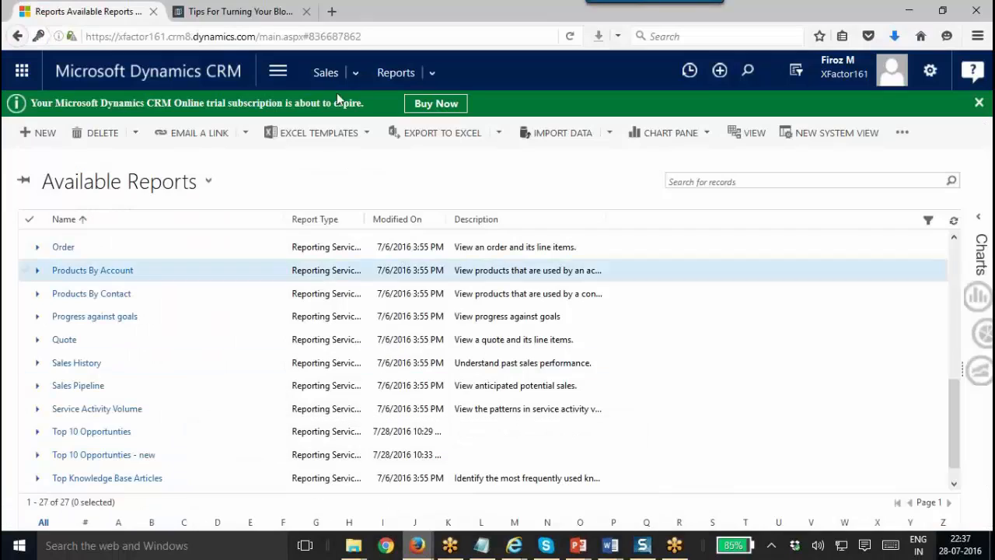
click(334, 11)
text(SSD)
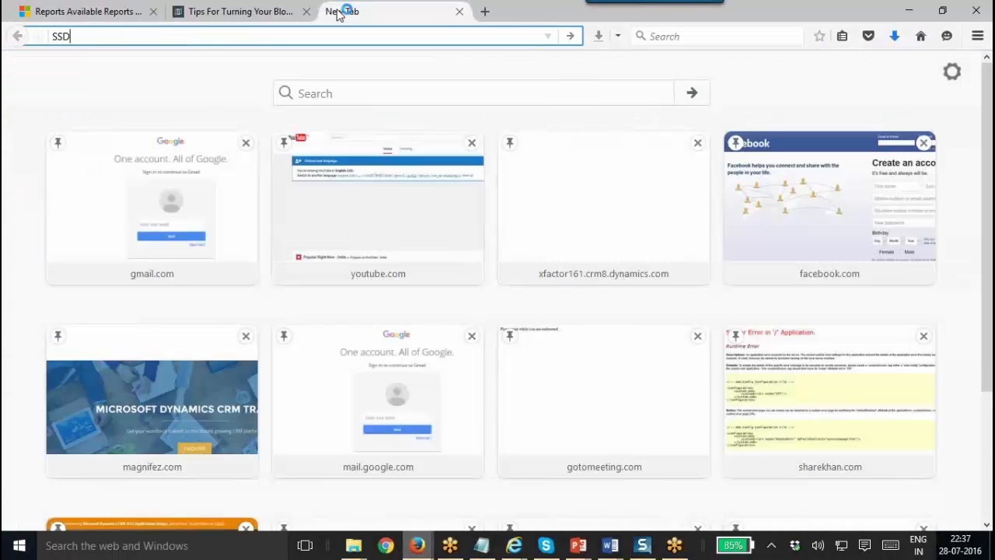
text(T f)
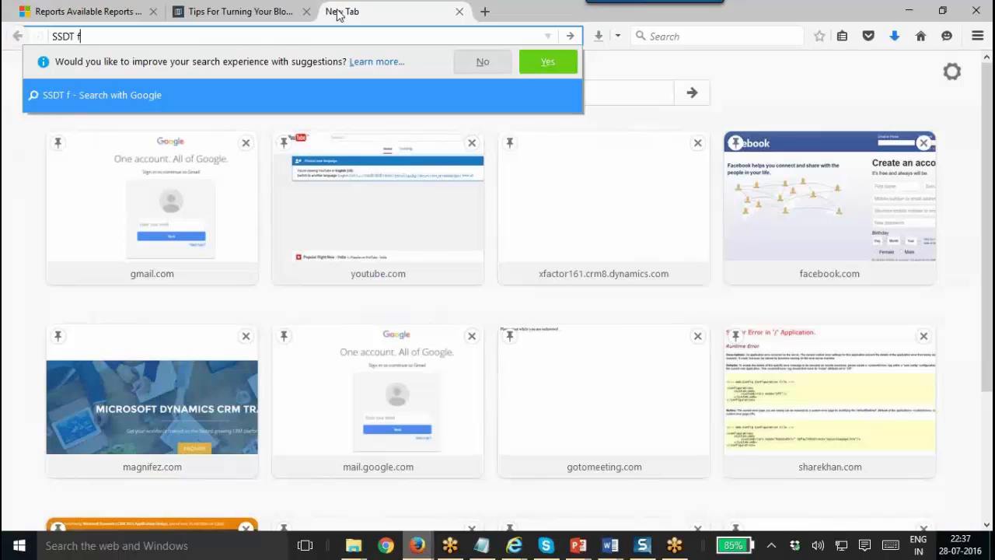
text(or )
text(visual)
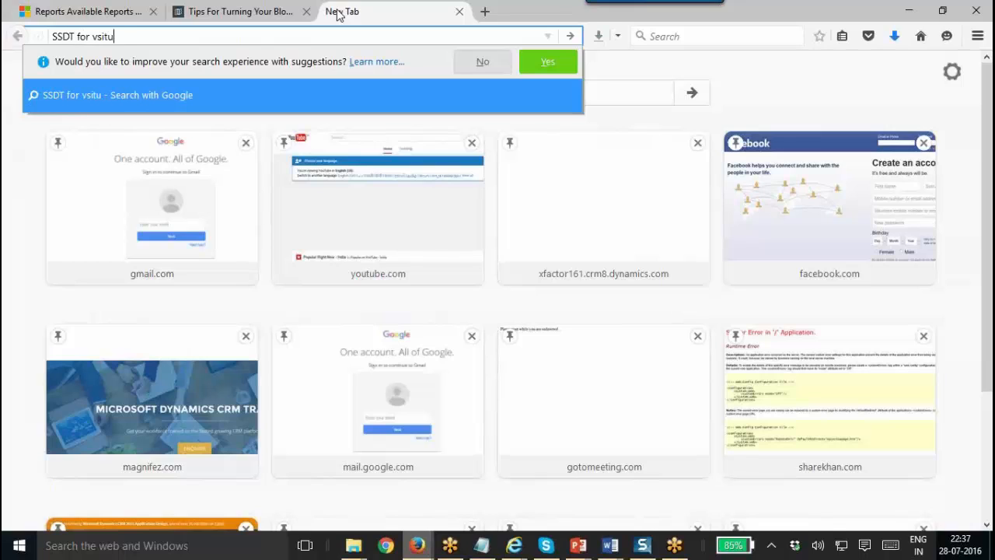
key(BackSpace)
key(BackSpace)
key(BackSpace)
key(BackSpace)
key(BackSpace)
text(s)
key(BackSpace)
text(i)
key(BackSpace)
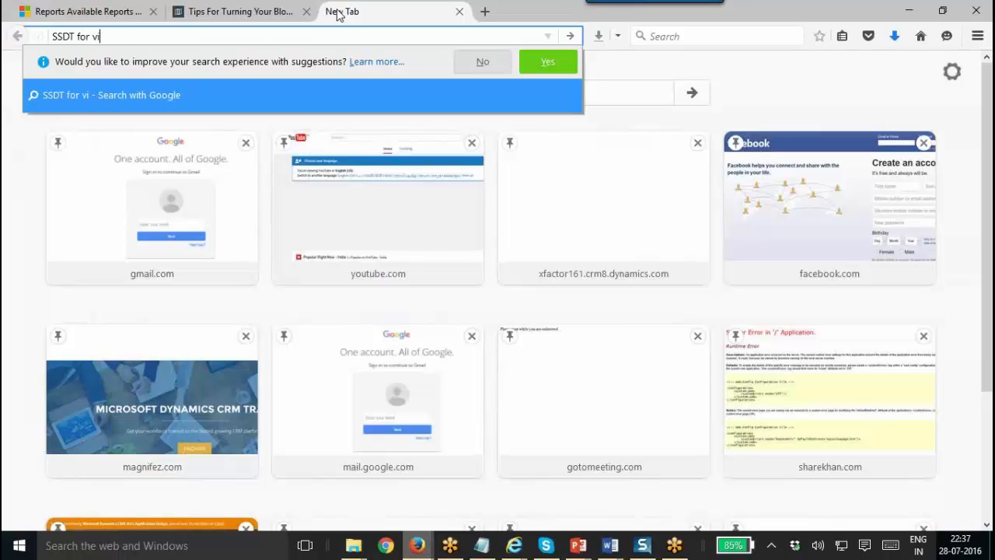
text(isual studo)
key(BackSpace)
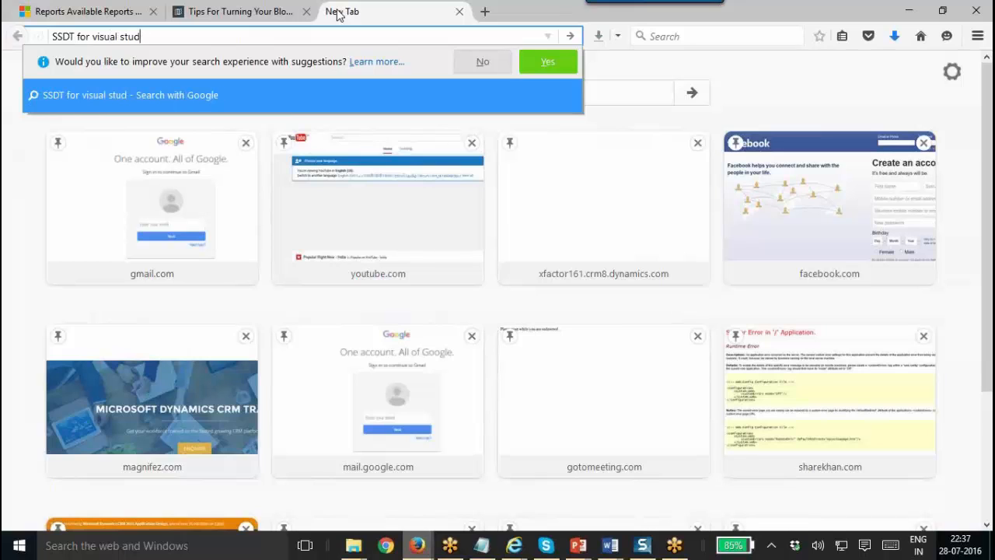
text(io 20122)
key(Return)
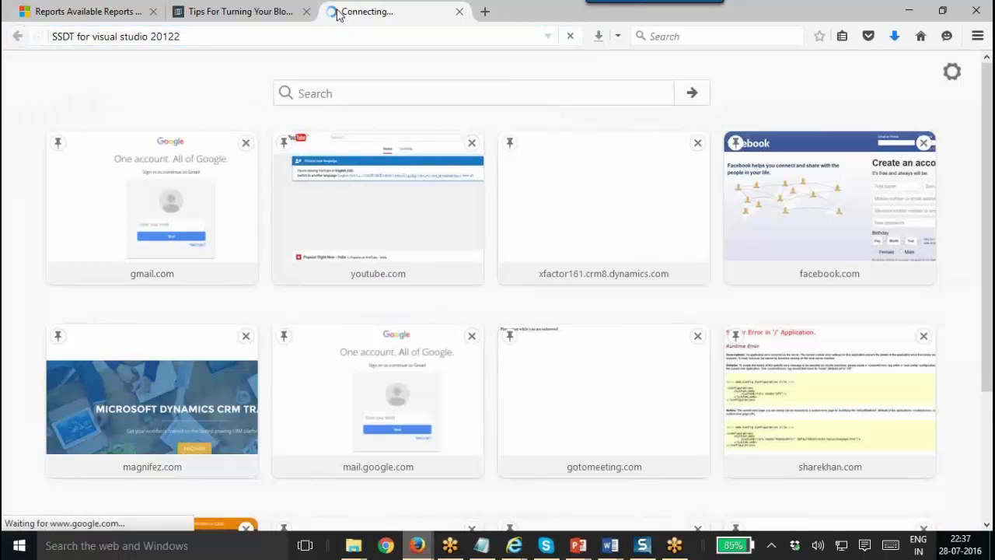
Correct the search year to 2012 and open the SSDT-BI download result in a new tab.
click(183, 31)
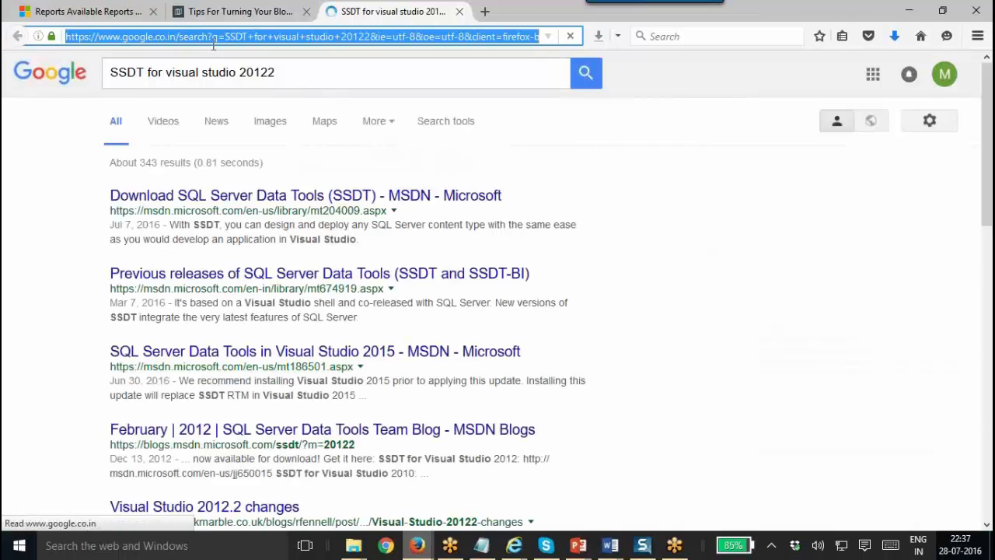
click(289, 72)
key(BackSpace)
key(Return)
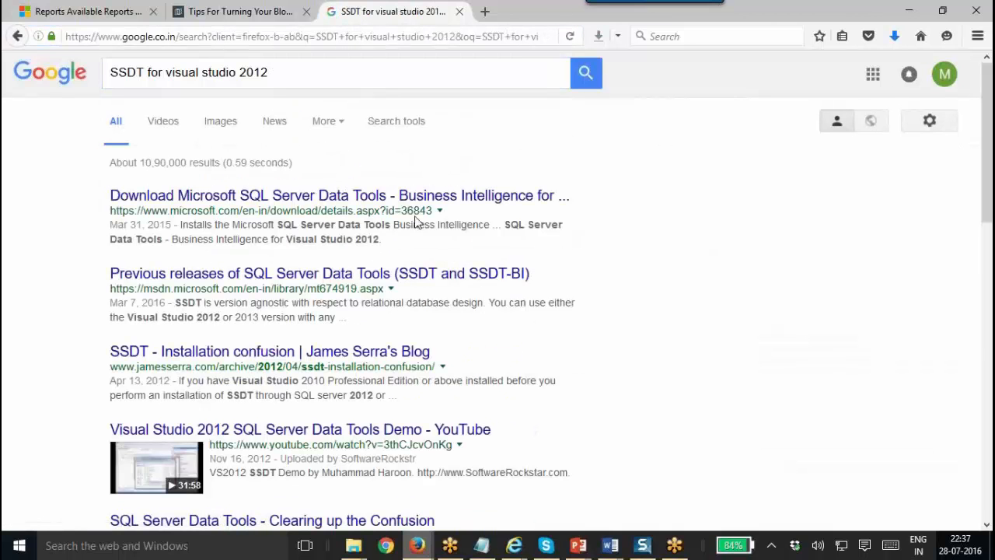
middle_click(429, 209)
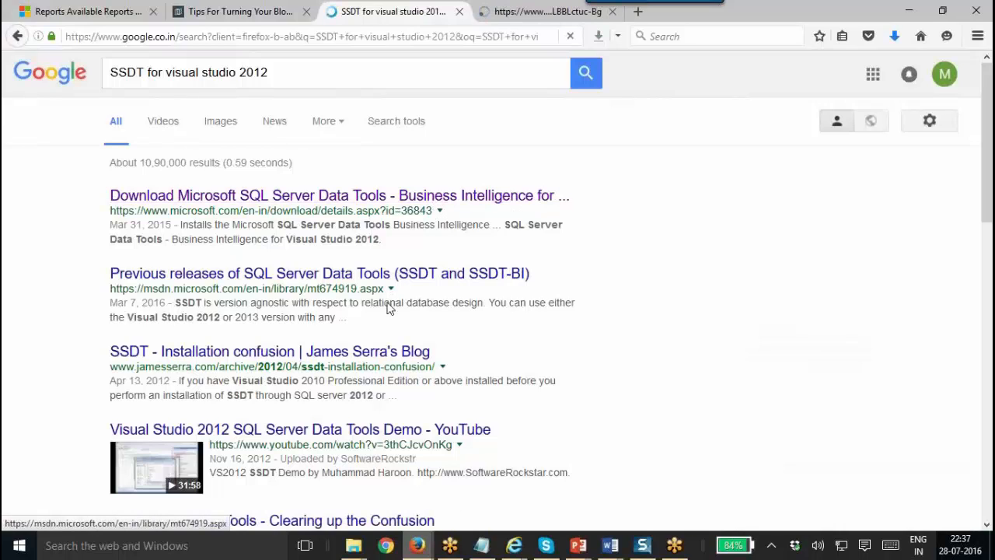
scroll(987, 155, down, 5)
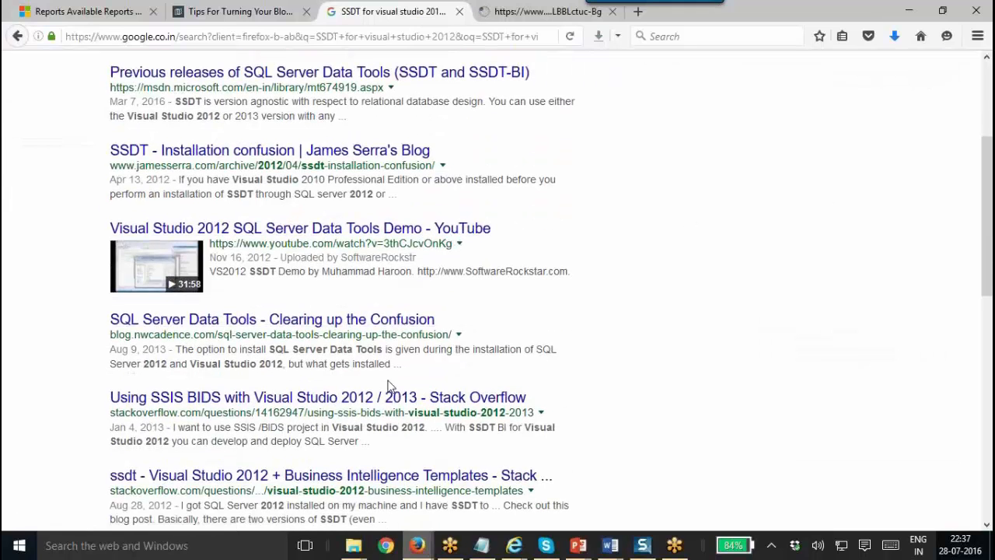
click(547, 13)
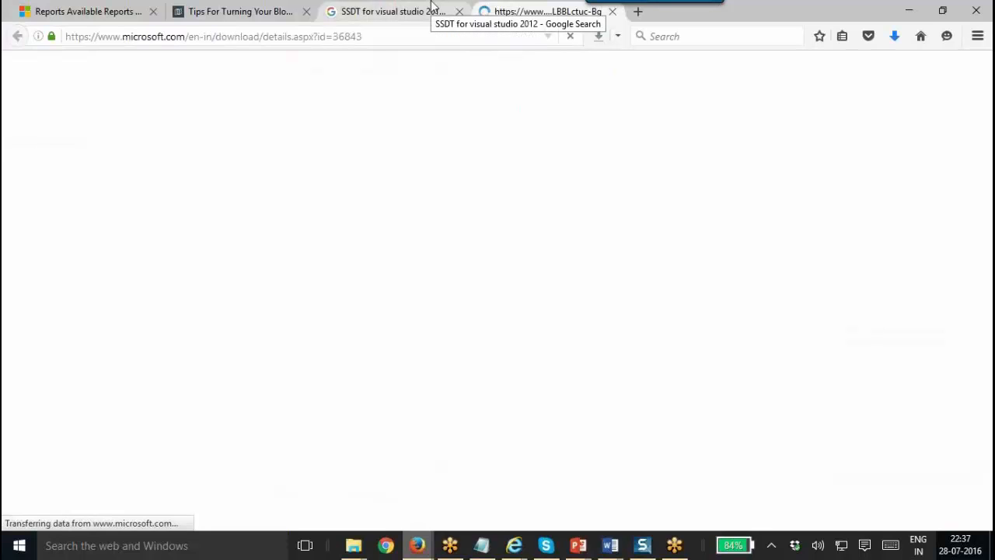
Expand the SSDT-BI download Details to show version 11.0.5583.0 and the 789.8 MB size.
click(433, 8)
click(519, 9)
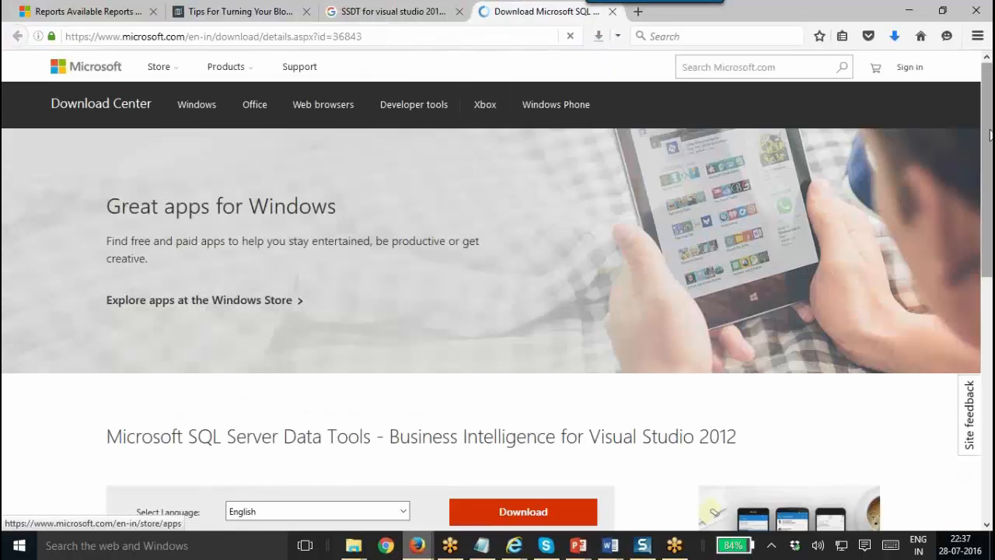
scroll(466, 227, down, 5)
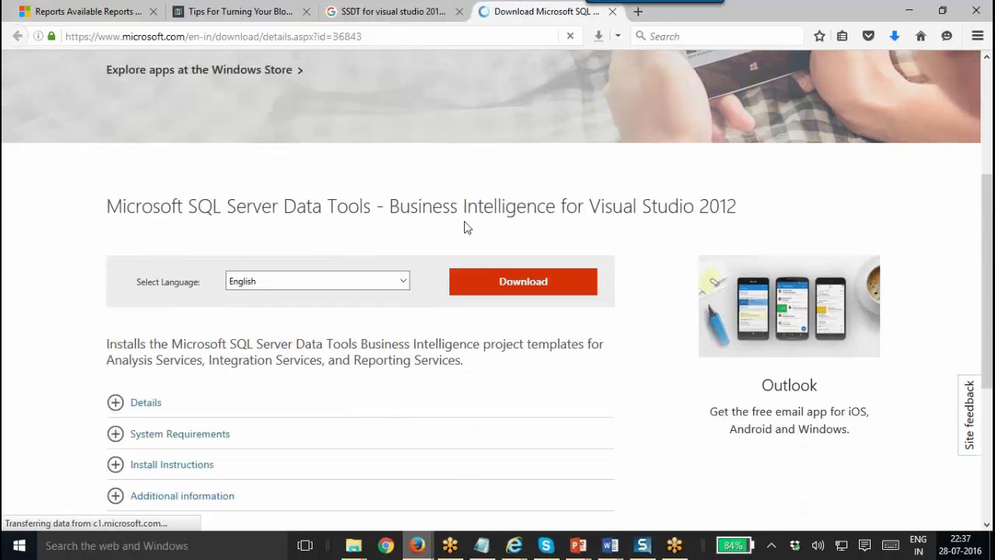
click(146, 402)
scroll(989, 286, down, 1)
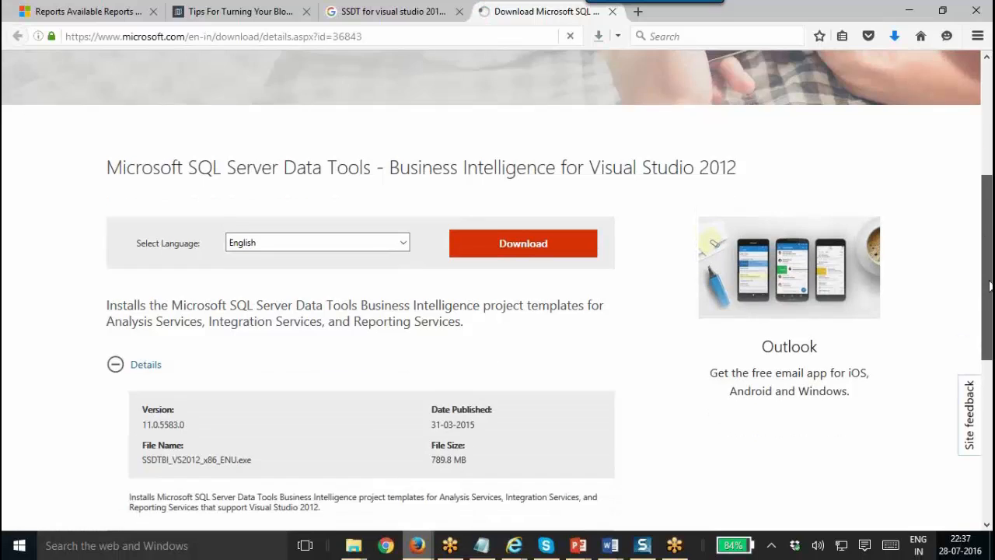
scroll(988, 286, down, 2)
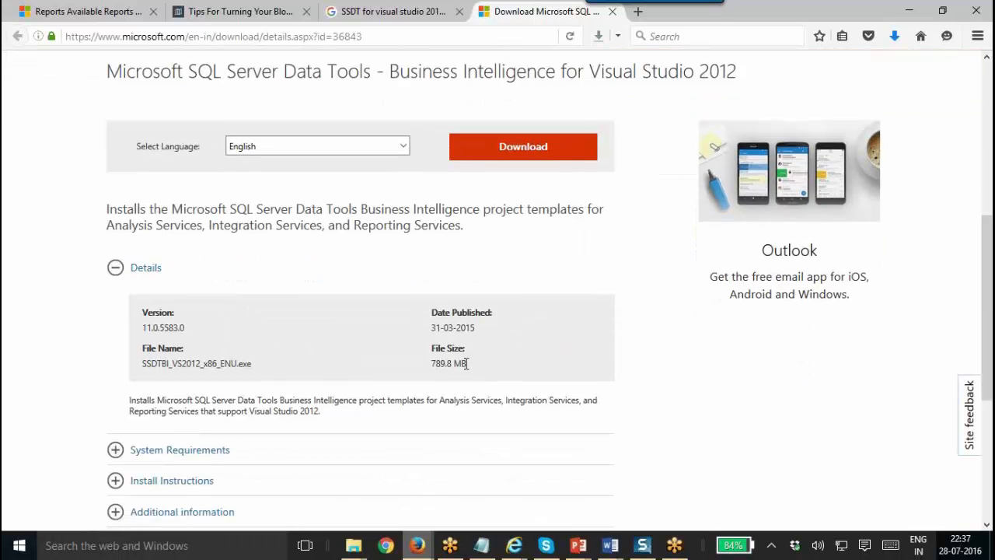
triple_click(440, 367)
drag(981, 233, 952, 142)
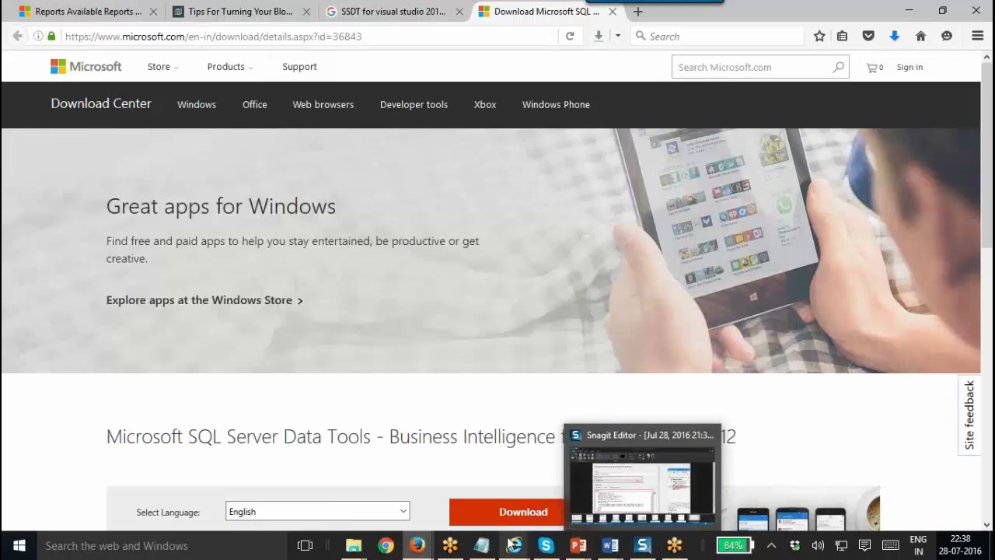
Search the Start menu for 'visual' and launch Visual Studio 2012.
click(19, 549)
text(v)
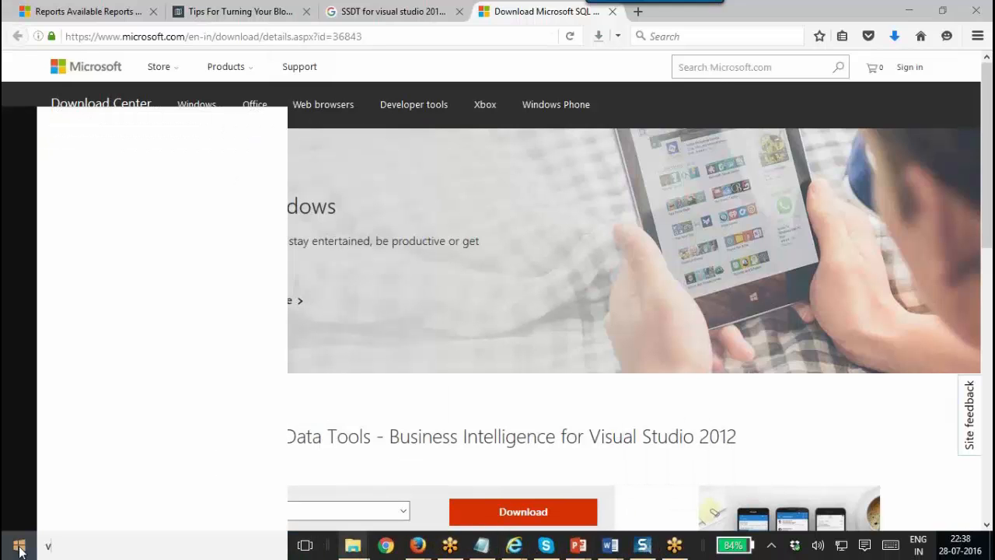
text(suasisu)
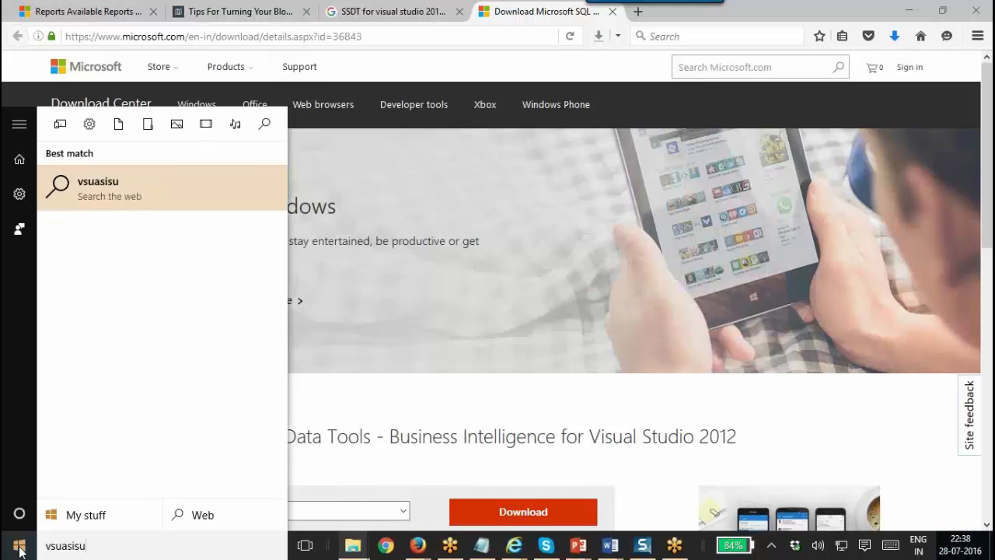
key(BackSpace)
key(BackSpace)
key(BackSpace)
key(BackSpace)
key(BackSpace)
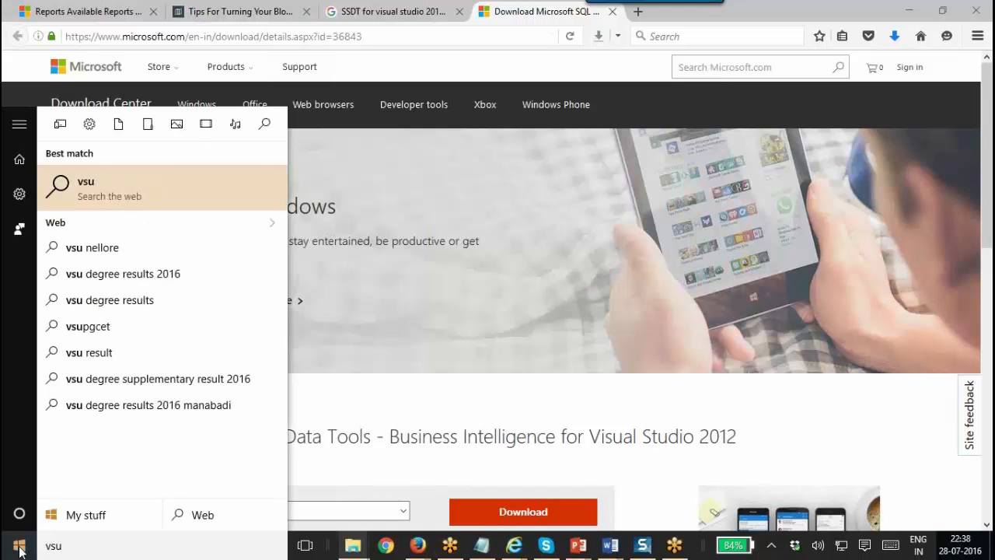
key(BackSpace)
key(BackSpace)
text(istua)
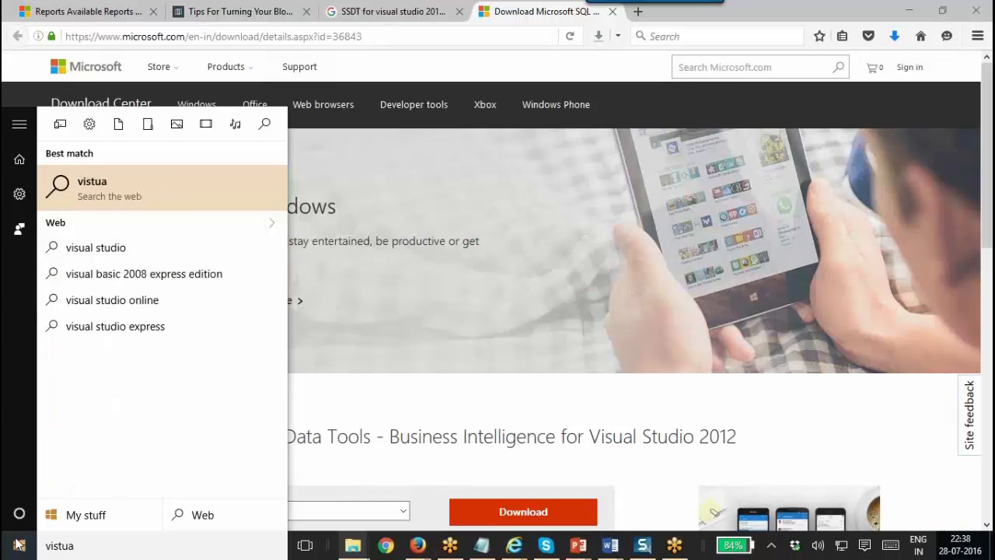
key(BackSpace)
key(BackSpace)
key(BackSpace)
text(ual)
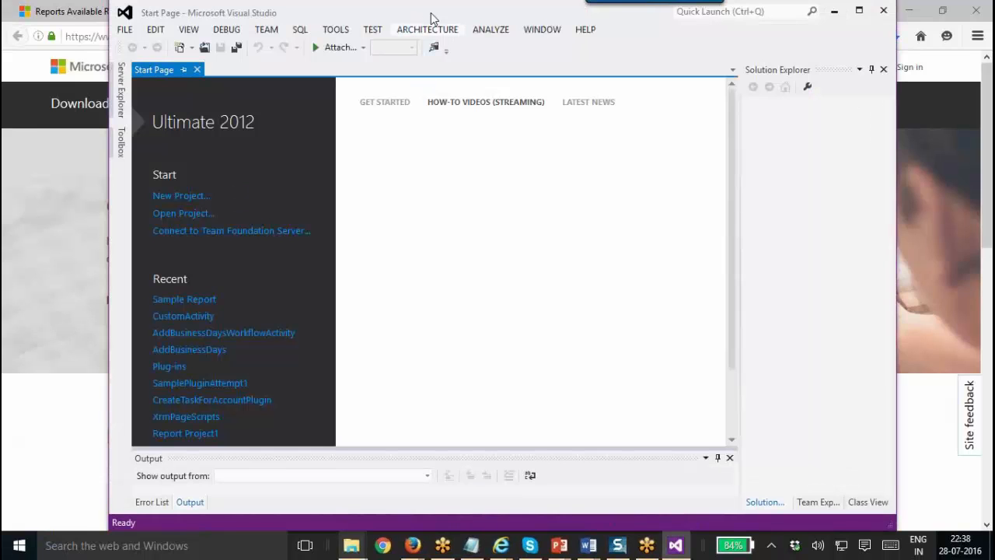
Maximize Visual Studio and browse New Project templates to Business Intelligence > Reporting Services.
double_click(436, 14)
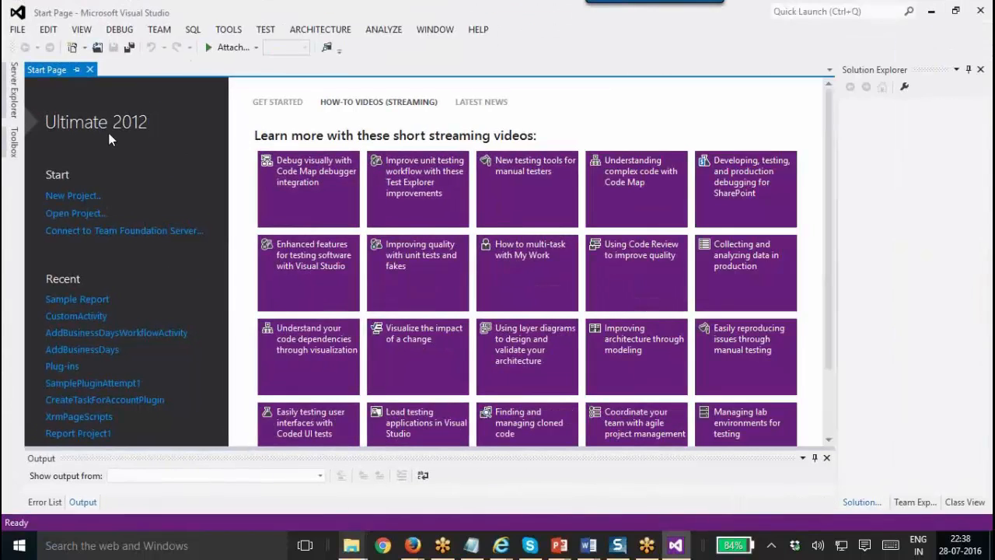
click(80, 195)
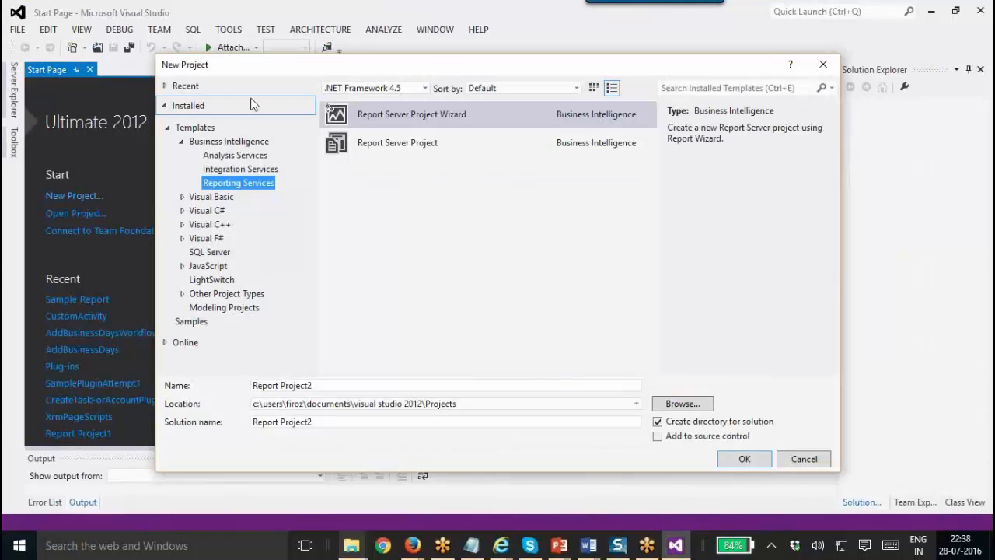
click(183, 146)
click(181, 142)
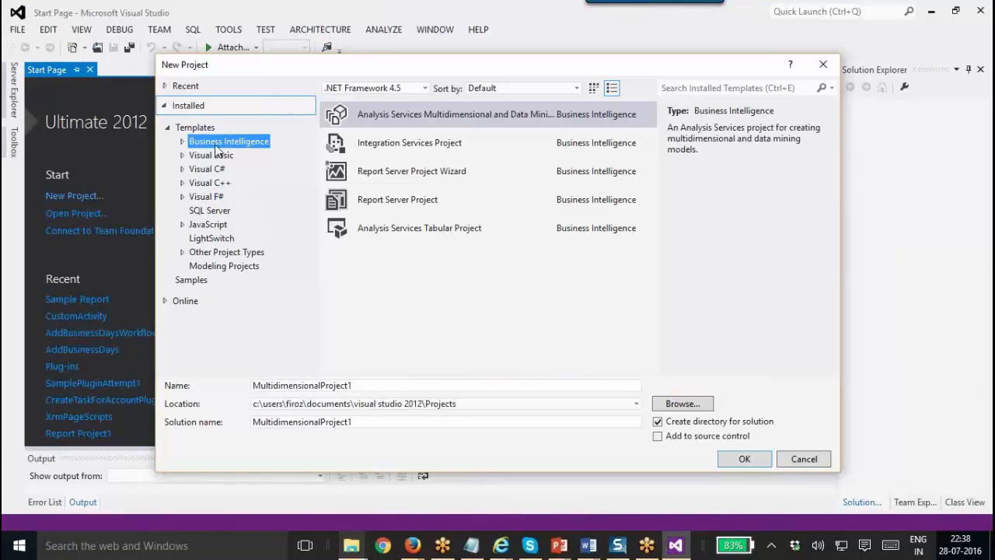
click(182, 142)
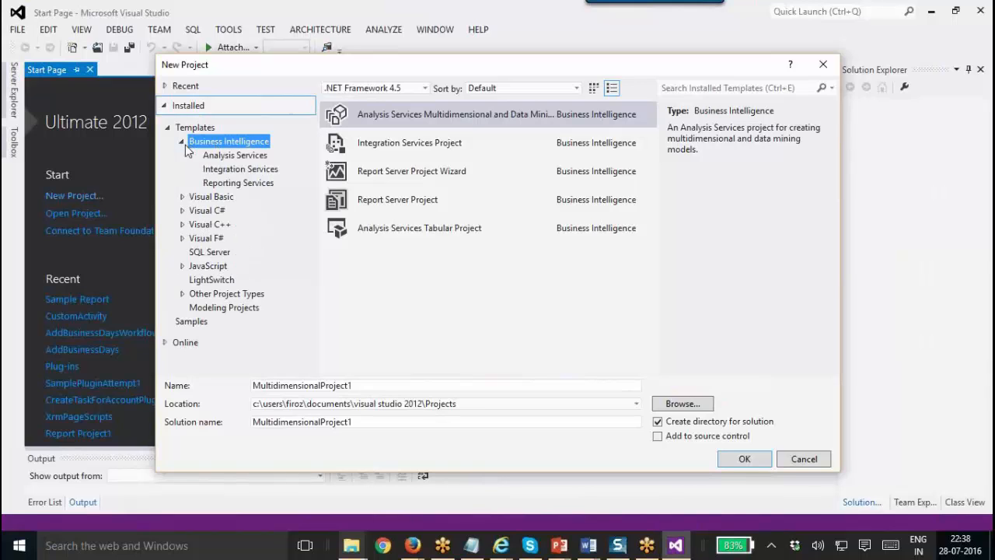
click(229, 158)
click(241, 170)
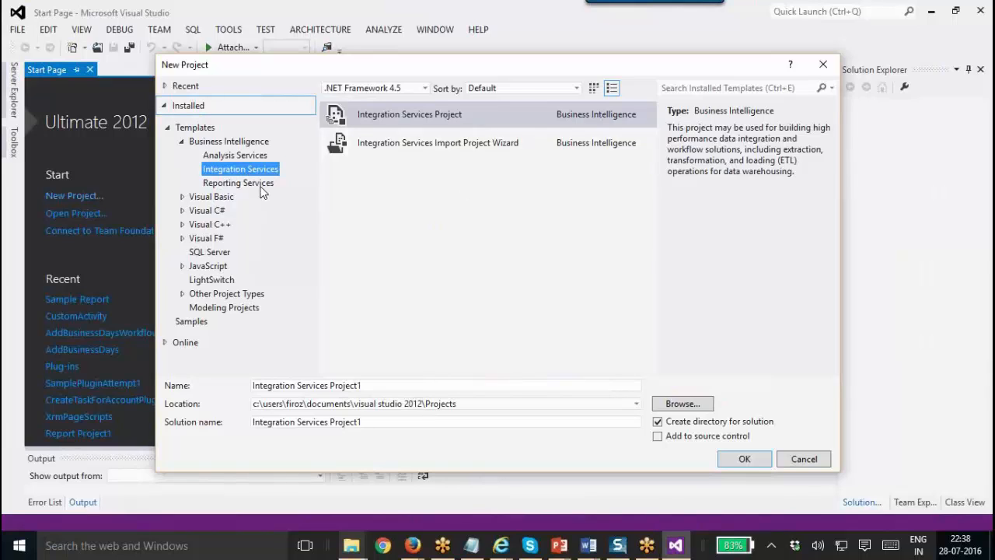
click(261, 185)
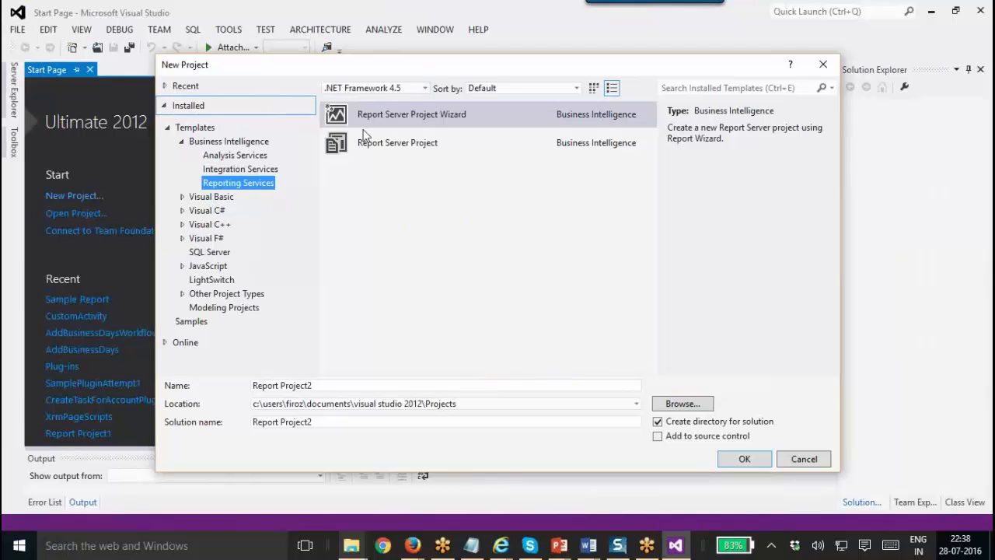
Select the Report Server Project Wizard template for the new project.
click(437, 146)
mouse_move(559, 545)
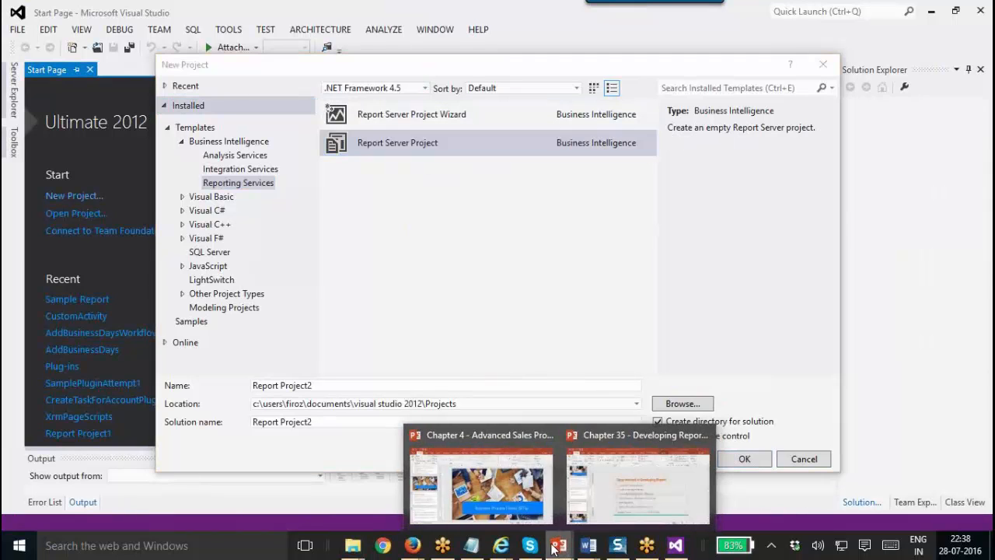
click(612, 488)
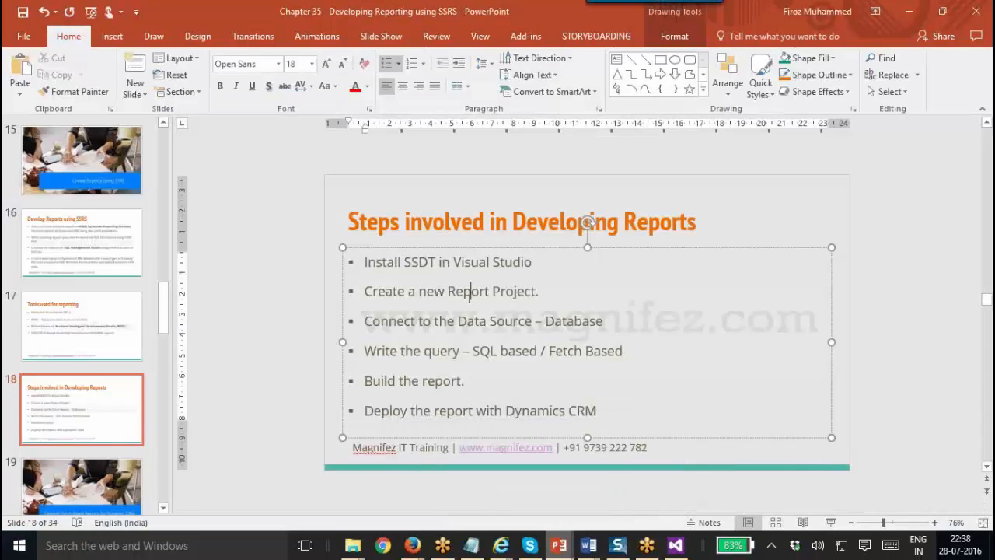
key(alt+Tab)
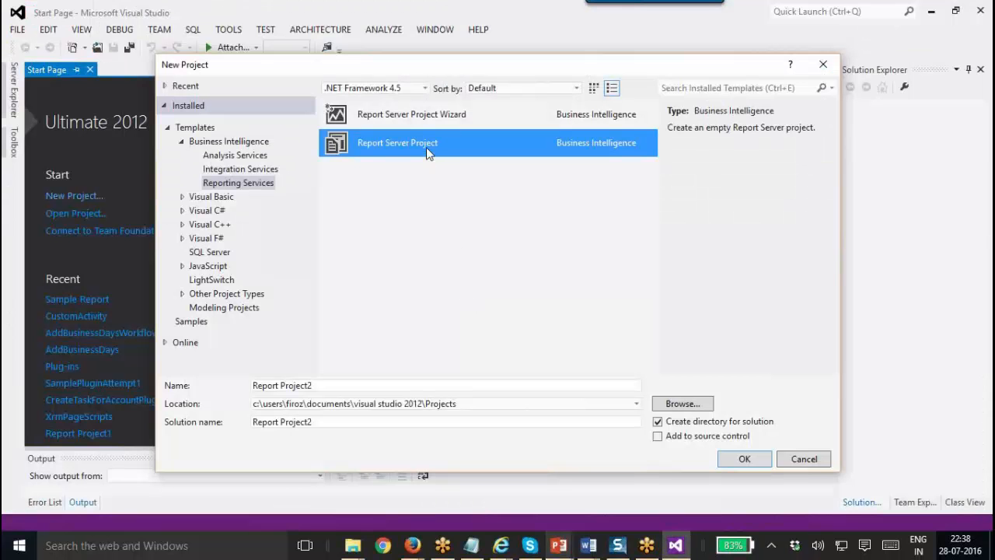
click(441, 113)
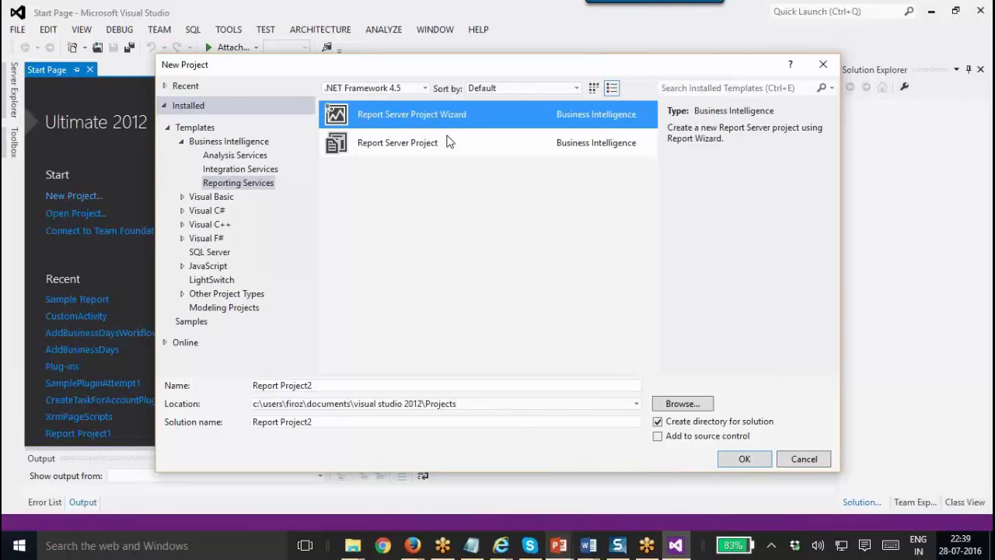
click(458, 148)
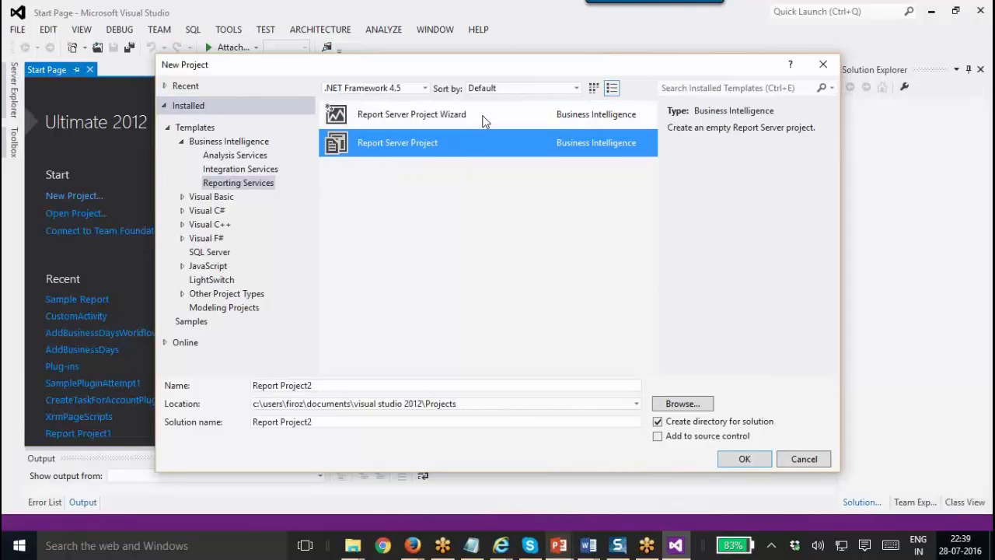
click(487, 115)
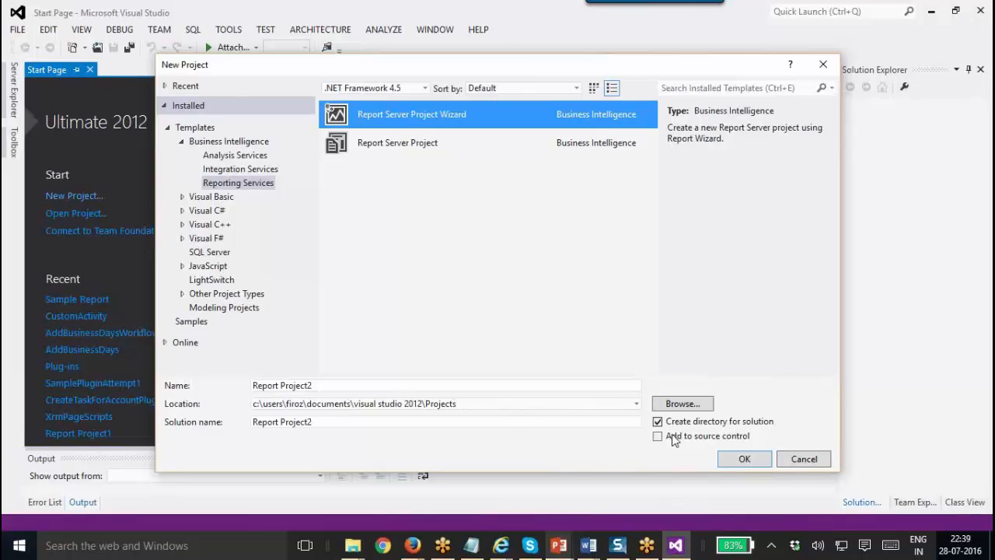
Name the project Sample SSRS Report2 and create it.
triple_click(395, 386)
text(Sampl)
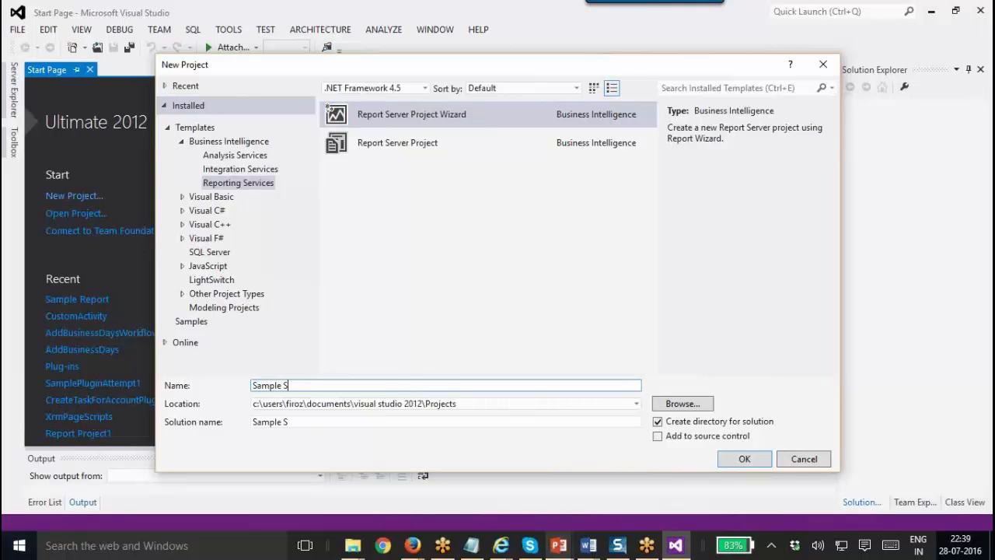
text(e S)
key(BackSpace)
text(SSRS Report2)
key(Return)
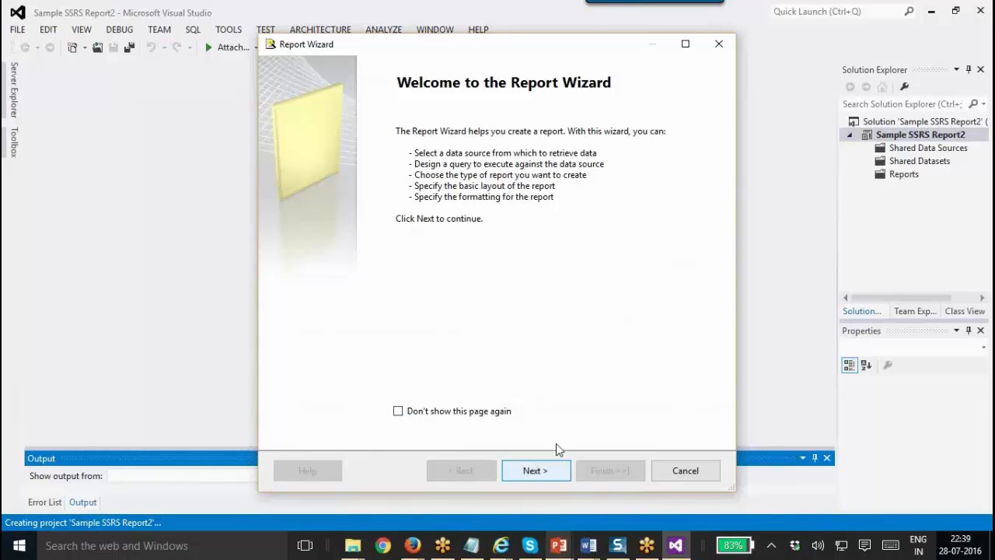
Advance the Report Wizard past its welcome page to Select the Data Source.
click(535, 471)
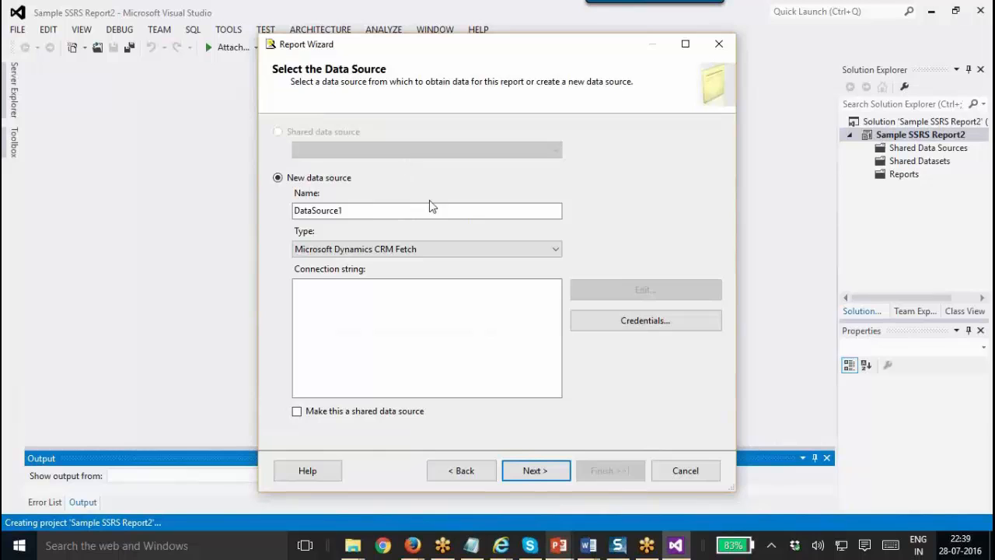
mouse_move(558, 544)
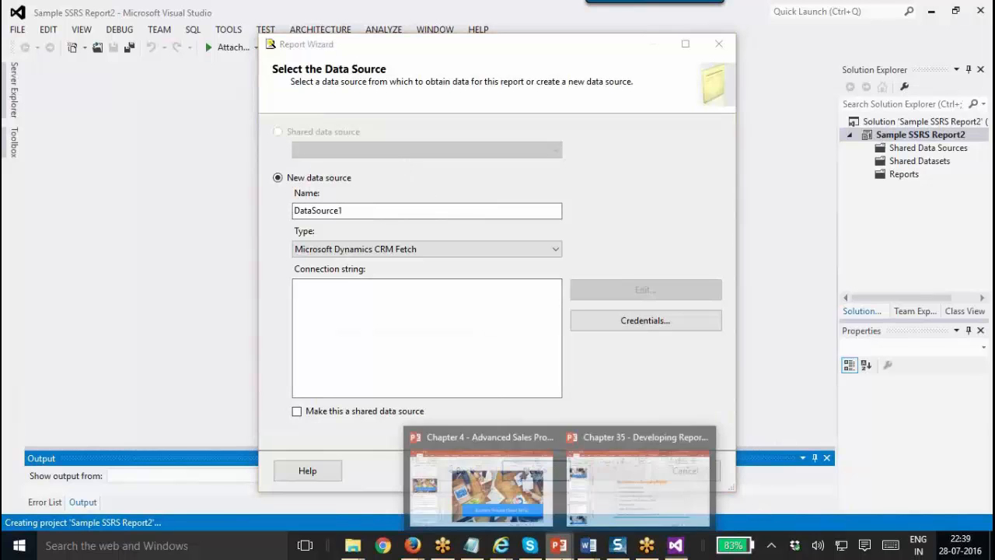
click(602, 475)
On slide 18, highlight the Connect to the Data Source and Write the query steps.
click(62, 494)
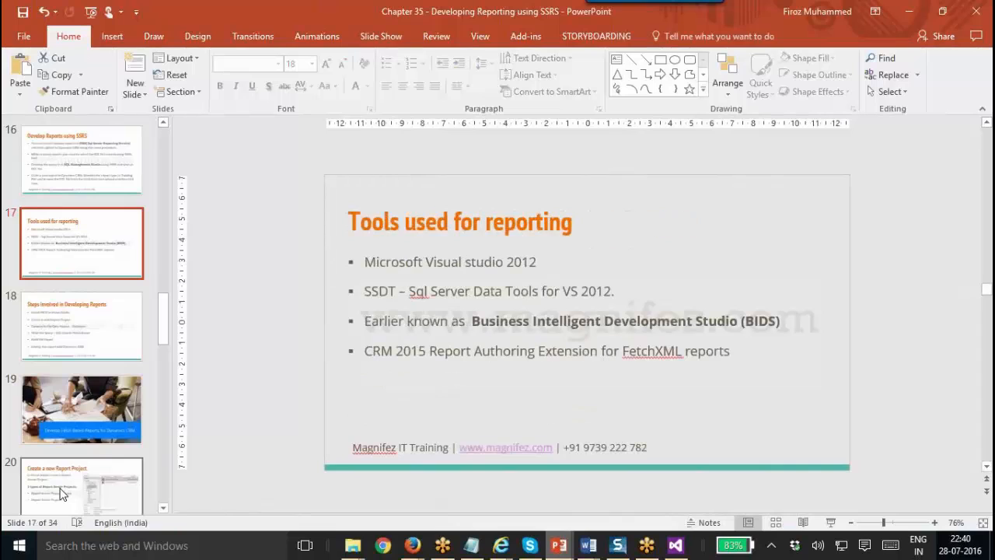
key(Down)
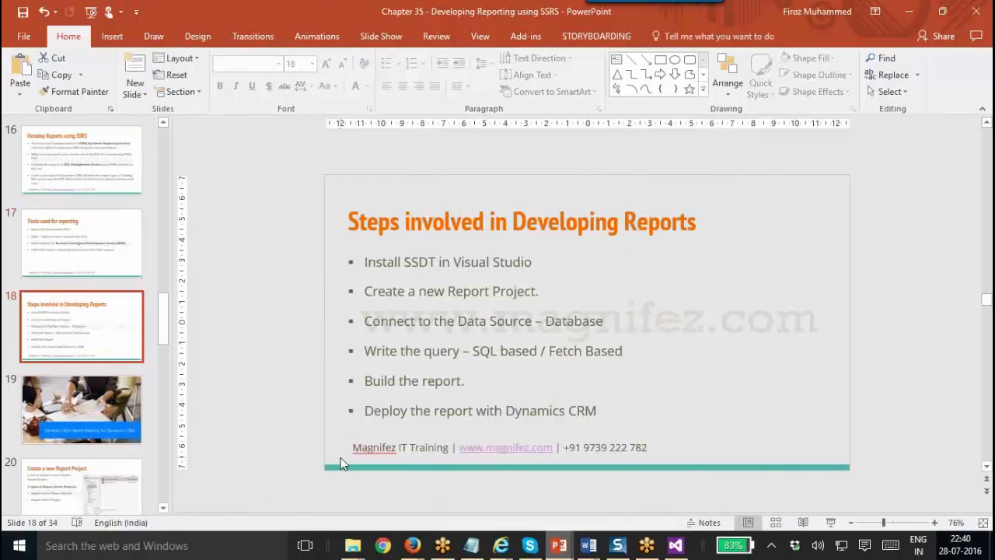
click(542, 351)
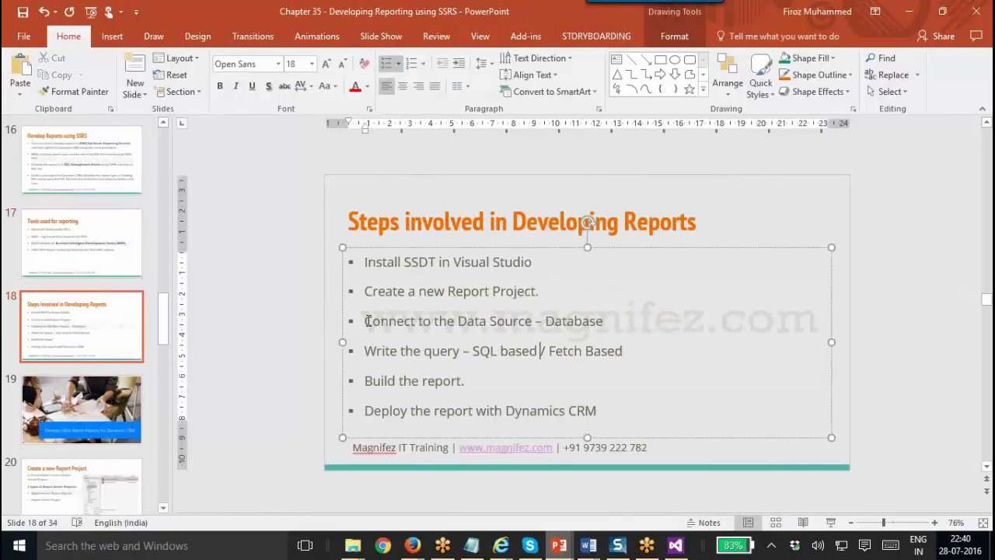
drag(366, 322, 609, 334)
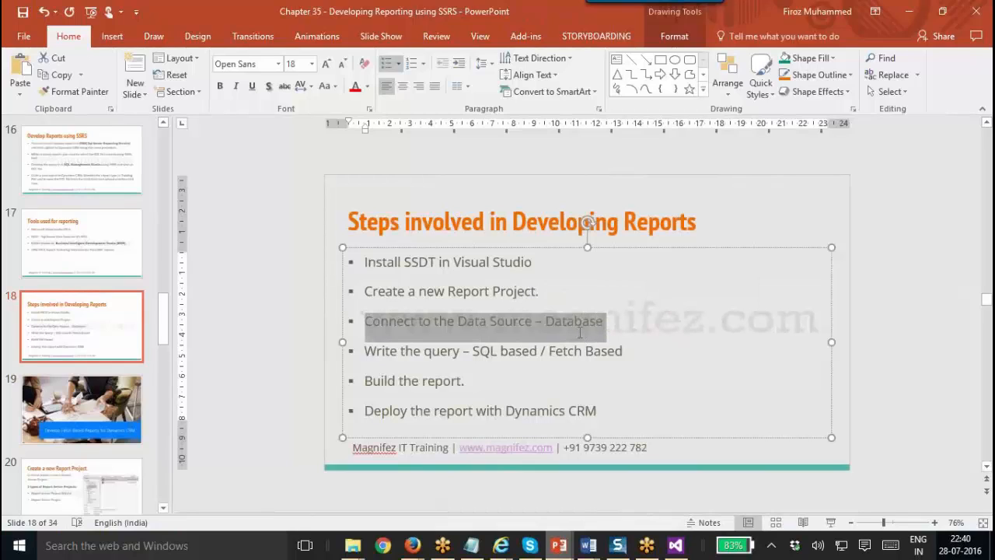
click(488, 351)
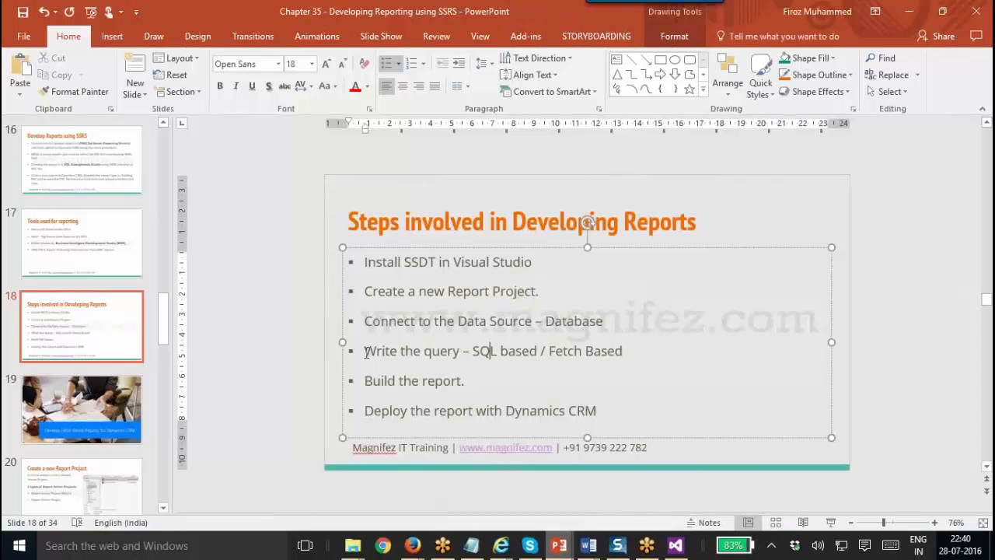
drag(365, 351, 391, 327)
click(632, 353)
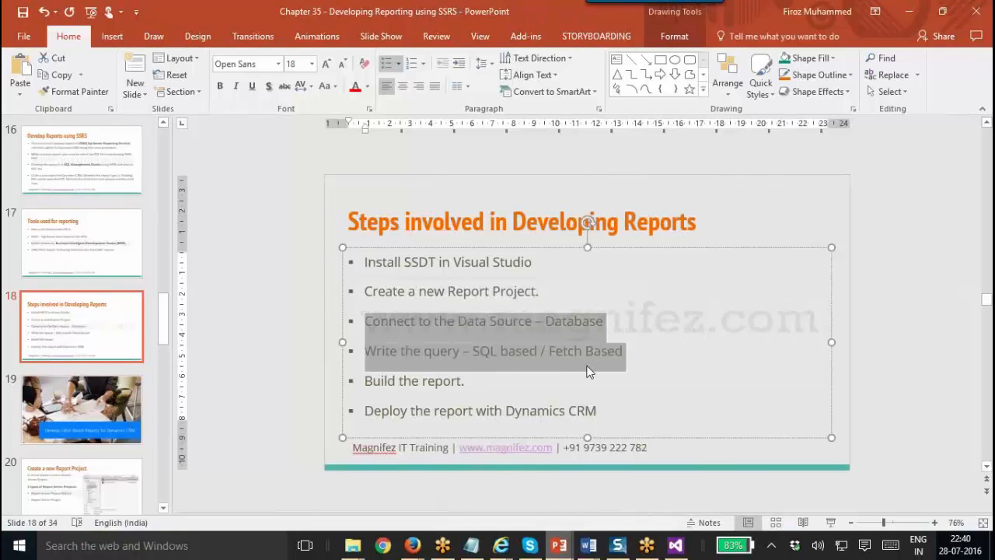
key(alt+Tab)
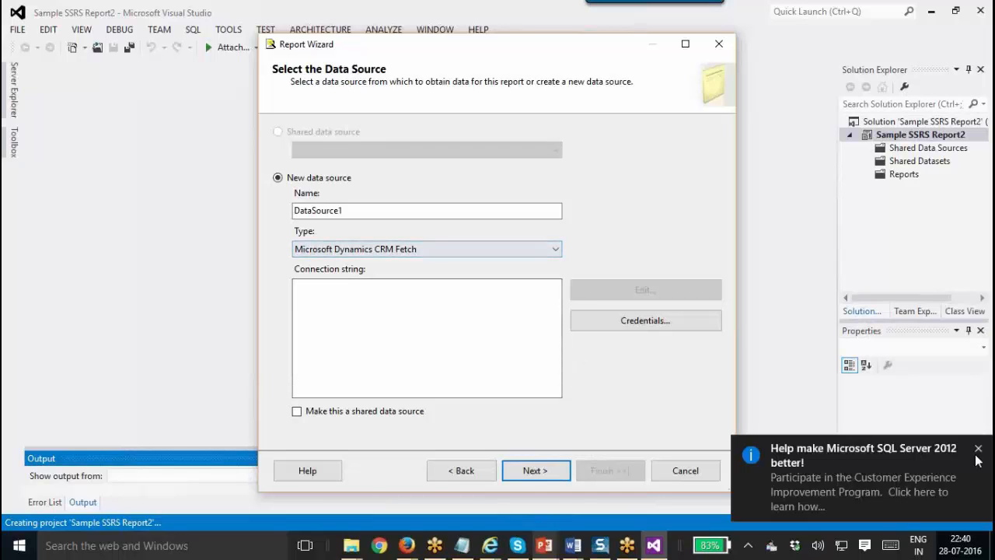
Name the new data source XFactor161 and set its type to Microsoft SQL Server.
click(979, 449)
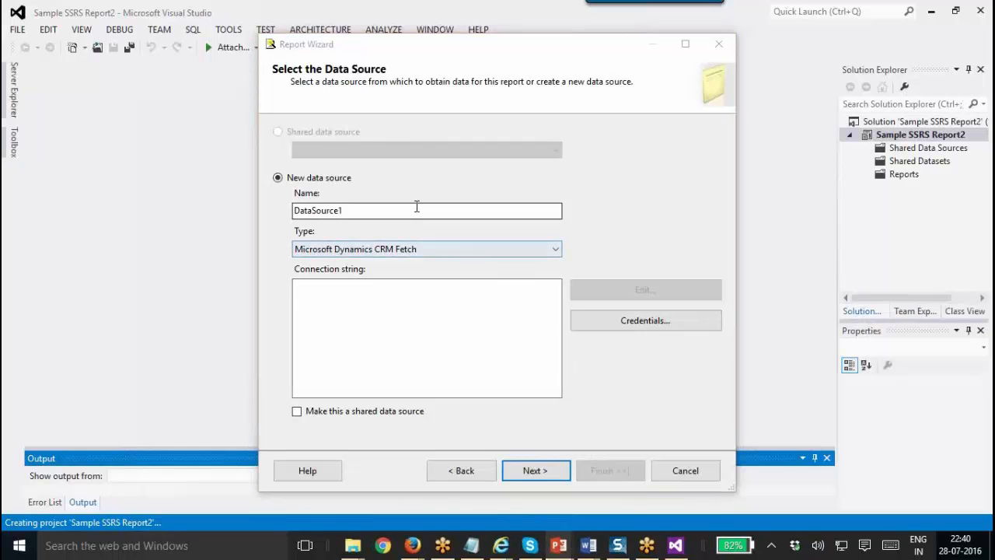
click(378, 203)
key(BackSpace)
key(BackSpace)
key(BackSpace)
key(BackSpace)
key(BackSpace)
key(BackSpace)
key(BackSpace)
key(BackSpace)
key(BackSpace)
key(BackSpace)
key(BackSpace)
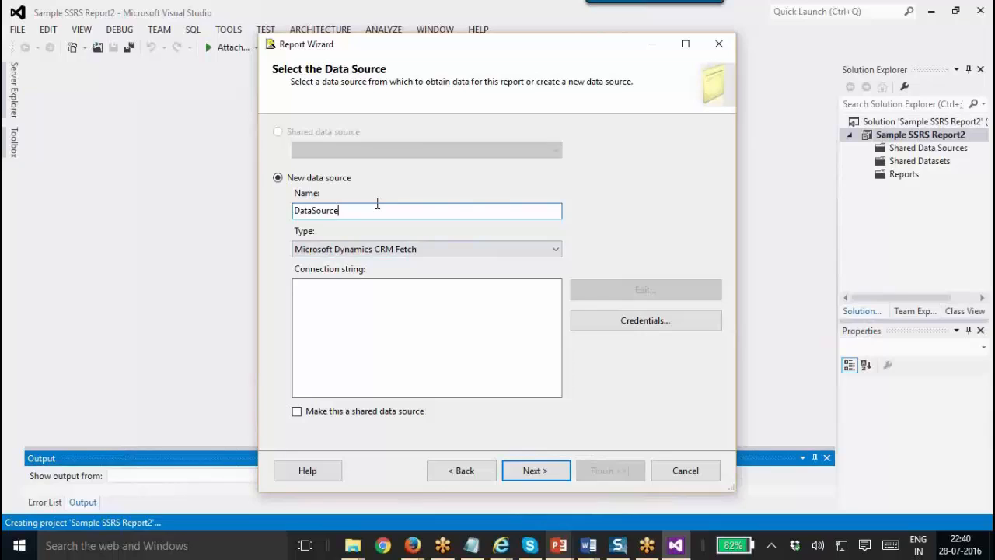
text(XFactor161)
click(446, 250)
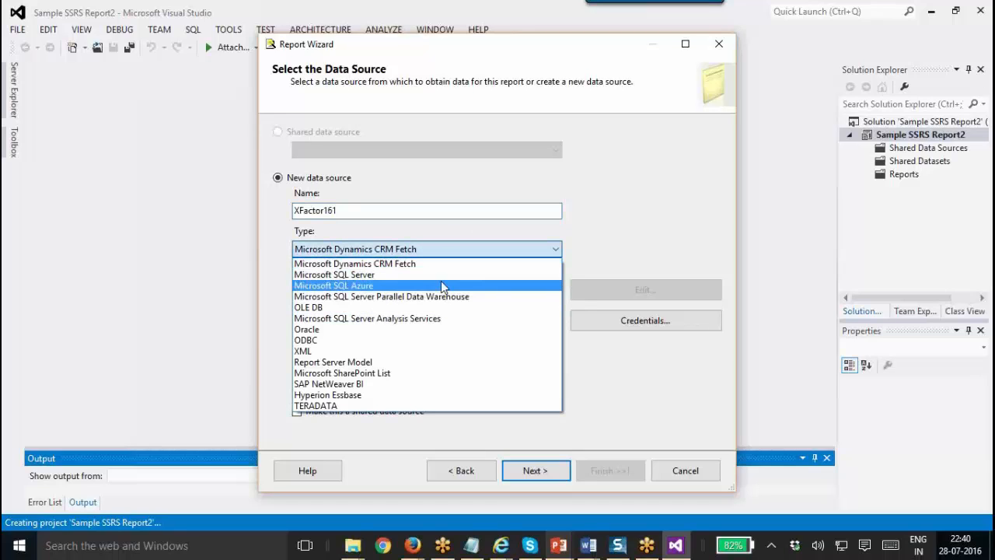
click(445, 275)
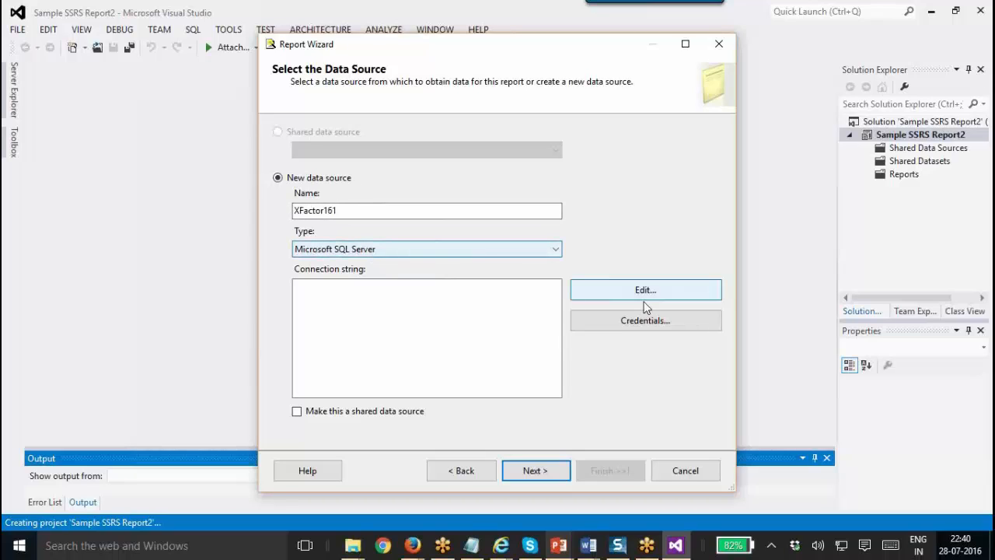
key(Tab)
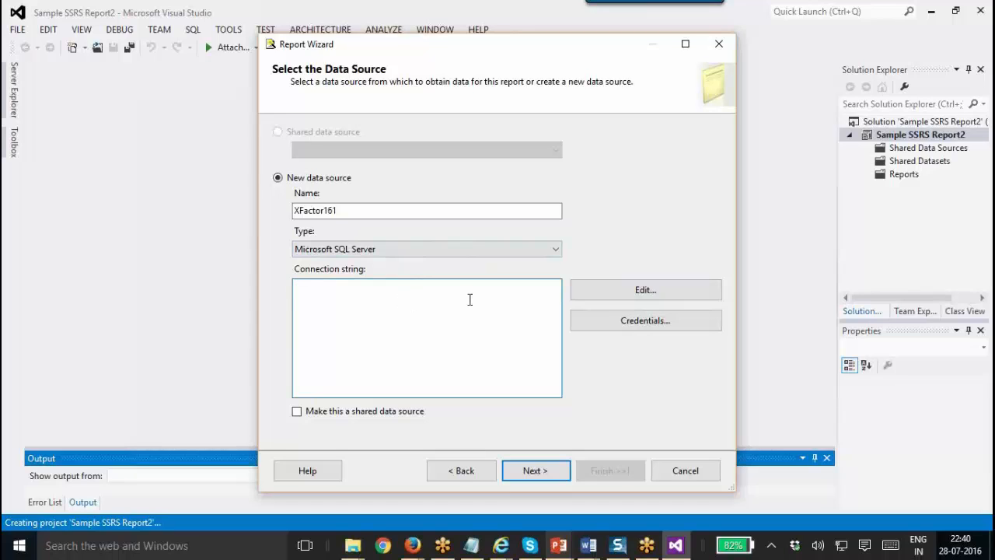
Try specific user name and password credentials with a user name, then cancel them.
click(683, 325)
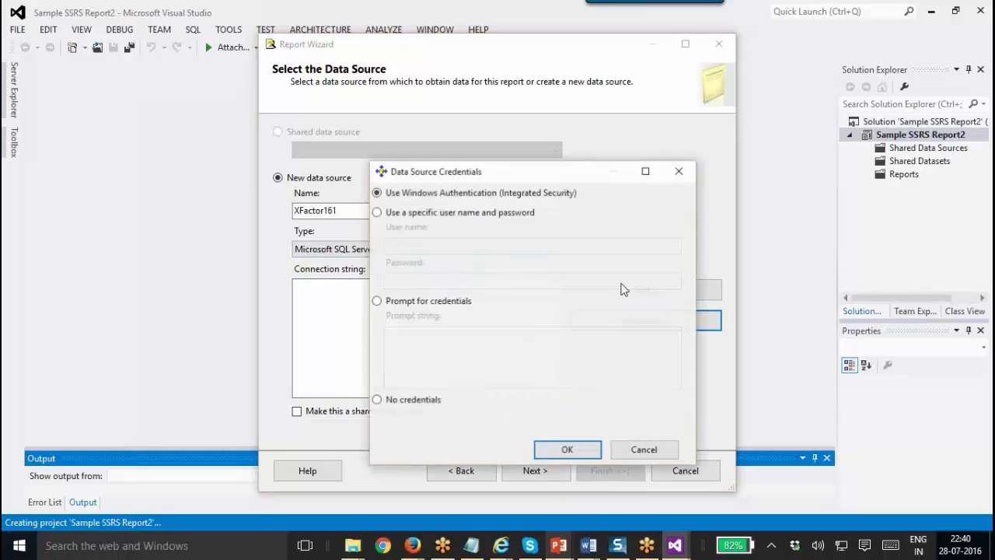
click(418, 213)
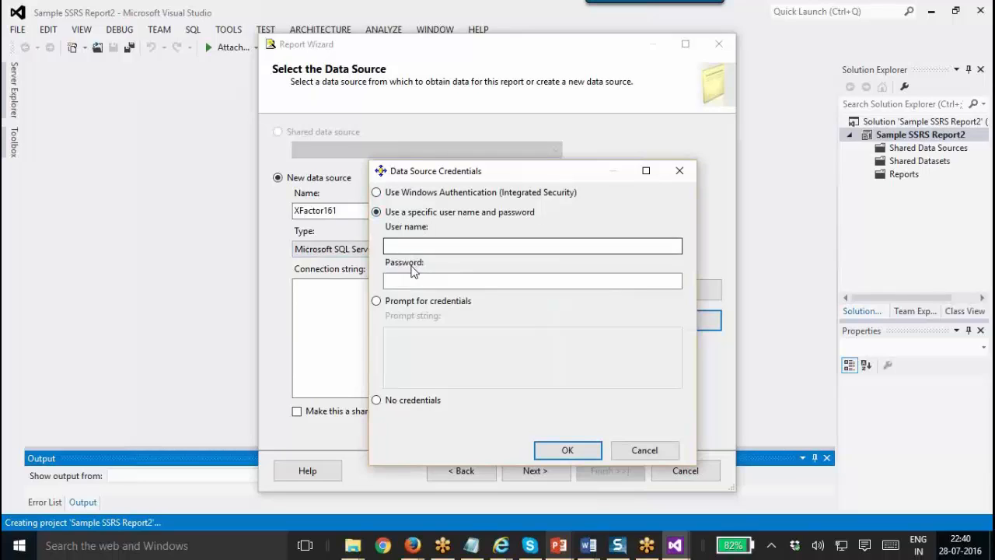
click(412, 246)
text(sa)
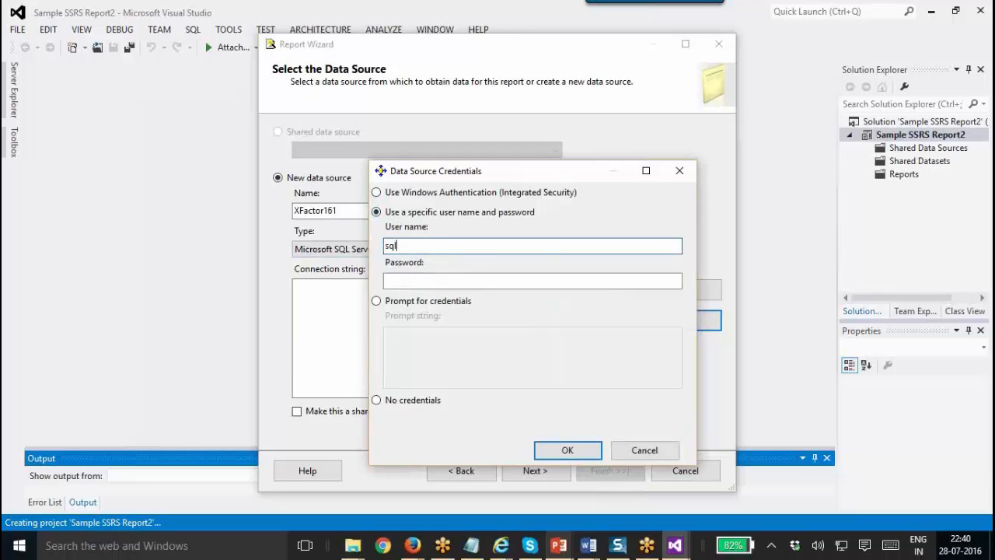
key(BackSpace)
key(BackSpace)
text(admin)
key(Tab)
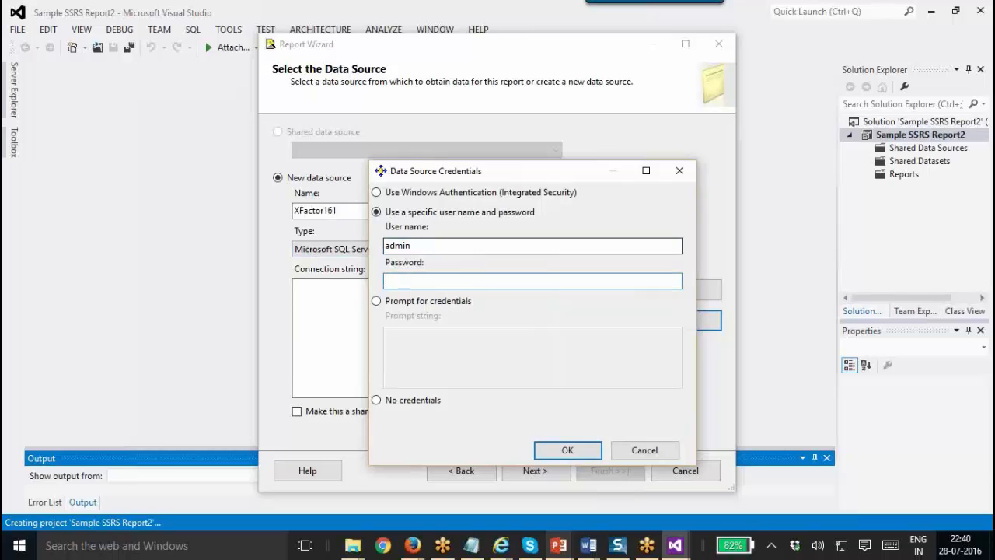
click(655, 460)
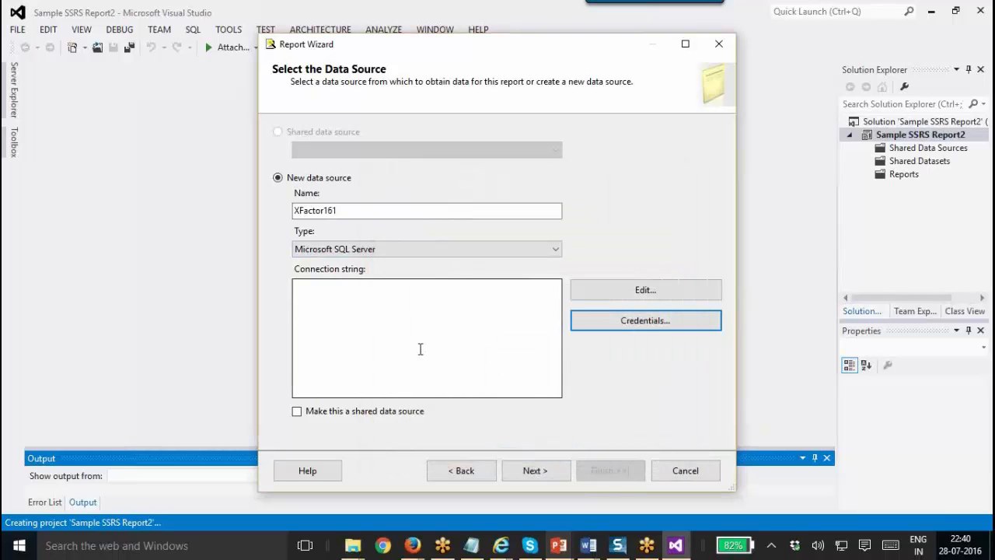
click(420, 349)
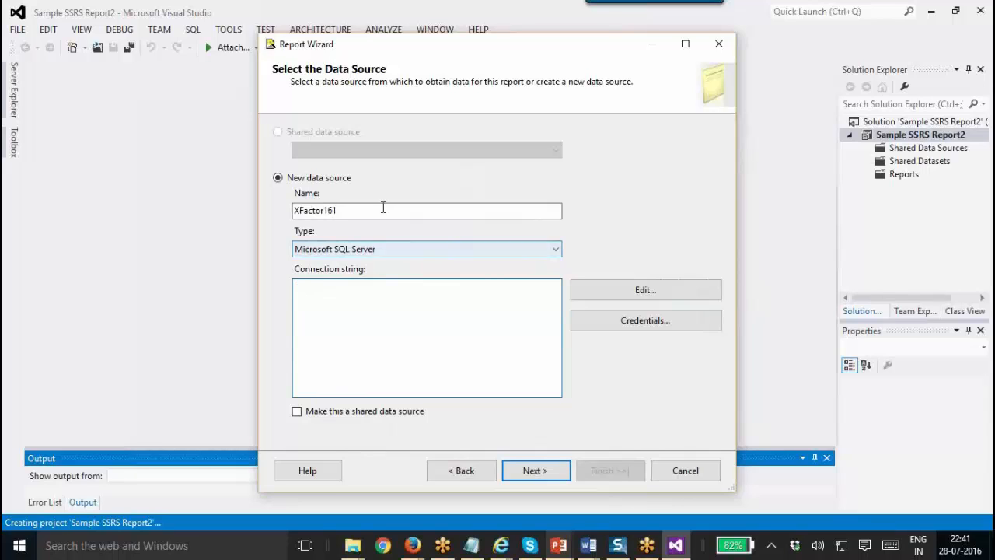
Change the XFactor161 data source type to Microsoft Dynamics CRM Fetch.
click(368, 249)
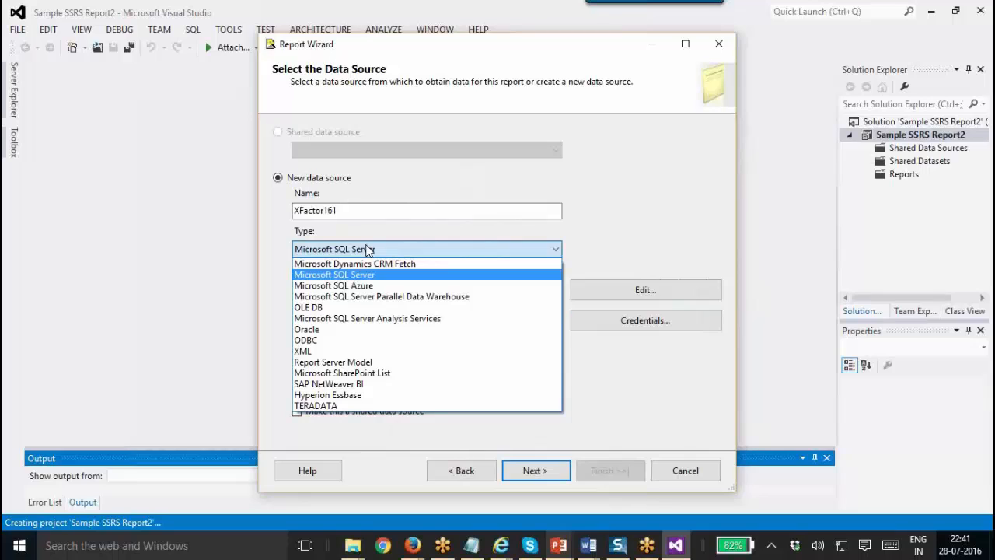
click(568, 237)
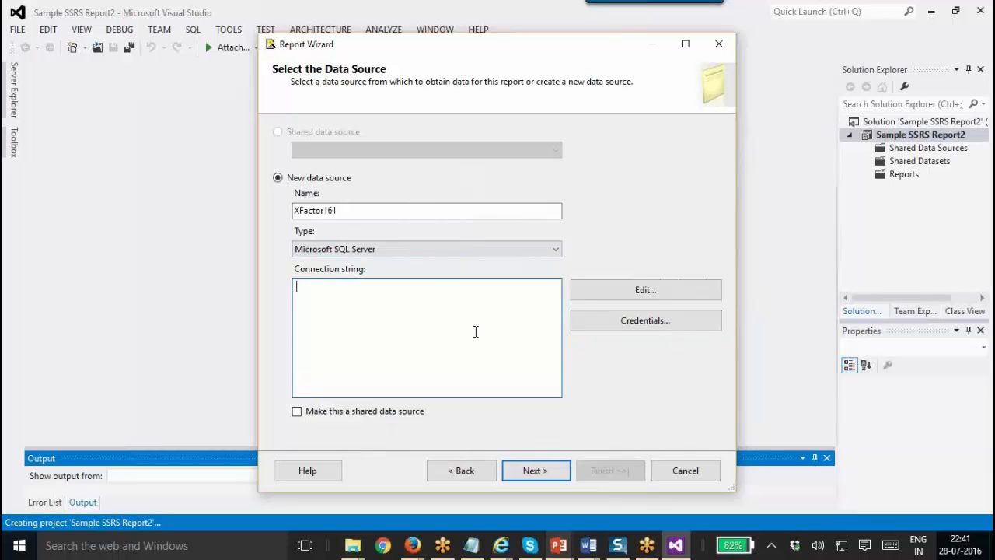
click(461, 250)
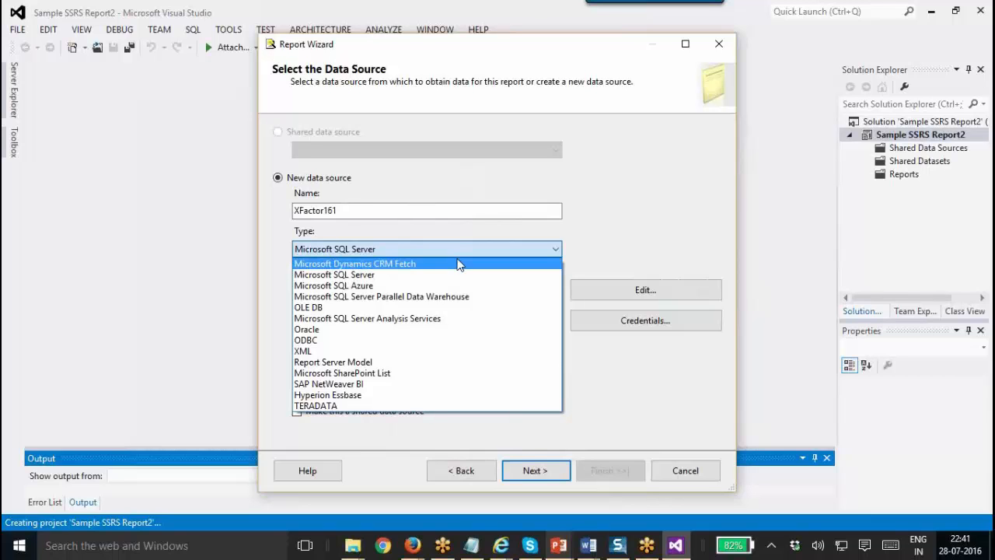
click(458, 264)
click(558, 545)
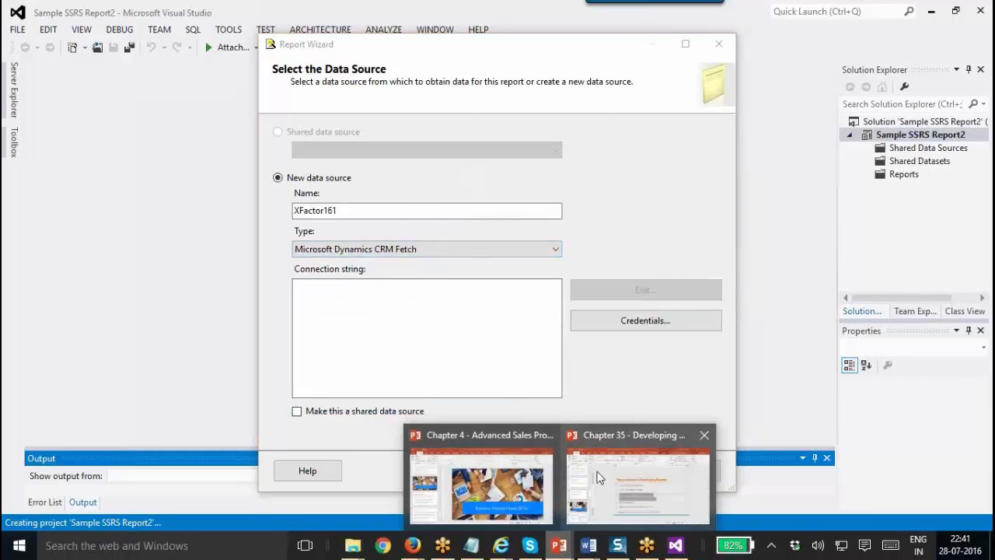
click(598, 477)
Highlight slide 17's CRM 2015 Report Authoring Extension bullet and view slide 20.
click(110, 238)
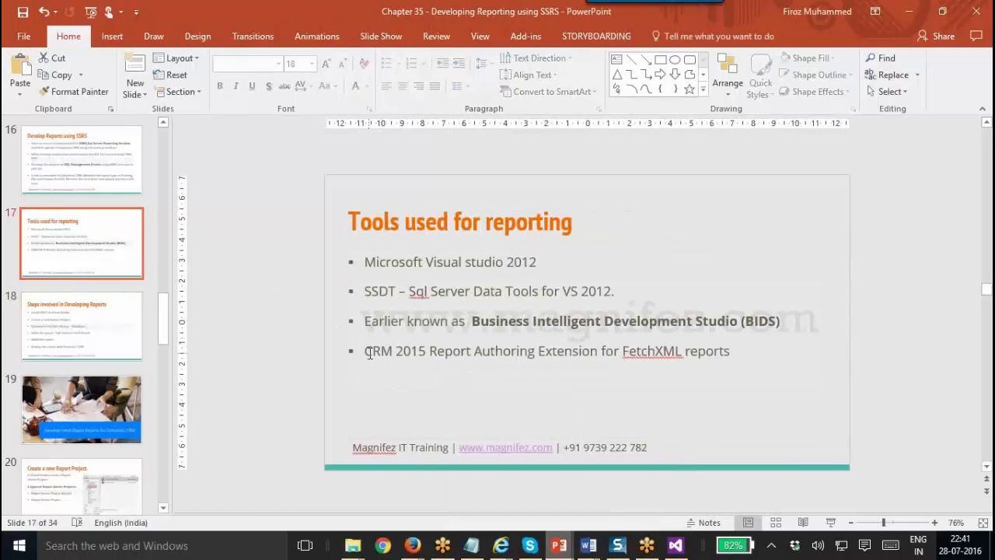
triple_click(739, 350)
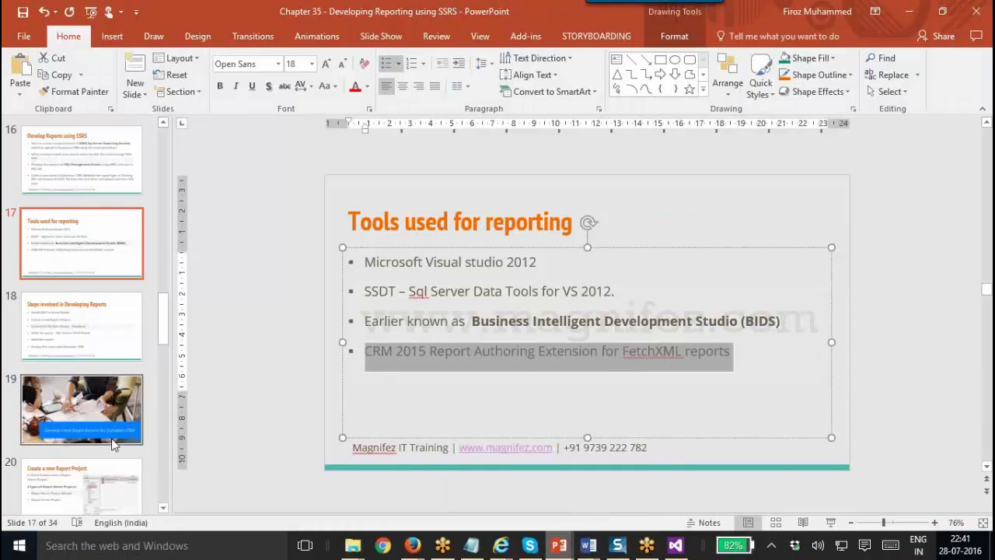
click(115, 479)
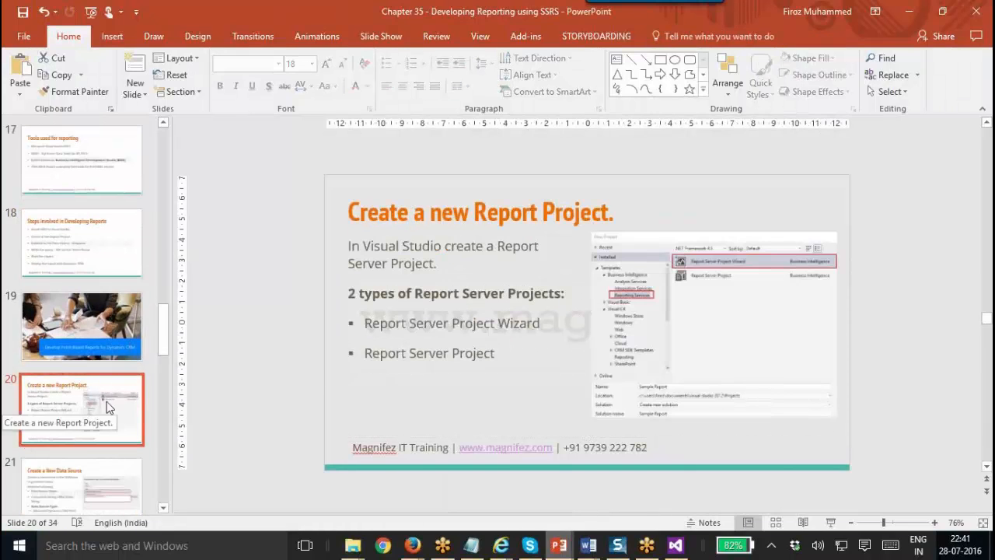
key(alt+Tab)
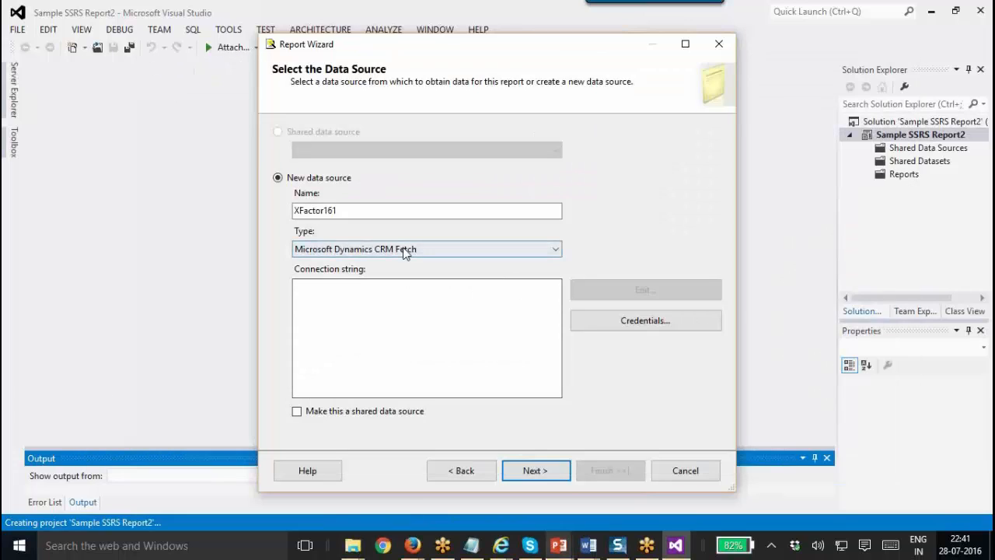
click(404, 249)
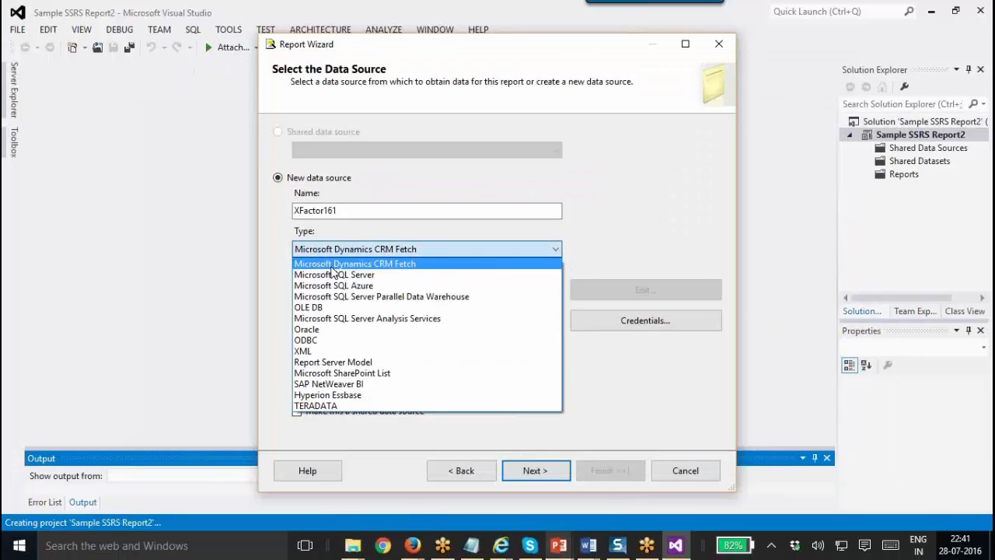
click(435, 263)
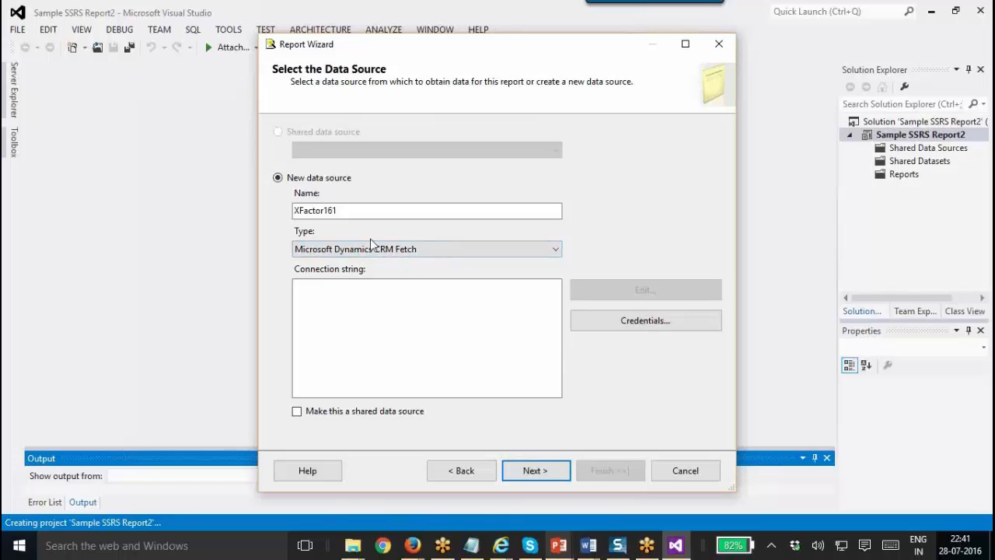
click(378, 334)
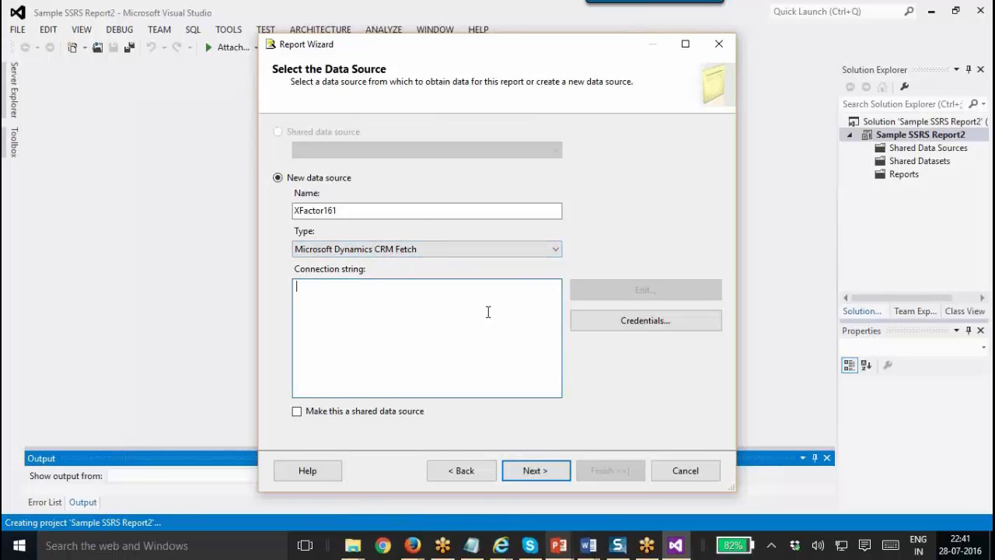
click(412, 544)
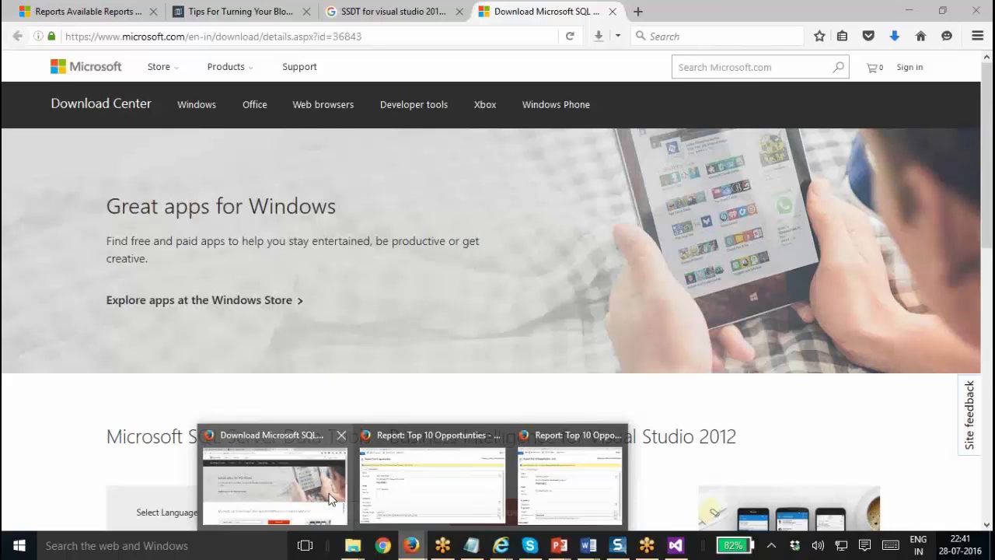
click(306, 485)
click(122, 11)
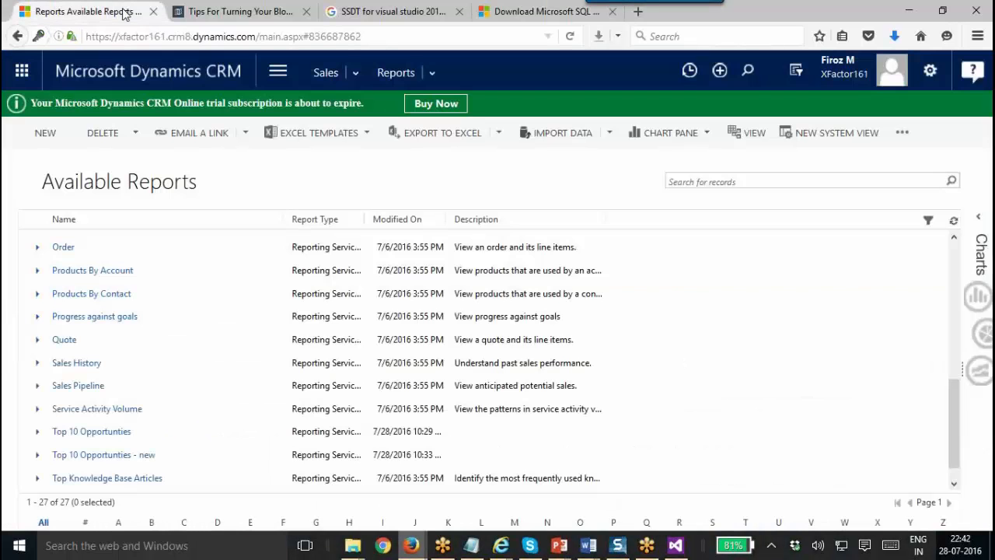
click(302, 37)
key(ctrl+c)
click(17, 36)
key(alt+Tab)
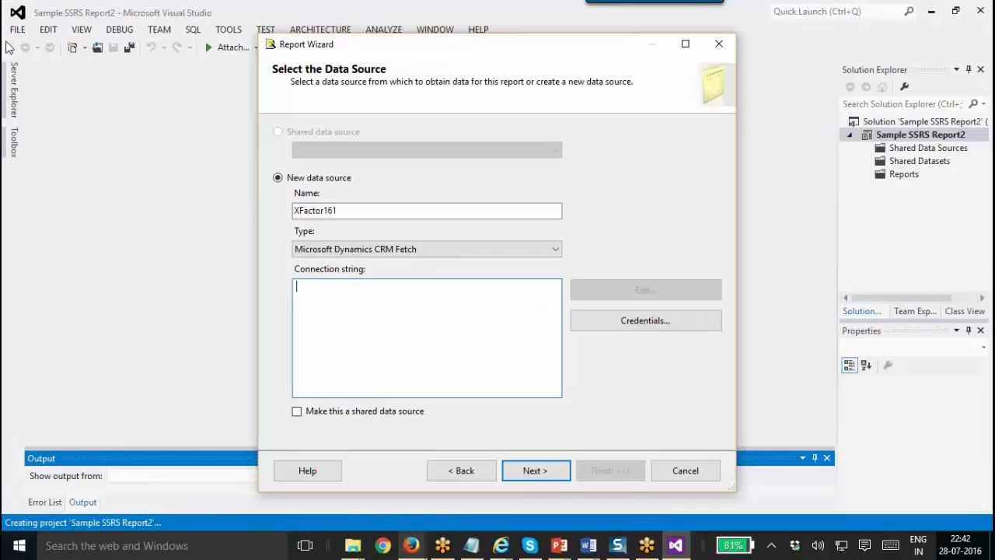
key(ctrl+v)
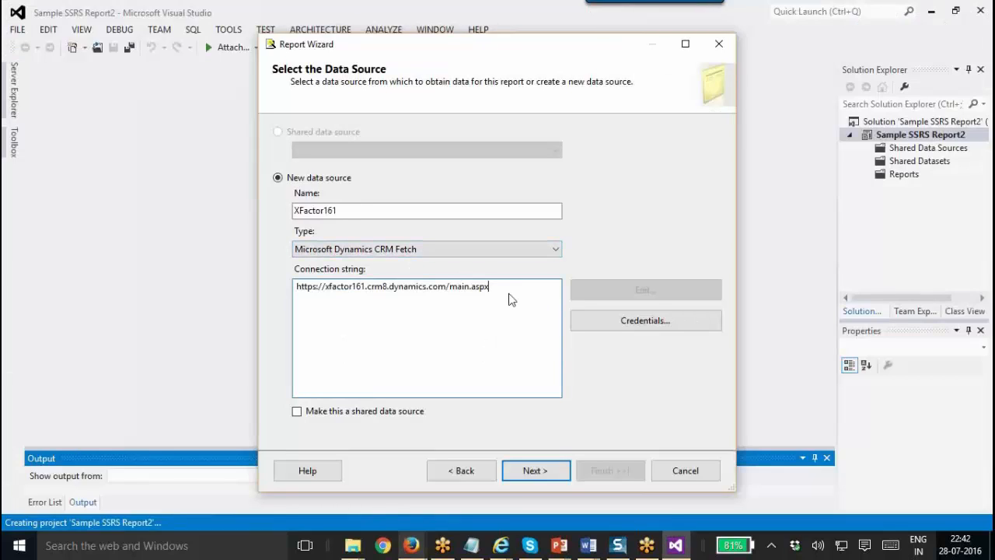
Set XFactor161 credentials to a specific user name and password, entering the CRM login and its password.
click(645, 320)
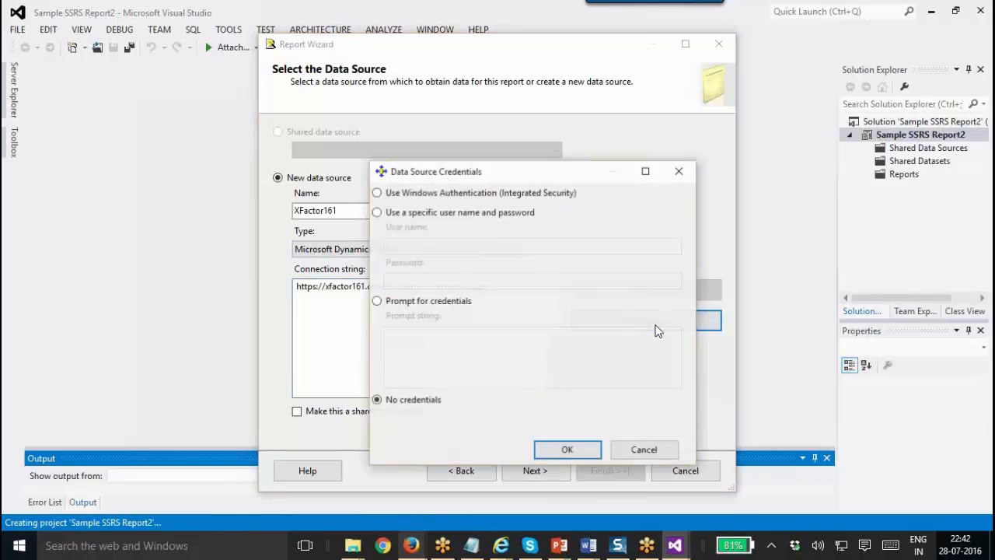
click(405, 220)
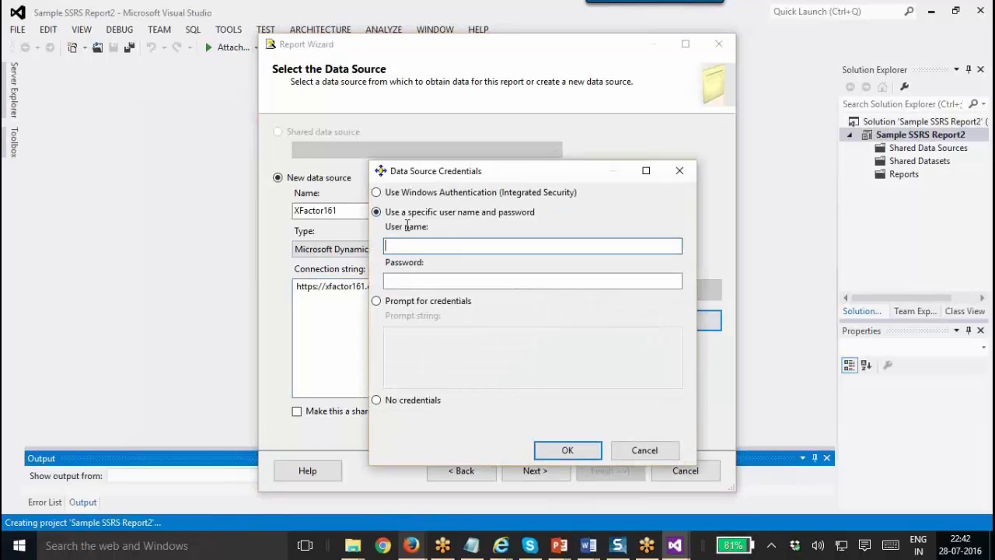
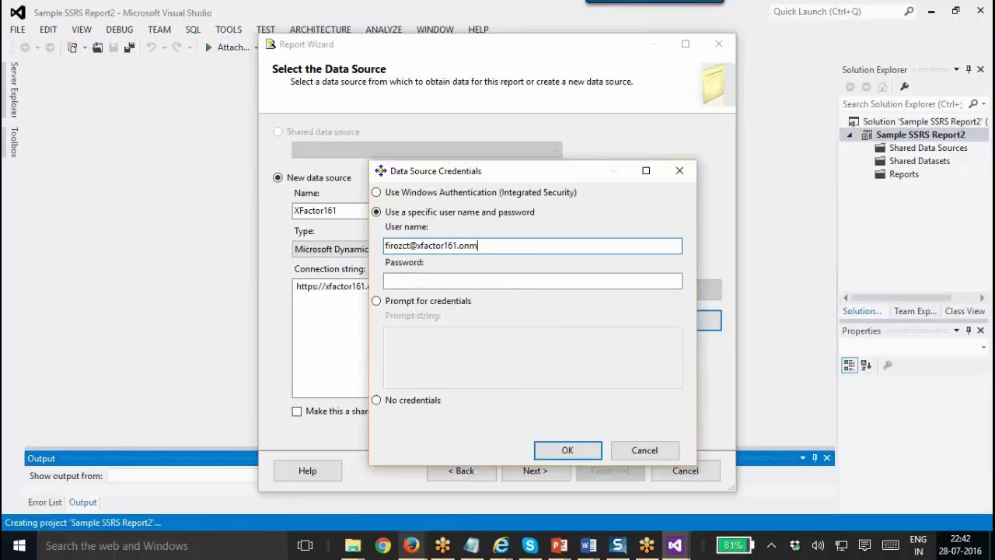
key(Tab)
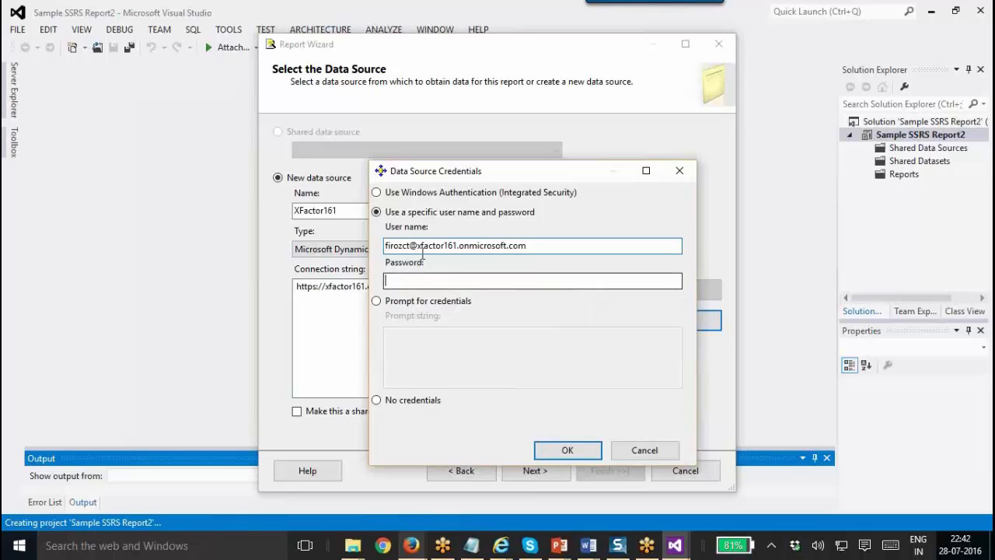
text(*****)
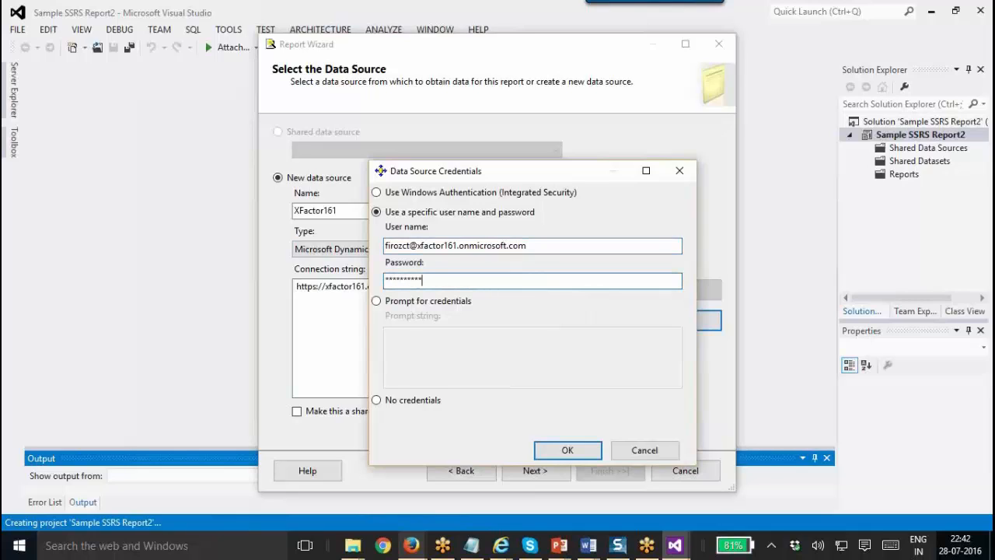
key(BackSpace)
key(BackSpace)
key(BackSpace)
key(BackSpace)
key(BackSpace)
key(BackSpace)
key(BackSpace)
key(BackSpace)
text(*********)
click(544, 449)
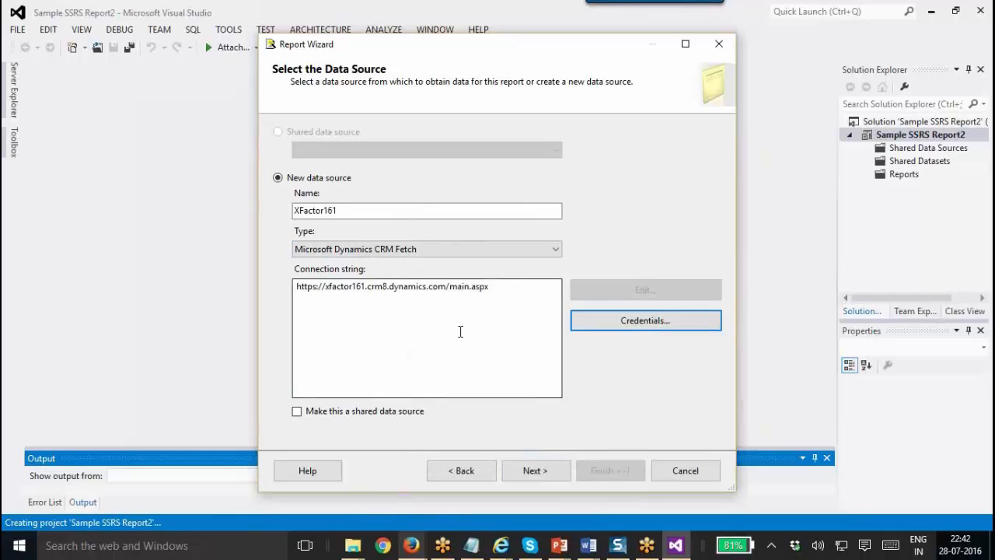
Continue from the data source page to the Design the Query page.
drag(508, 287, 264, 299)
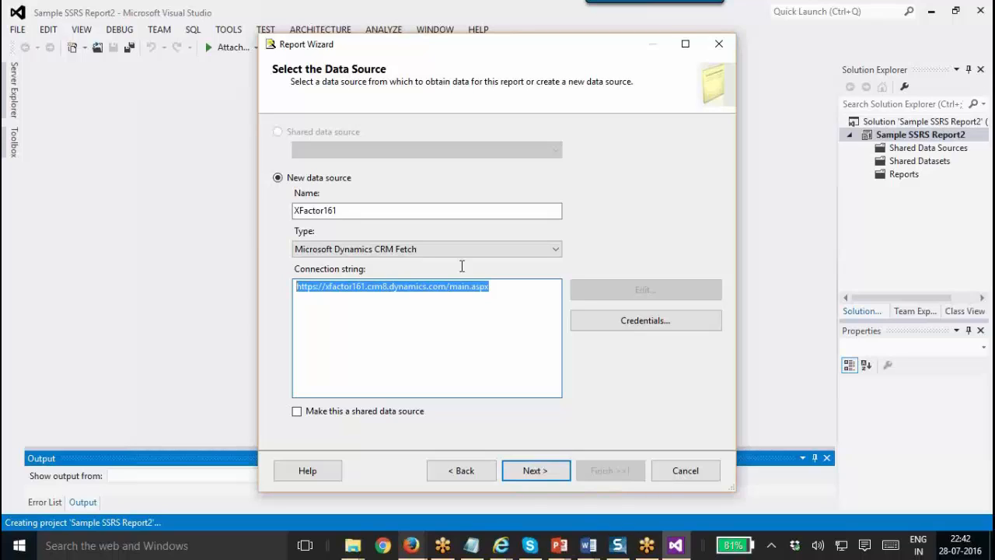
click(541, 473)
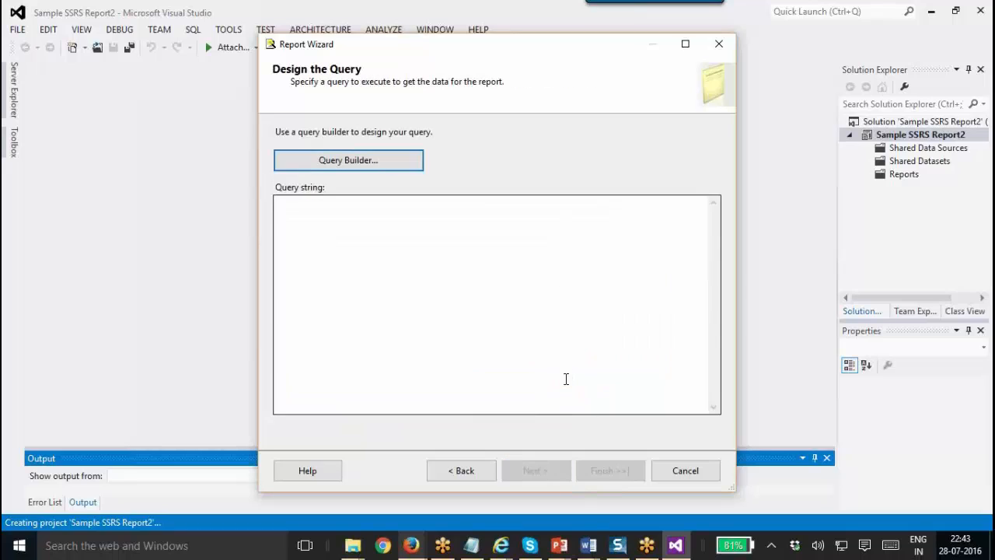
click(448, 308)
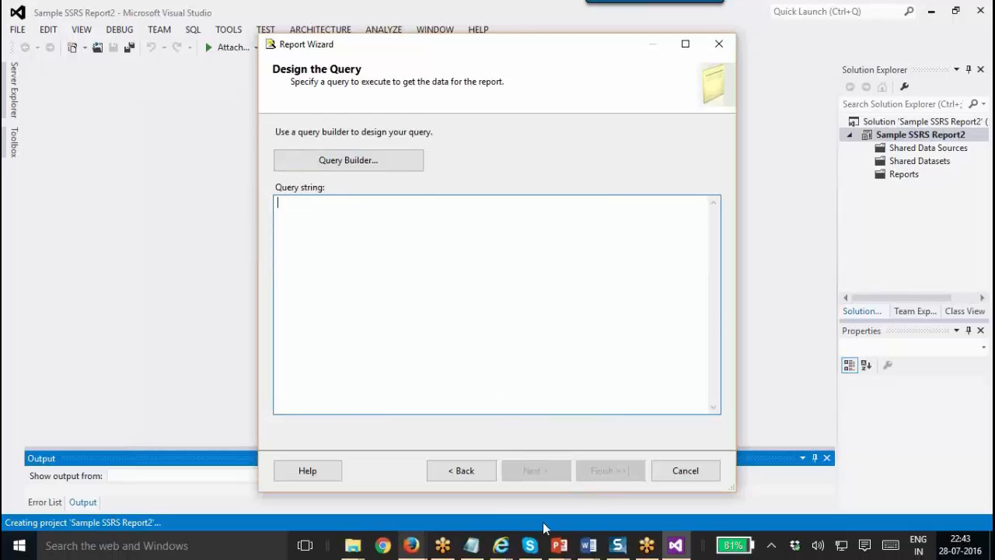
mouse_move(355, 548)
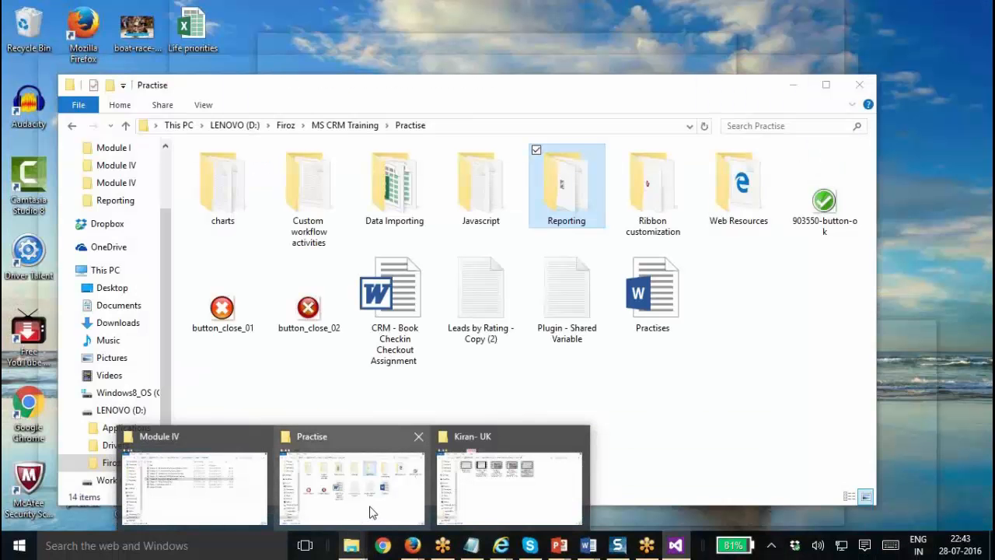
mouse_move(233, 502)
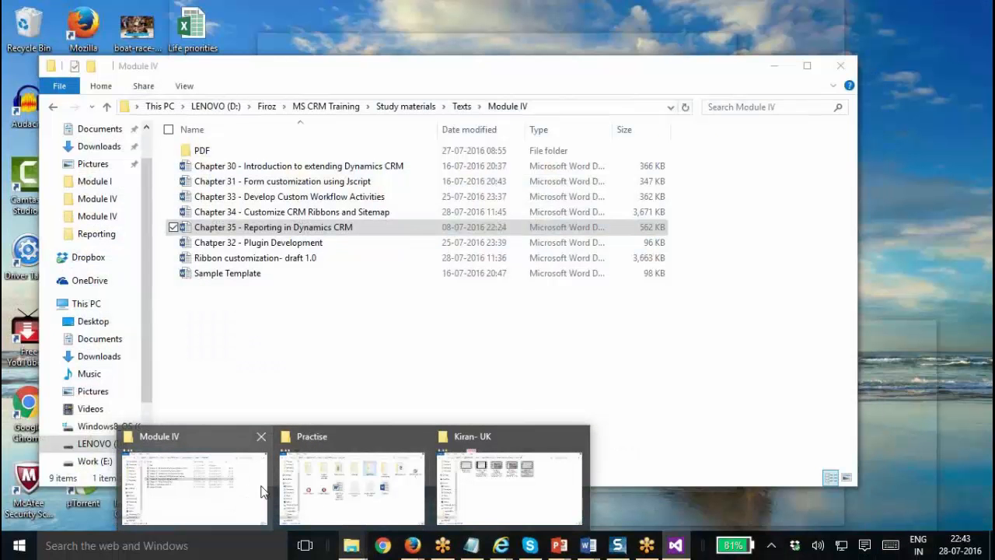
Open the FetchXML account query file from Practise\Reporting in Notepad.
click(325, 495)
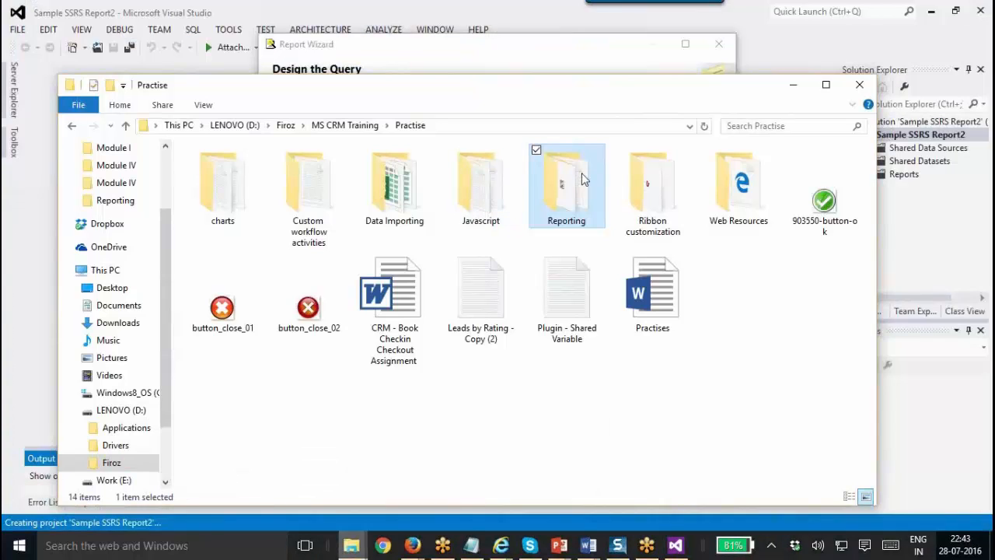
double_click(582, 179)
click(326, 189)
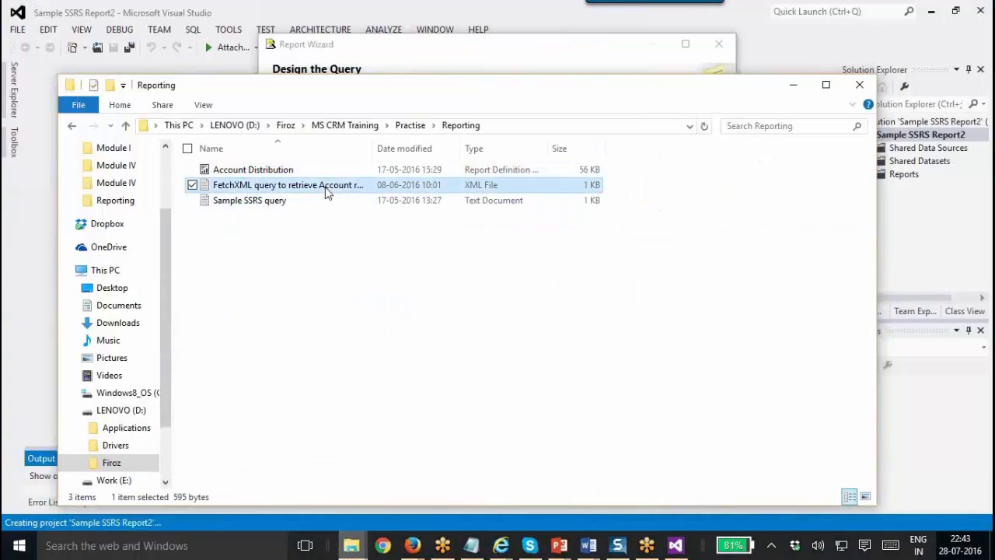
right_click(326, 188)
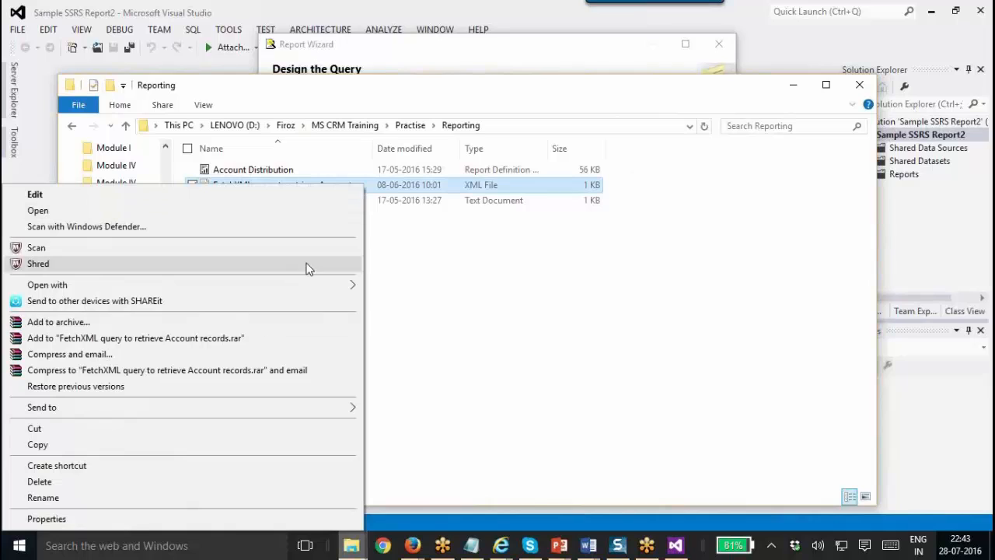
mouse_move(320, 285)
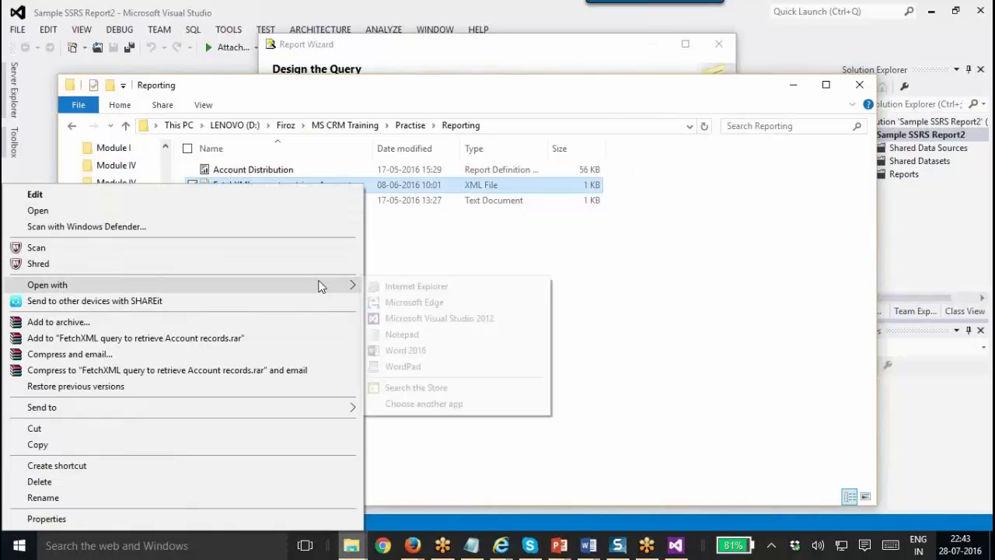
click(416, 336)
Select the entire FetchXML query text in Notepad, then switch to the Firefox windows.
click(73, 304)
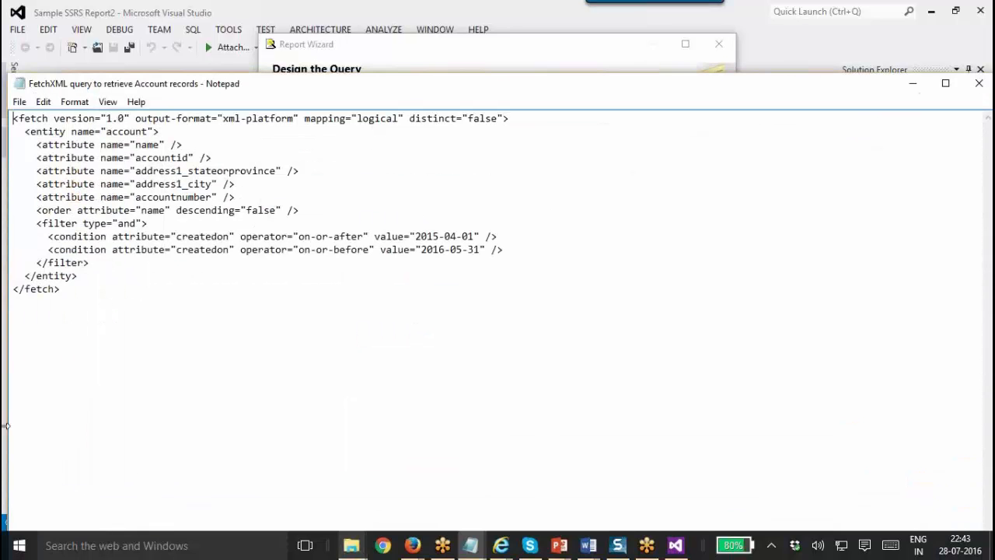
drag(87, 304, 4, 105)
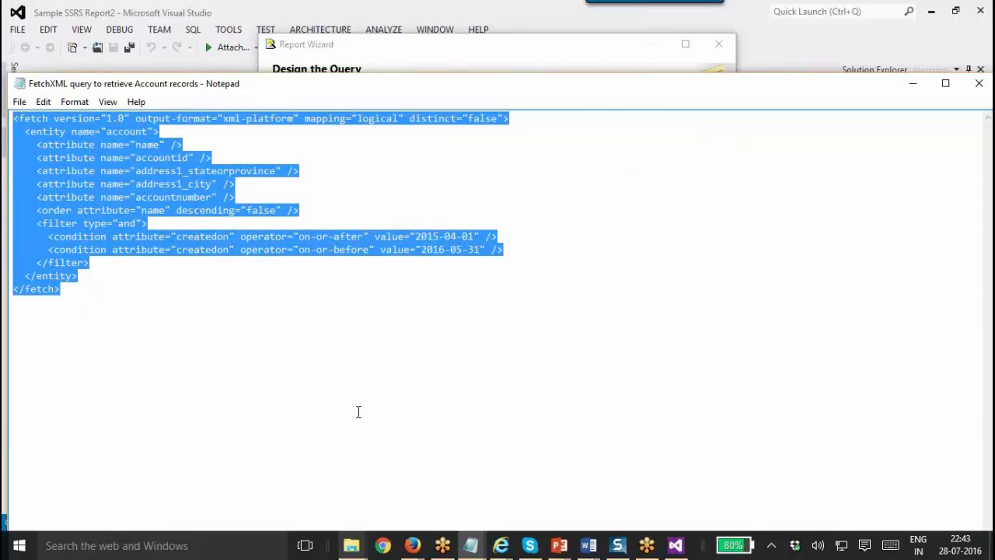
click(411, 543)
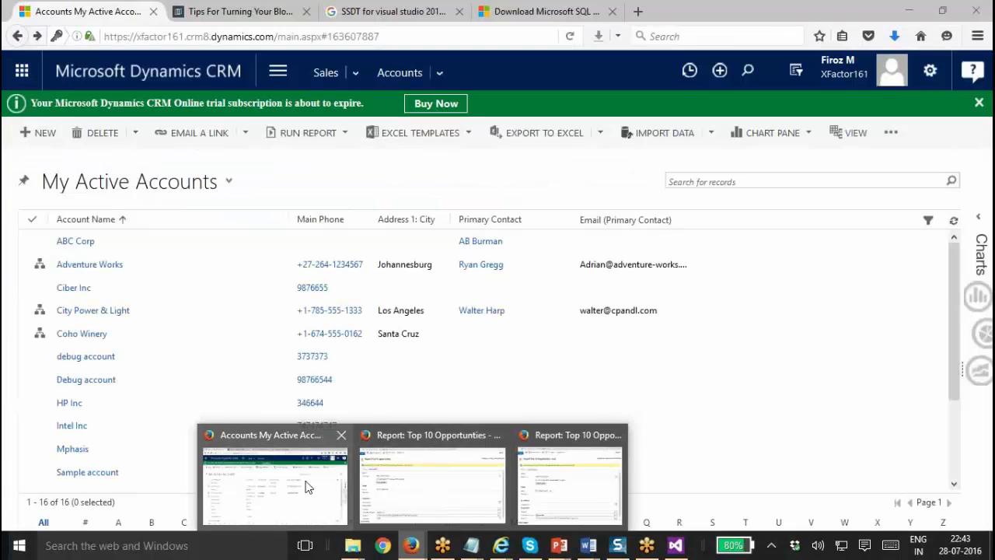
Open Advanced Find from My Active Accounts and reposition its window lower on screen.
mouse_move(391, 474)
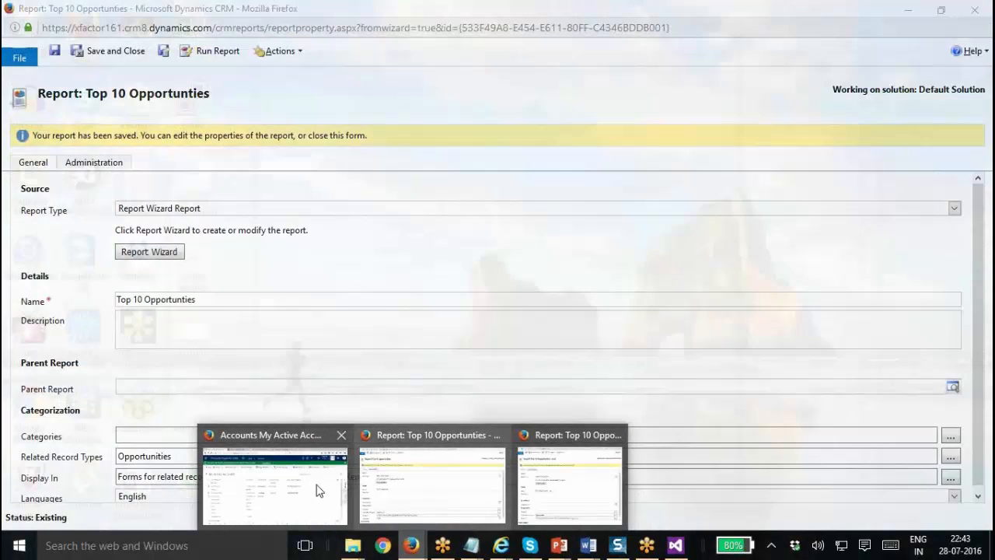
click(322, 488)
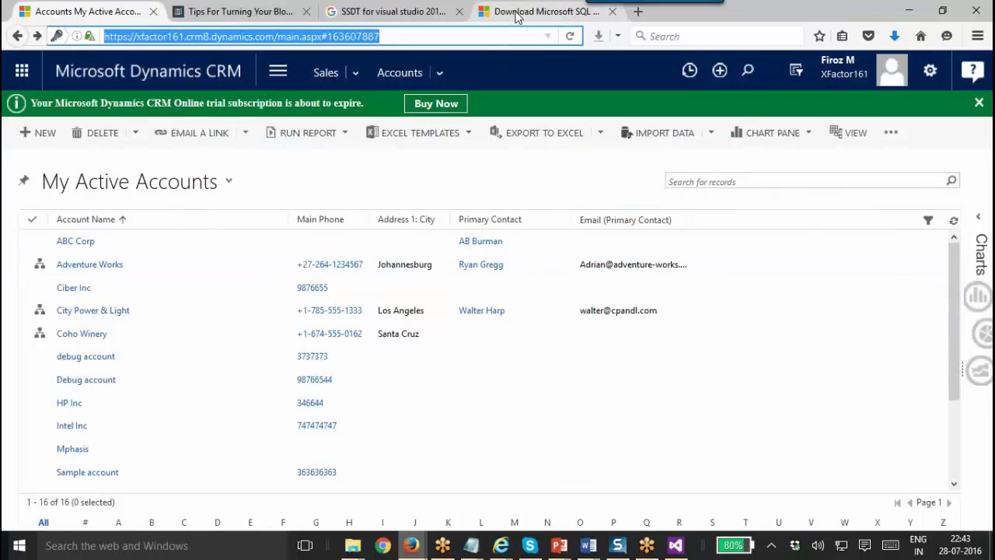
click(794, 70)
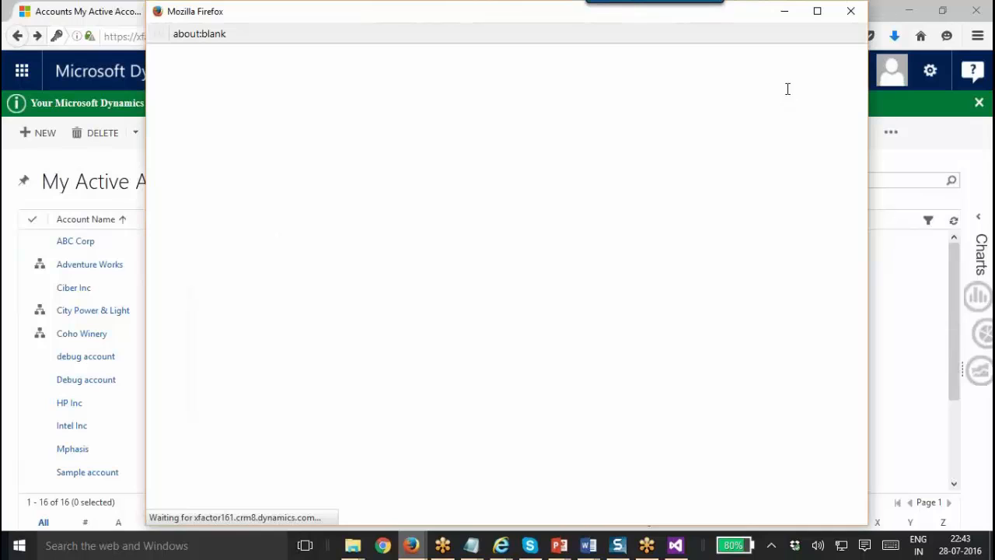
drag(478, 12, 475, 34)
drag(475, 69, 474, 72)
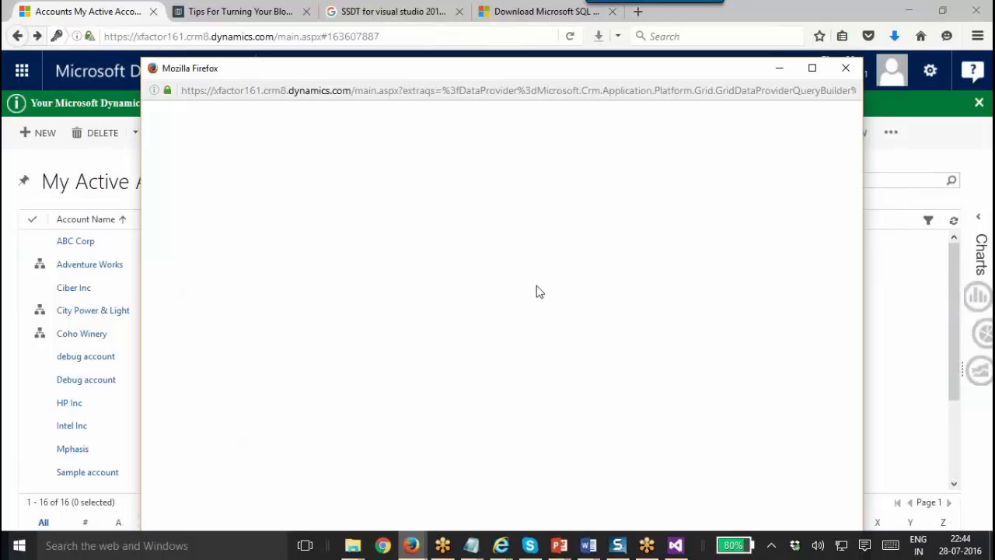
double_click(508, 73)
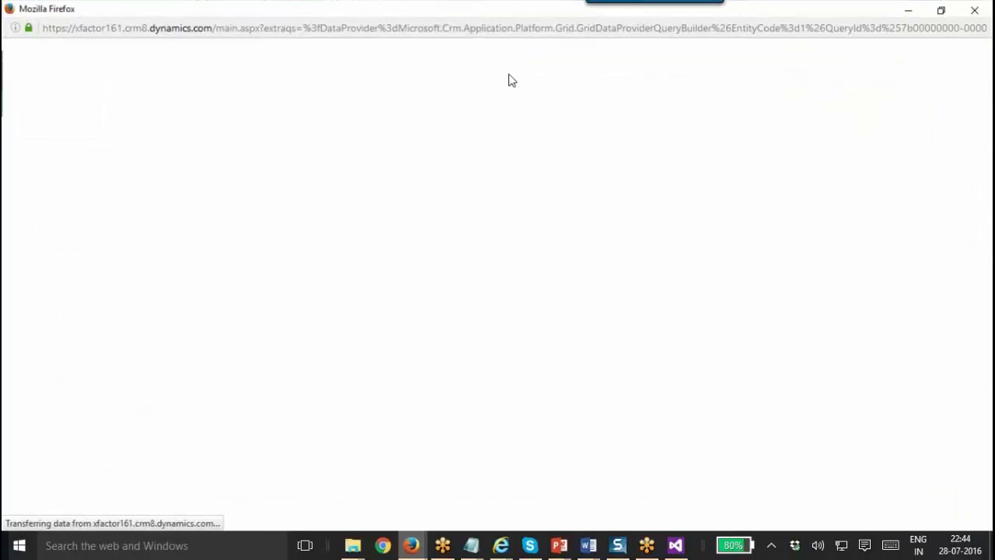
double_click(468, 11)
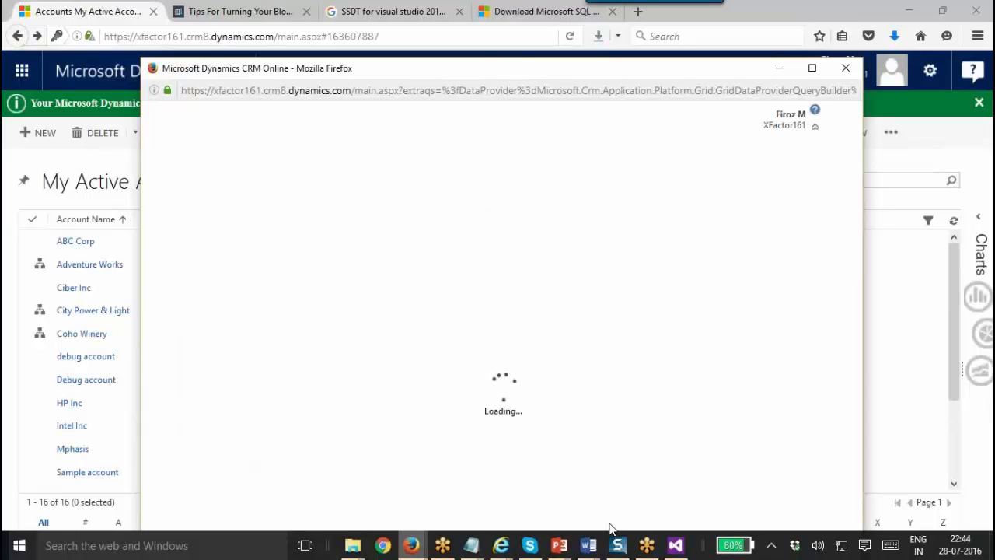
Bring the Notepad FetchXML query back to the front and clear its selection.
click(483, 546)
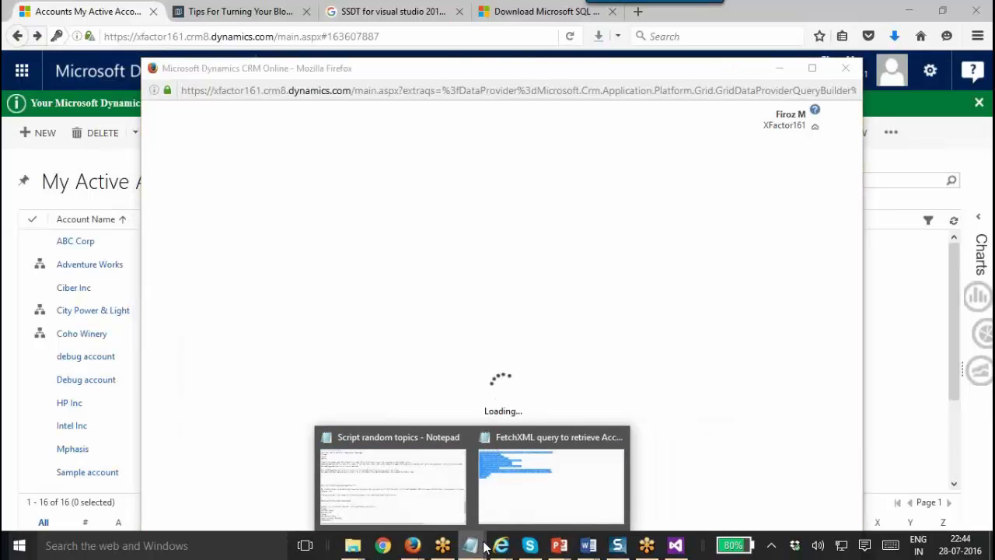
click(492, 478)
click(251, 225)
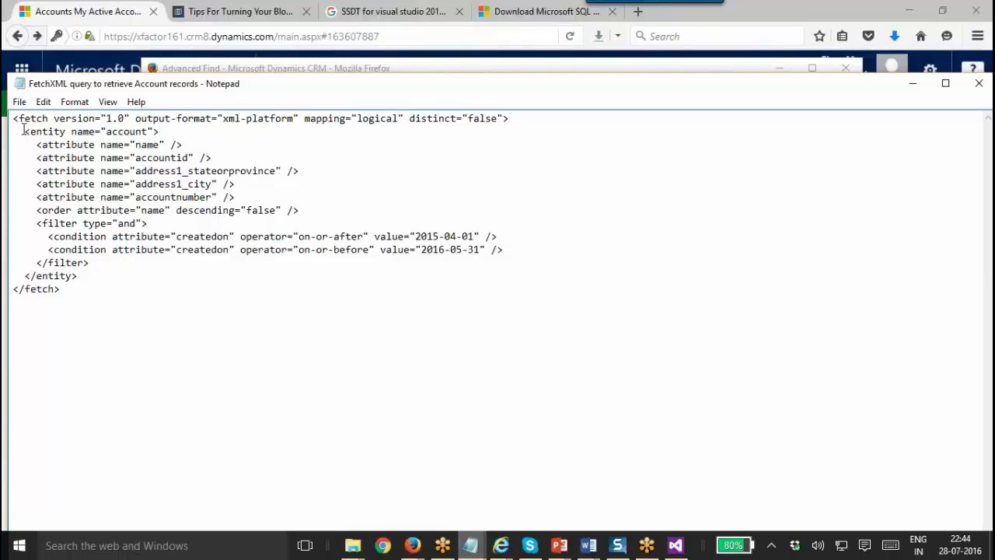
Highlight the opening fetch line, the entity block and the entity name 'account'.
mouse_move(13, 118)
mouse_down()
mouse_move(206, 109)
mouse_move(538, 118)
mouse_move(4, 103)
mouse_move(186, 142)
mouse_move(187, 130)
mouse_move(26, 131)
mouse_up()
click(142, 184)
click(186, 130)
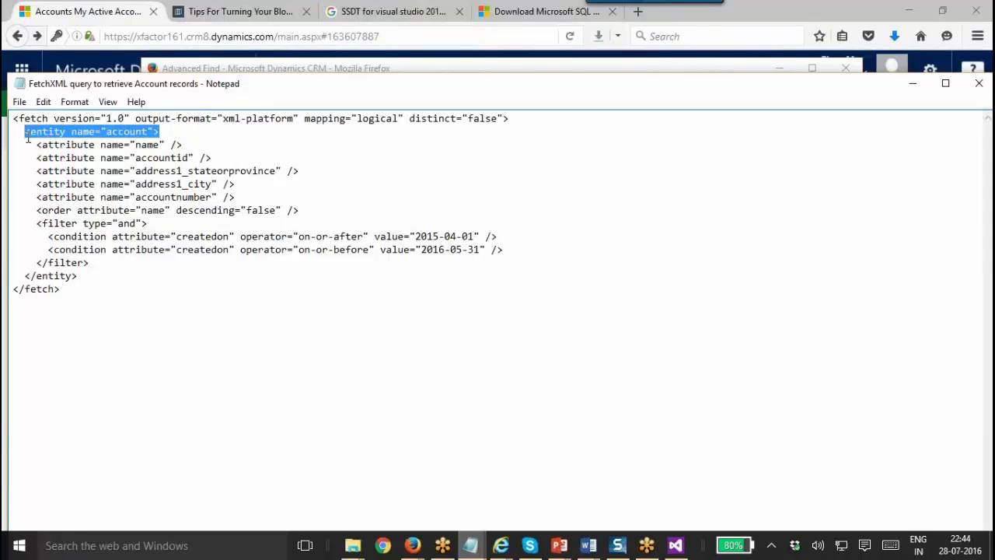
drag(84, 275, 12, 136)
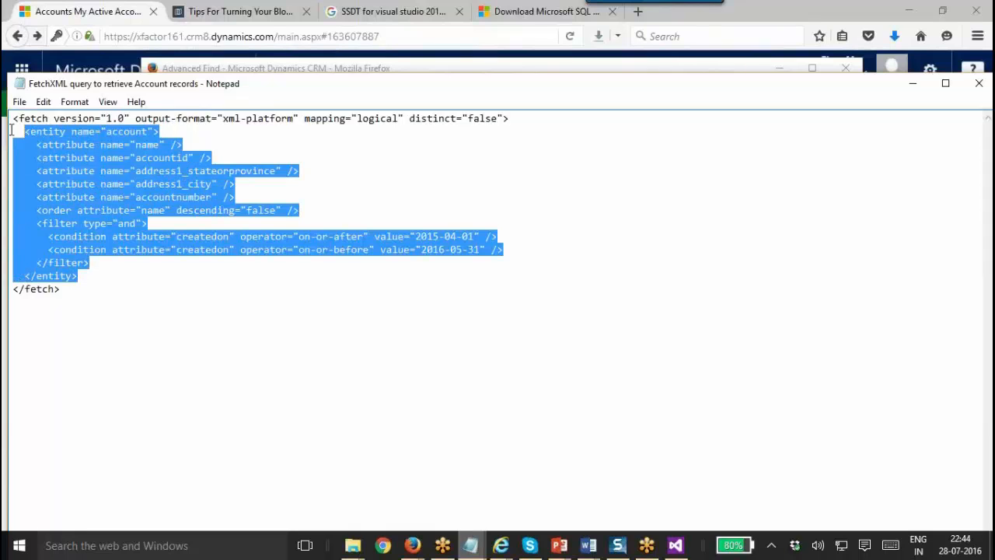
click(10, 131)
double_click(123, 133)
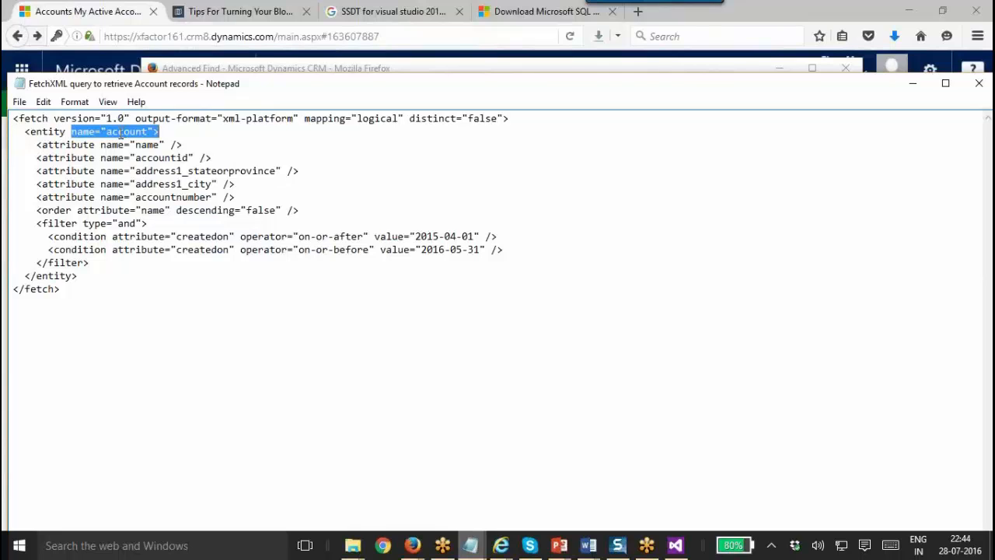
click(100, 146)
Highlight the name, accountid and address1_city attribute lines and the order line.
drag(180, 145, 25, 144)
drag(230, 158, 36, 164)
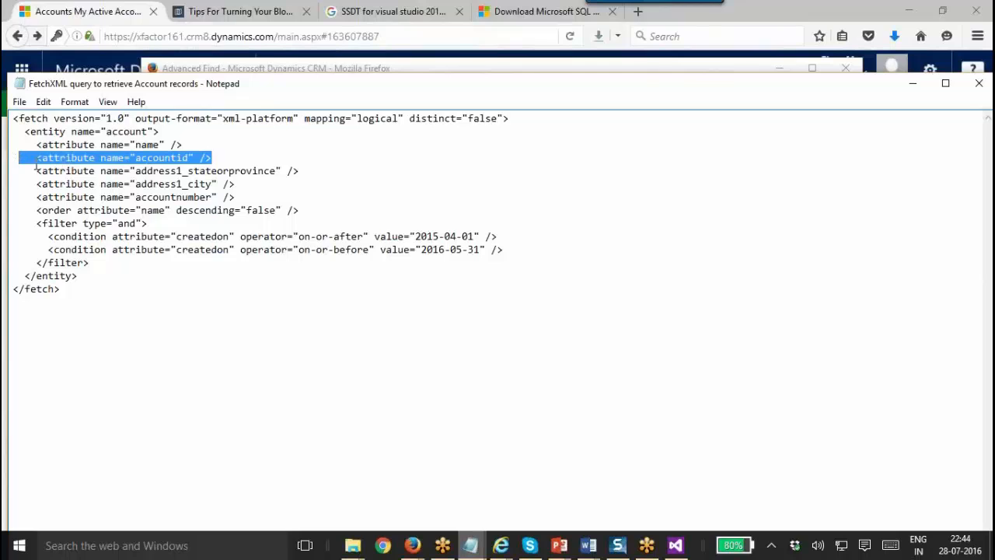
click(303, 173)
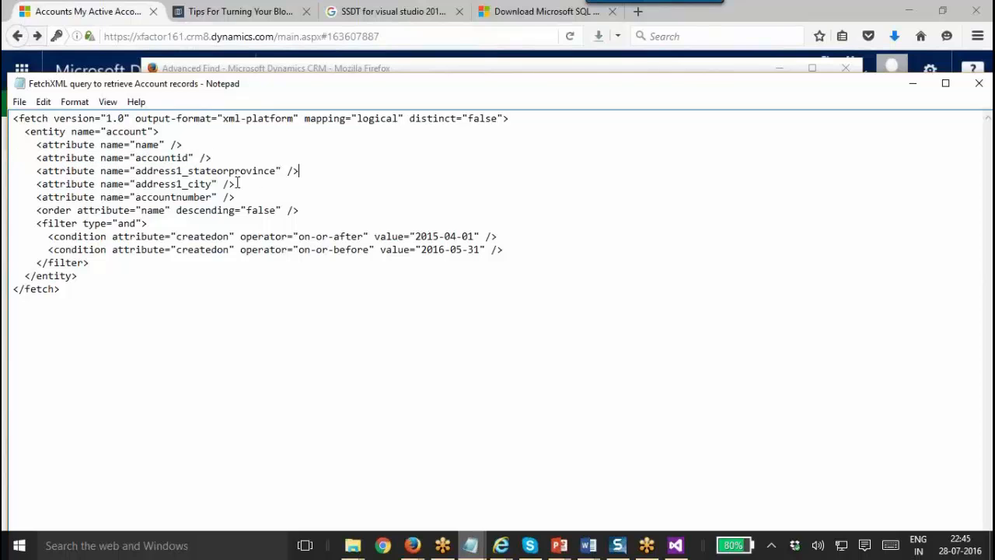
drag(236, 184, 302, 215)
click(193, 200)
click(304, 217)
Highlight the filter block, the createdon attribute and the condition operators.
drag(48, 237, 97, 262)
click(102, 244)
drag(114, 237, 231, 236)
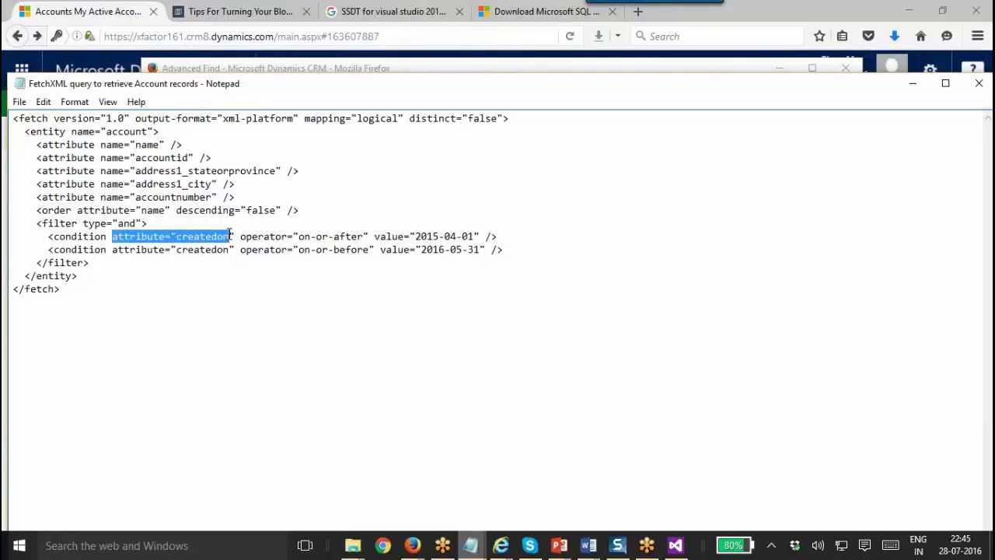
click(286, 238)
drag(299, 238, 342, 241)
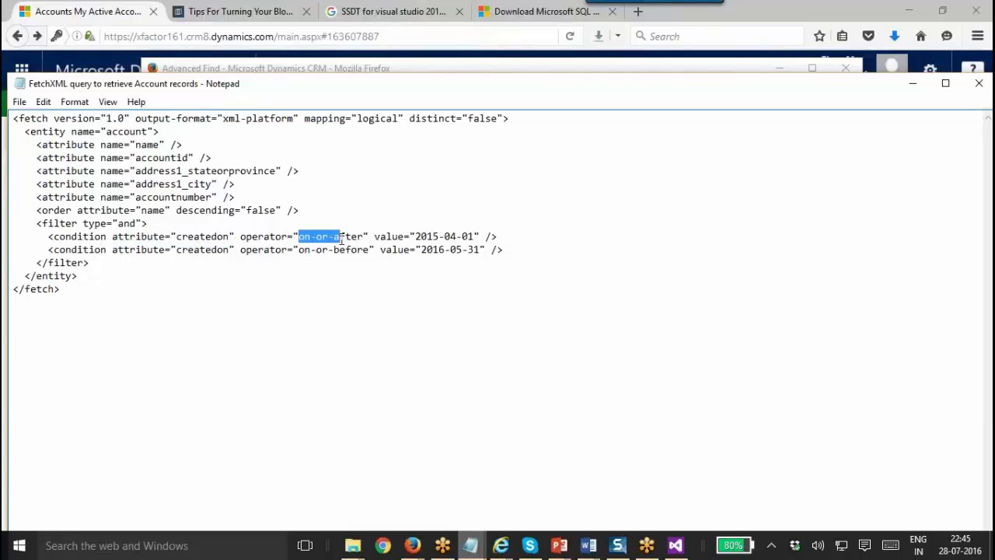
click(427, 239)
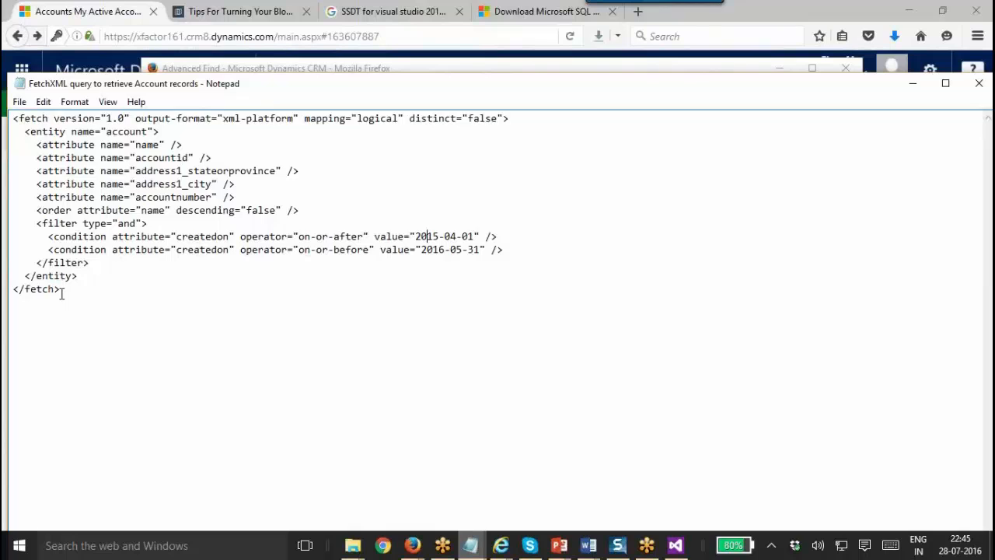
drag(60, 288, 9, 118)
click(111, 196)
Highlight the sort attribute and start date, then select the whole FetchXML query.
double_click(144, 212)
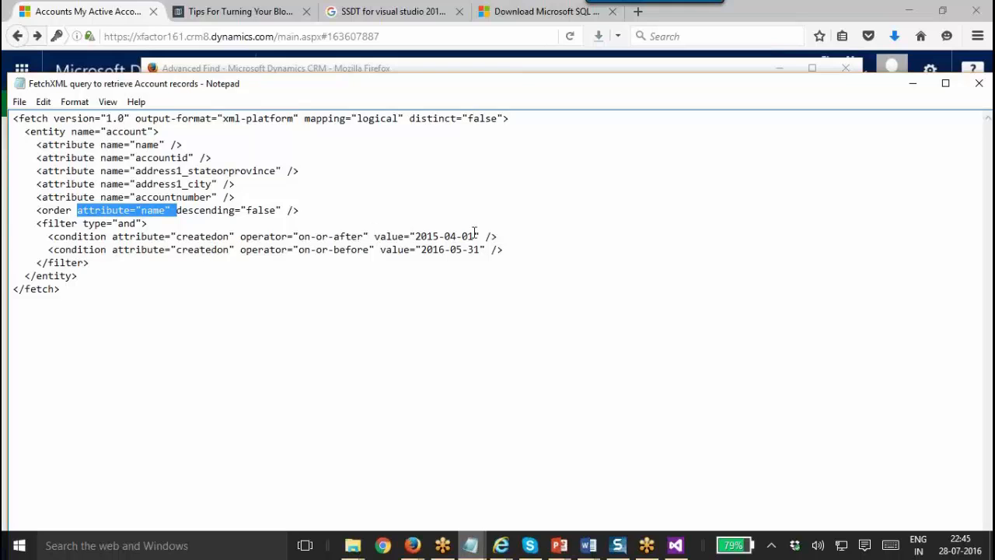
drag(475, 234, 419, 224)
click(241, 254)
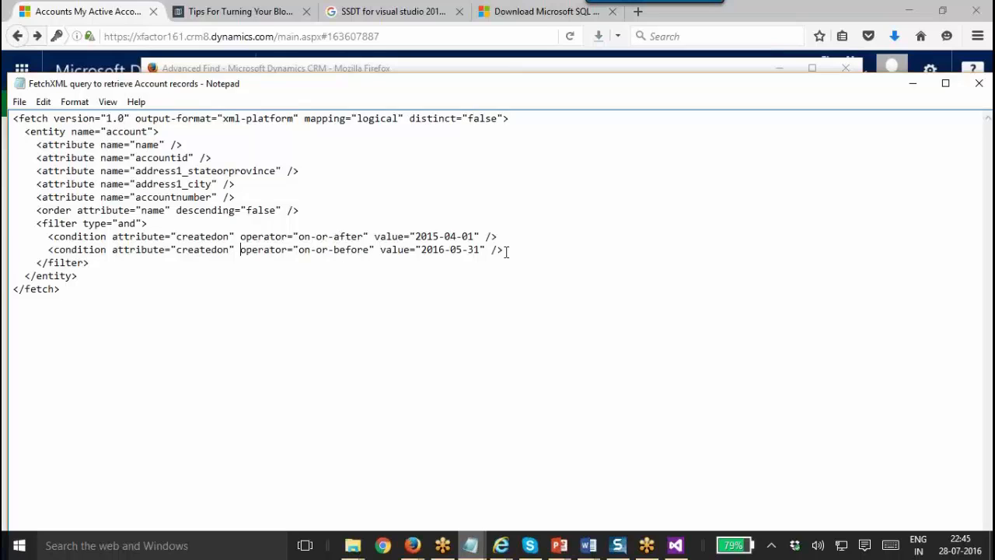
key(ctrl+a)
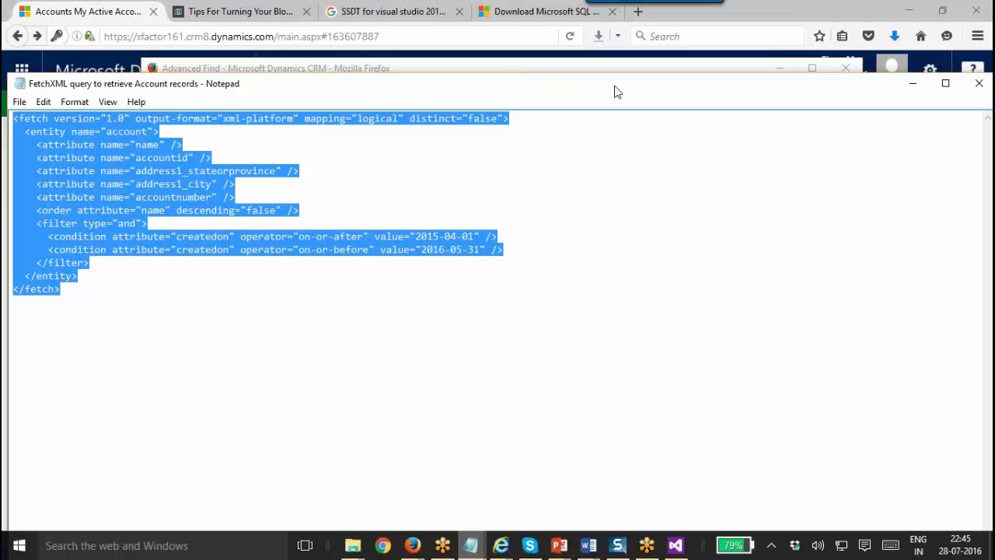
Start a new Advanced Find accounts query with an Account Name condition.
click(978, 83)
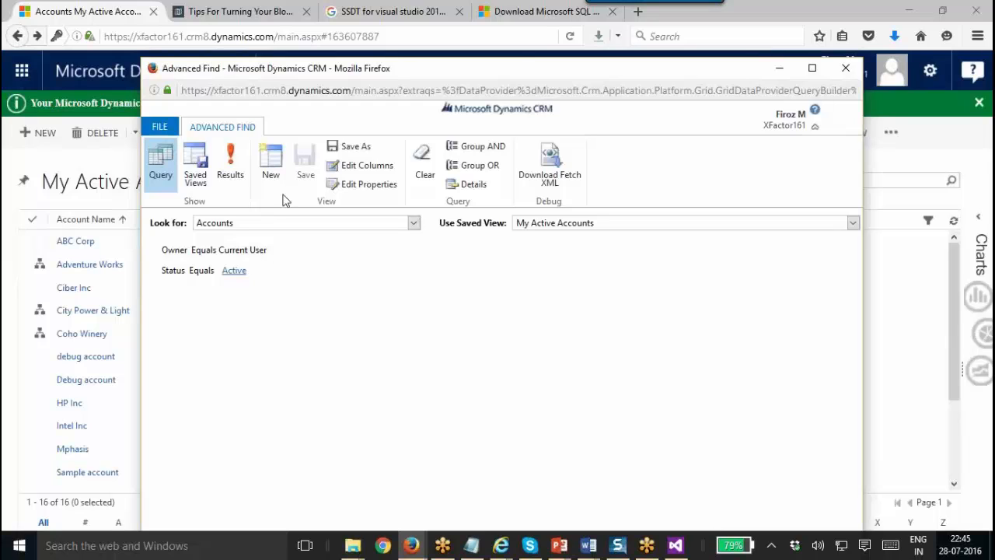
click(278, 175)
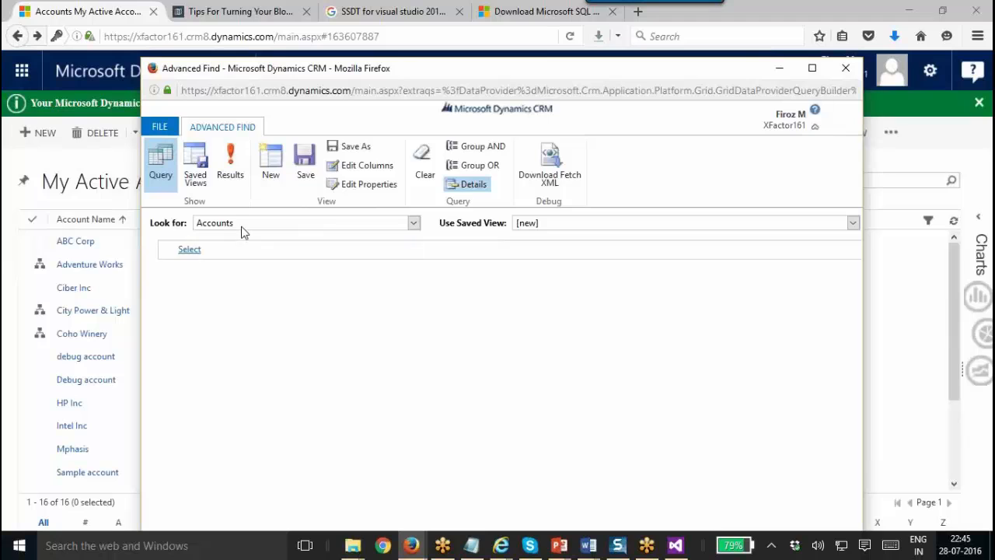
click(239, 250)
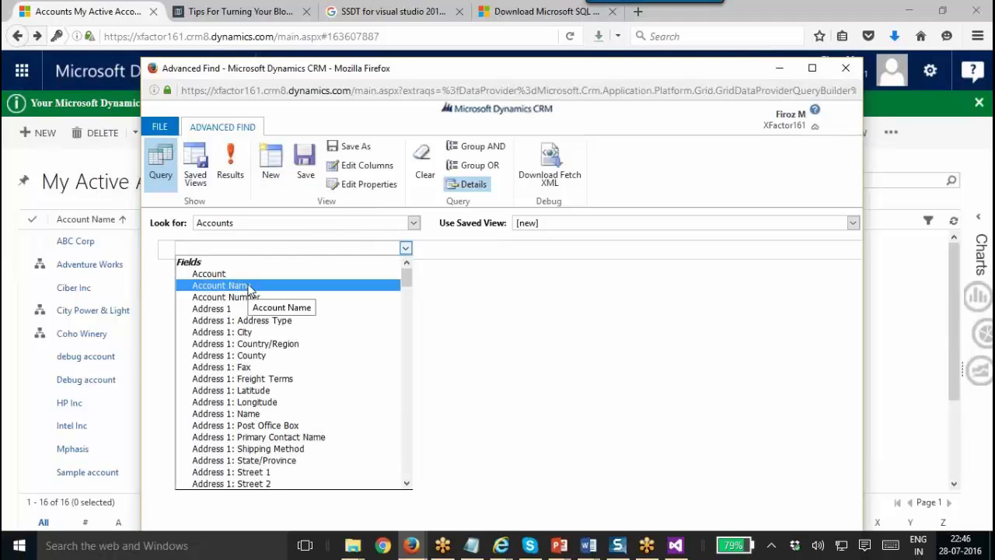
click(248, 285)
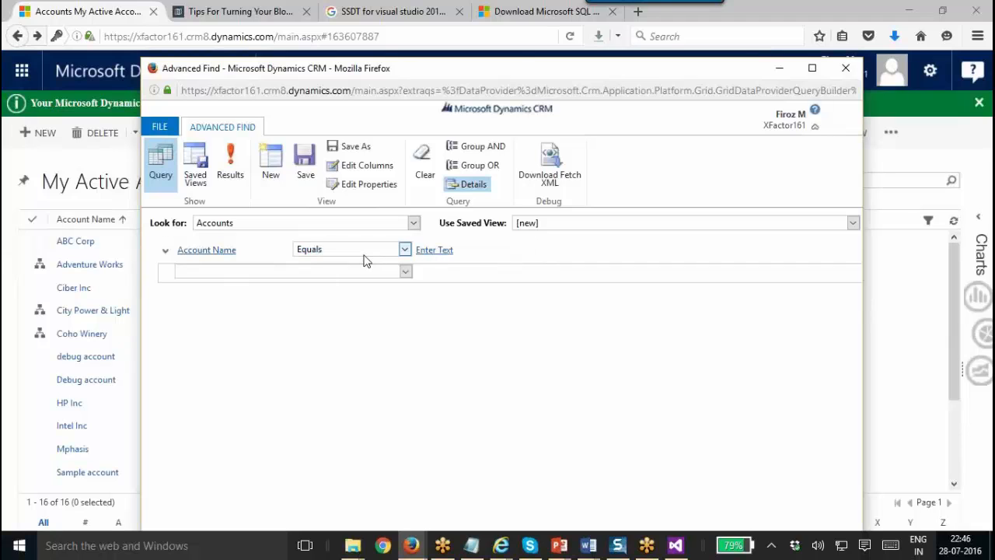
Remove the Primary Contact column from the query's column layout.
click(359, 173)
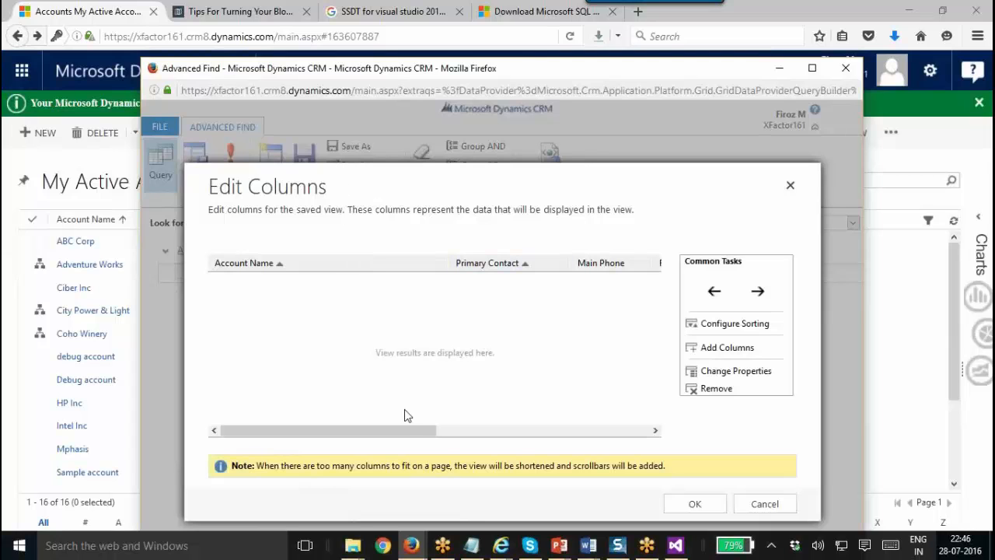
drag(412, 433, 477, 432)
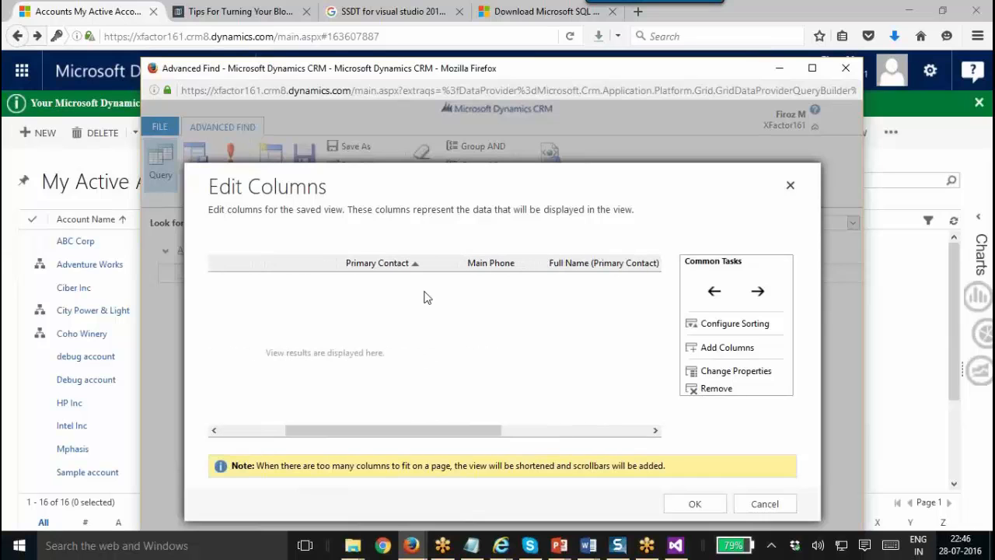
click(439, 268)
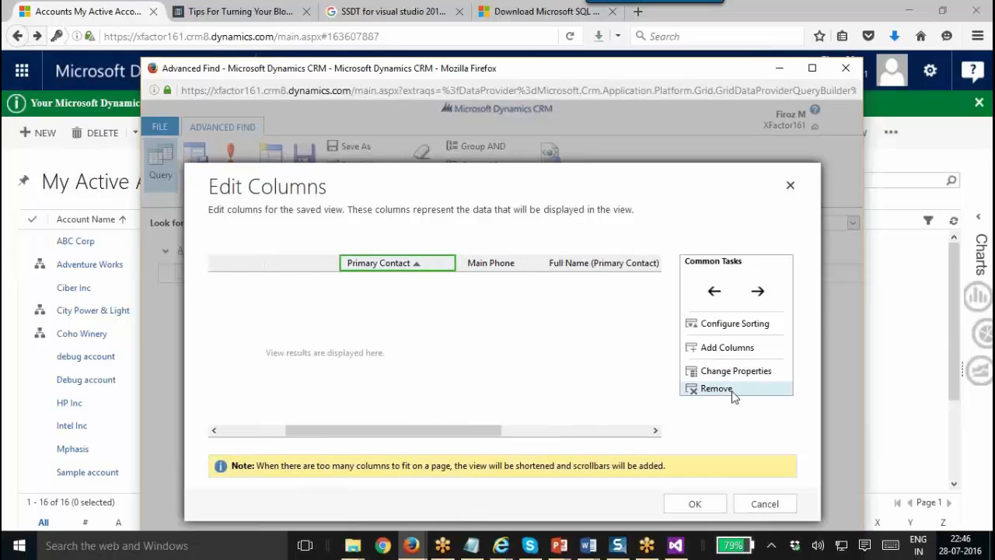
click(729, 393)
click(491, 309)
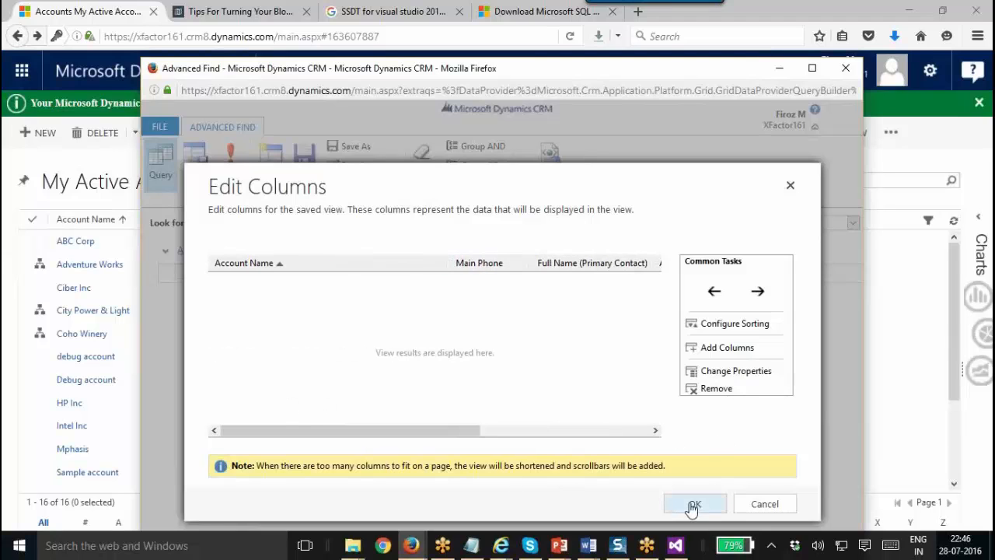
click(692, 503)
click(244, 256)
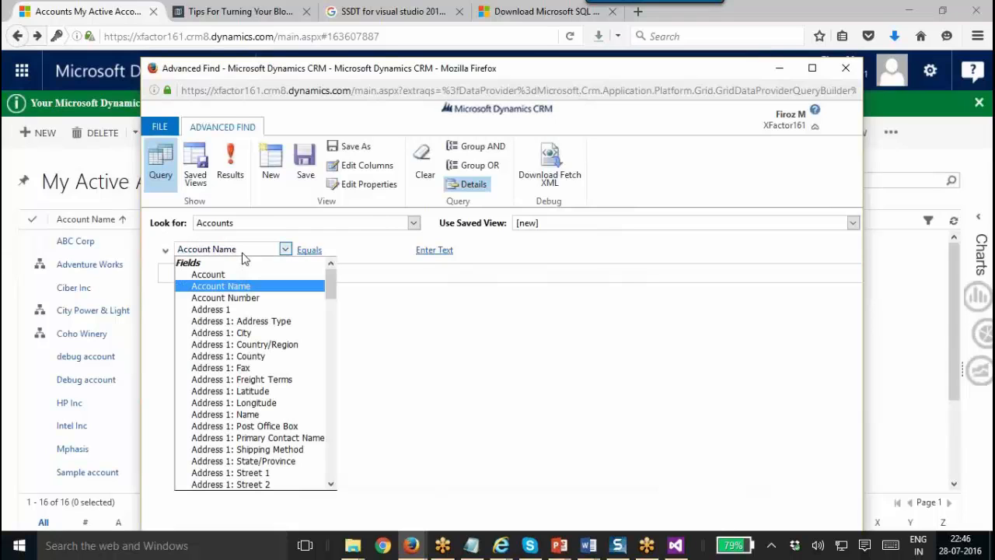
Add two conditions on the Created On field.
text(cr)
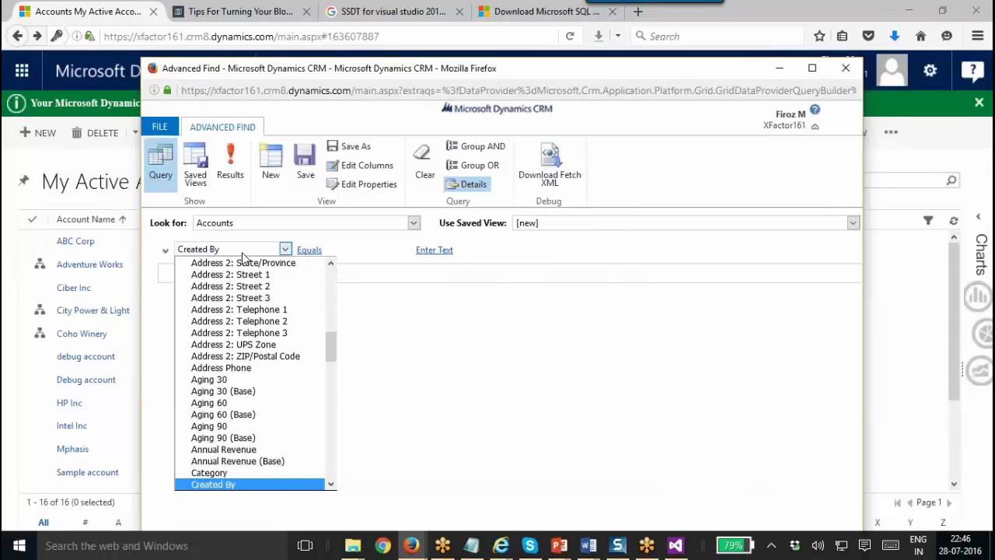
key(Down)
key(Down)
key(Down)
key(Down)
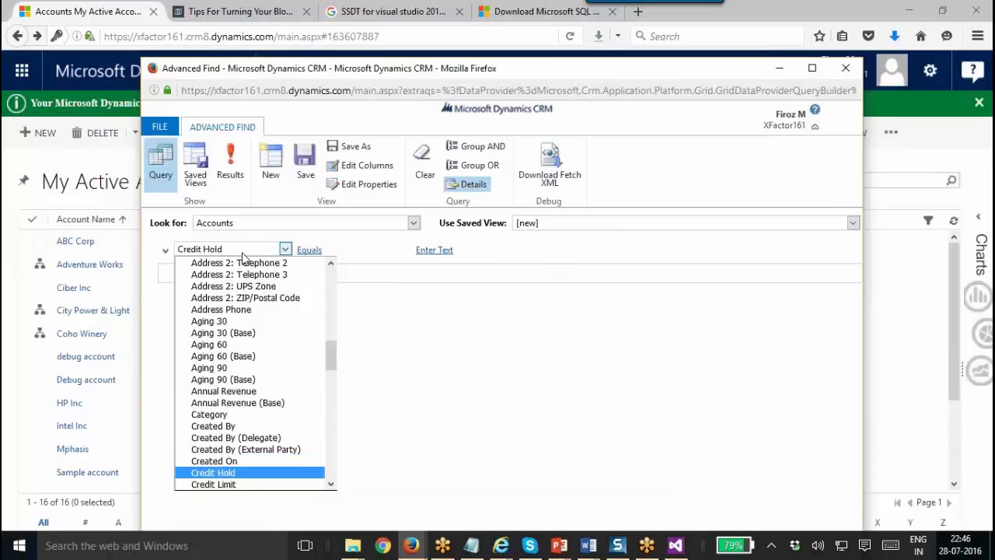
key(Up)
key(Return)
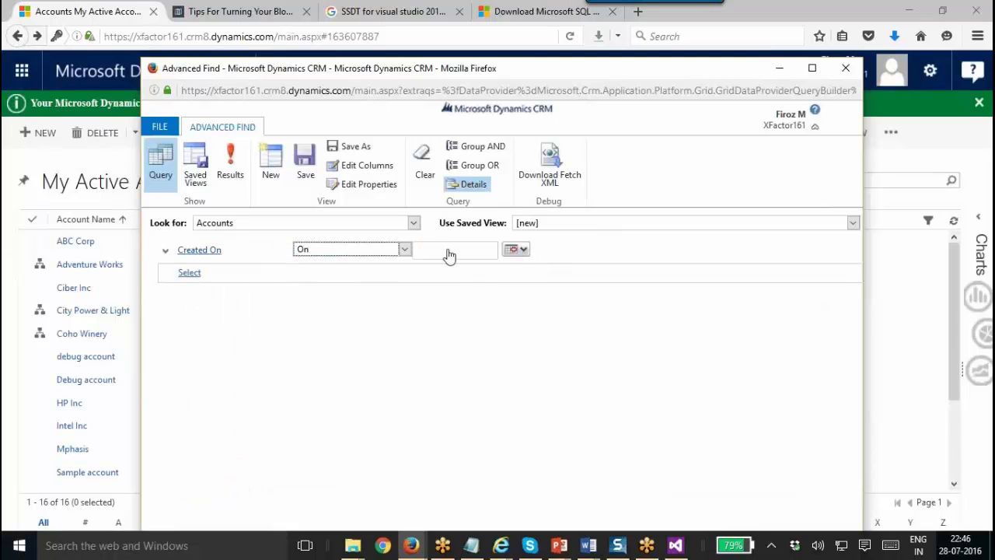
click(516, 249)
click(527, 336)
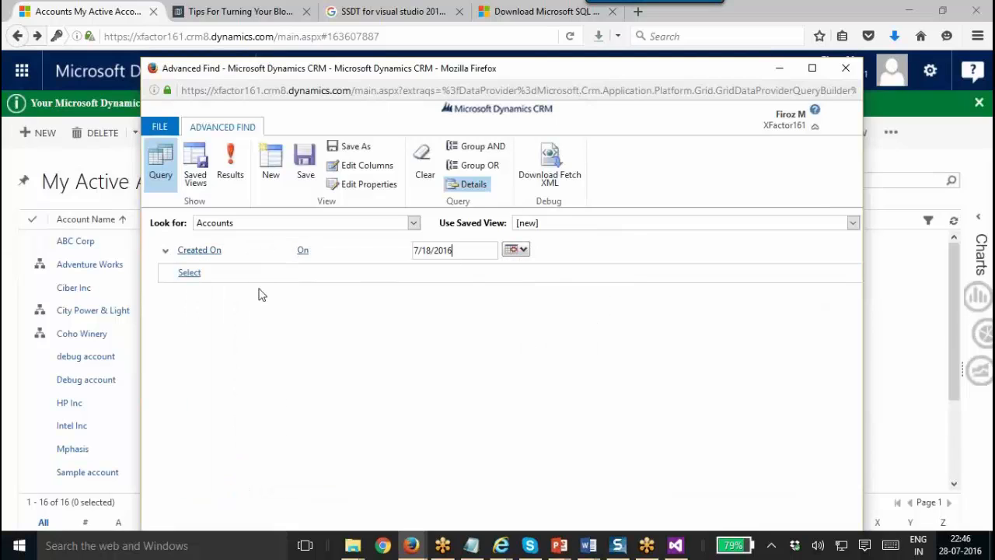
click(227, 276)
key(c)
key(Down)
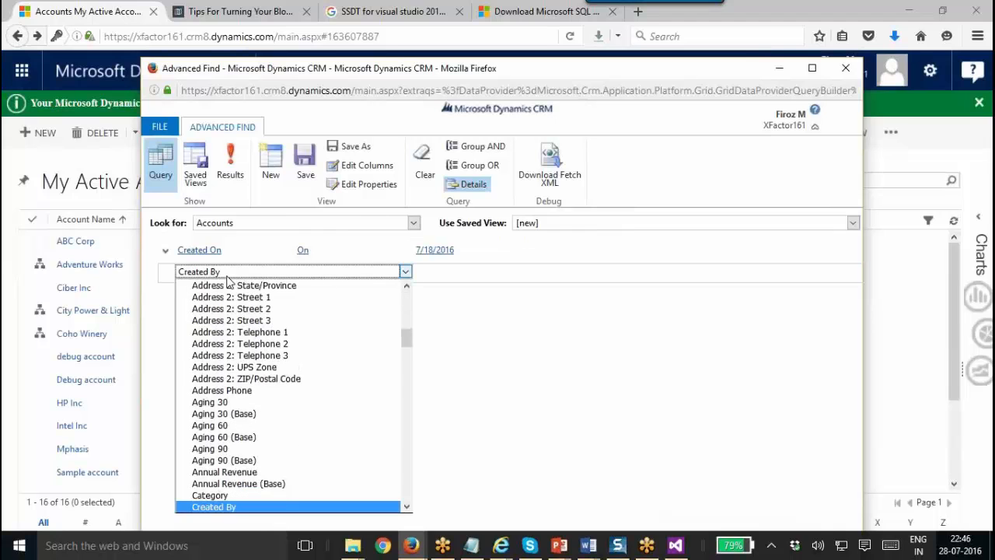
key(Down)
key(Down)
key(Down)
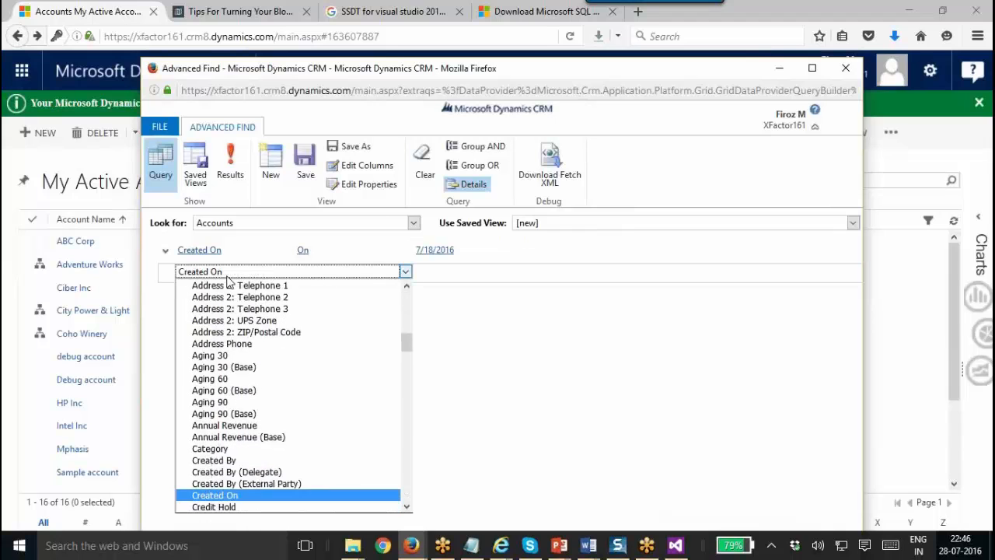
key(Return)
Make the first Created On condition On or Before and the second On or After.
click(333, 251)
click(333, 250)
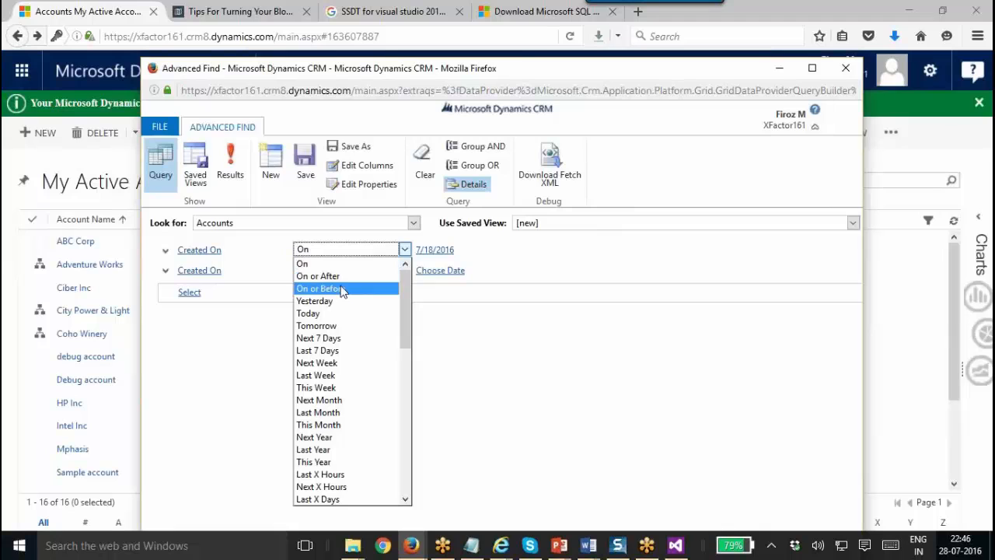
key(Escape)
click(334, 272)
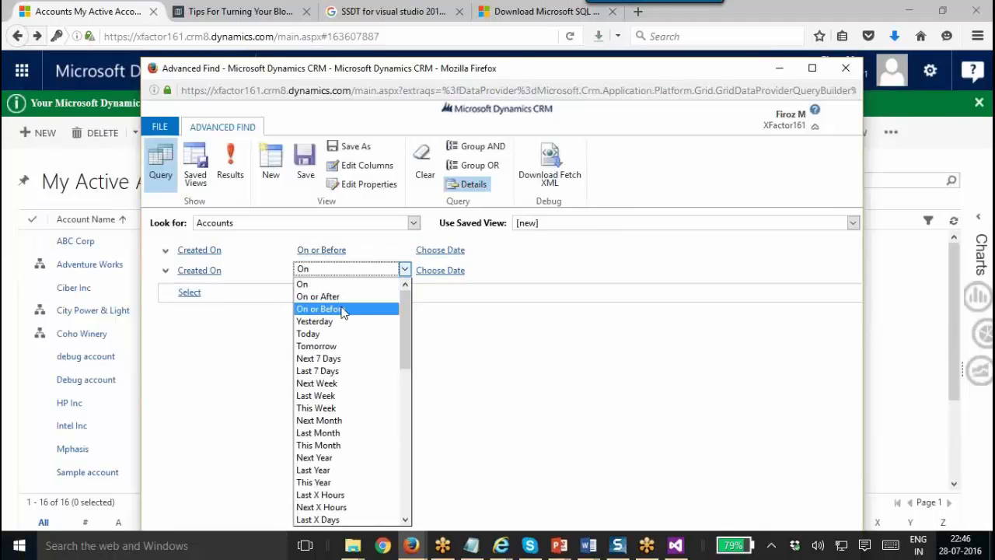
click(347, 298)
Set the dates to 10/7/2016 for On or Before and 6/30/2016 for On or After.
click(442, 250)
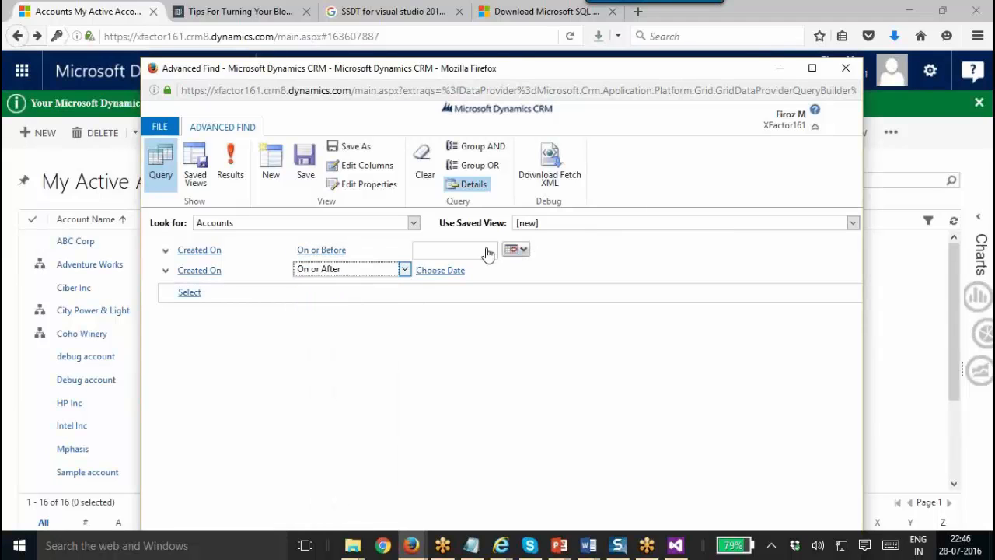
click(513, 250)
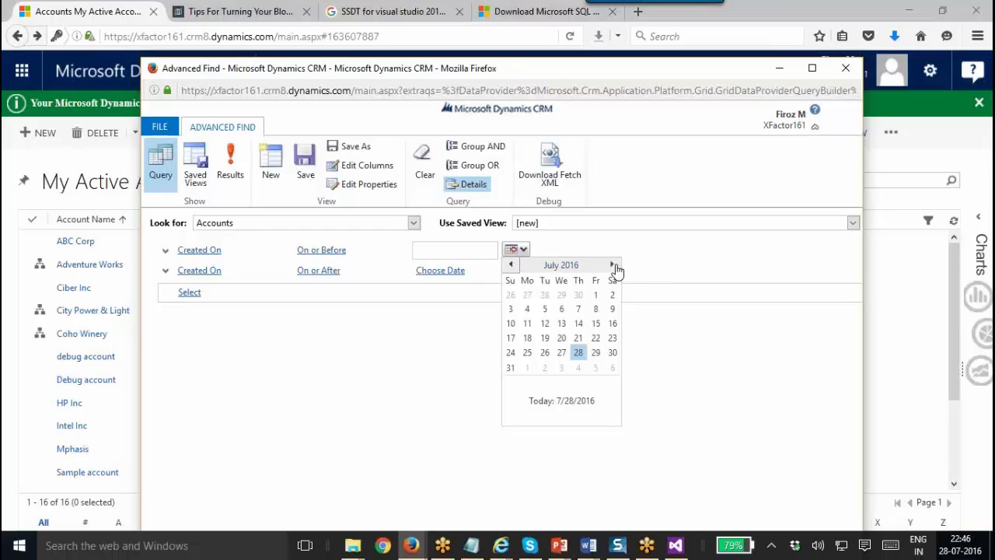
double_click(613, 267)
click(613, 266)
click(594, 308)
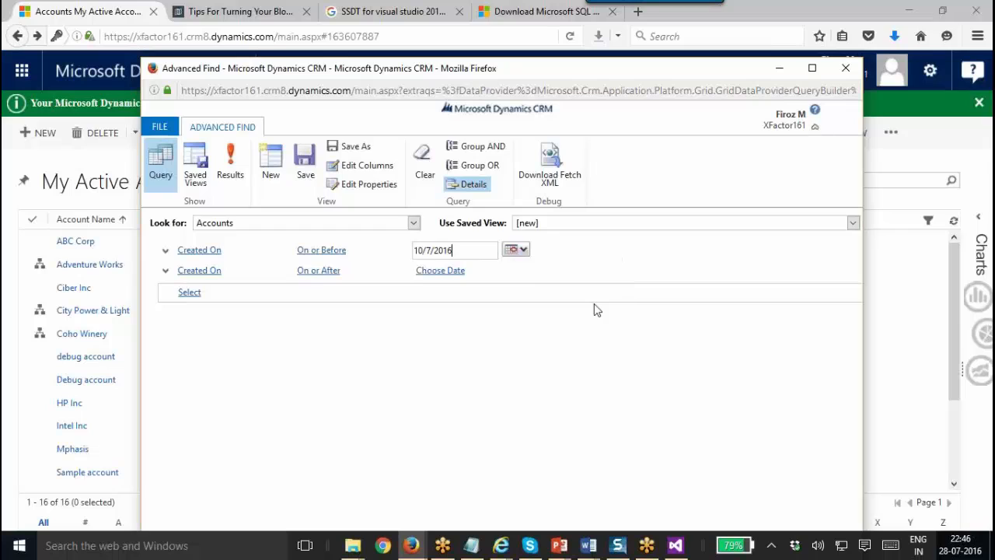
click(517, 272)
click(520, 269)
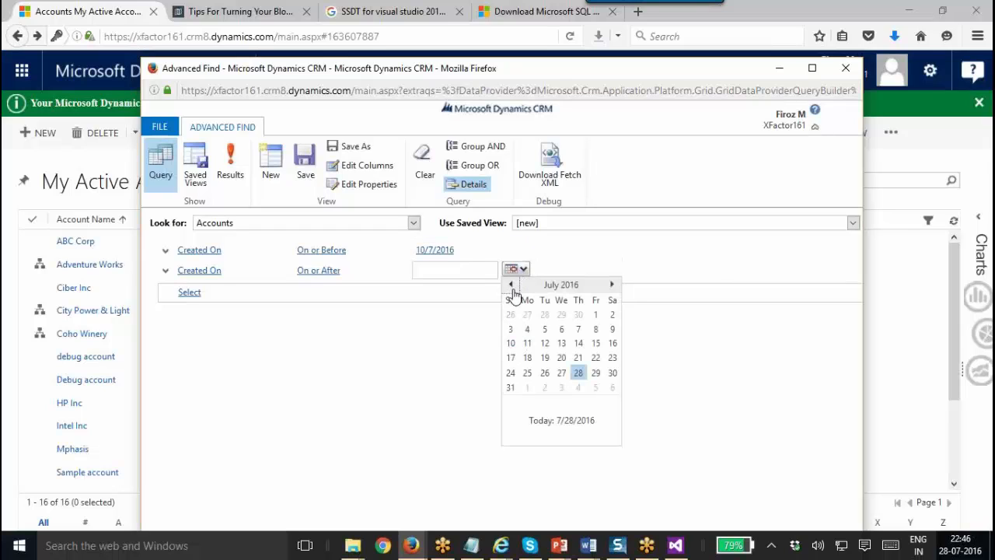
click(510, 284)
click(578, 372)
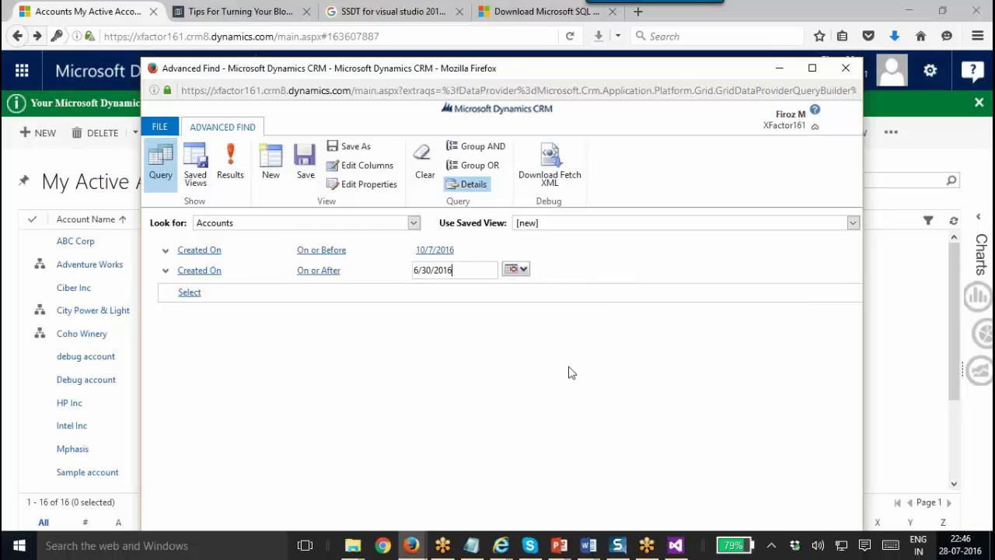
Preview the matching accounts, then download and save the query as FetchXML.xml.
click(231, 175)
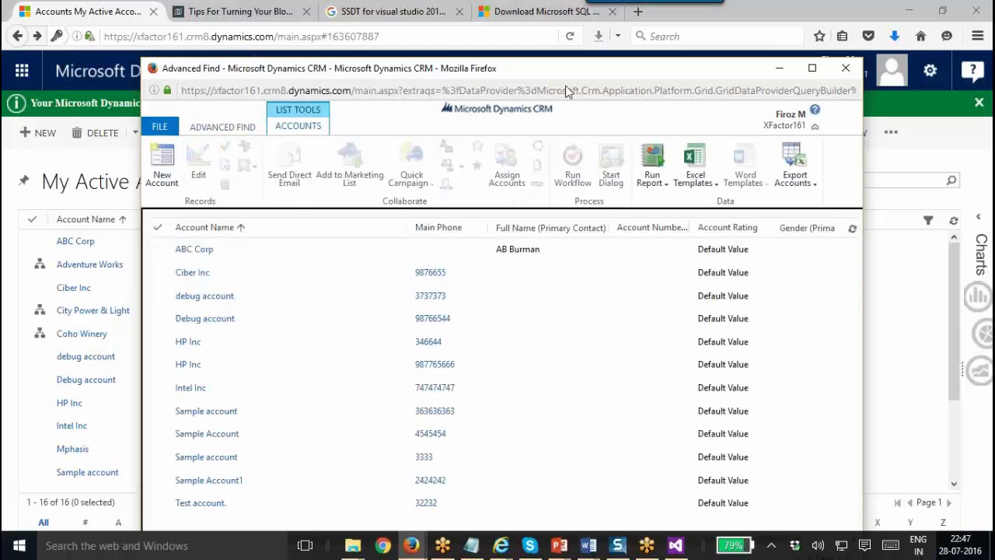
click(240, 125)
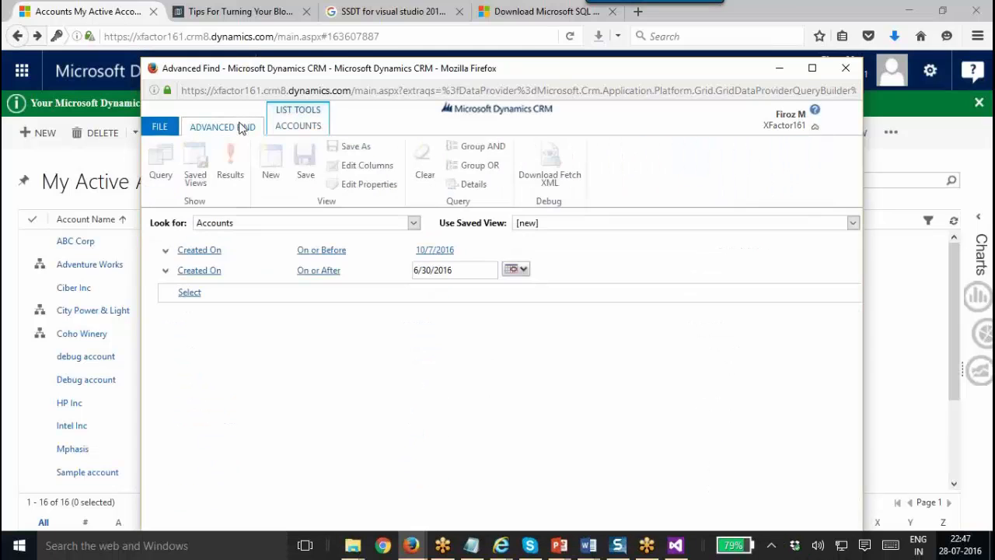
click(551, 167)
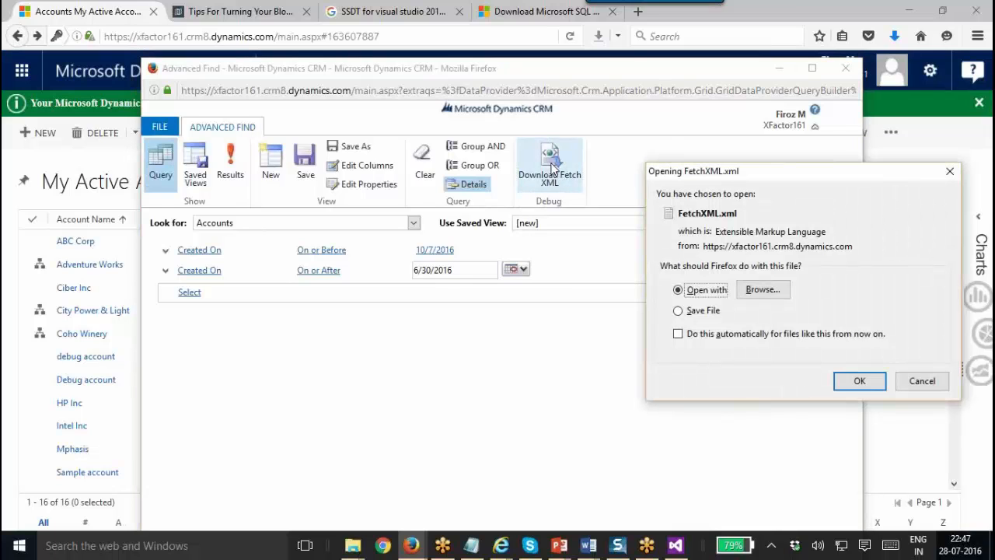
click(706, 311)
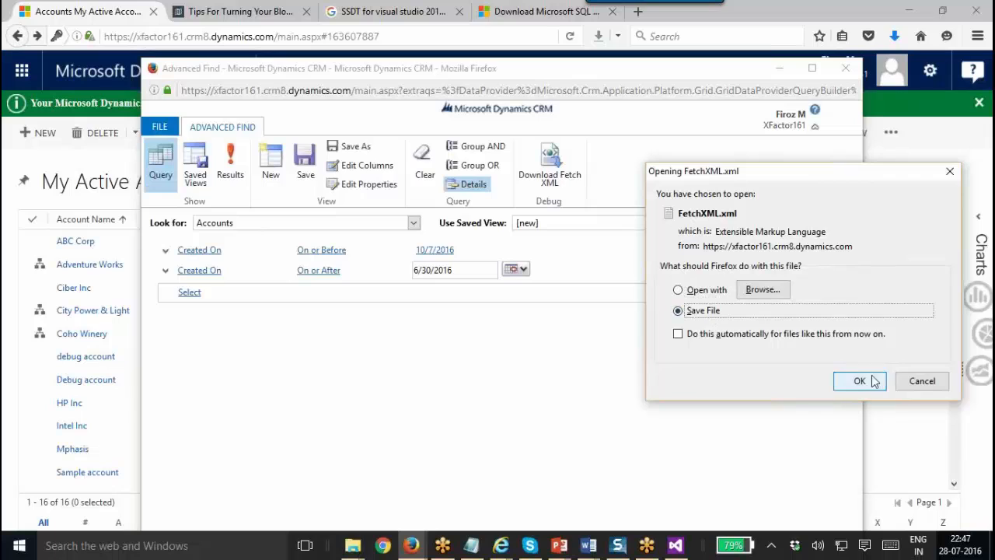
click(872, 380)
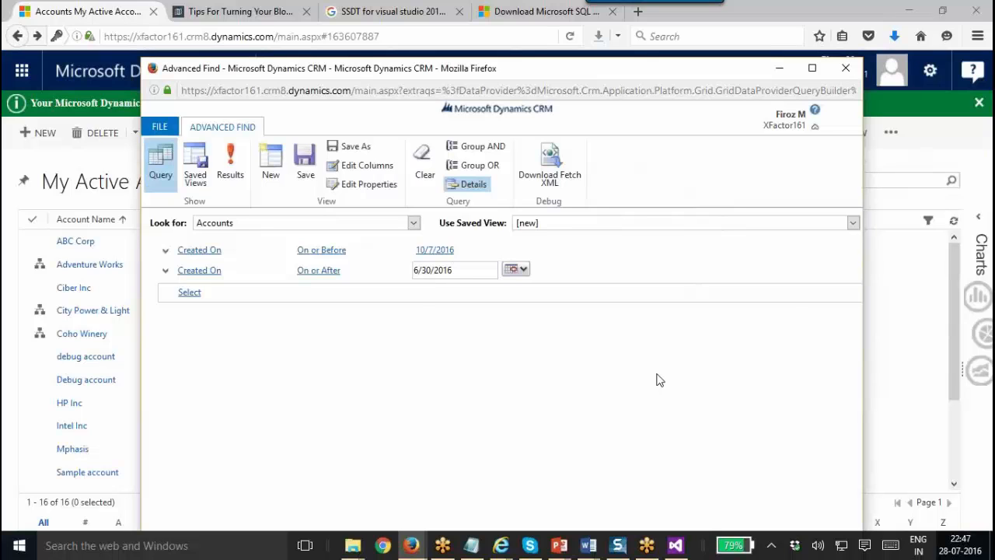
Open the downloaded FetchXML file from Firefox, then close the FetchXML(1) Word document.
click(893, 39)
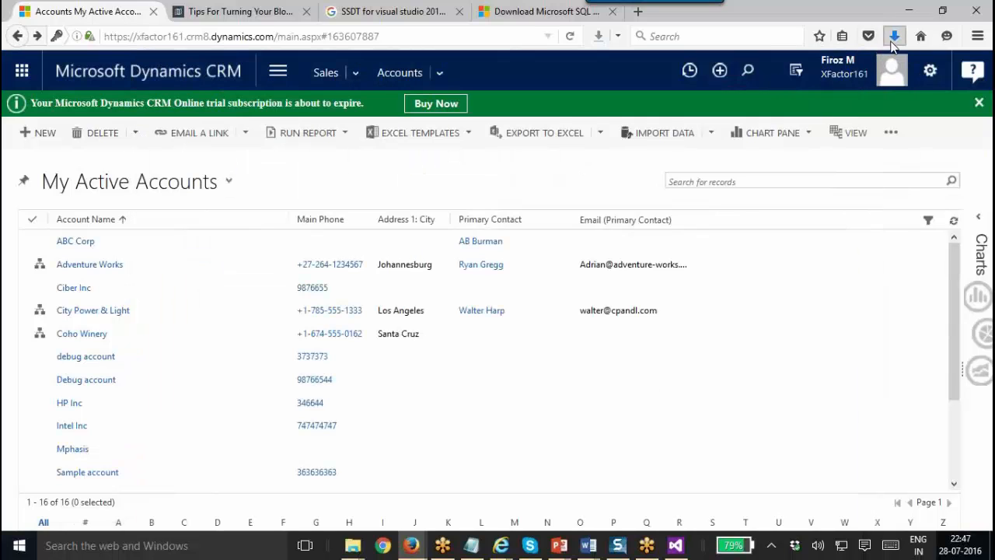
click(763, 93)
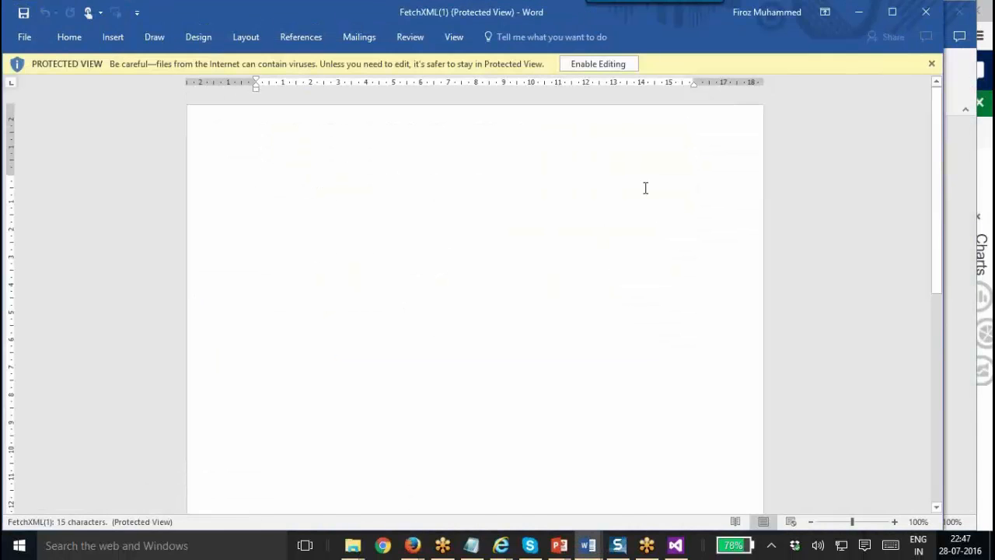
double_click(642, 20)
click(920, 80)
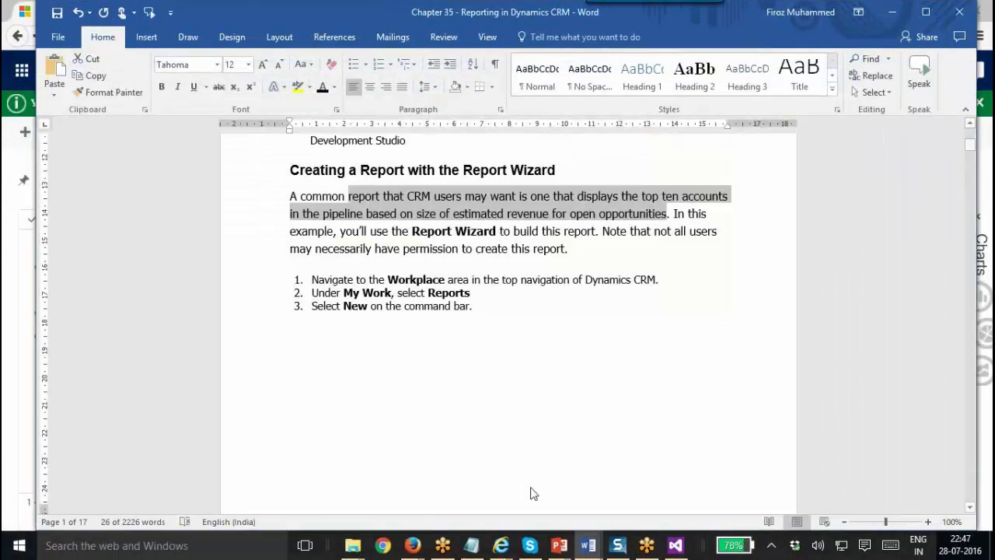
Show FetchXML(1) in the Downloads folder through Firefox's downloads list.
mouse_move(416, 547)
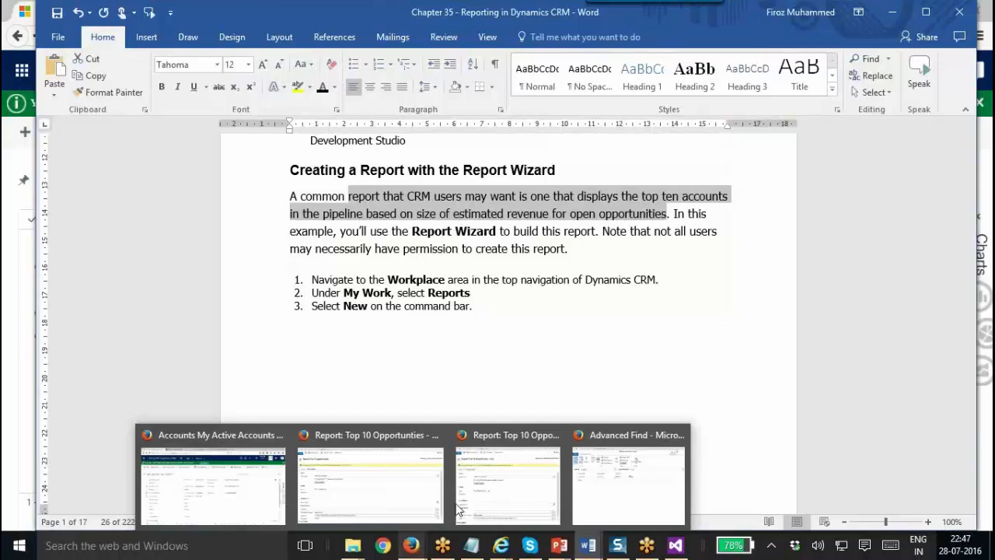
click(233, 482)
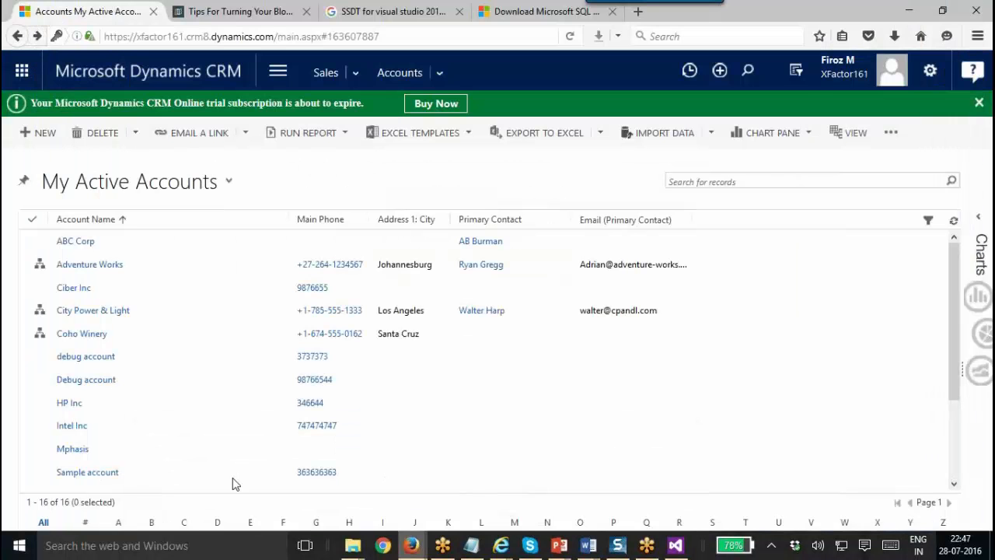
click(894, 35)
click(886, 88)
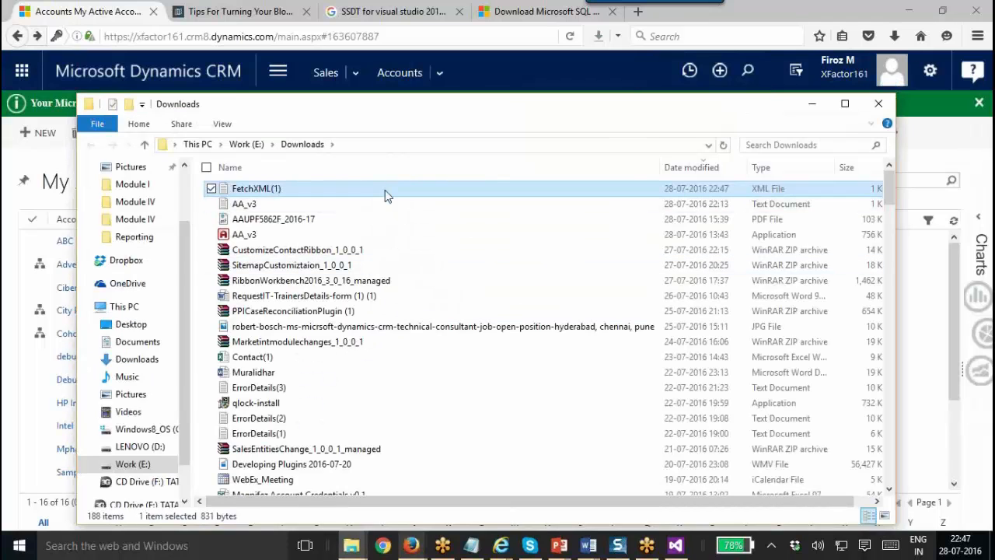
Open FetchXML(1) in Notepad, copy its entire query text, then close Notepad.
right_click(387, 194)
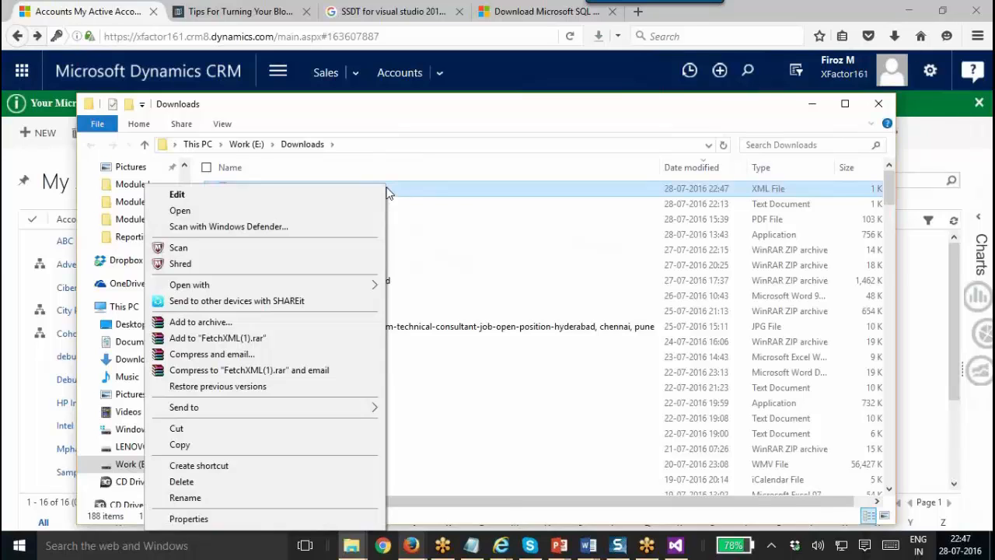
mouse_move(332, 284)
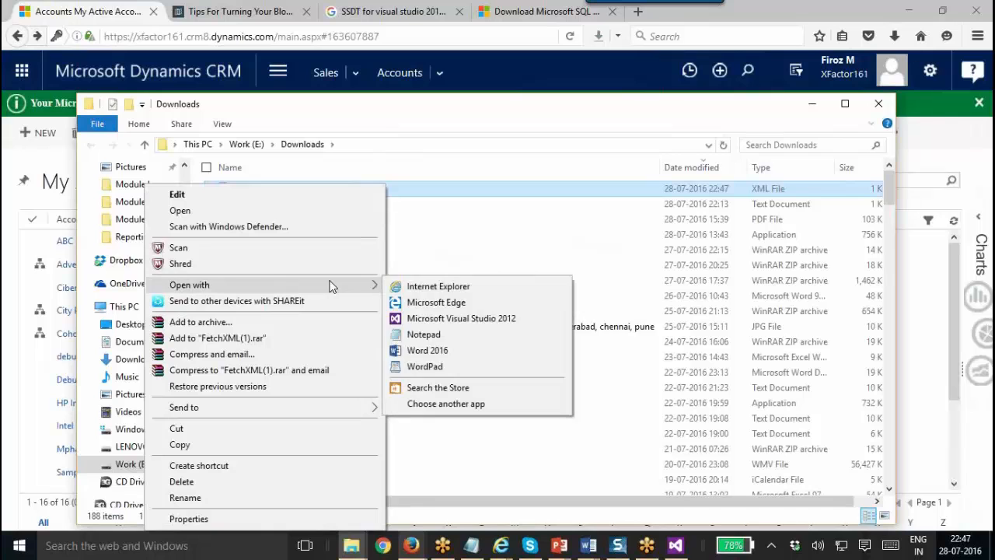
click(462, 333)
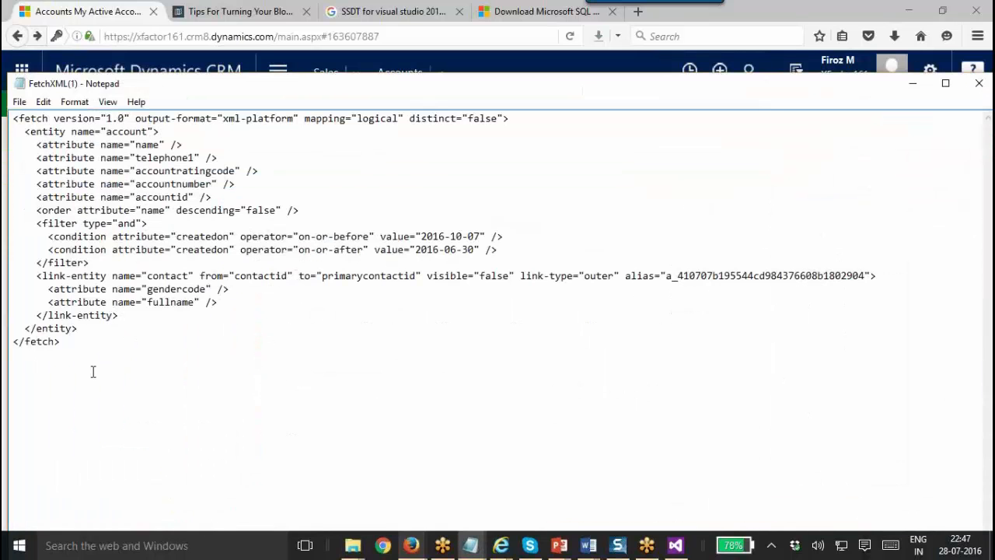
key(ctrl+a)
key(ctrl+c)
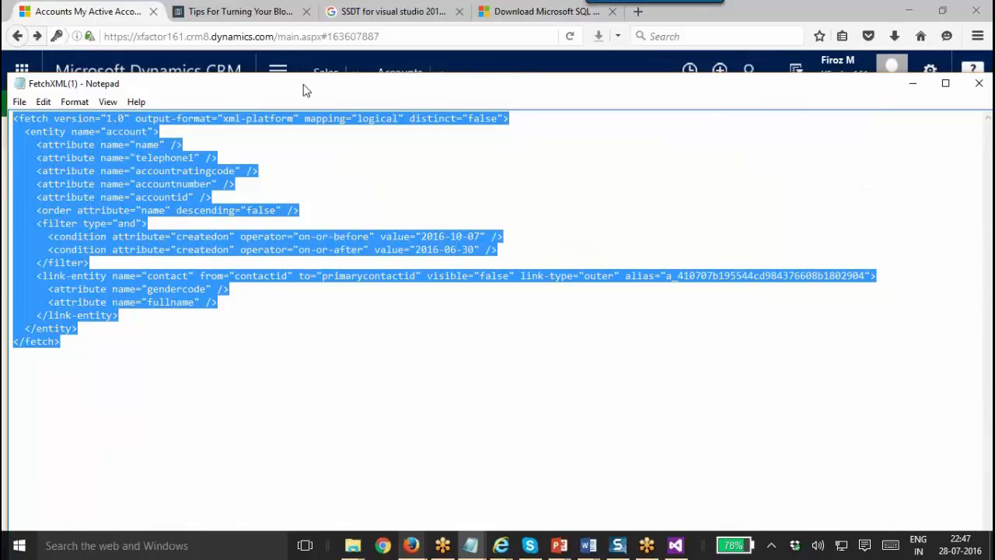
drag(285, 94, 244, 114)
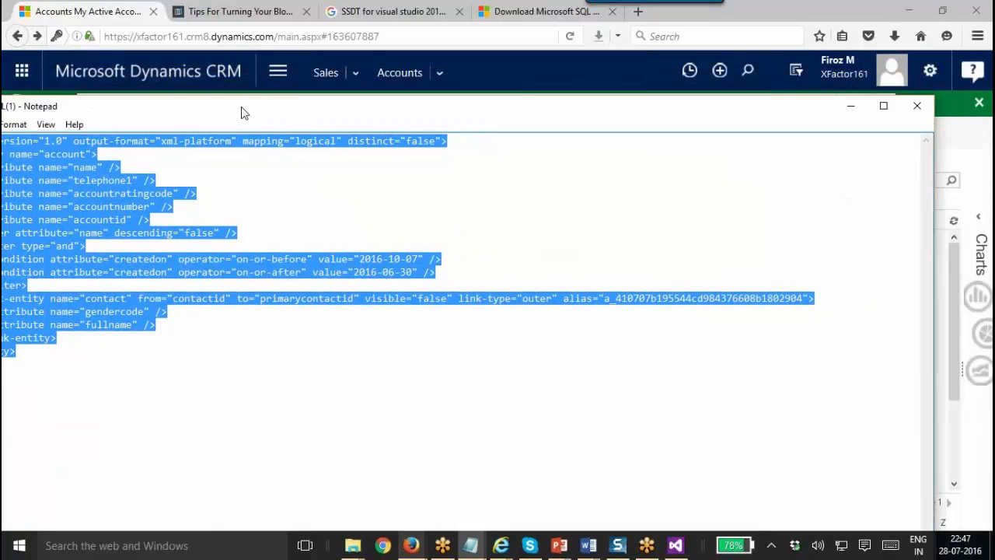
click(916, 106)
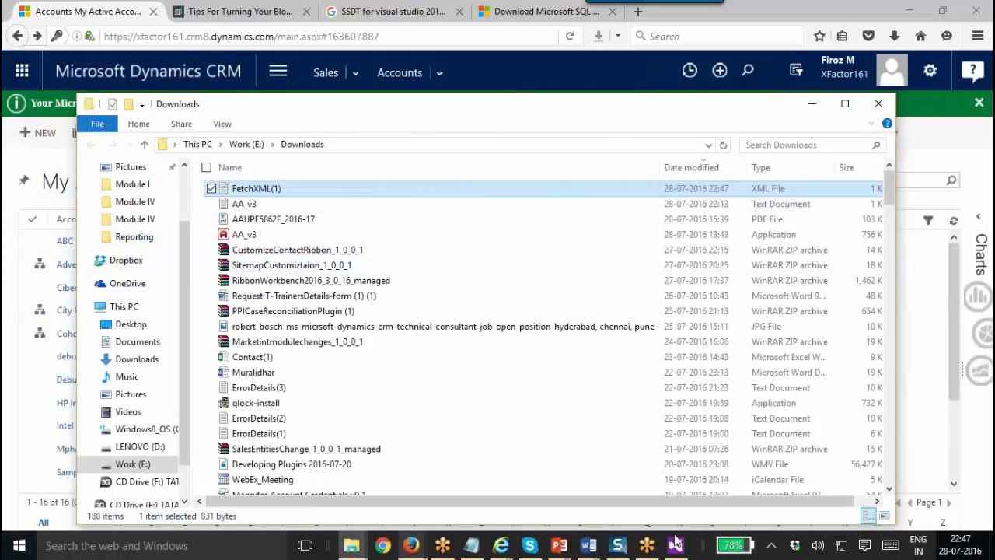
Paste the FetchXML account query as the wizard's query string and test-run it in Query Builder.
click(675, 545)
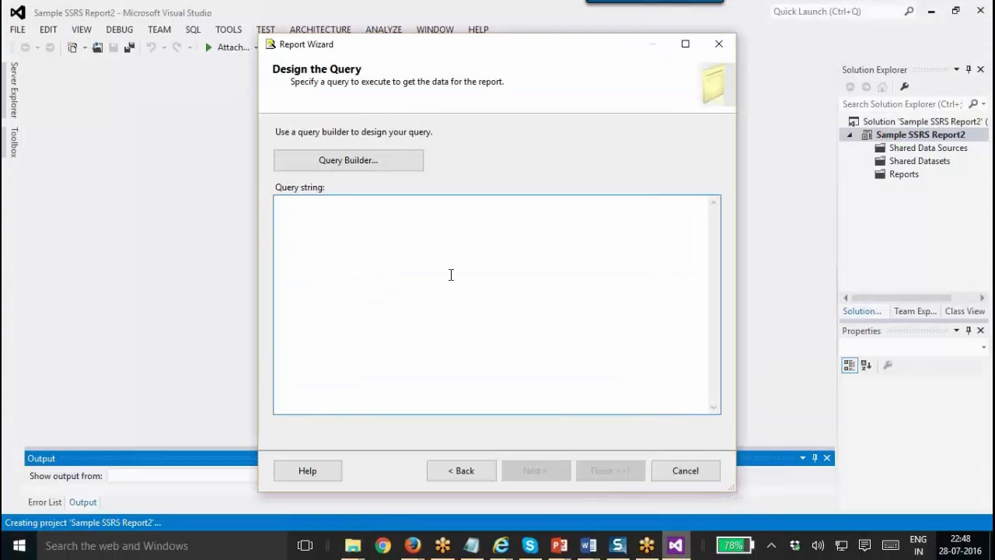
key(ctrl+v)
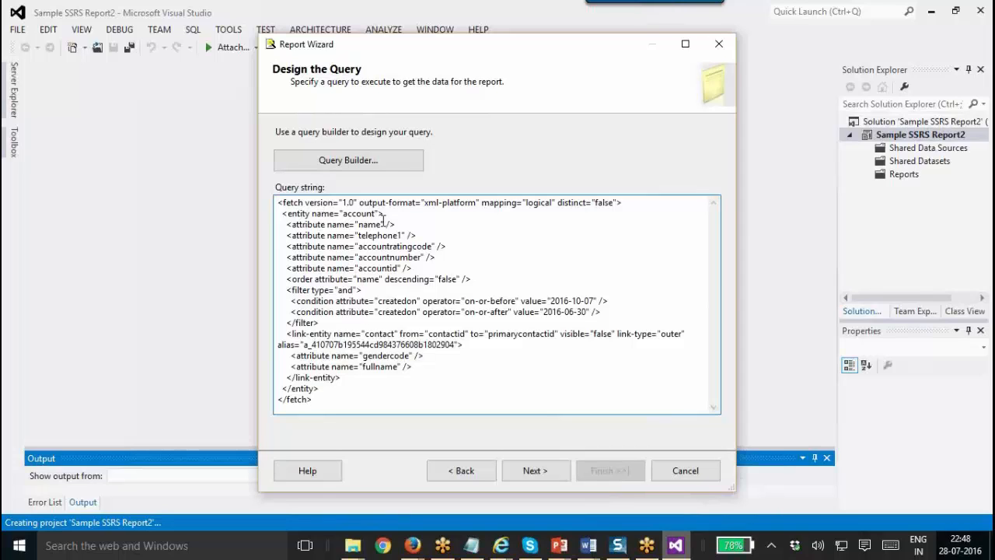
click(382, 161)
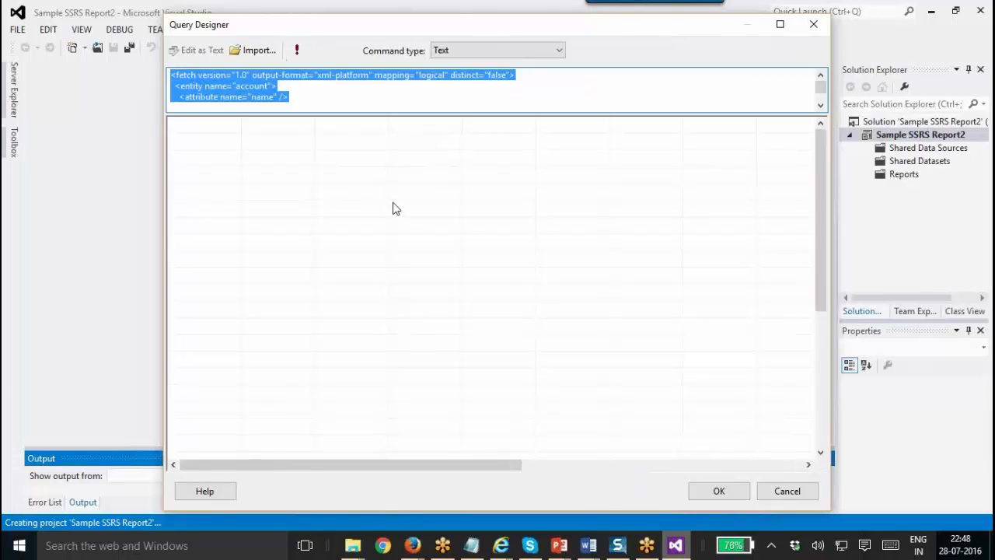
click(296, 50)
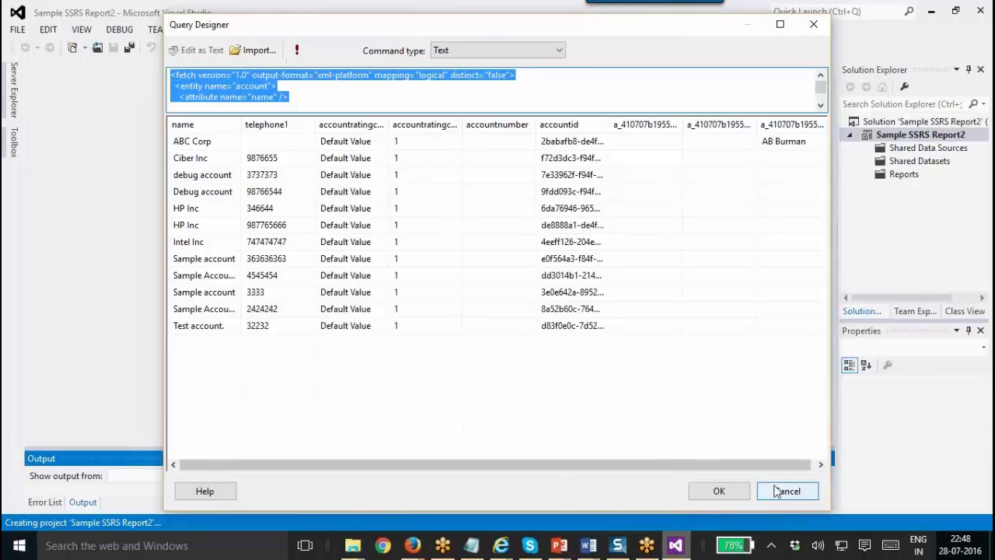
click(782, 491)
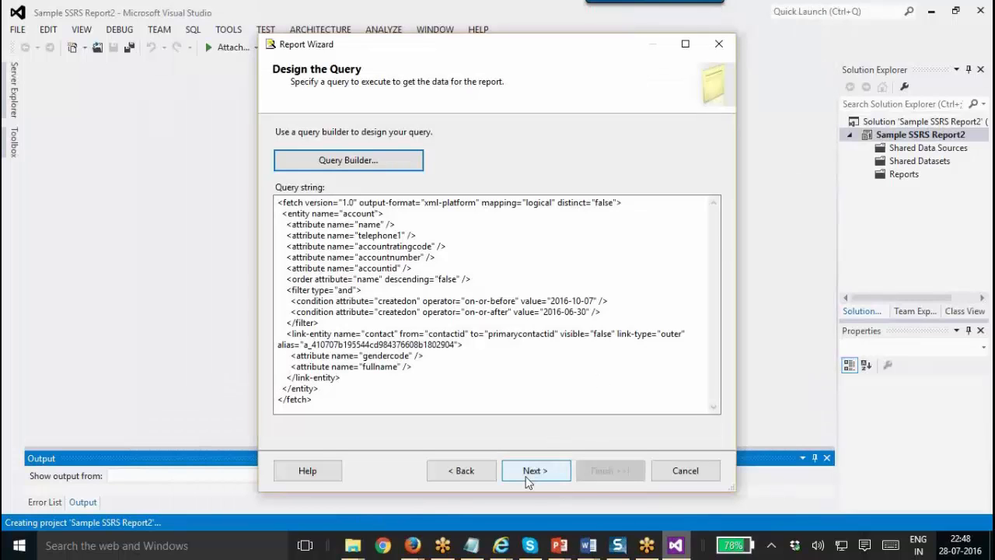
Choose the Tabular report type instead of Matrix and advance to Design the Table.
click(527, 477)
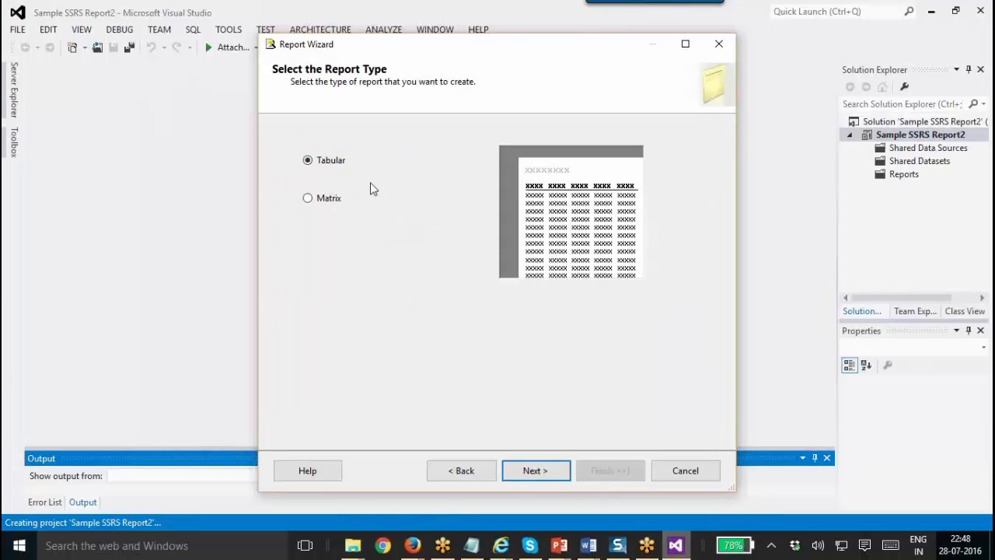
click(332, 205)
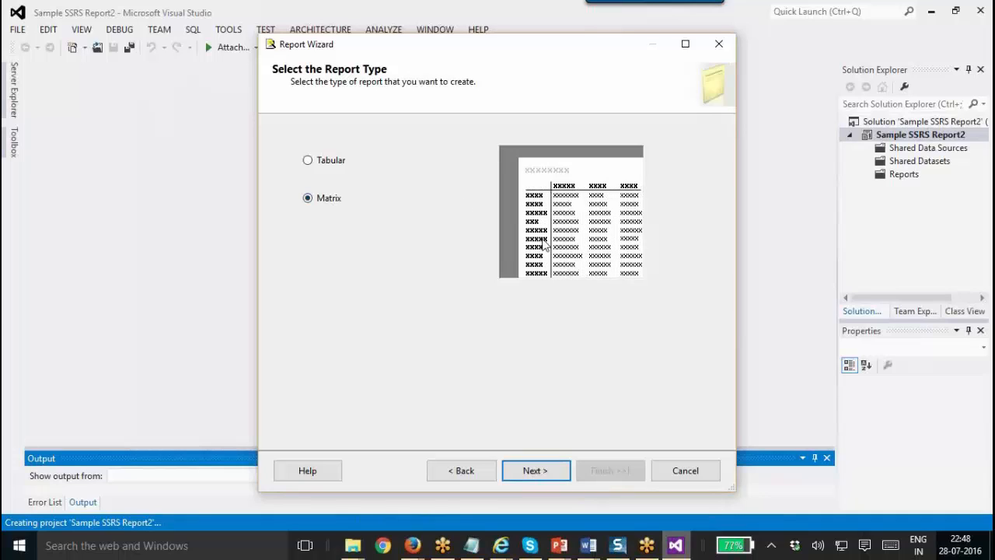
click(345, 173)
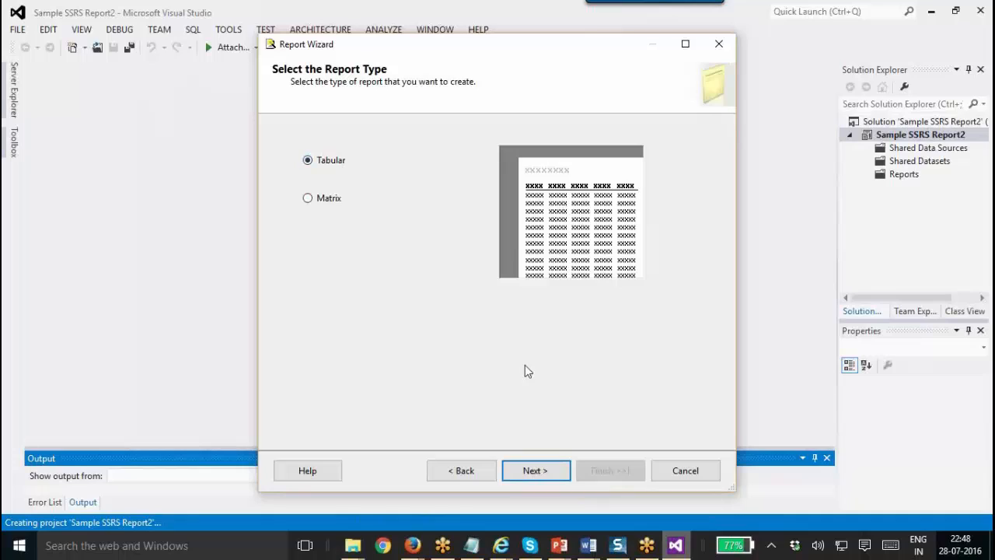
click(542, 469)
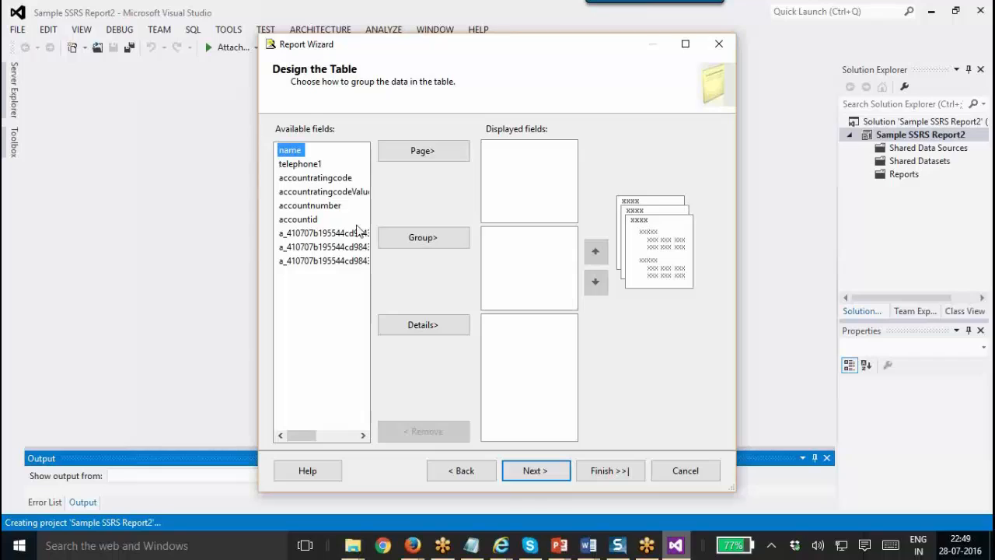
Add name, telephone1, accountratingcode and accountnumber as details, grouped by accountid.
click(303, 166)
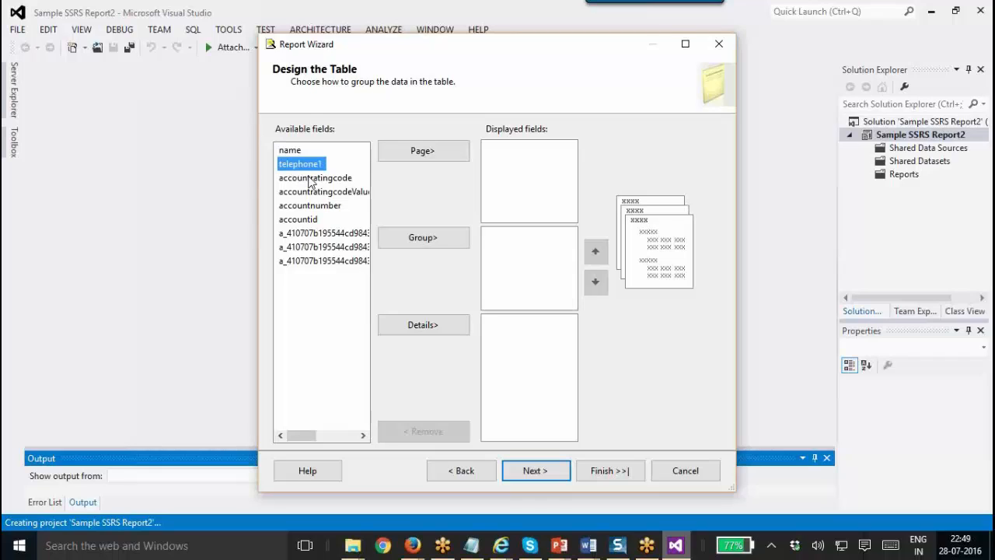
ctrl+click(294, 151)
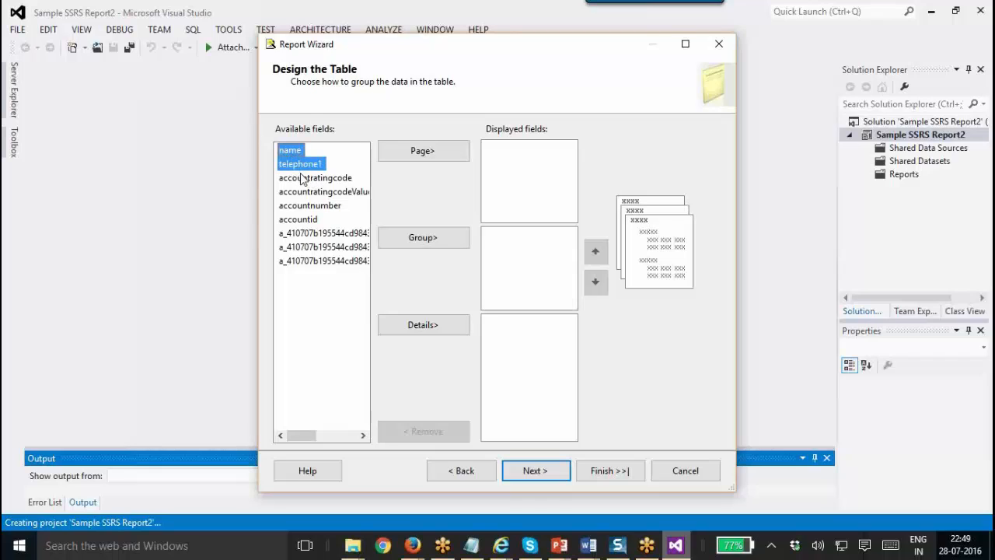
ctrl+click(305, 206)
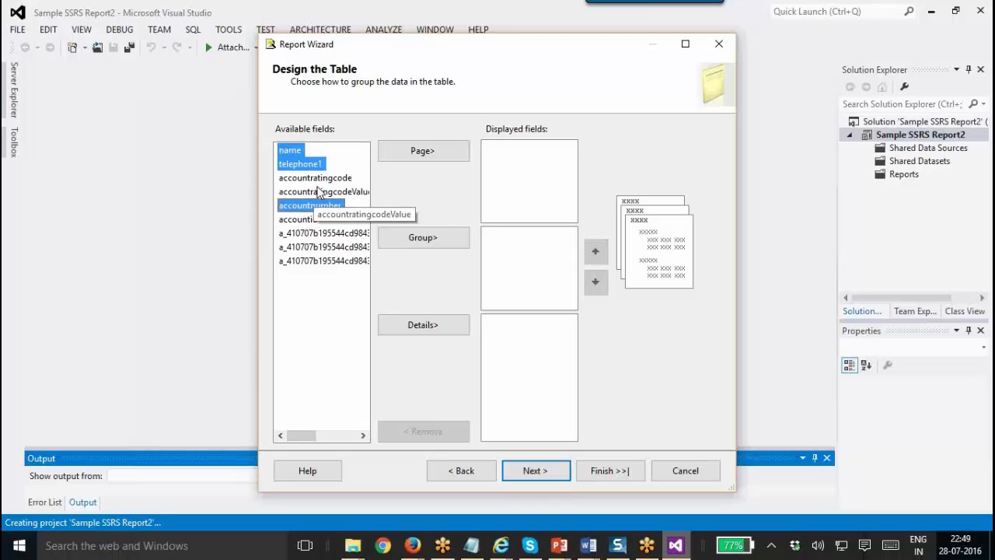
ctrl+click(317, 178)
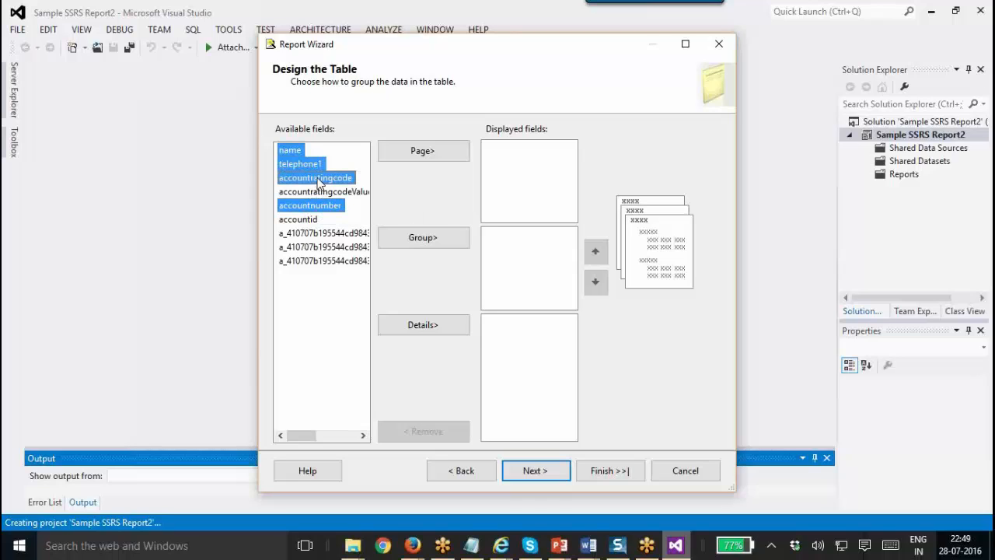
click(443, 327)
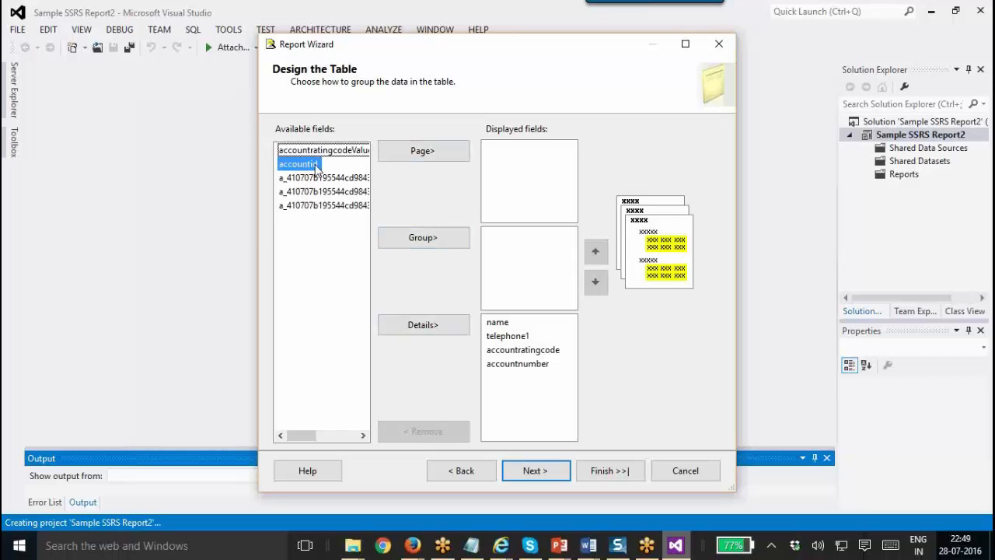
click(407, 237)
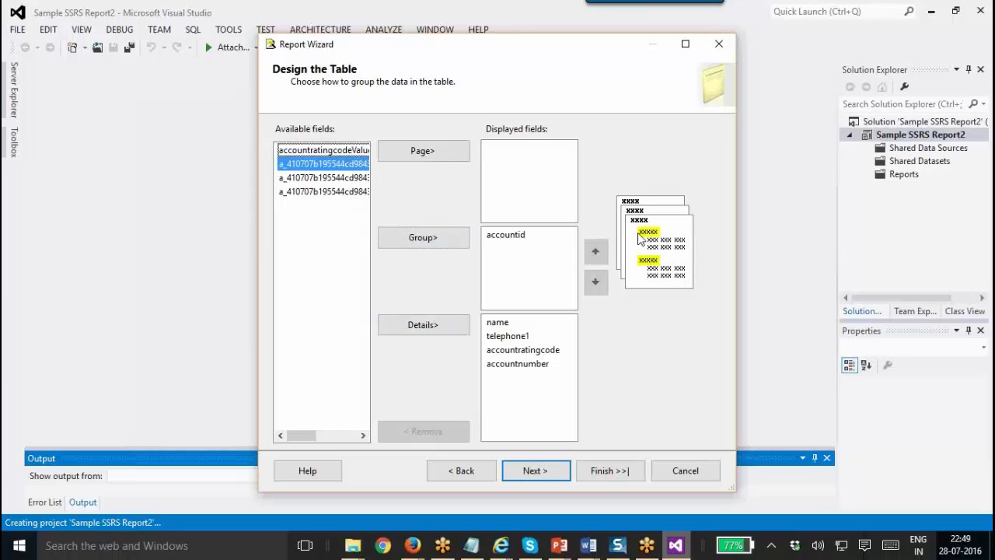
click(549, 470)
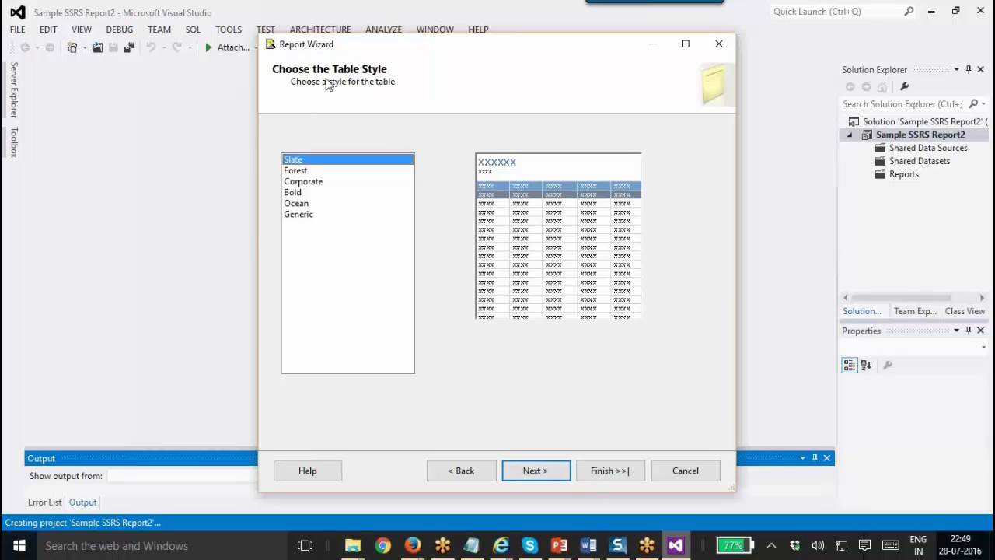
Compare the table styles and choose Corporate.
click(312, 181)
click(307, 204)
click(305, 214)
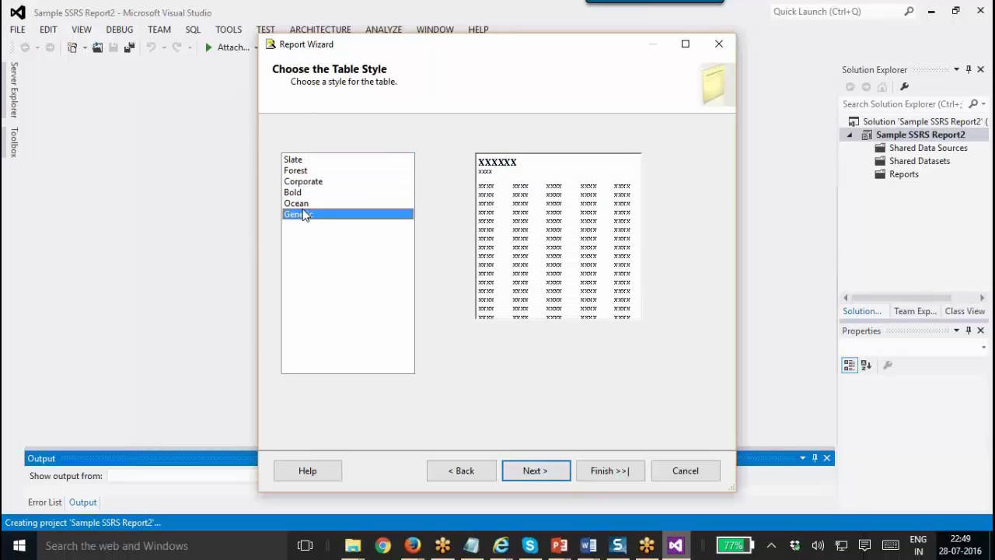
click(303, 173)
click(304, 182)
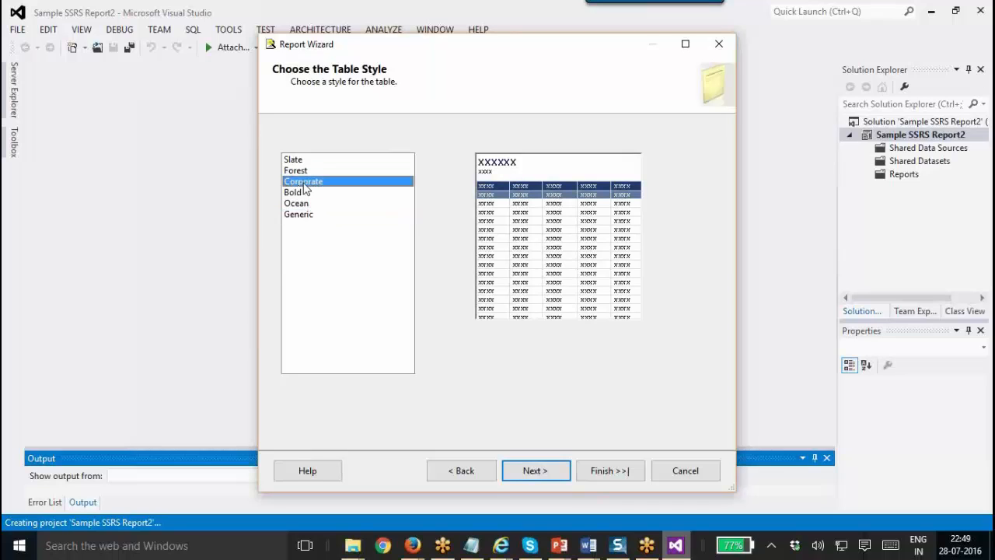
click(559, 470)
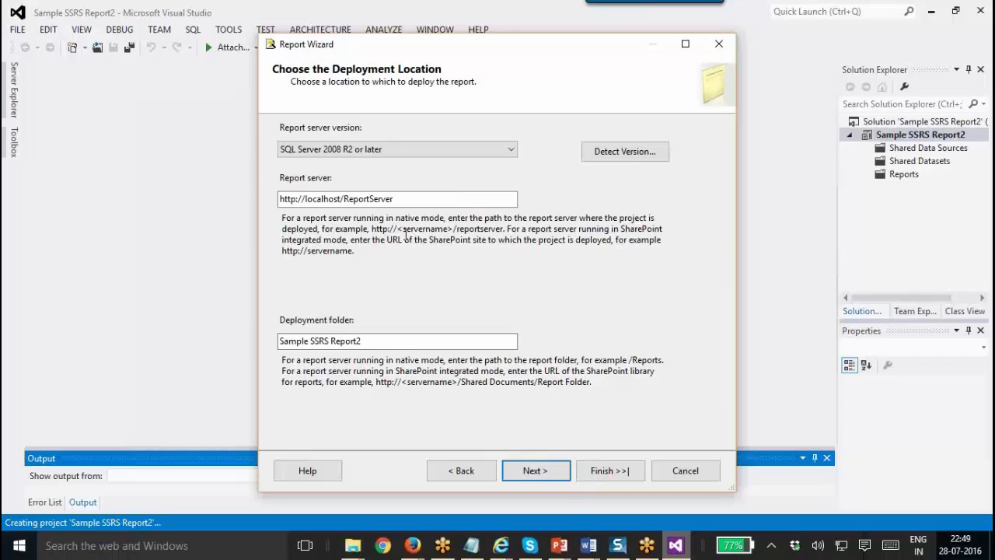
drag(394, 199, 303, 199)
click(294, 196)
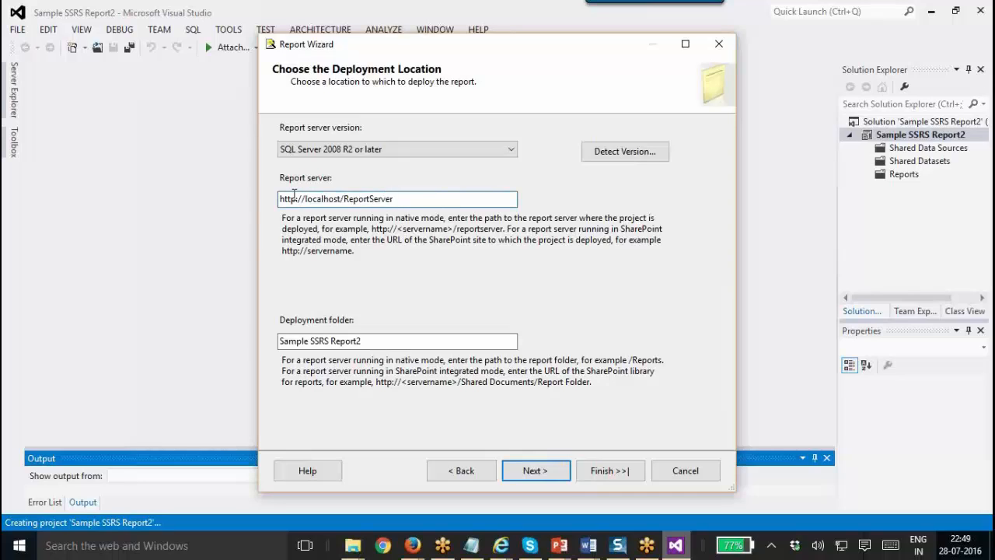
double_click(294, 196)
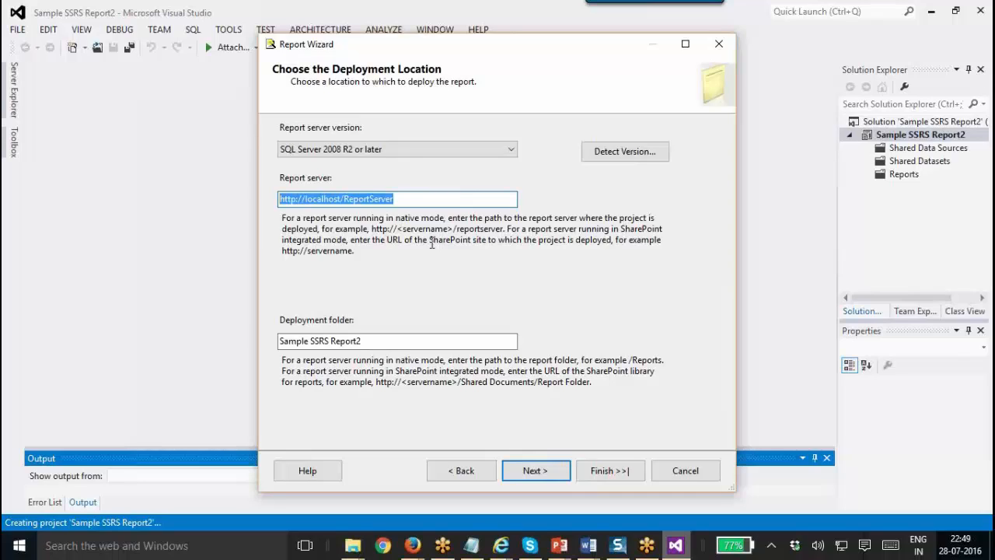
click(397, 200)
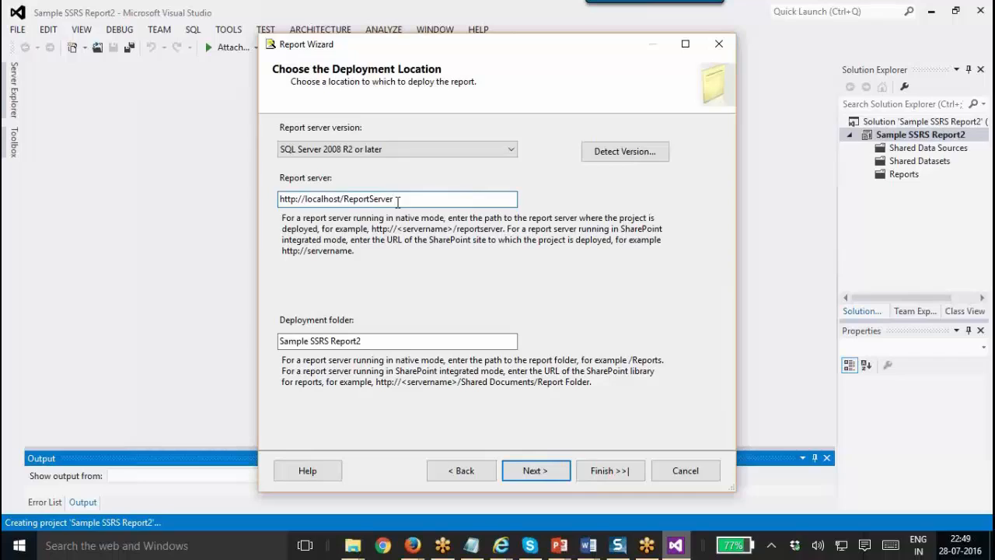
drag(397, 200, 230, 196)
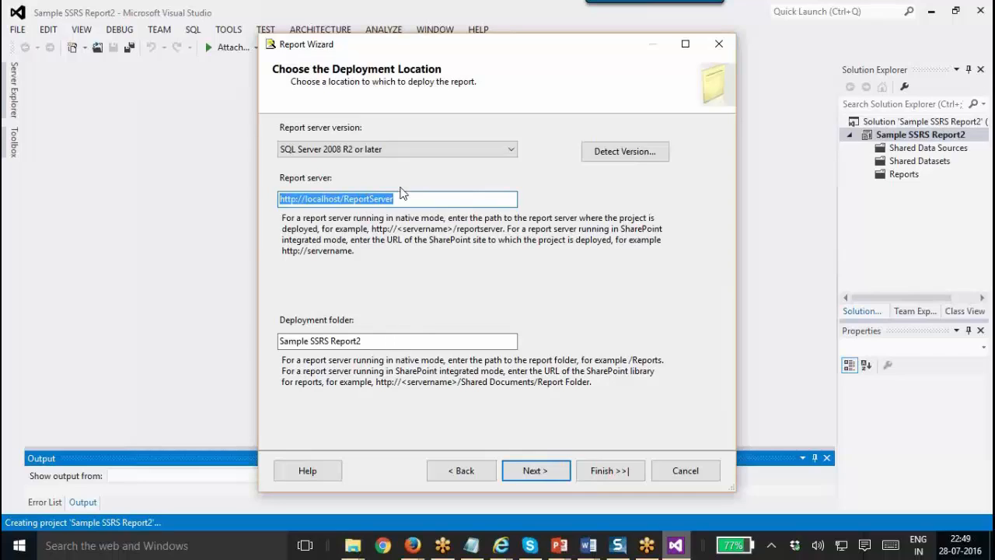
drag(401, 191, 265, 192)
click(560, 475)
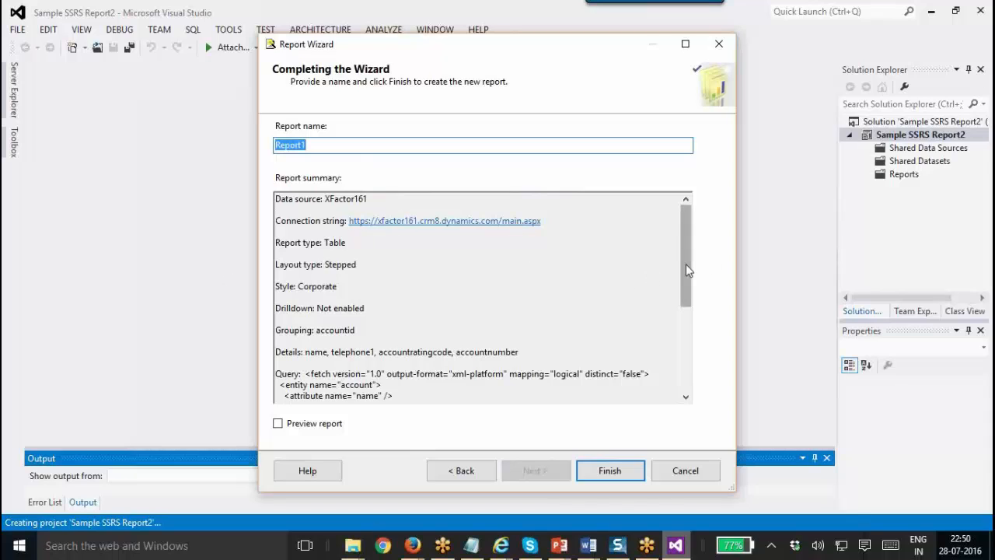
Enable preview, name the report 'Sample Account Report-fetxml', and finish the wizard.
drag(685, 263, 690, 345)
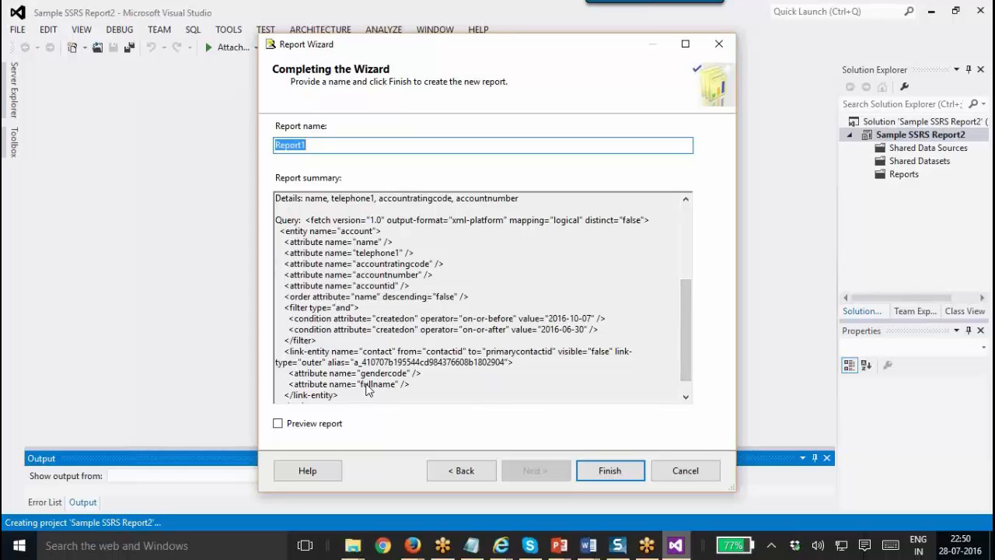
click(278, 423)
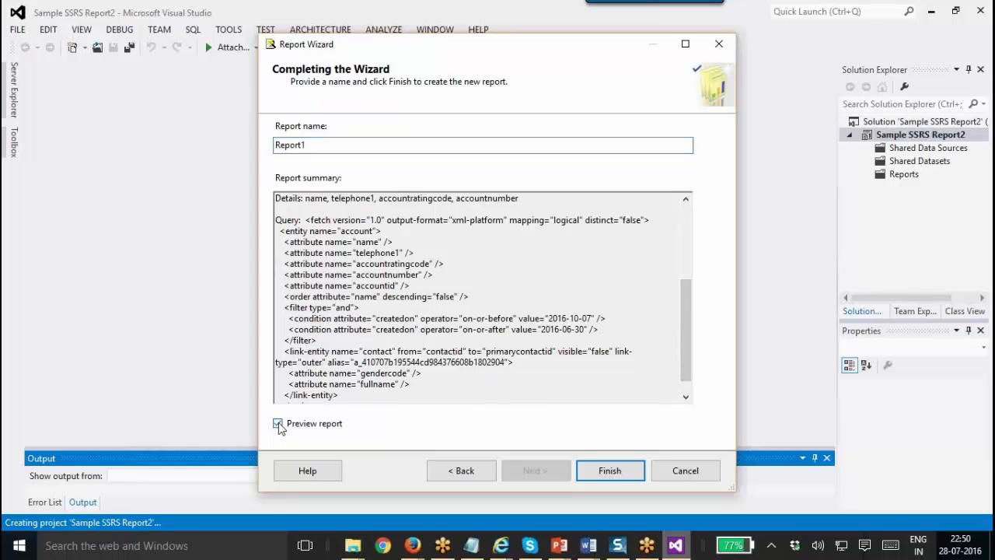
click(339, 143)
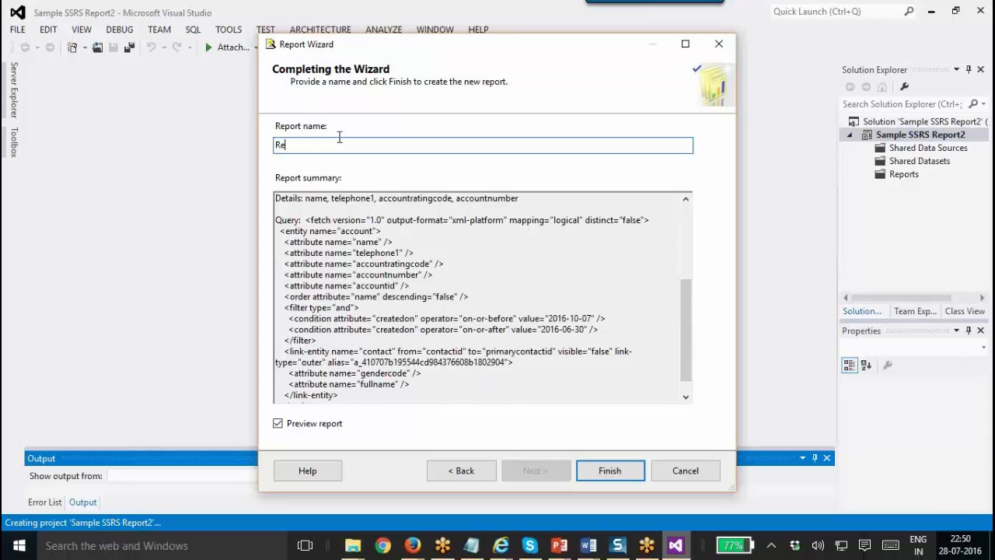
key(BackSpace)
key(BackSpace)
text(Sample Account)
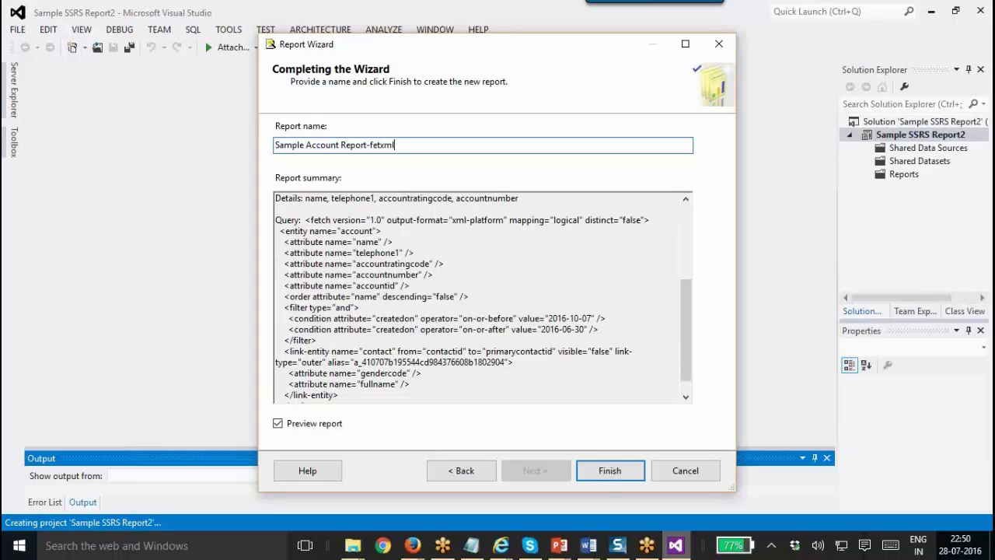
click(620, 473)
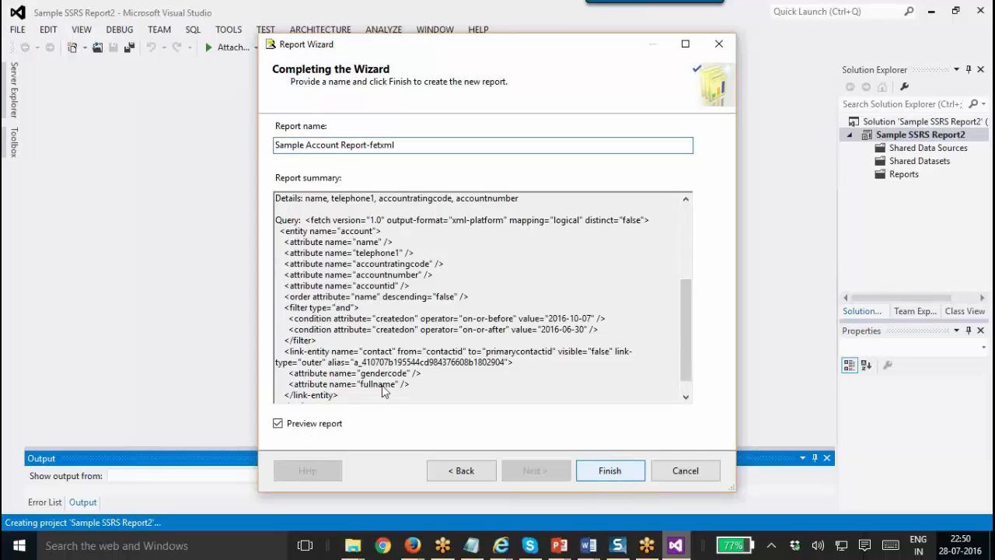
click(610, 471)
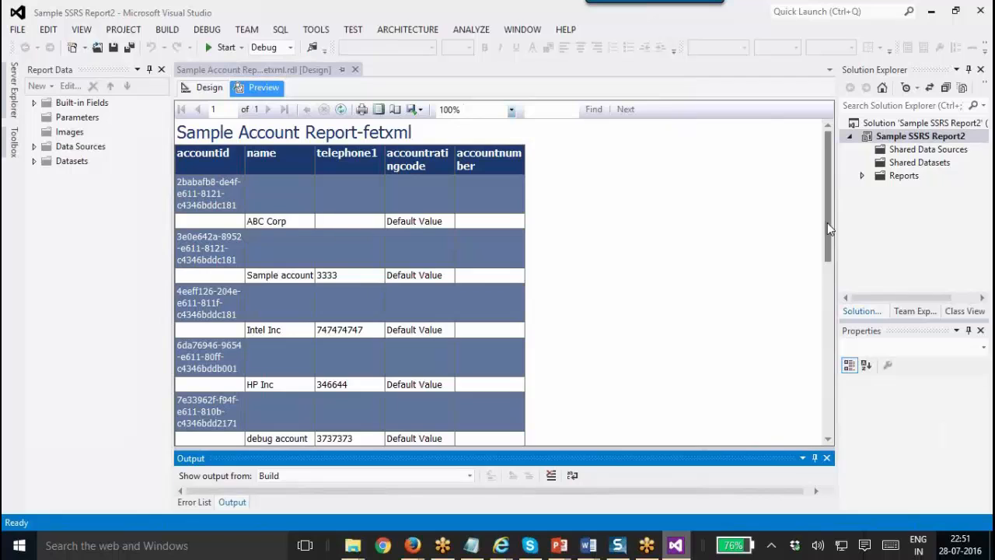
Switch the report to Design view and select the report title text.
drag(827, 222, 562, 168)
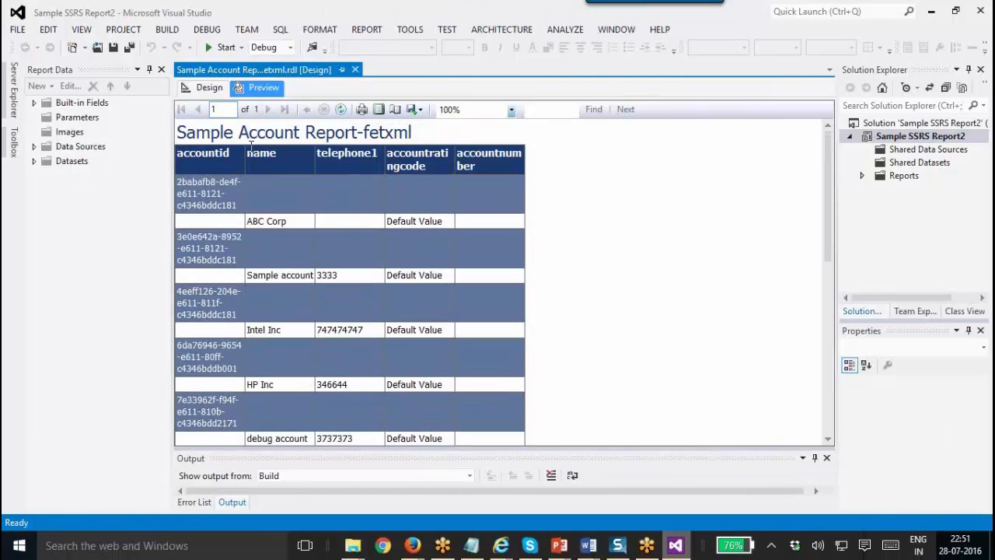
click(220, 88)
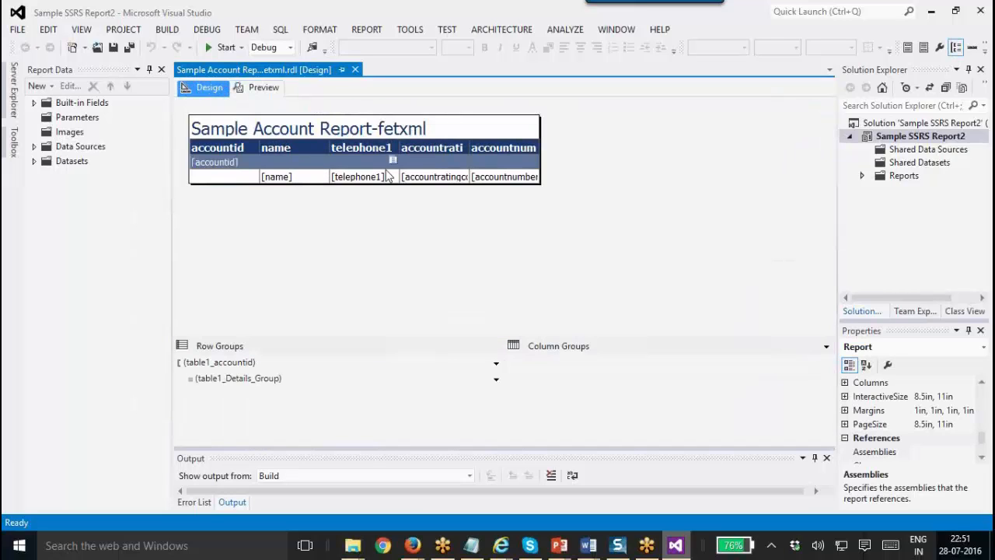
double_click(256, 129)
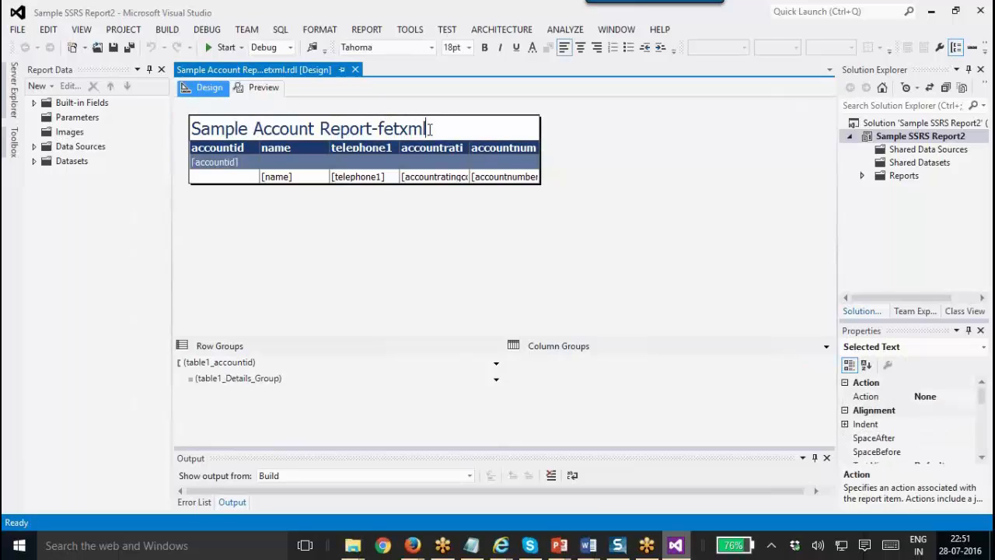
drag(432, 129, 193, 123)
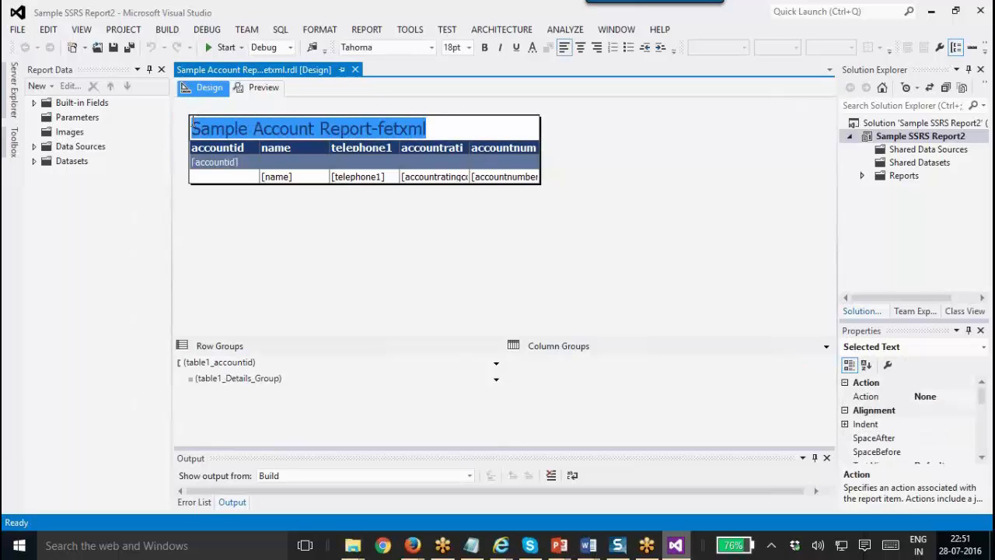
click(243, 149)
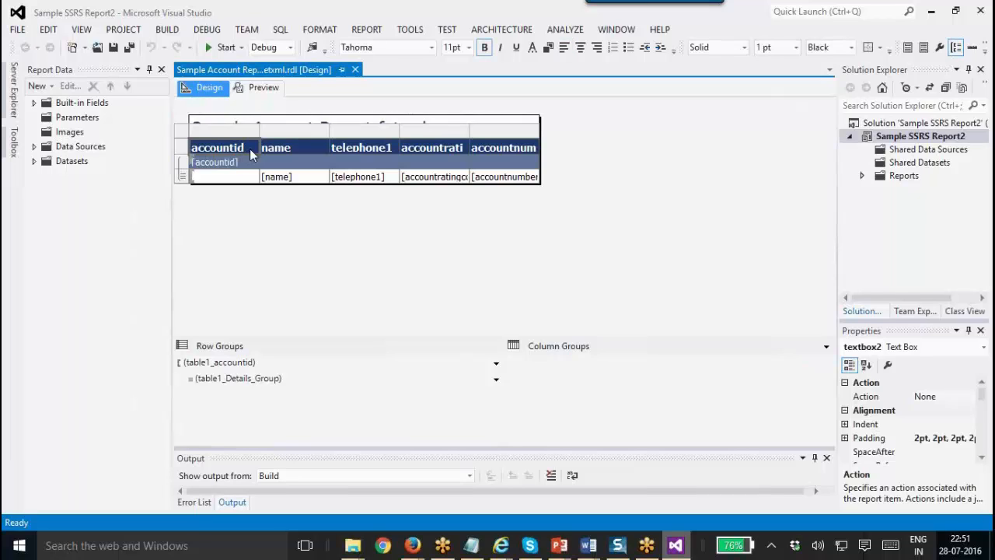
Rename the accountid and name headers to 'Account Id' and 'Name', widening the Account Id column.
click(247, 149)
double_click(247, 148)
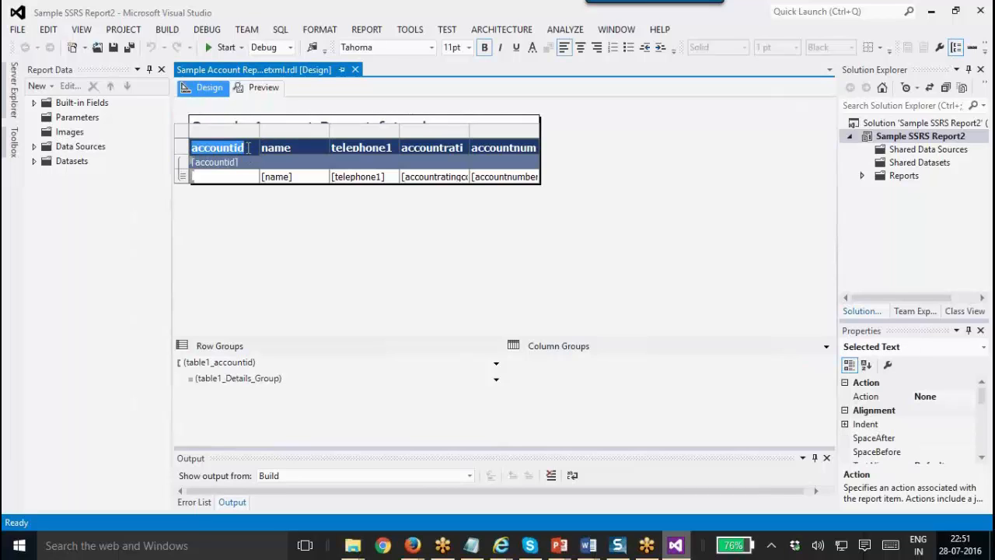
text(Account)
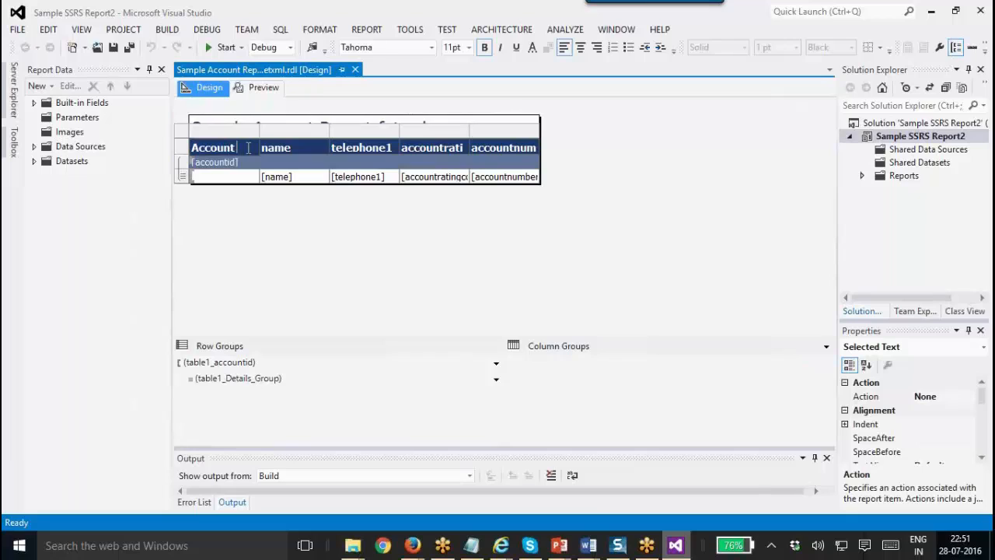
text( Id)
click(291, 148)
click(287, 147)
key(BackSpace)
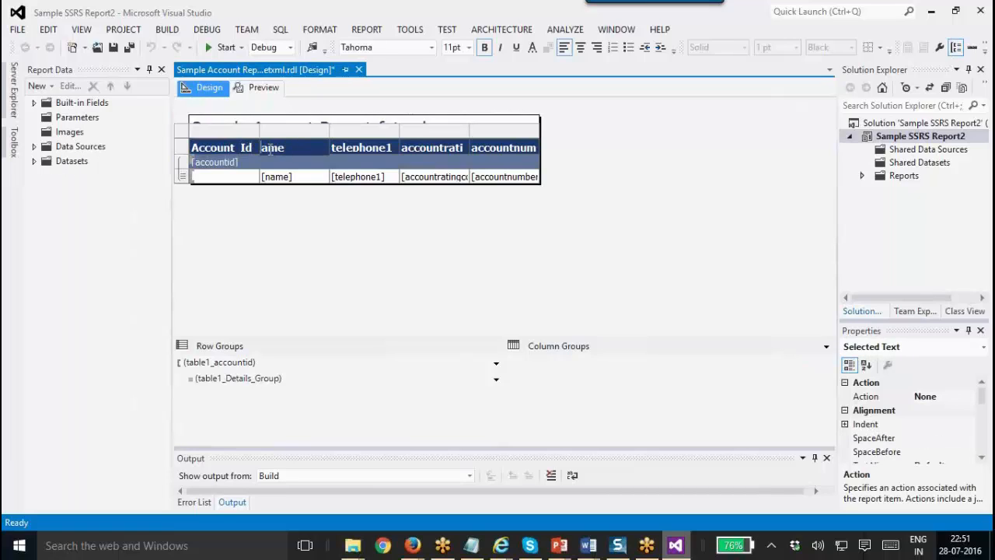
text(N)
drag(259, 132, 302, 132)
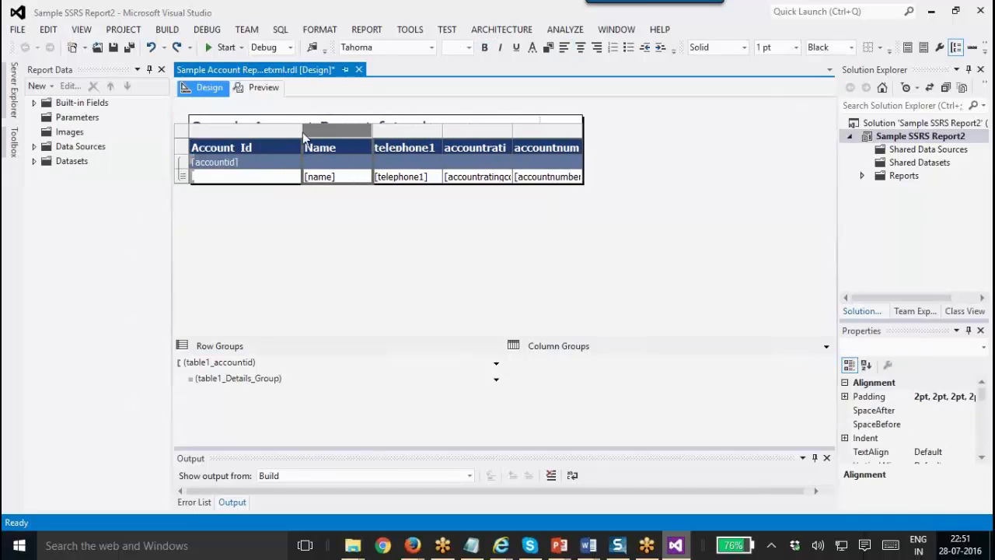
Rename the telephone1 and accountratingcode headers to 'Phone' and 'Code'.
click(383, 140)
double_click(383, 140)
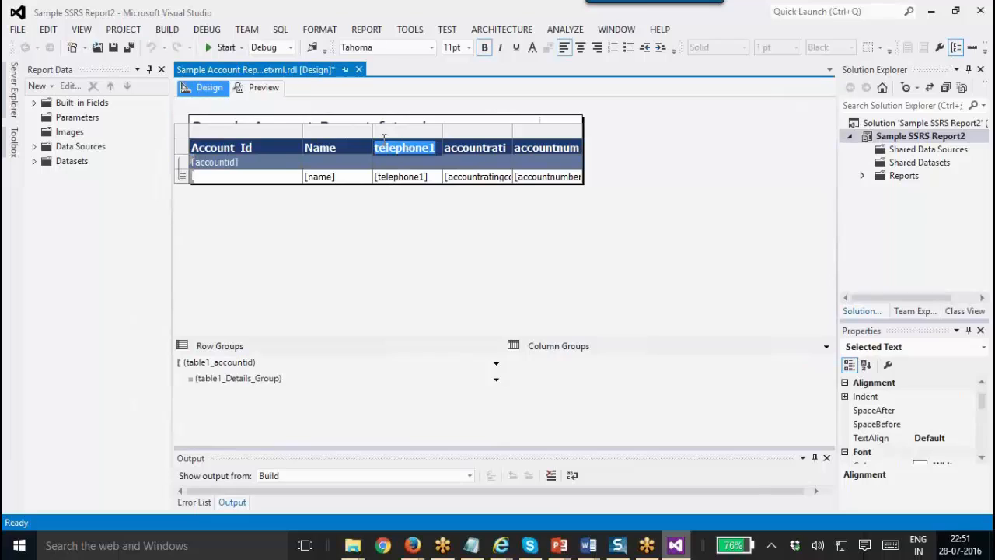
text(Phone)
click(490, 148)
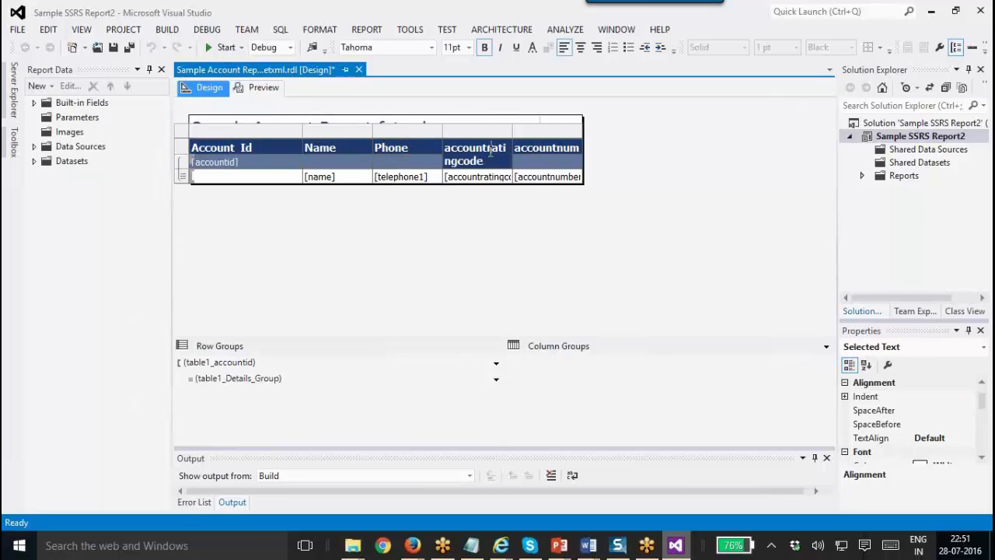
double_click(491, 147)
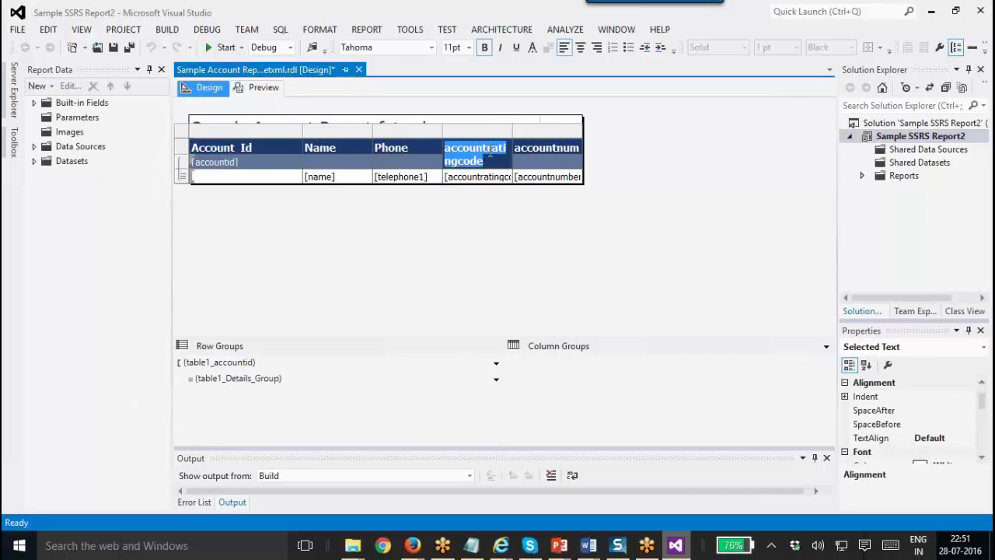
text(Code)
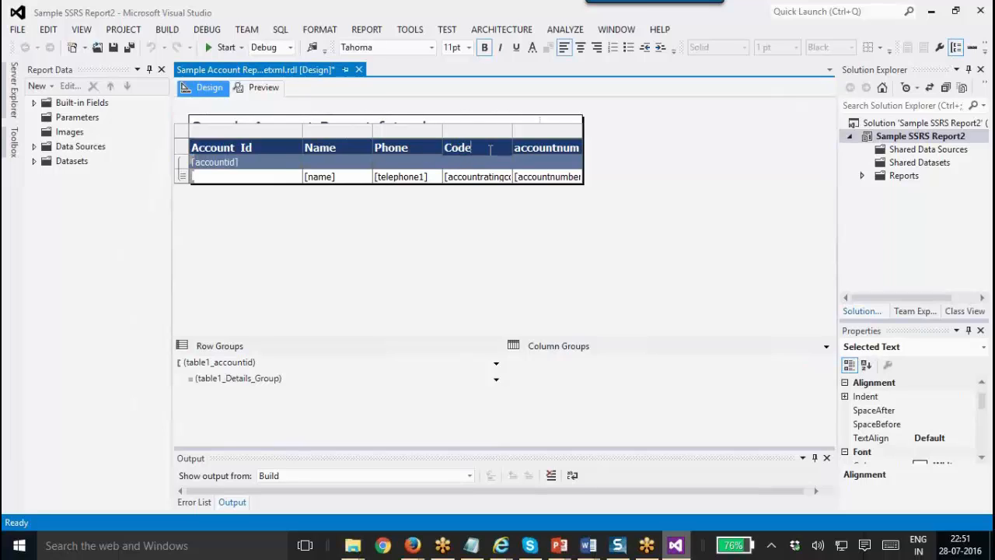
Widen the accountnumber column and rename its header to 'Acc Number'.
click(555, 150)
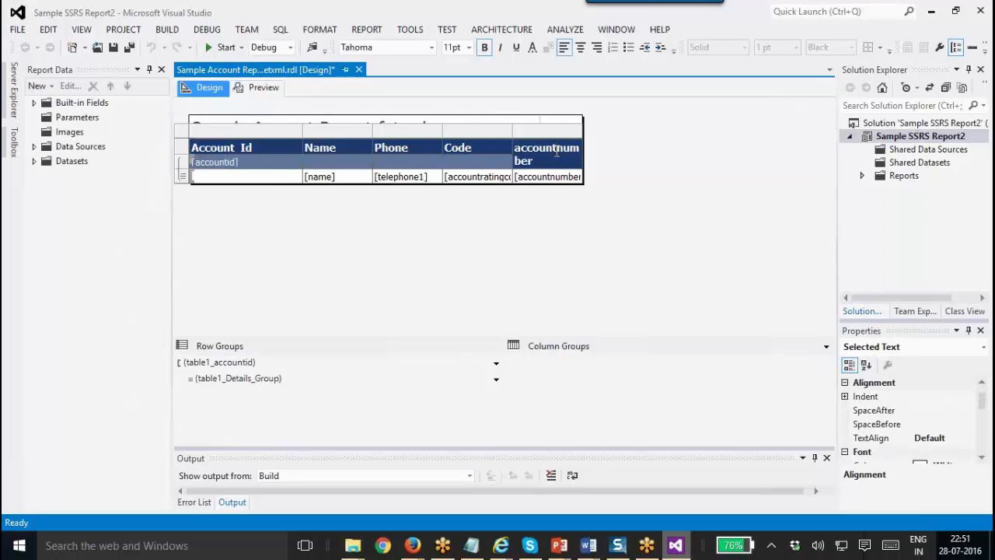
double_click(557, 150)
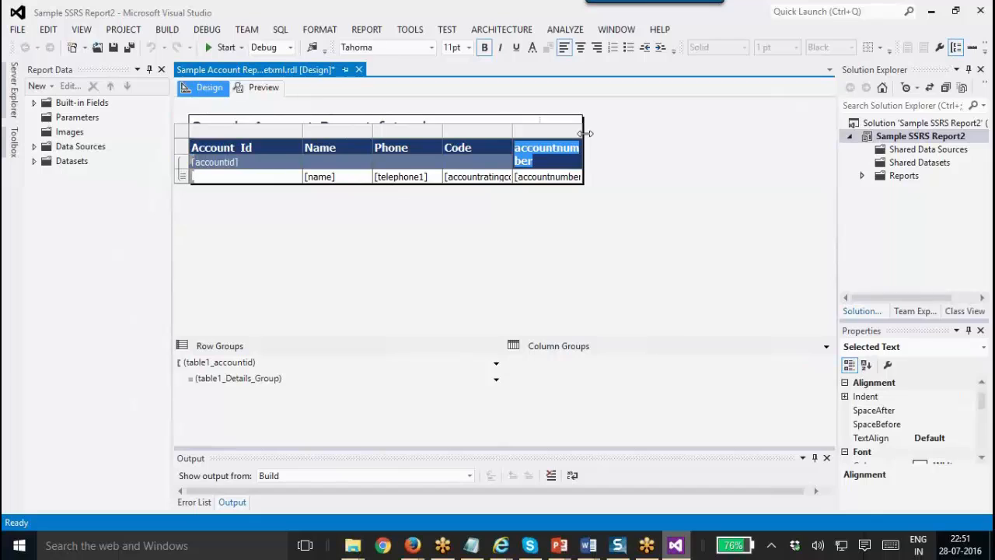
drag(583, 131, 671, 133)
click(581, 135)
click(559, 149)
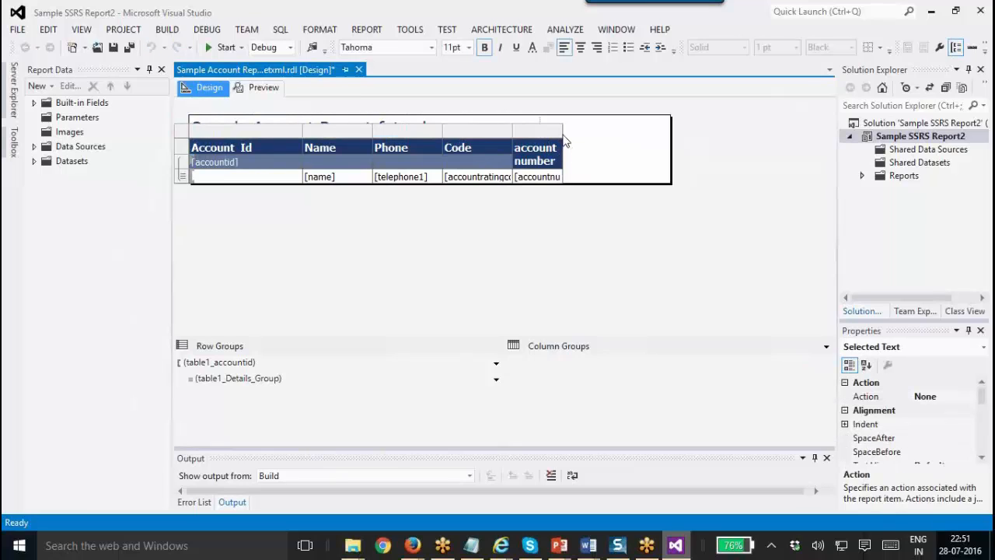
drag(569, 133, 515, 148)
click(640, 146)
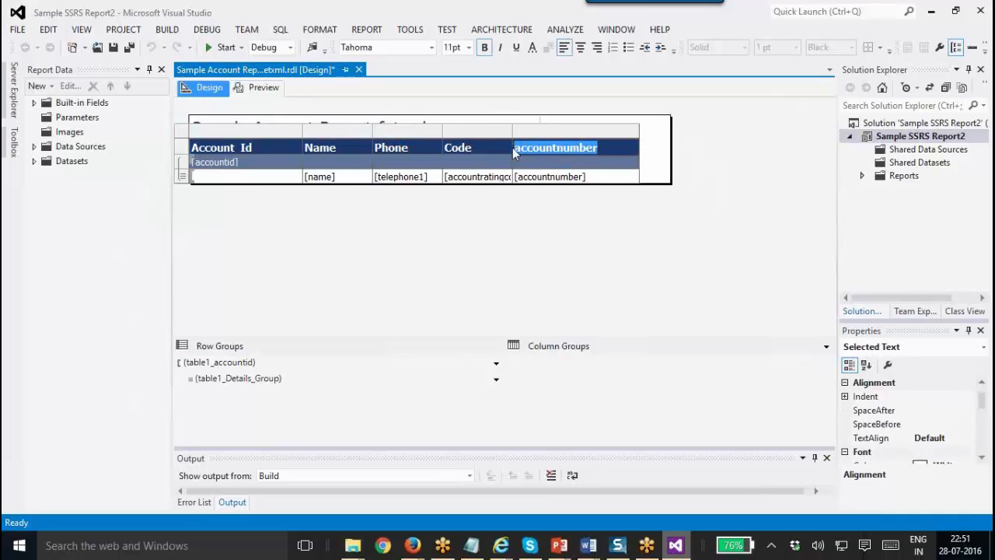
text(Acc )
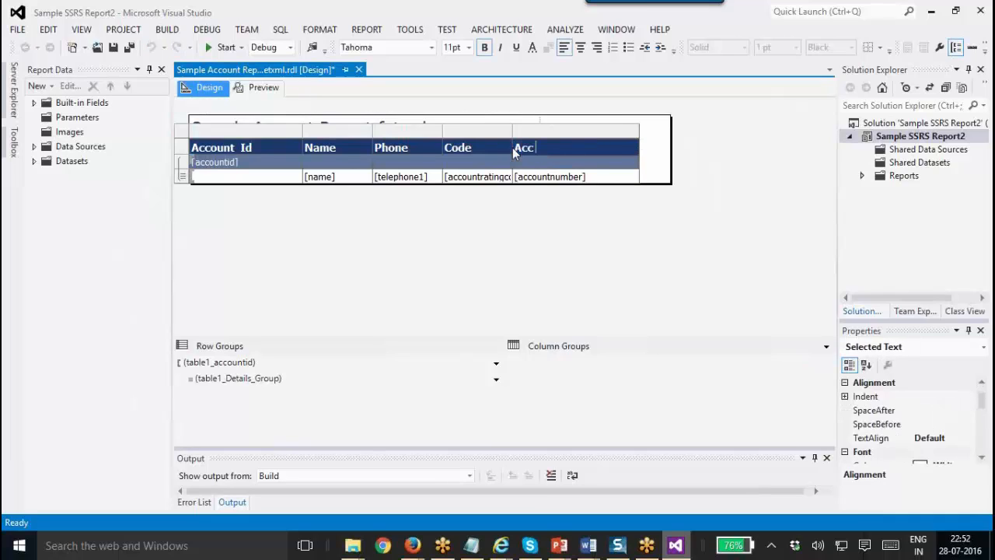
text(Number)
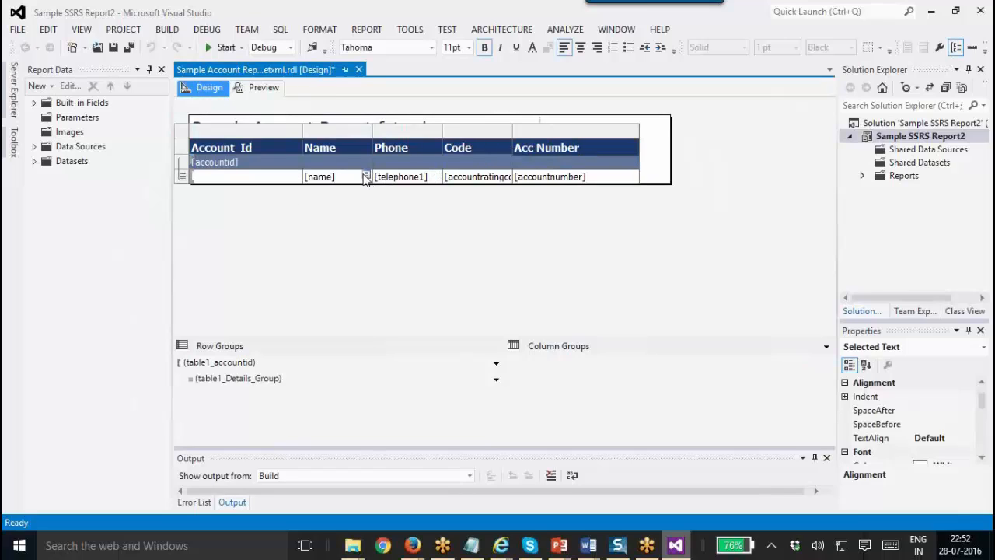
click(365, 176)
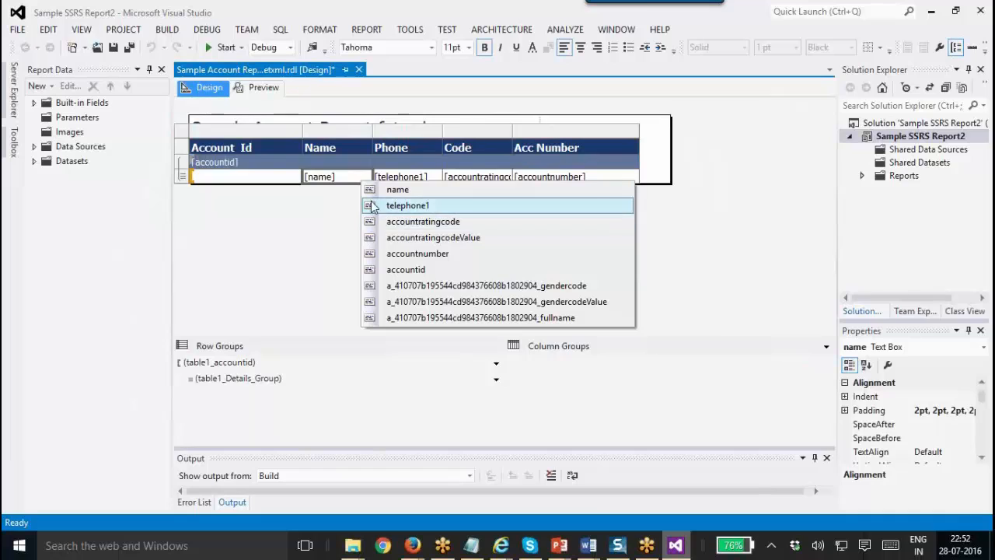
click(304, 226)
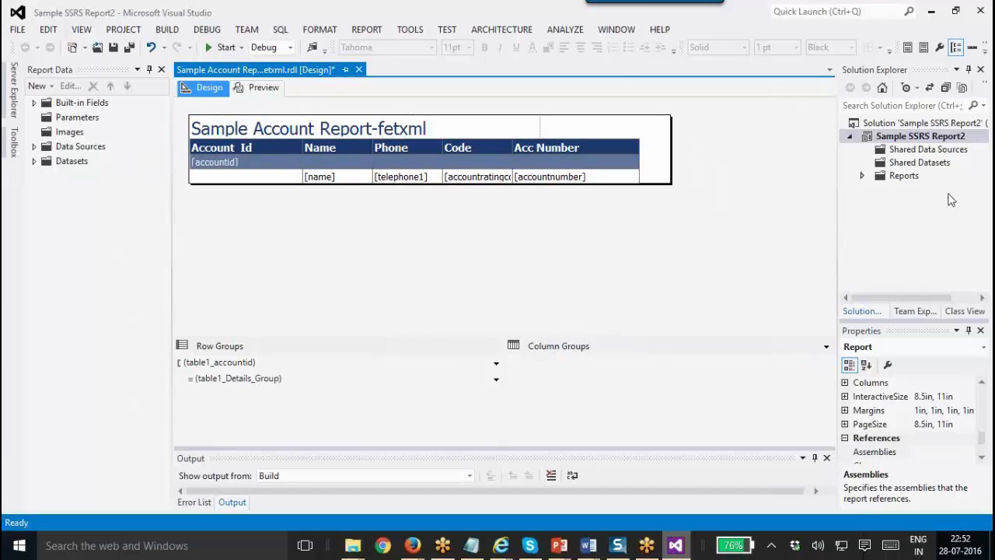
Expand the Reports folder in Solution Explorer and cancel the Report Wizard.
click(927, 124)
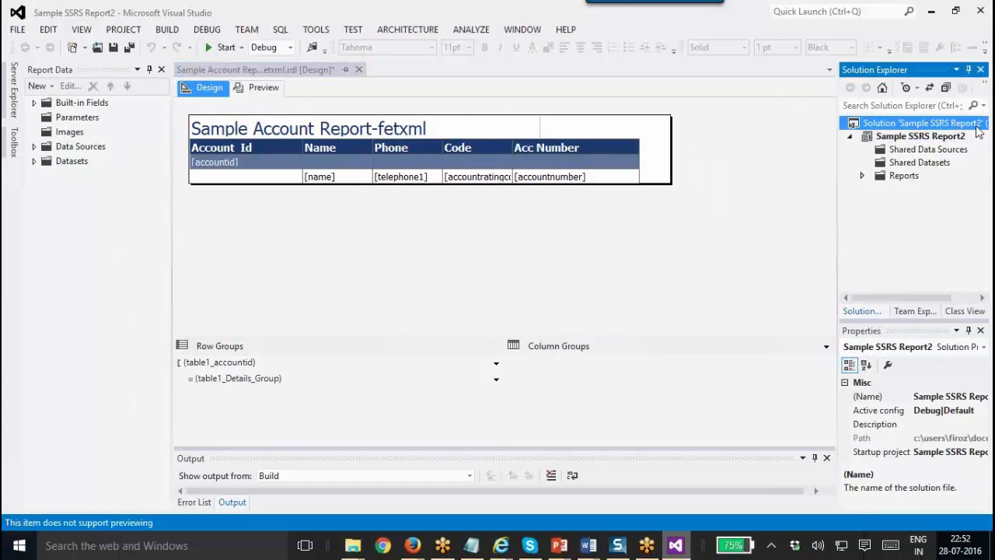
click(929, 136)
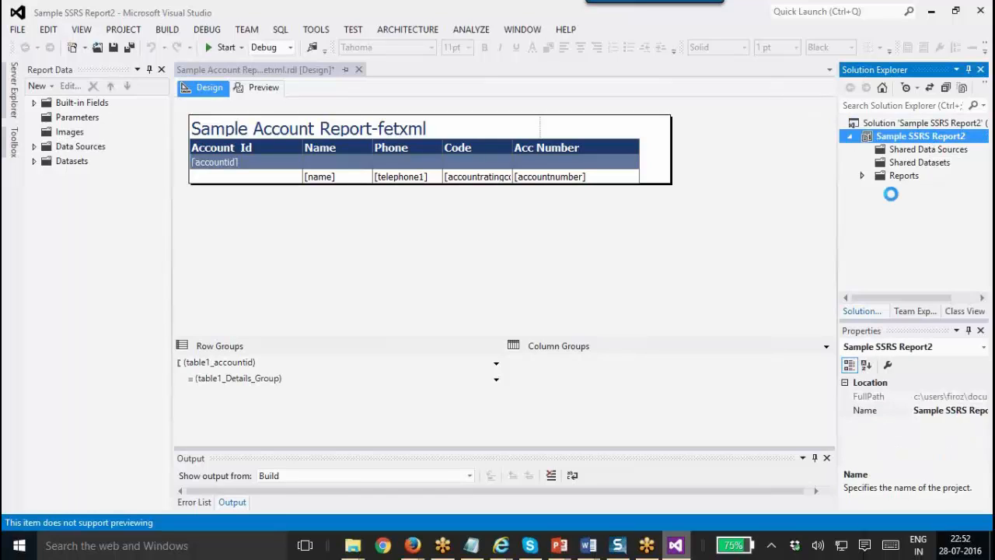
click(936, 149)
click(938, 163)
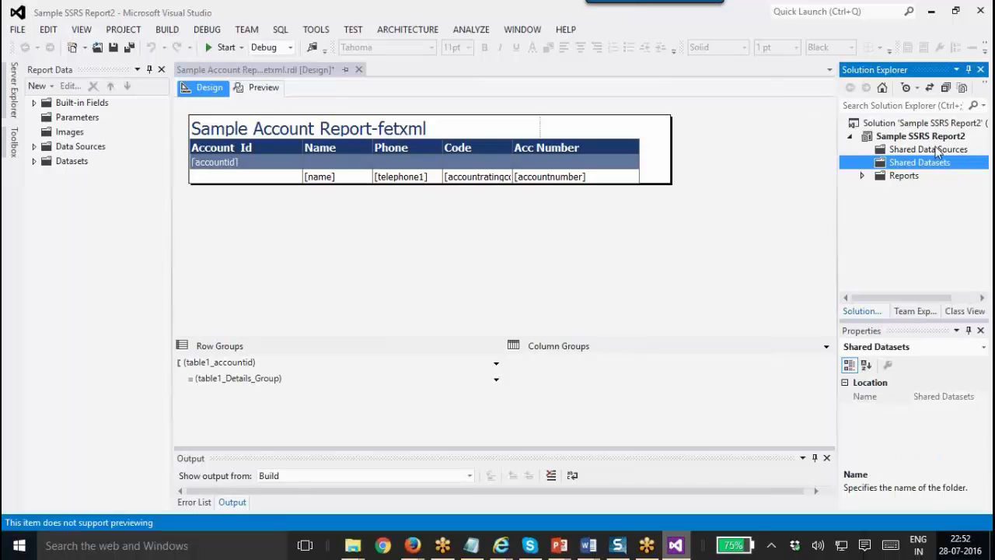
click(937, 150)
click(937, 162)
click(863, 176)
click(951, 191)
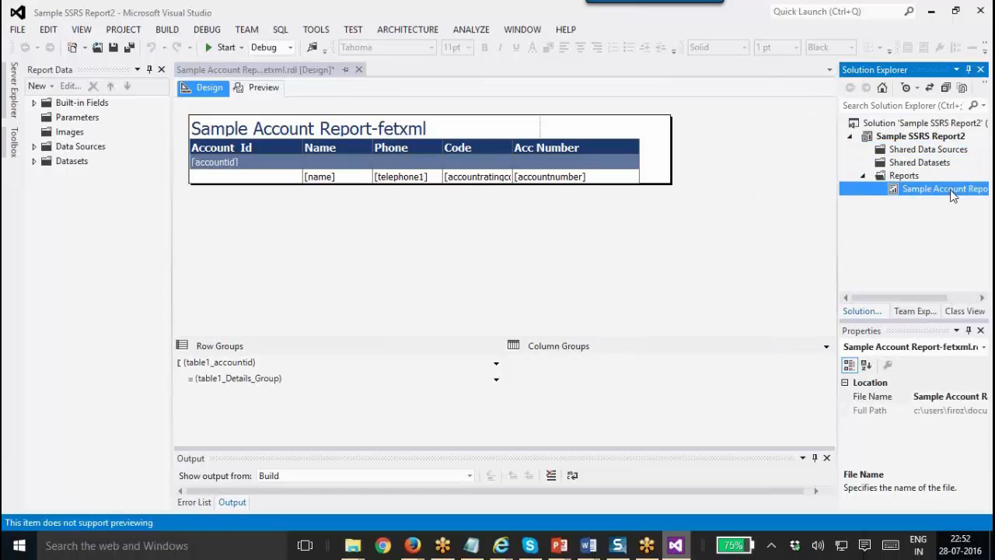
right_click(909, 178)
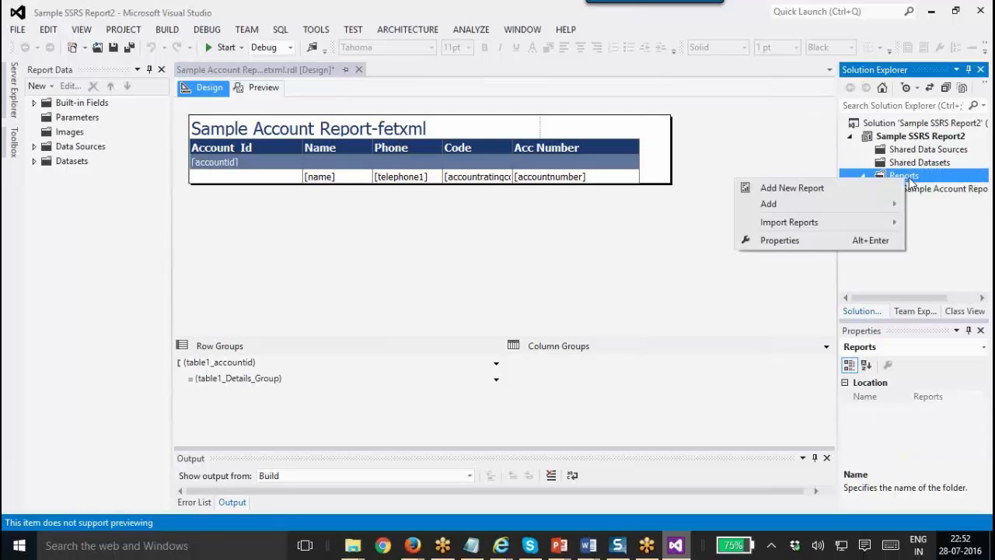
key(Escape)
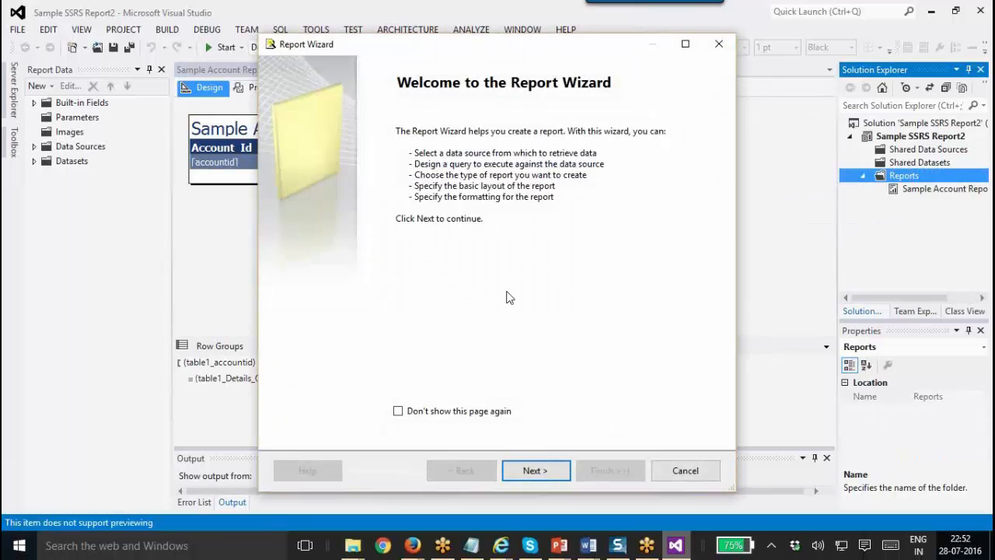
click(662, 471)
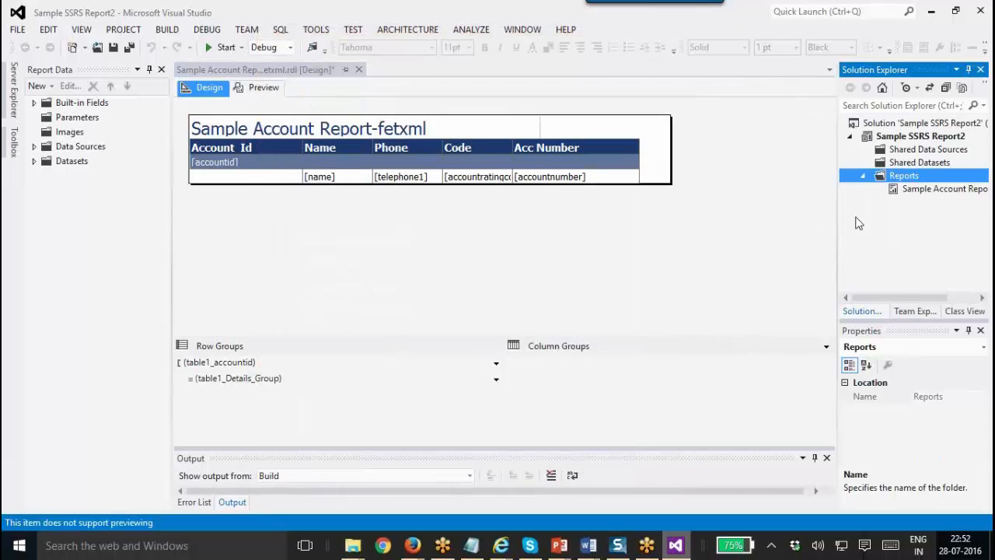
Add a blank Report item named Report3.rdl to the Reports folder.
right_click(895, 175)
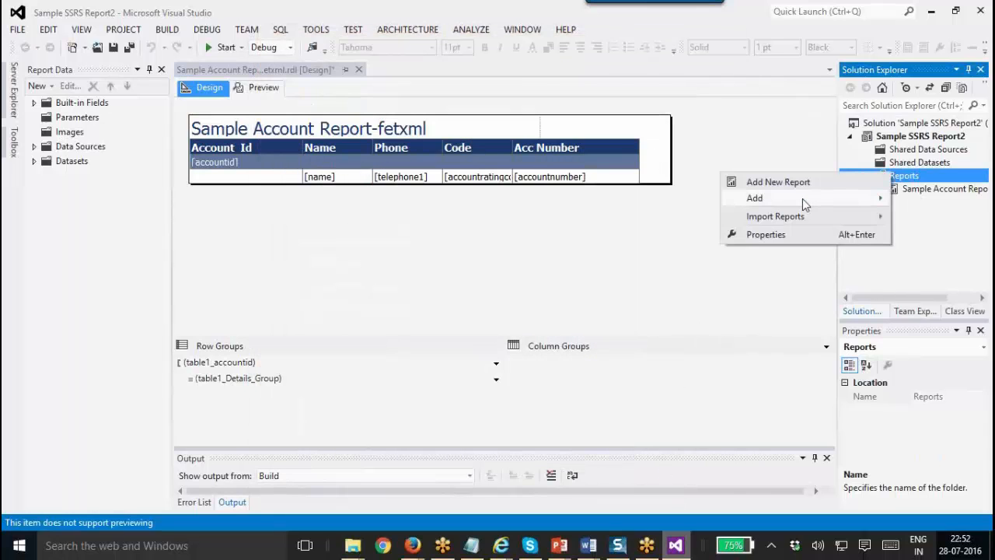
mouse_move(802, 199)
click(639, 215)
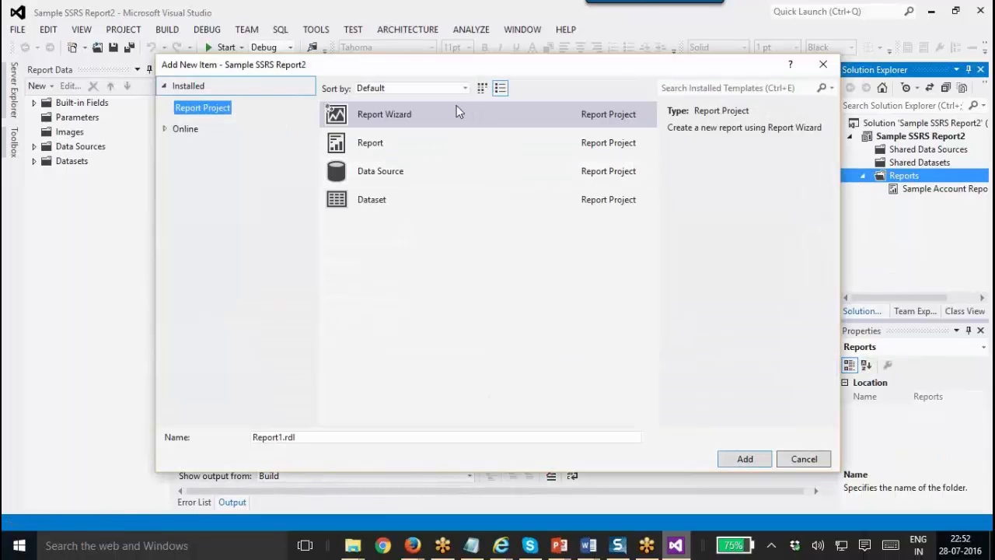
click(457, 141)
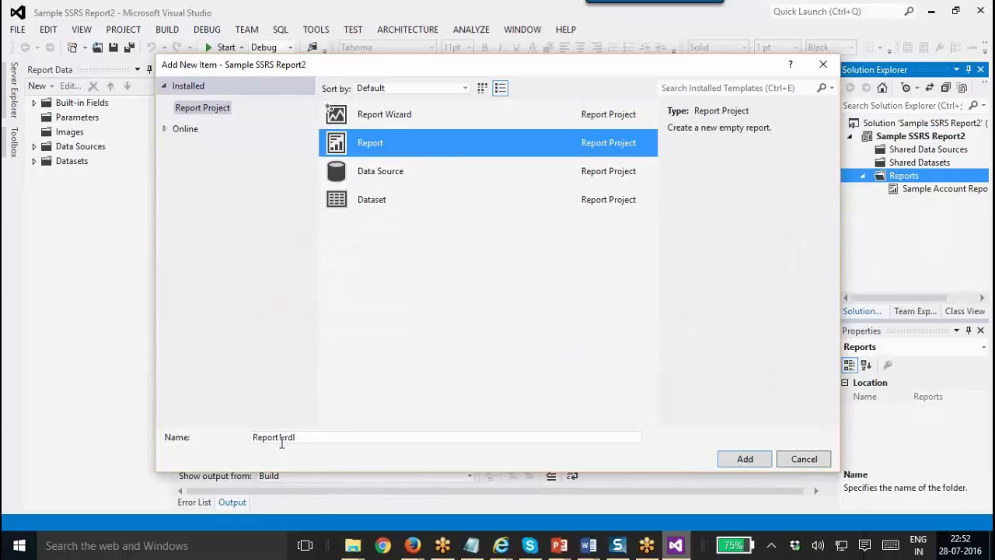
click(282, 438)
text(3)
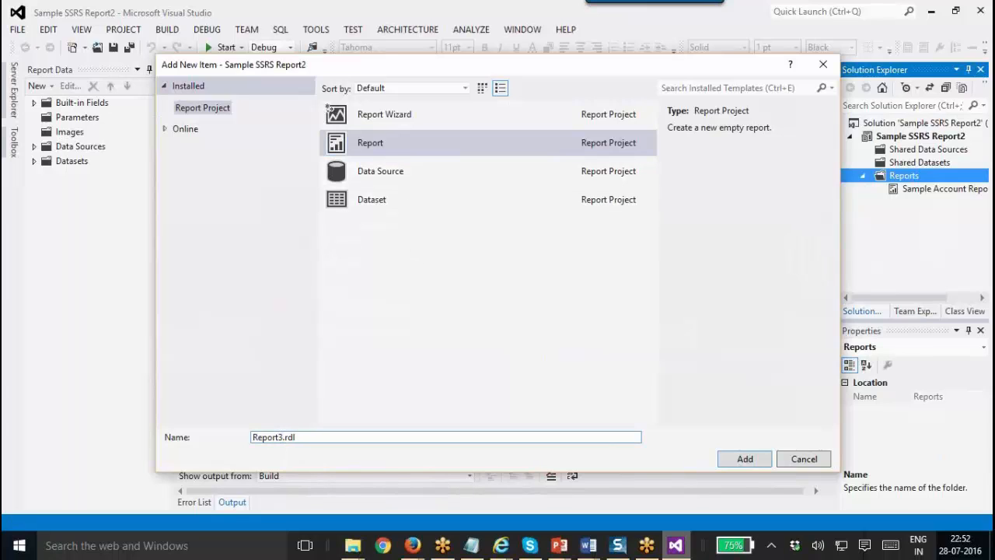
click(746, 460)
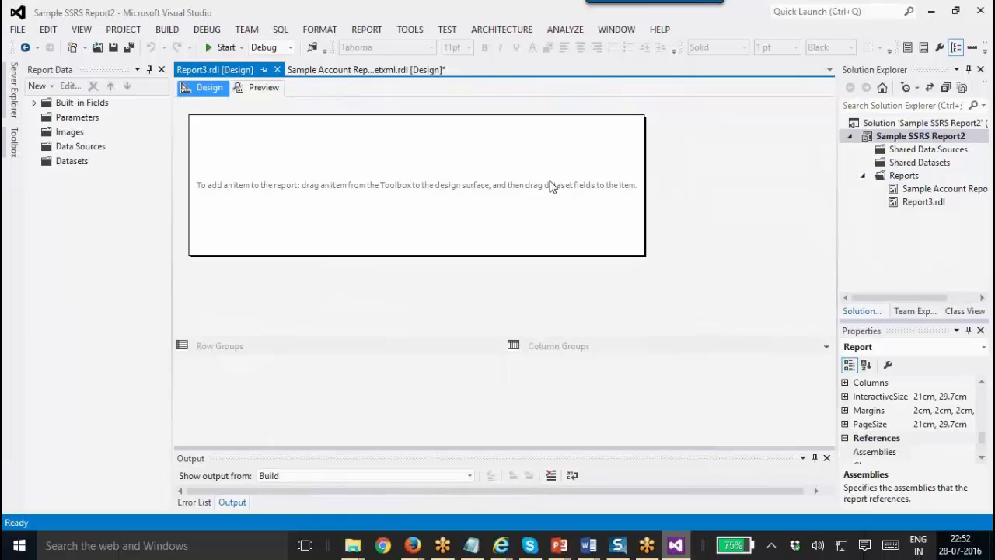
Insert a table into Report3 and cancel the Dataset Properties setup.
right_click(227, 166)
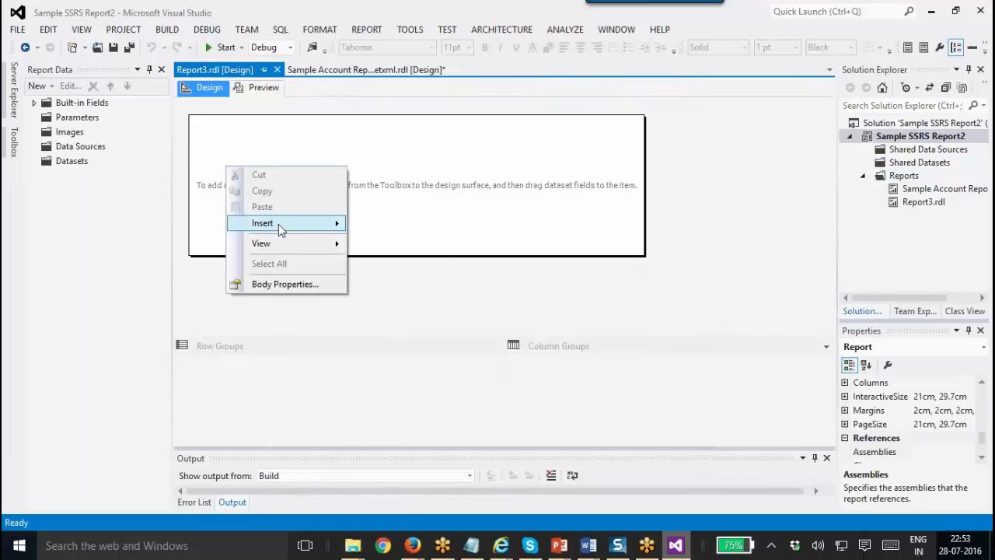
mouse_move(280, 224)
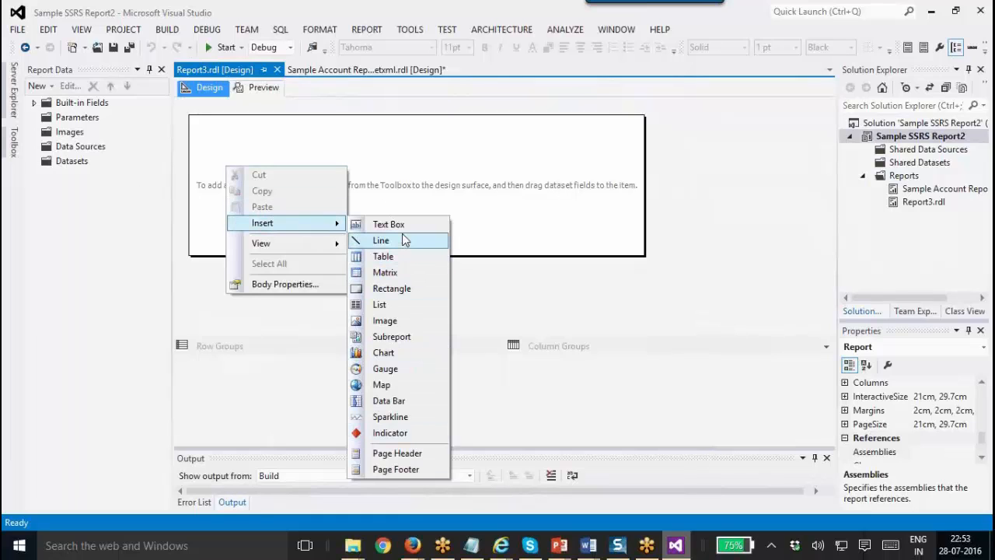
click(403, 263)
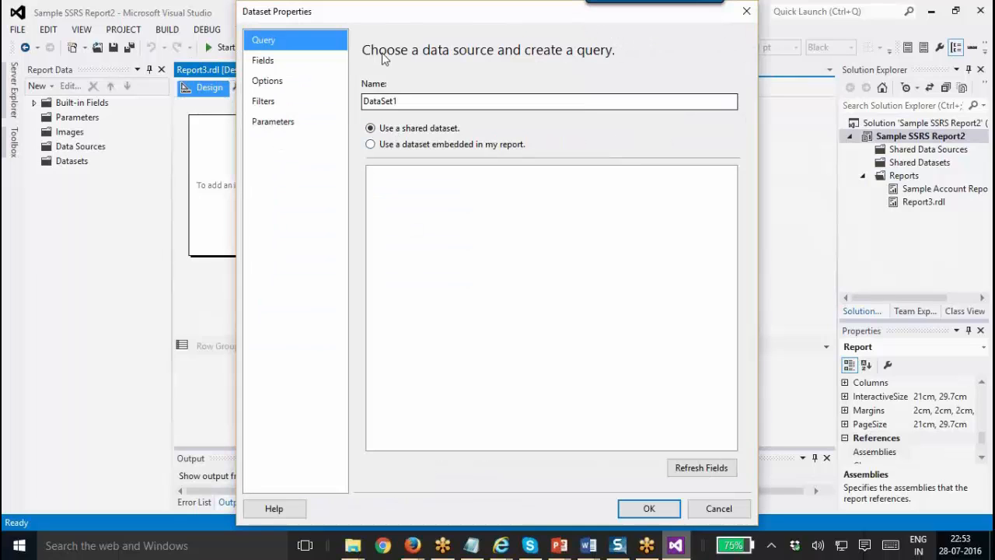
click(438, 144)
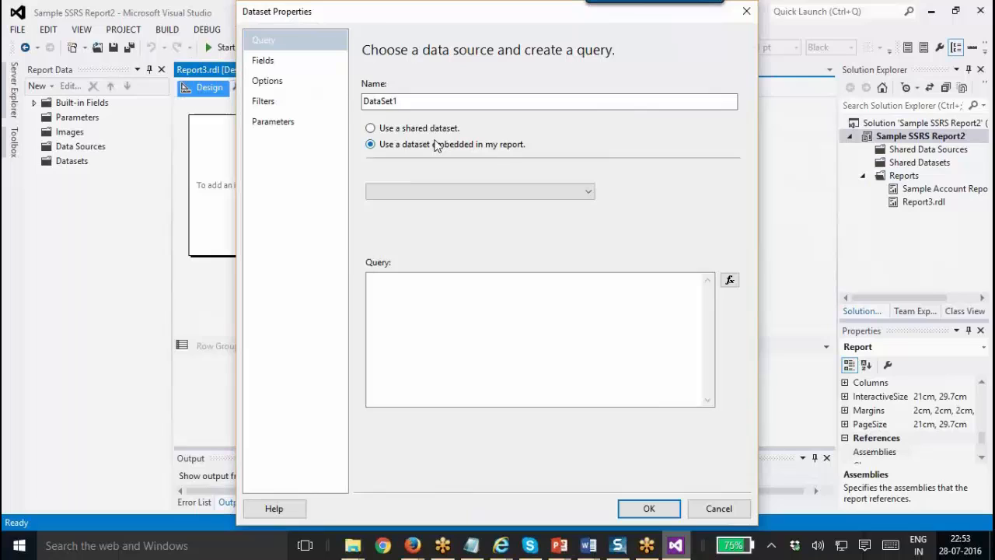
click(497, 191)
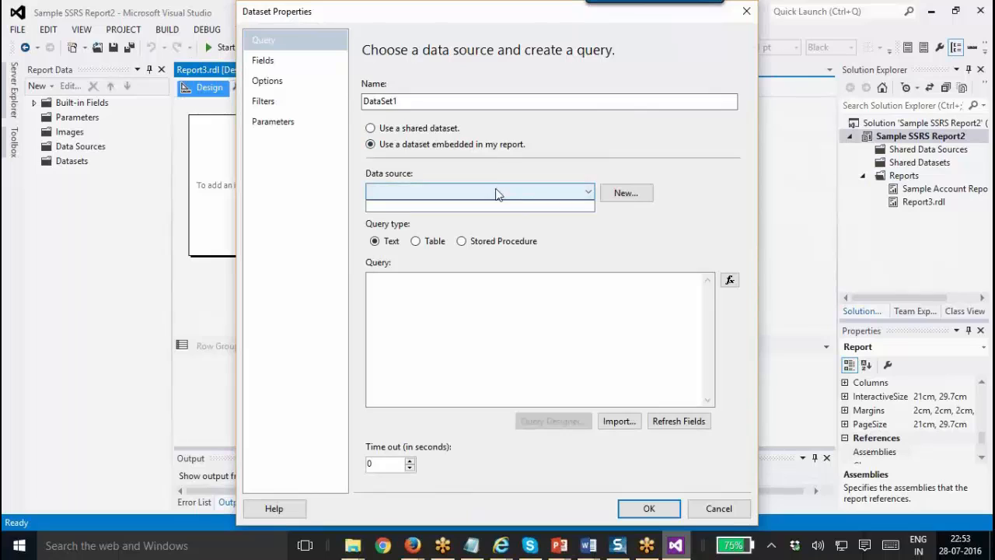
click(432, 128)
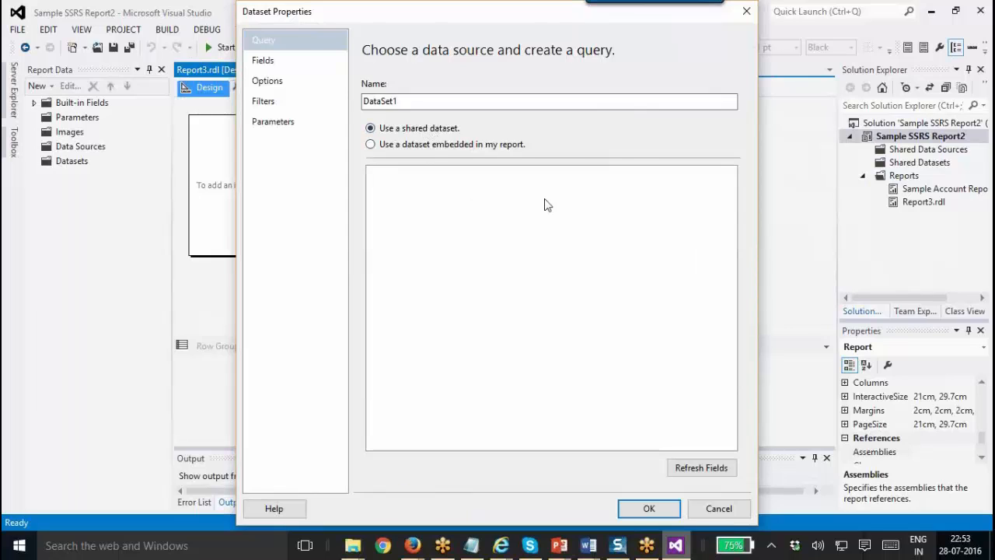
click(727, 511)
Permanently delete Report3.rdl from the project.
click(917, 203)
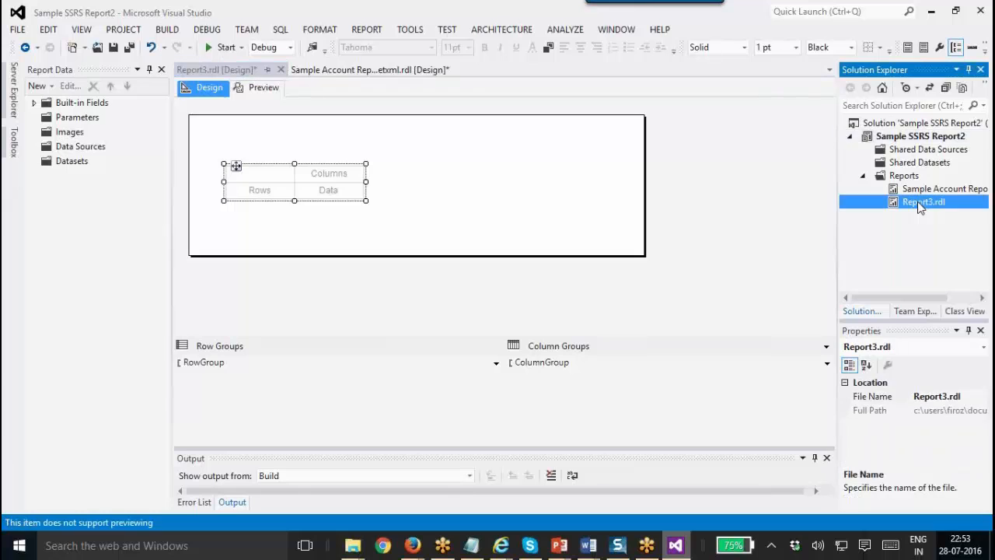
key(Delete)
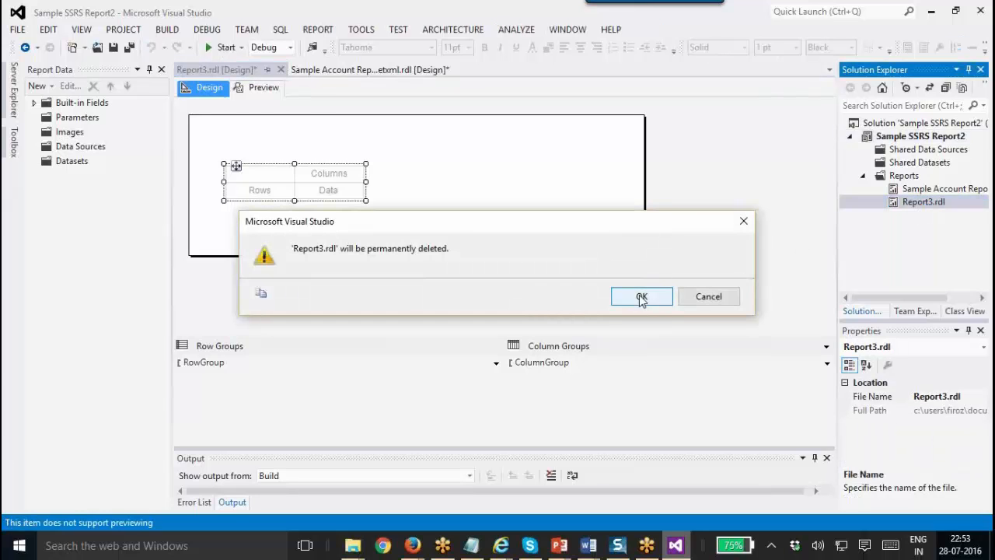
click(639, 296)
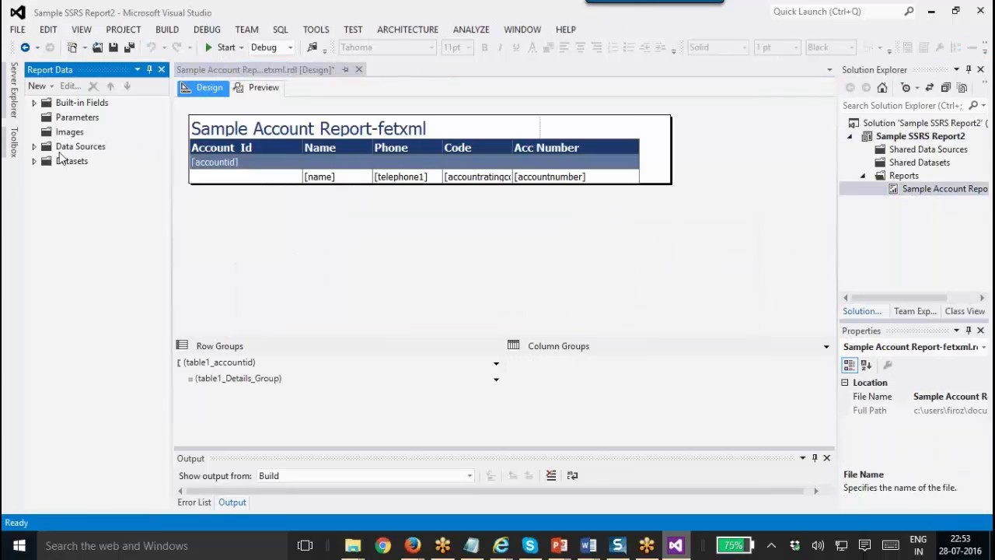
Check DataSet1 and the XFactor161 data source in Report Data, then preview the account report.
click(34, 160)
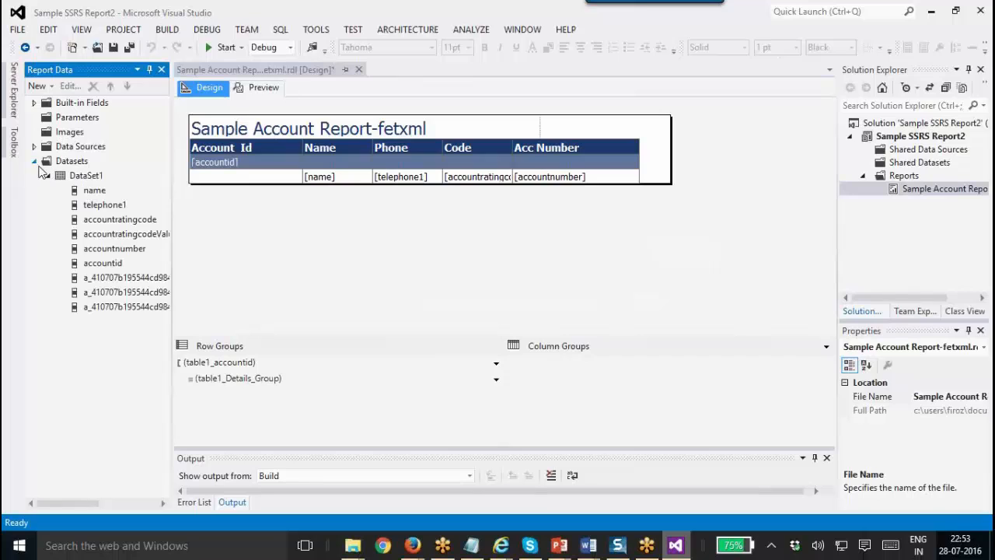
click(93, 177)
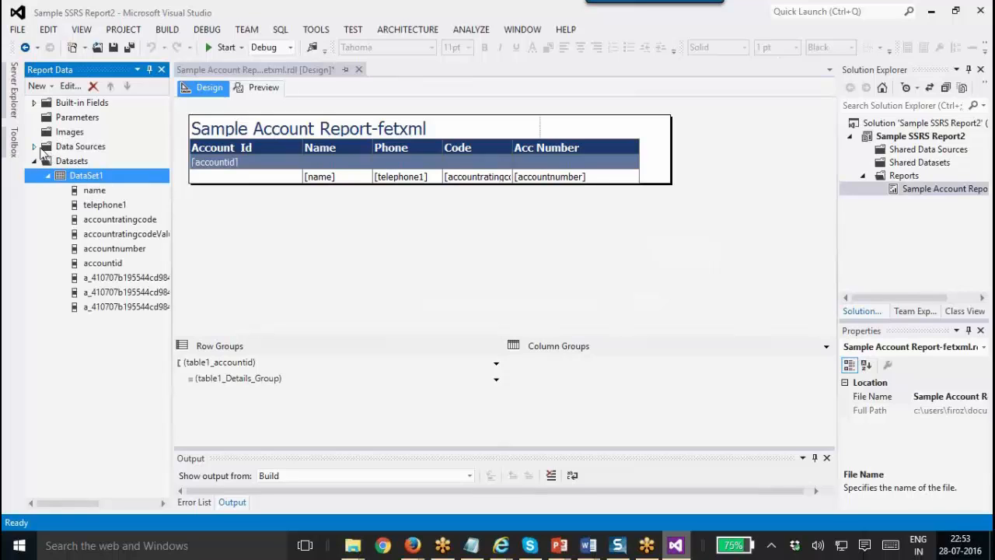
click(36, 147)
click(70, 161)
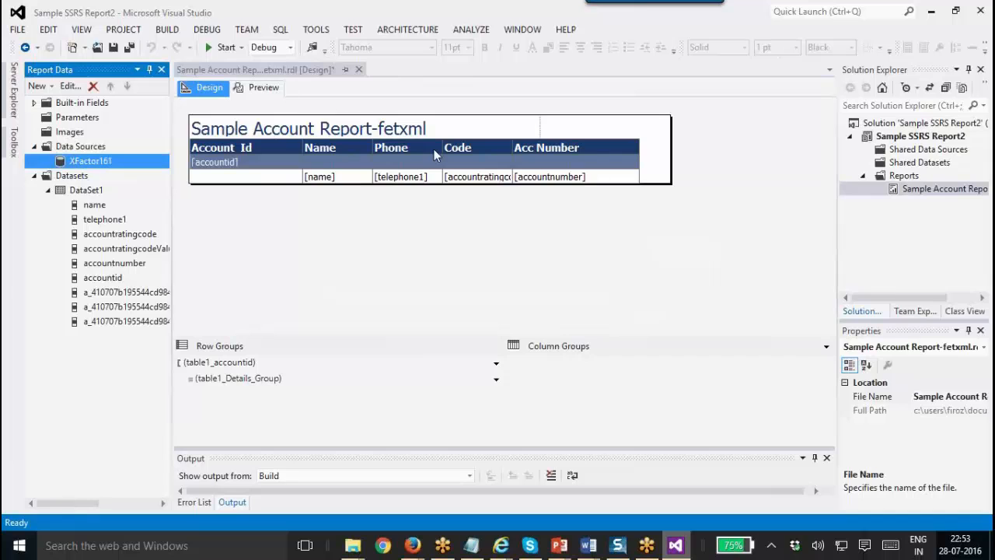
click(265, 87)
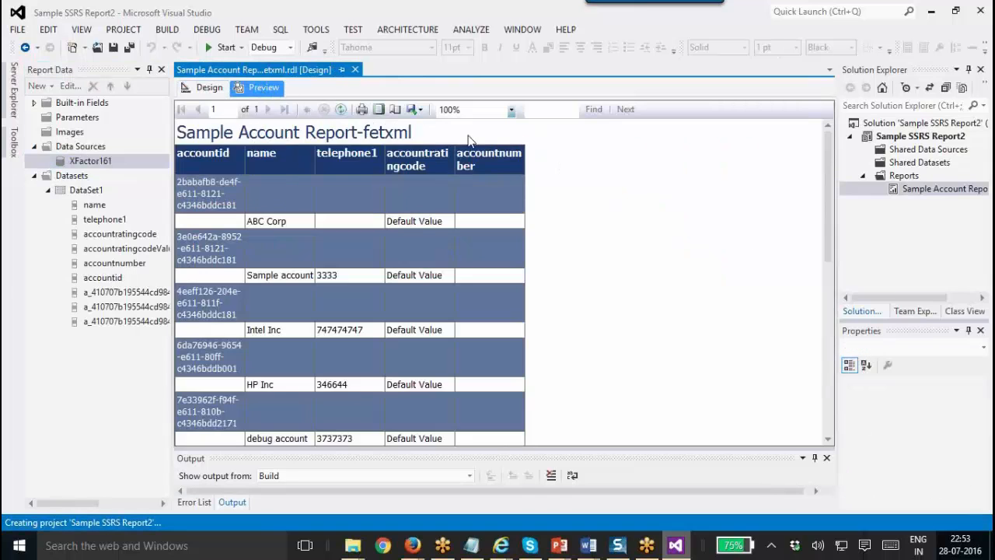
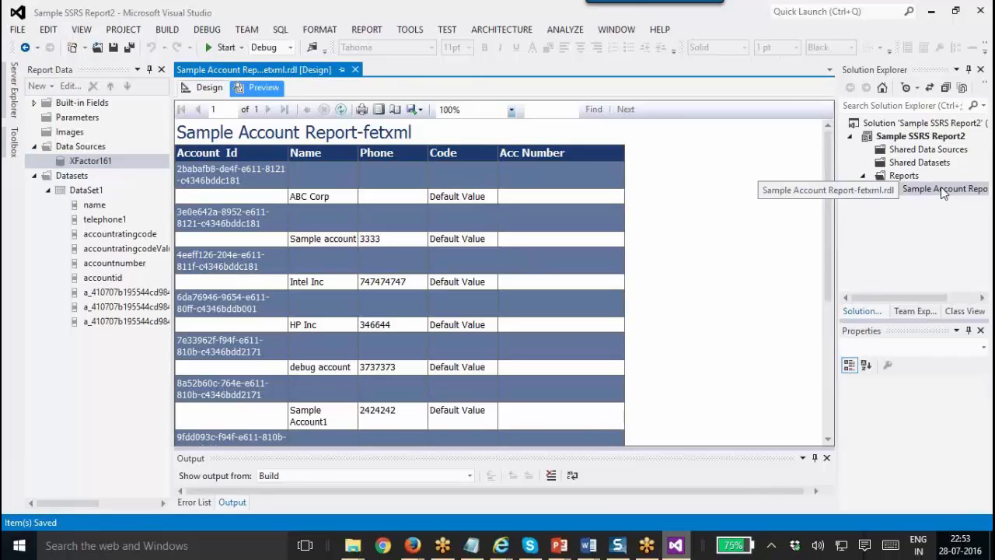
Open the Sample SSRS Report2 solution folder in File Explorer from the solution's context menu.
right_click(905, 138)
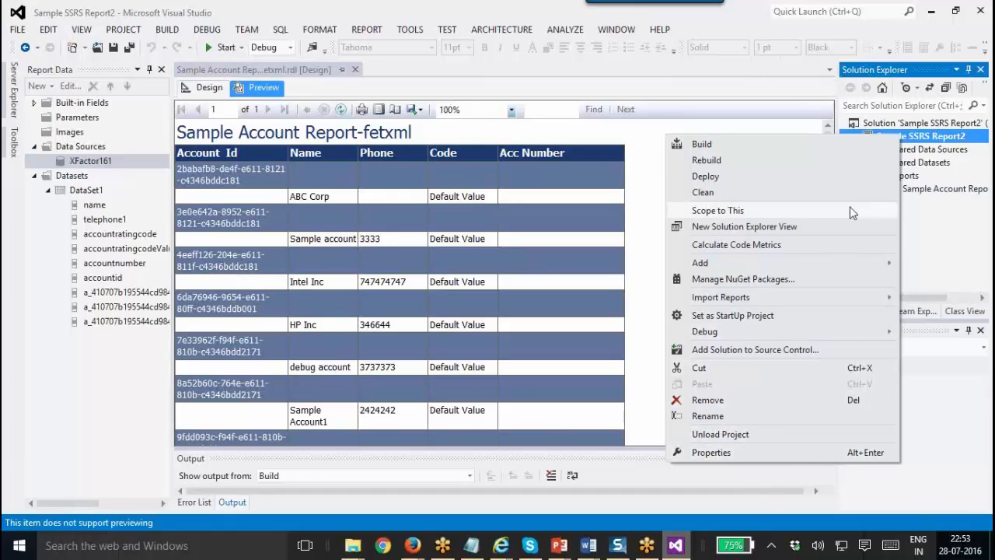
click(894, 127)
right_click(894, 126)
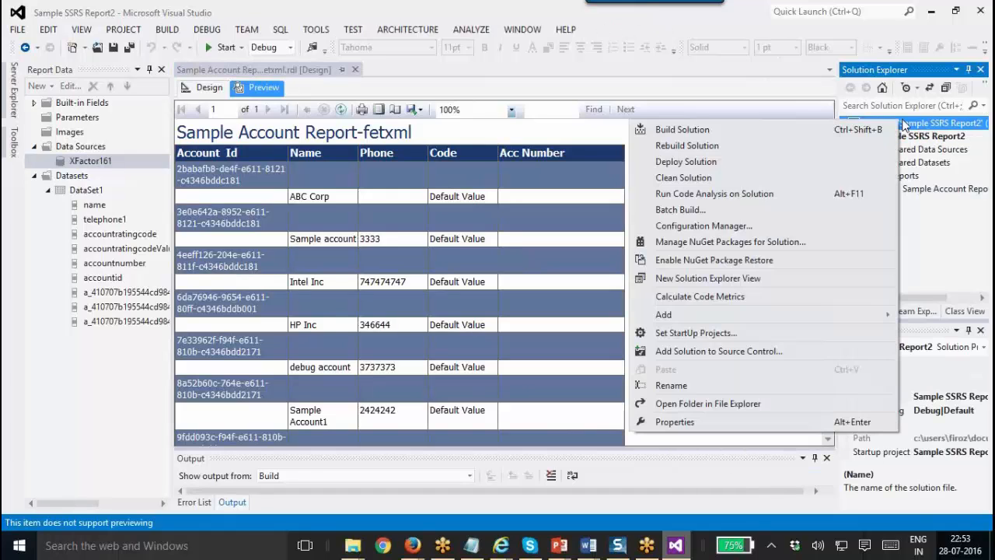
click(737, 409)
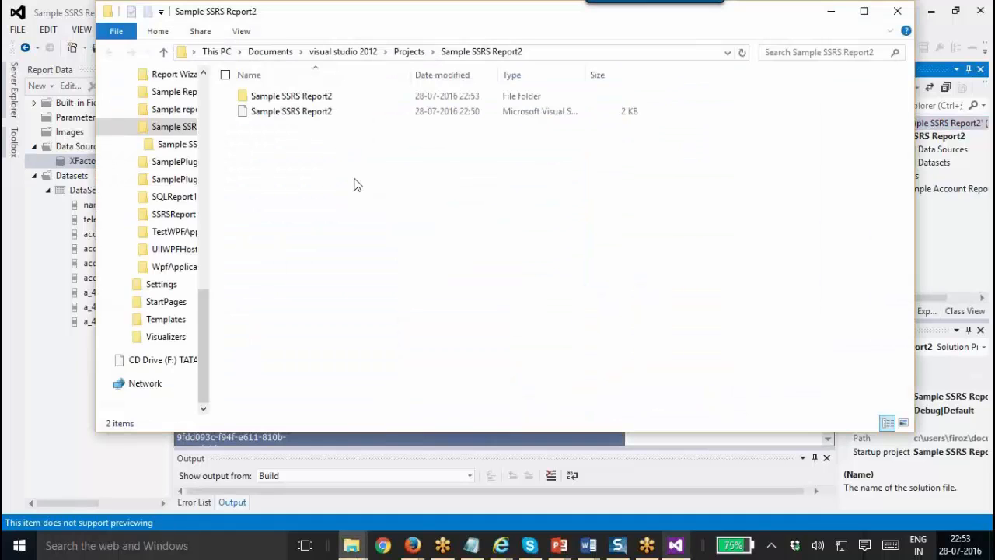
Browse into Sample SSRS Report2\bin\Debug and select the Sample Account Report-fetxml file.
double_click(306, 96)
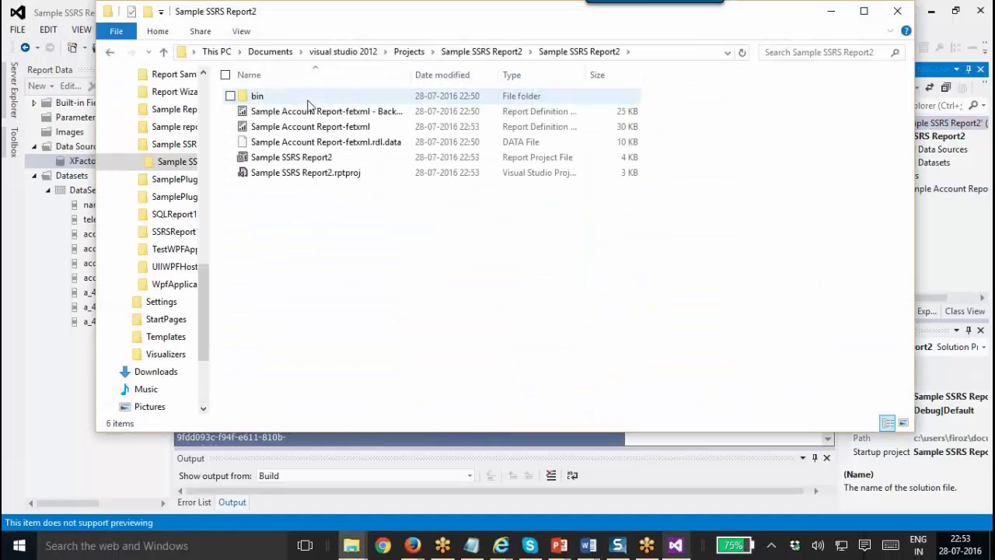
double_click(312, 101)
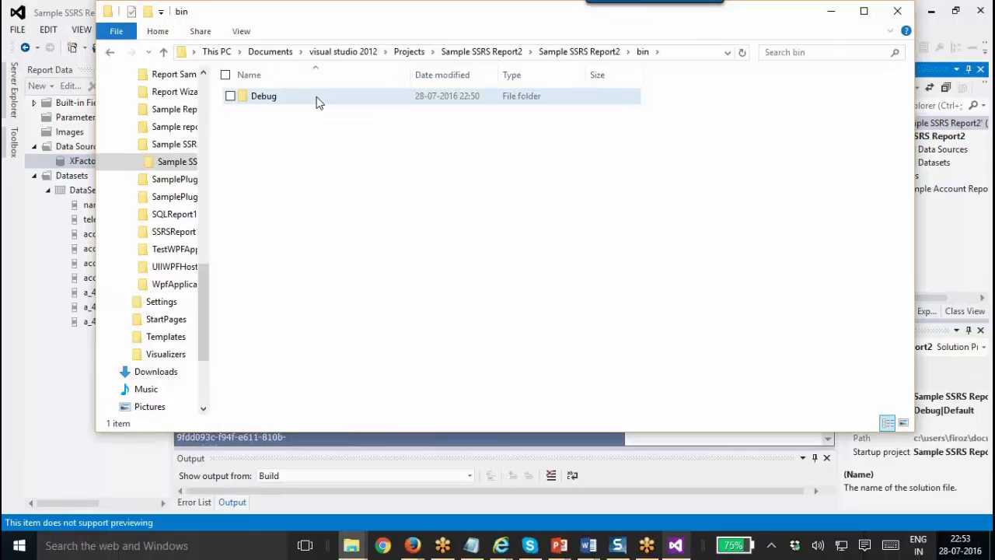
double_click(318, 100)
click(335, 113)
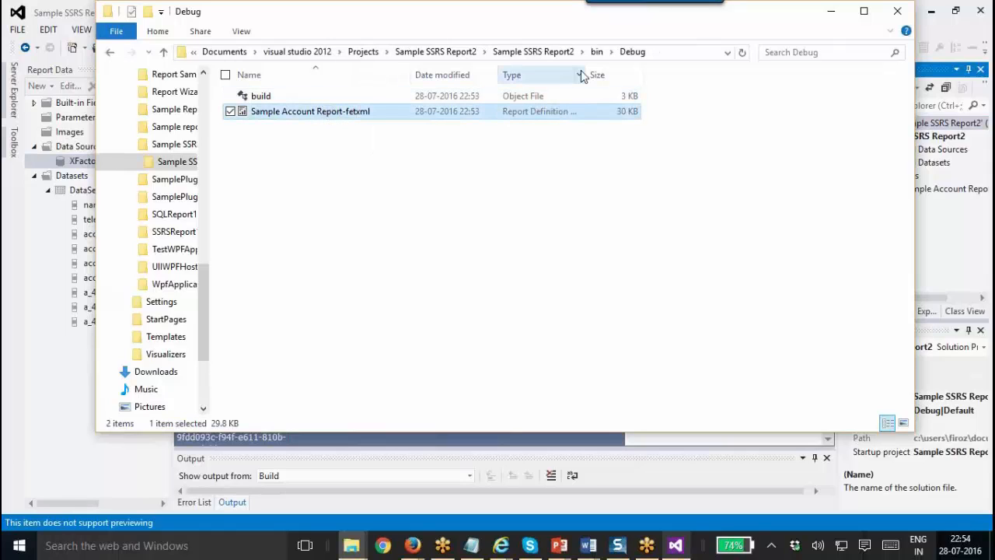
Widen the Type column, reveal the full folder path, and bring up the Chapter 35 PowerPoint deck.
drag(589, 68, 699, 78)
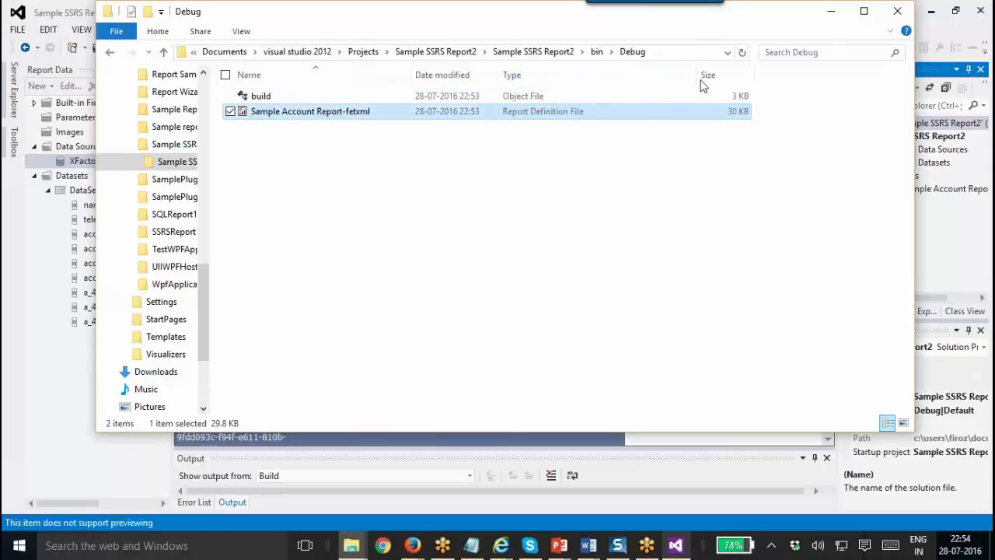
click(660, 53)
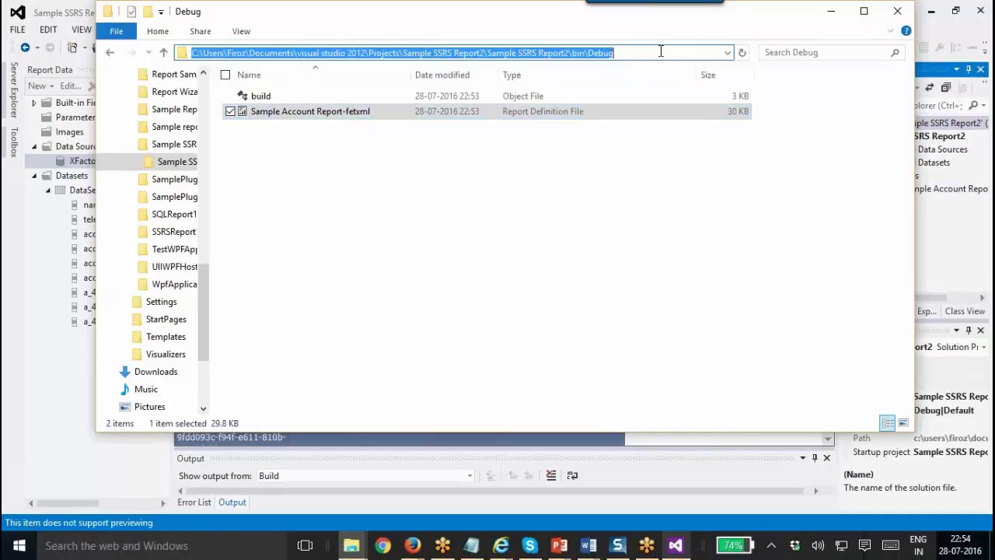
click(559, 545)
click(604, 470)
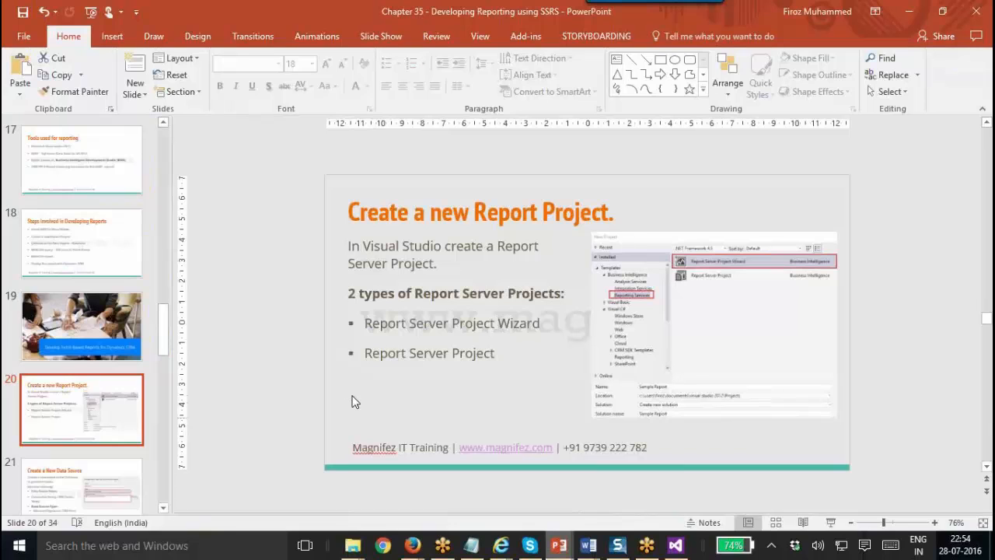
Advance the deck from slide 20 to slide 27, Preview Report, then return to the Debug folder window.
click(104, 478)
click(104, 478)
click(103, 478)
click(103, 478)
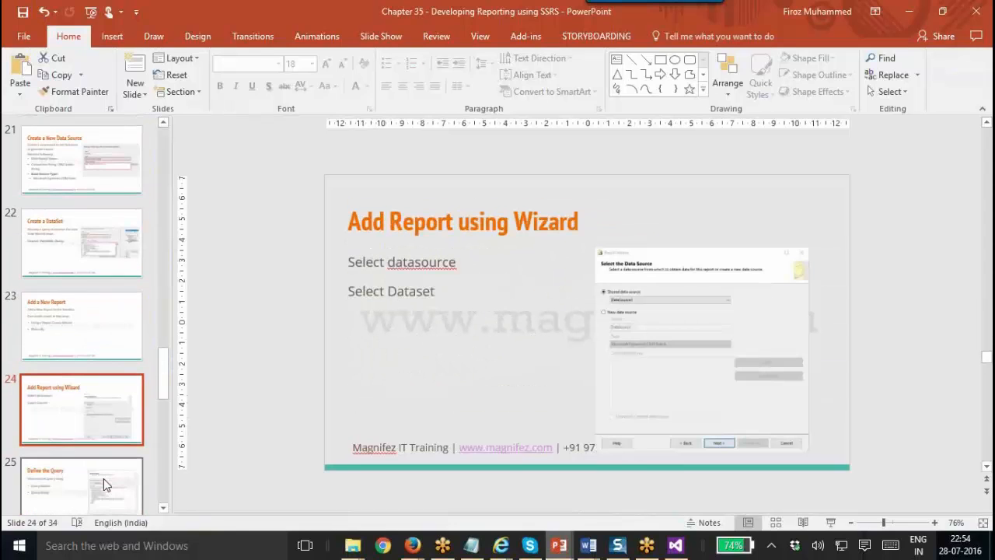
click(103, 478)
click(103, 478)
click(103, 478)
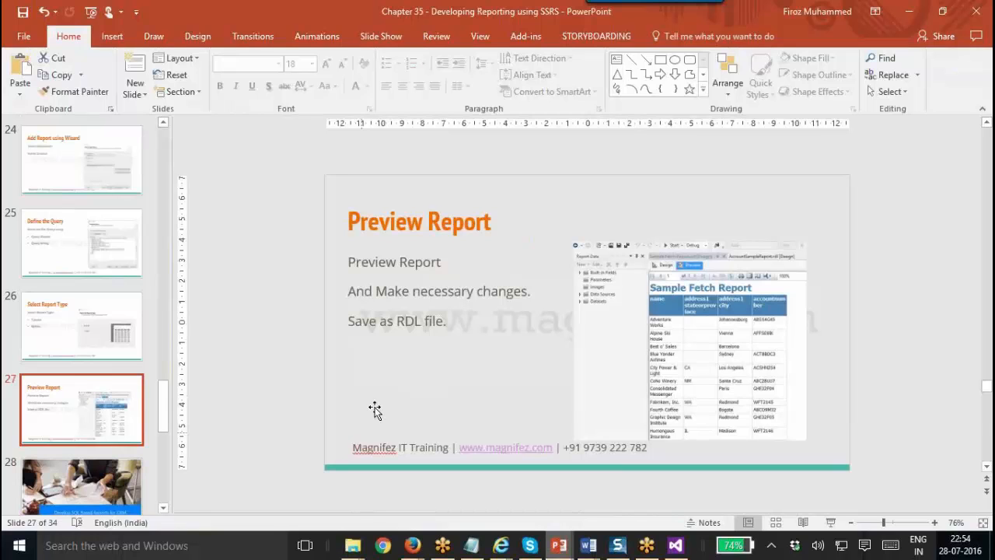
key(alt+Tab)
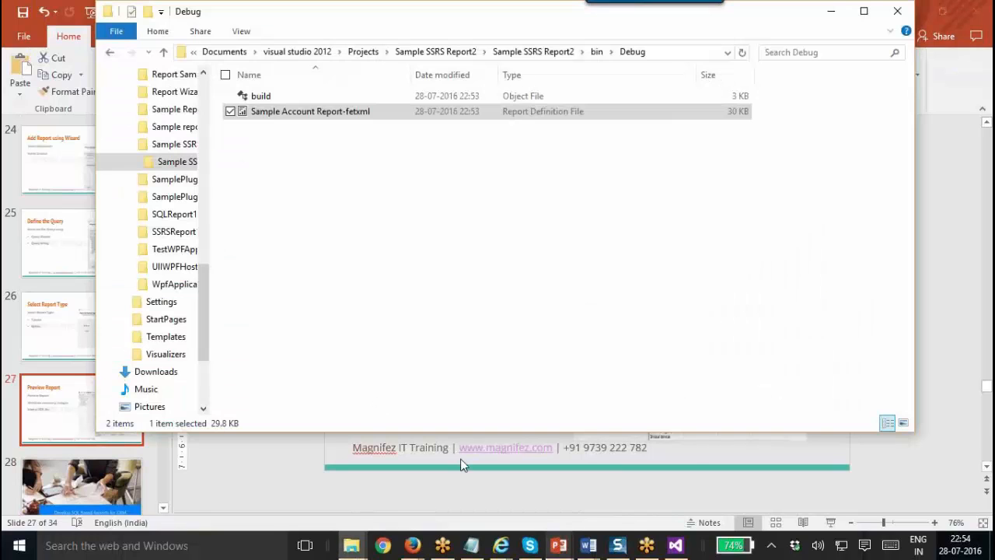
Close the Top 10 Opportunities report and Advanced Find windows, returning to the Dynamics CRM accounts window.
mouse_move(392, 550)
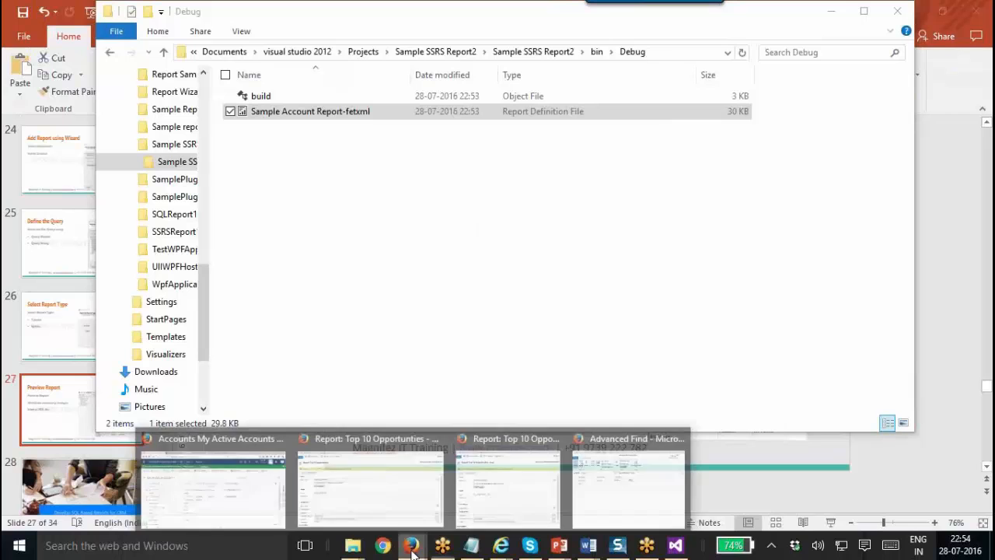
click(247, 496)
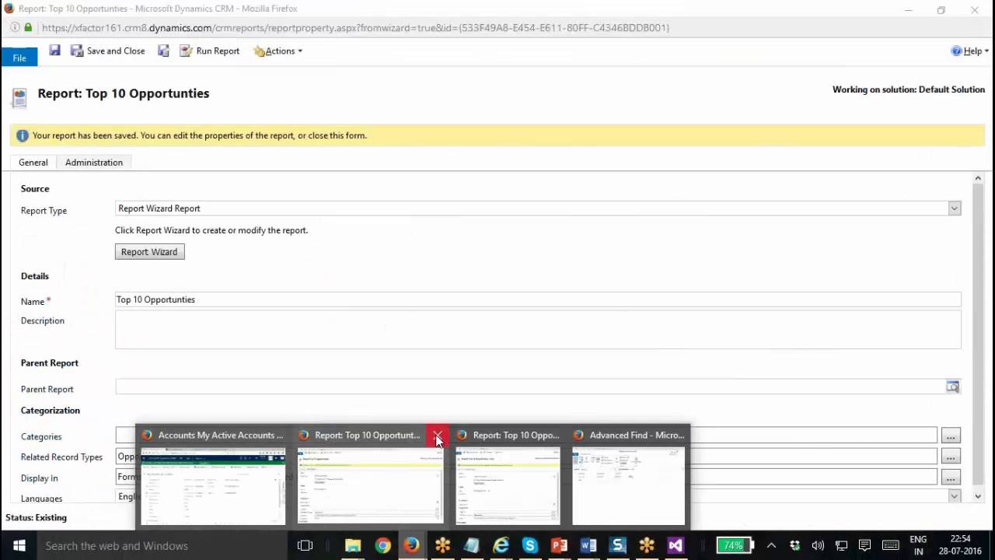
click(435, 435)
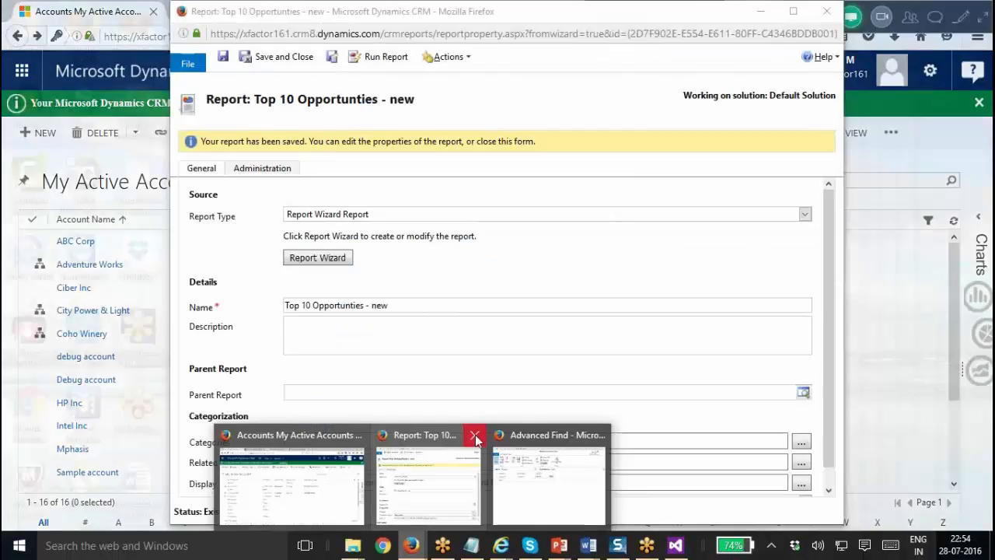
click(474, 435)
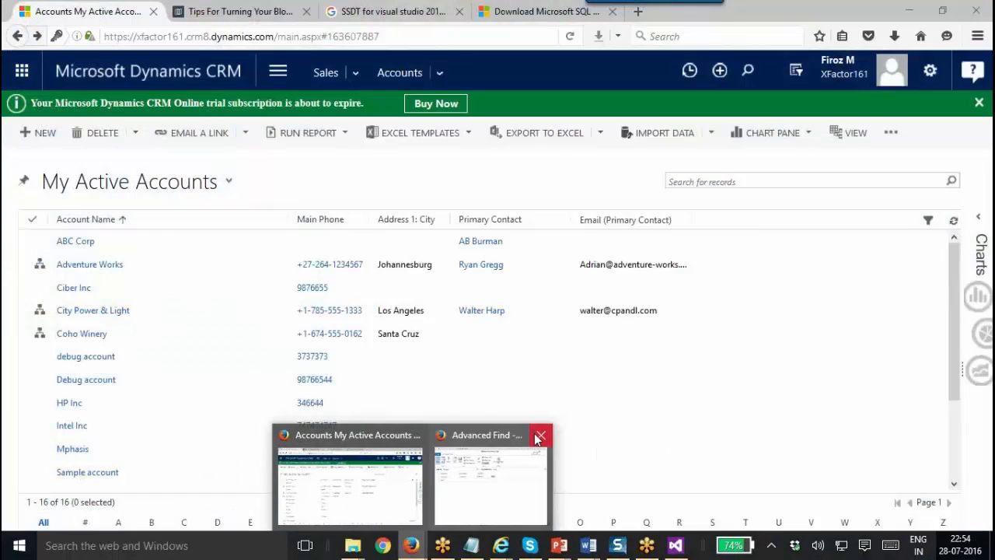
click(540, 436)
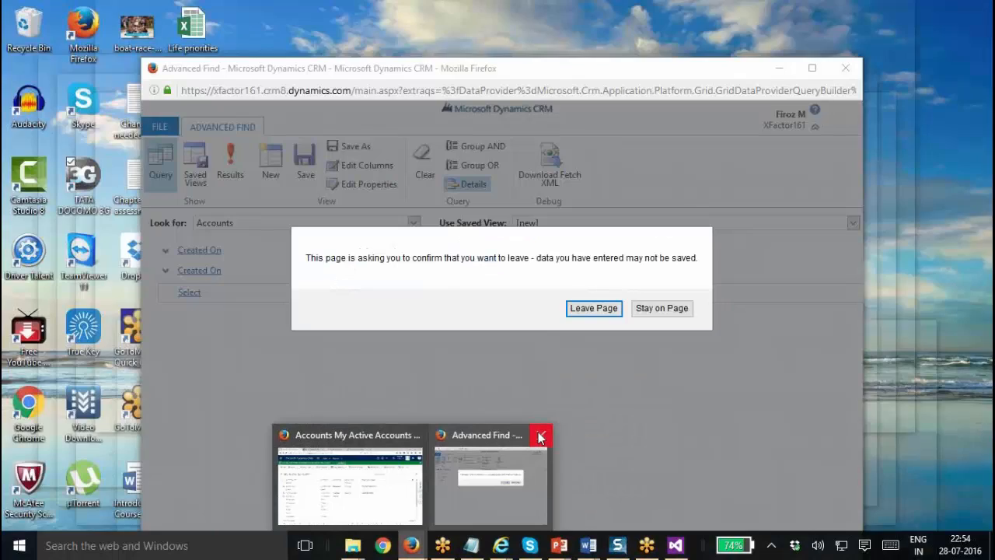
click(540, 436)
click(451, 479)
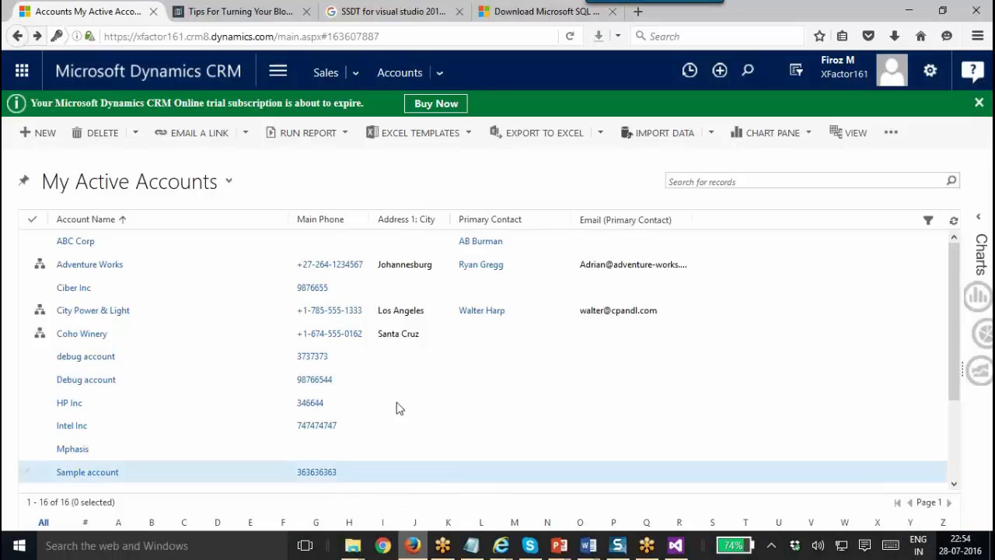
Navigate through the site areas to the Available Reports list.
click(359, 75)
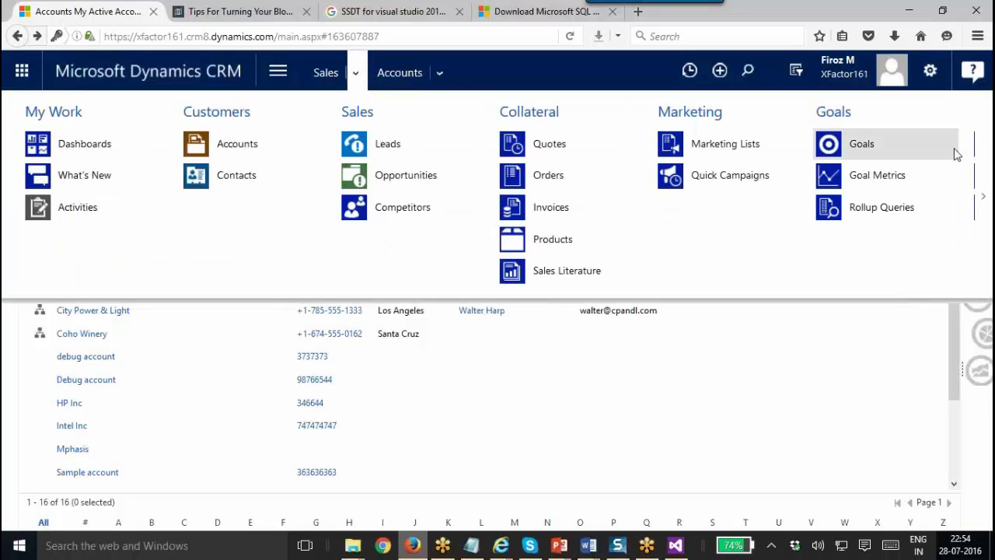
click(985, 198)
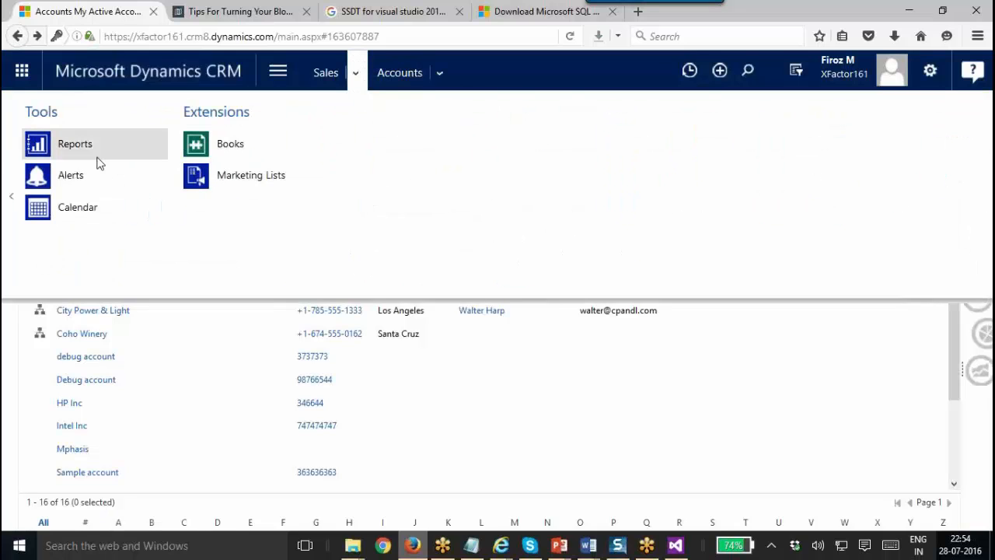
click(88, 157)
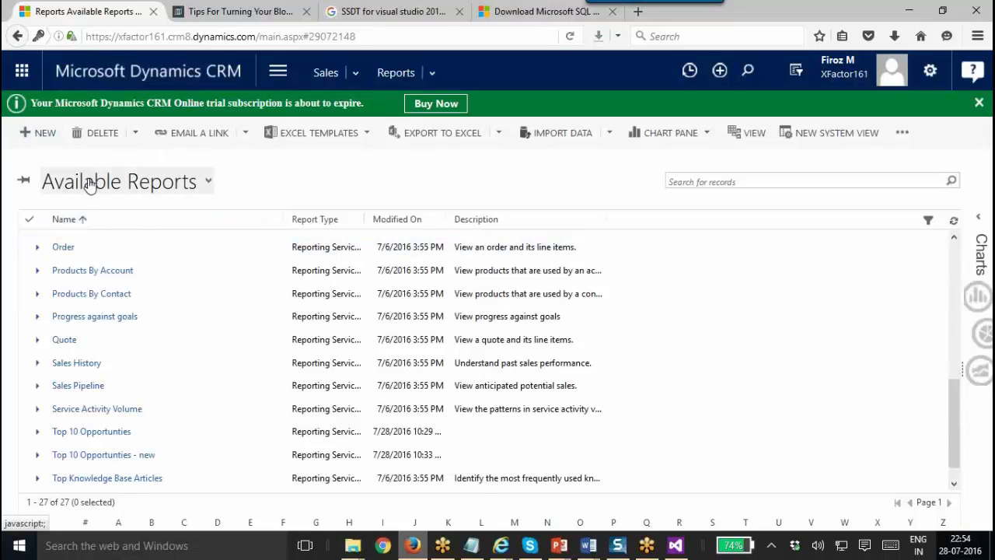
Start a new report from an existing file, uploading Sample Account Report-fetxml.rdl from the bin\Debug folder.
click(26, 136)
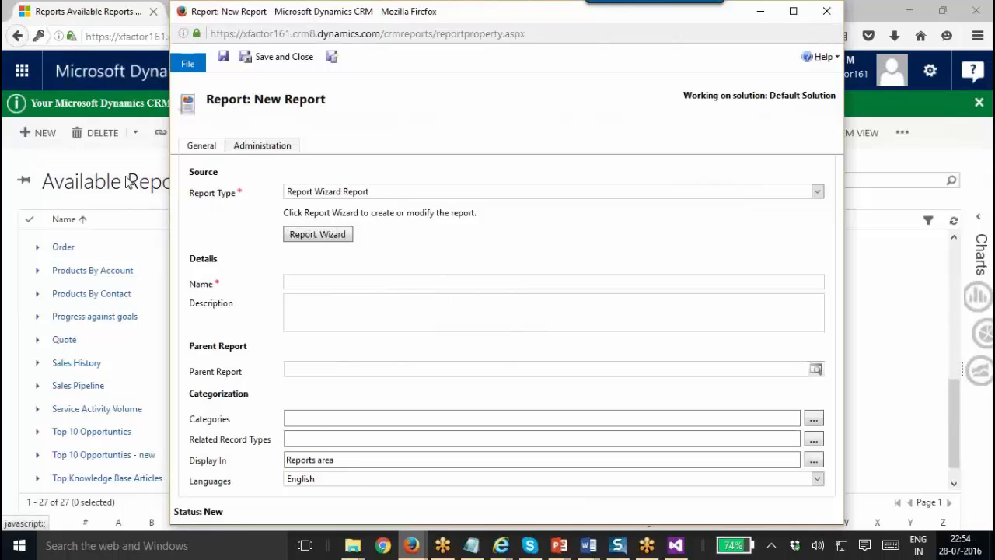
click(382, 192)
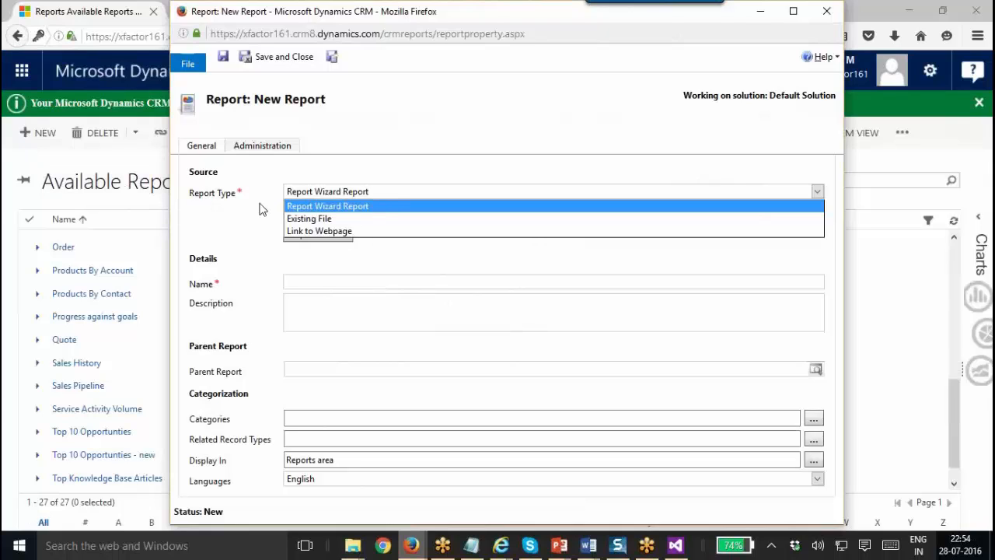
click(316, 220)
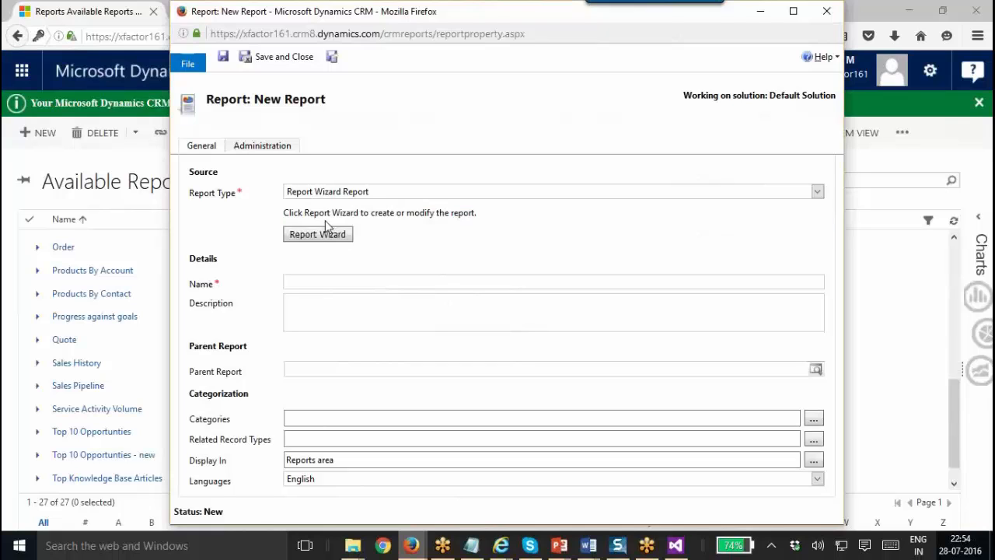
click(322, 234)
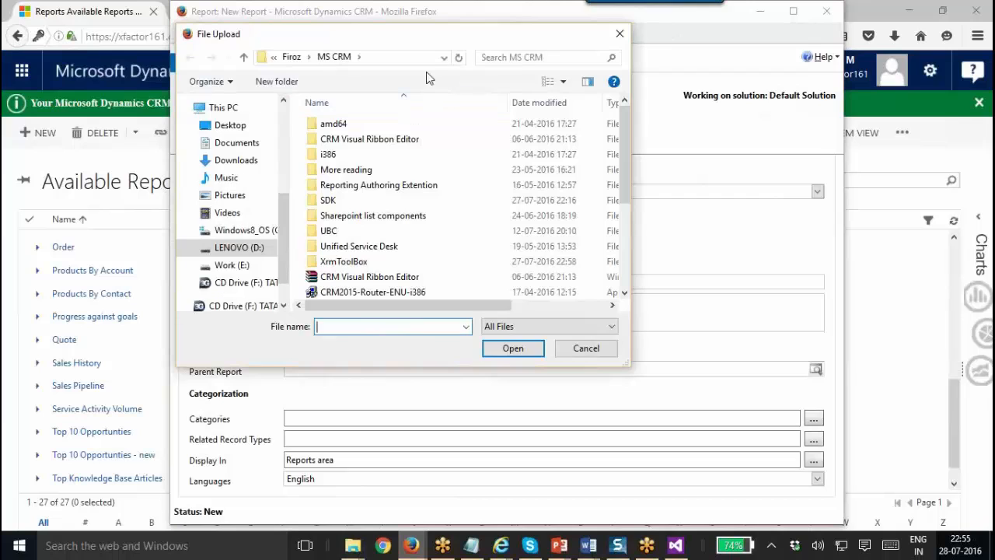
click(413, 63)
key(ctrl+v)
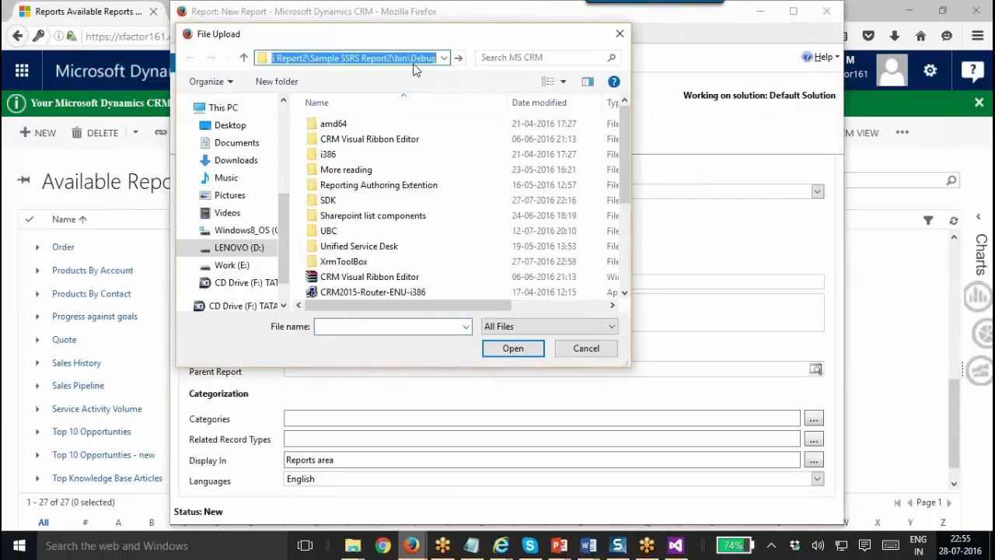
key(Return)
click(350, 139)
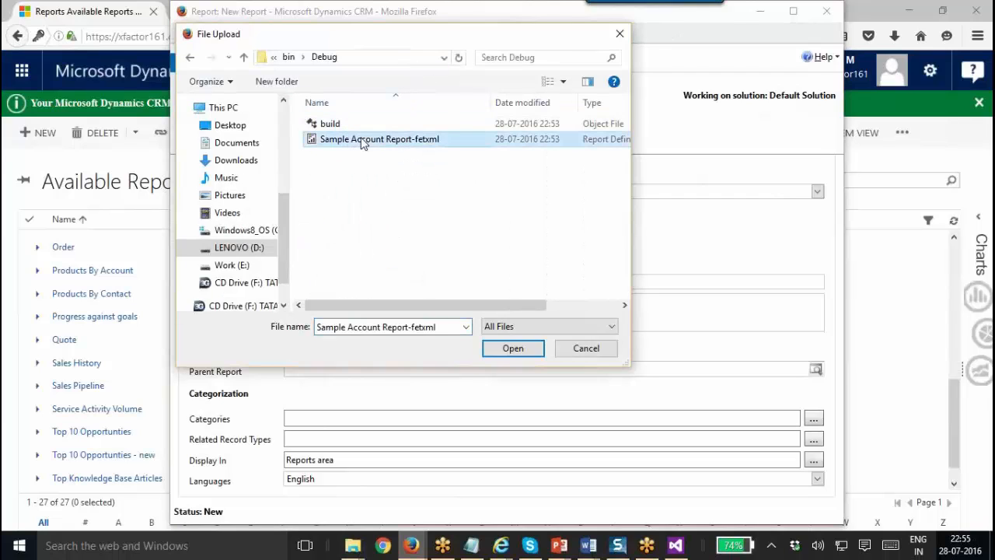
click(512, 348)
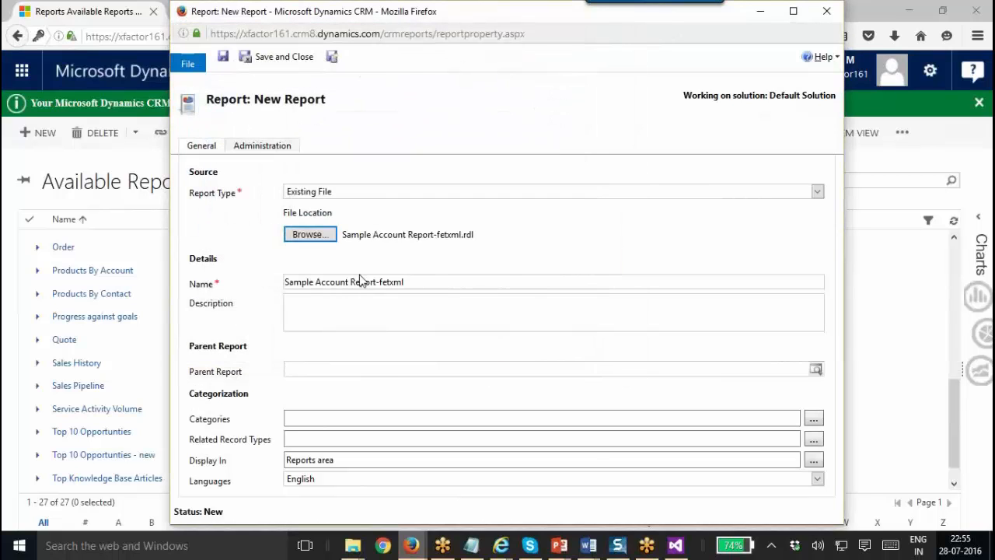
Rename the report to 'Sample Account Report' and save it.
drag(419, 284, 223, 273)
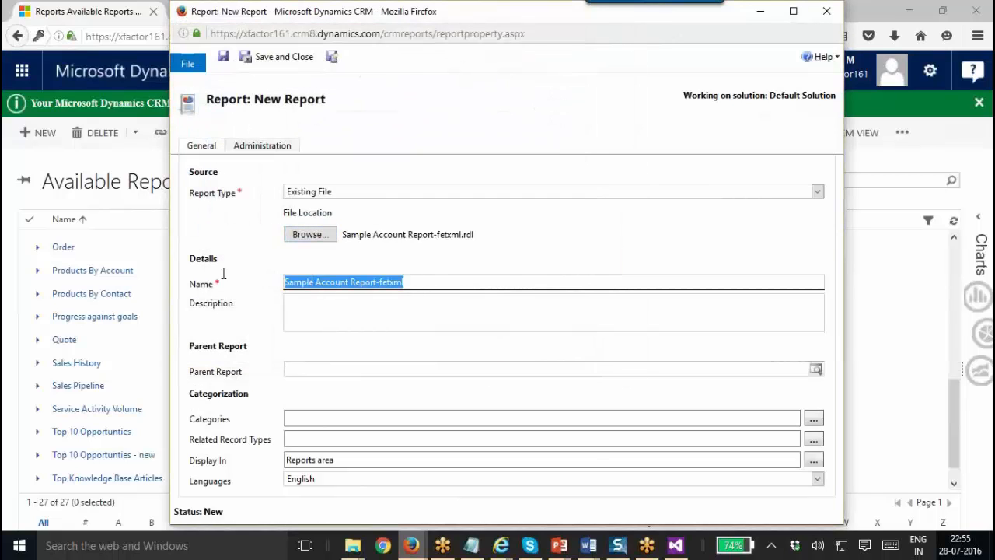
click(415, 284)
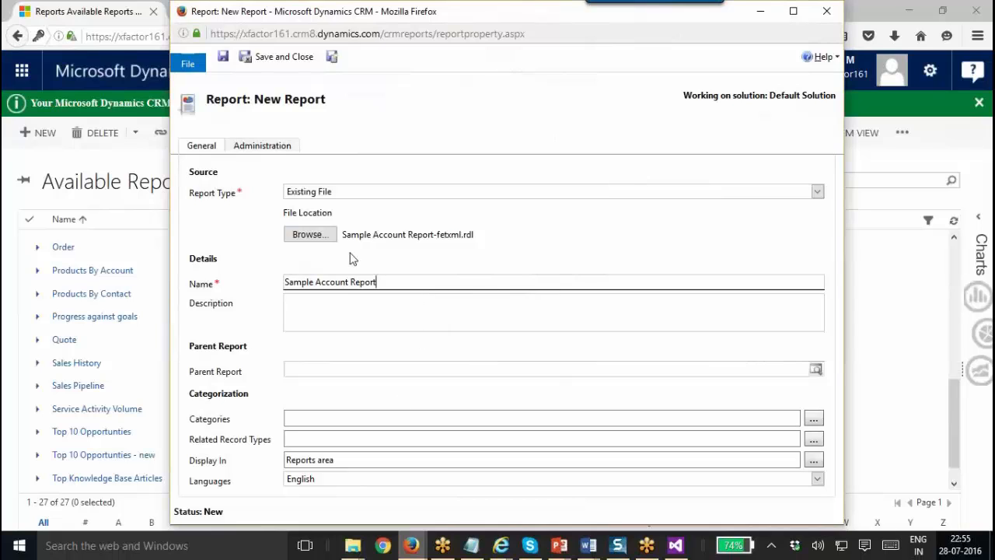
click(223, 56)
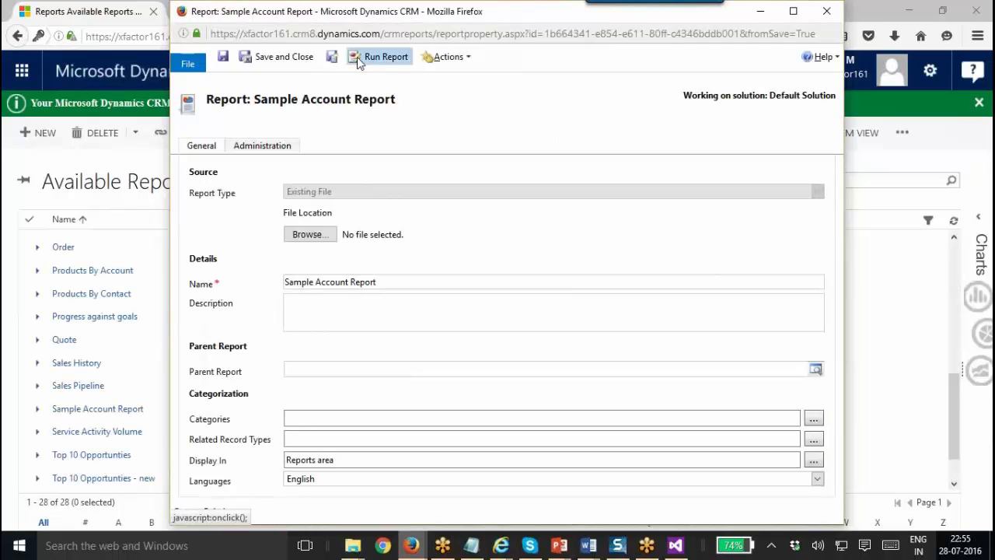
Run Sample Account Report and inspect the viewer's web address up to the .rdl file name.
click(356, 57)
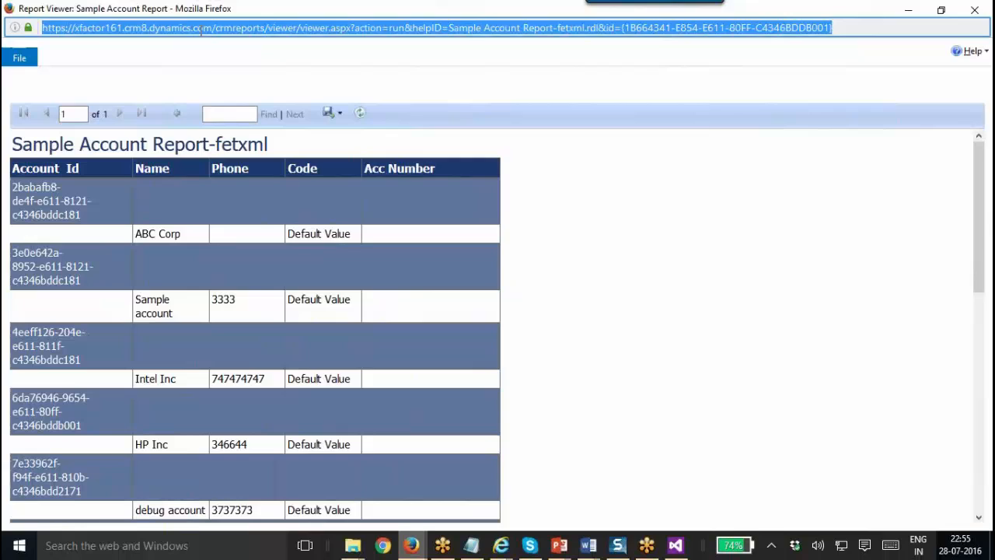
click(196, 28)
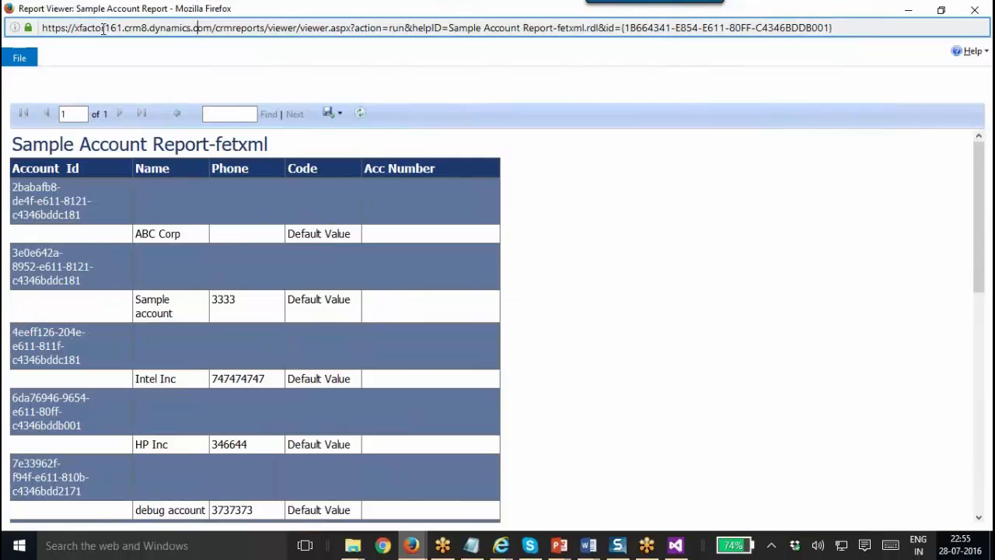
drag(77, 28, 450, 26)
click(598, 29)
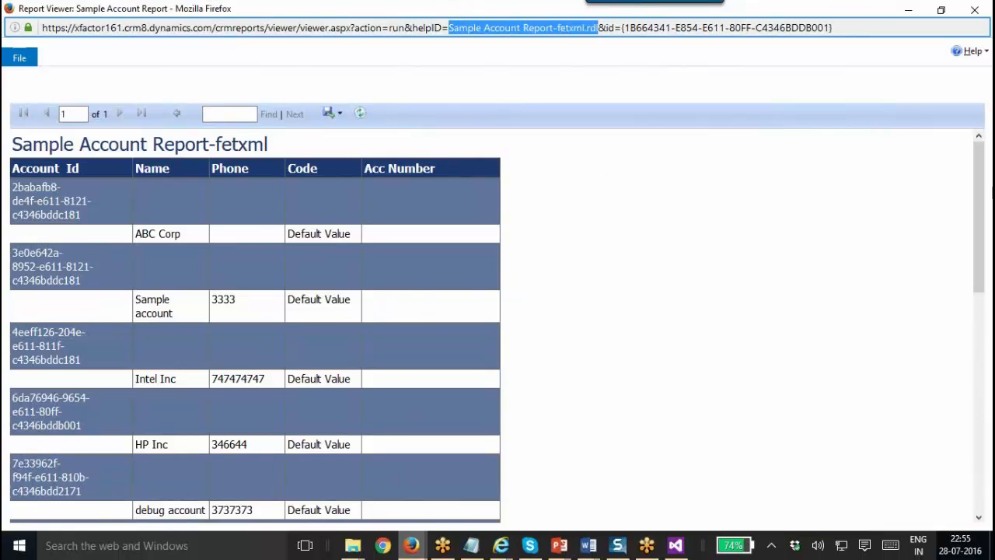
click(982, 351)
drag(983, 394, 675, 113)
Close the report viewer and the report form, back to the report list.
drag(424, 7, 425, 99)
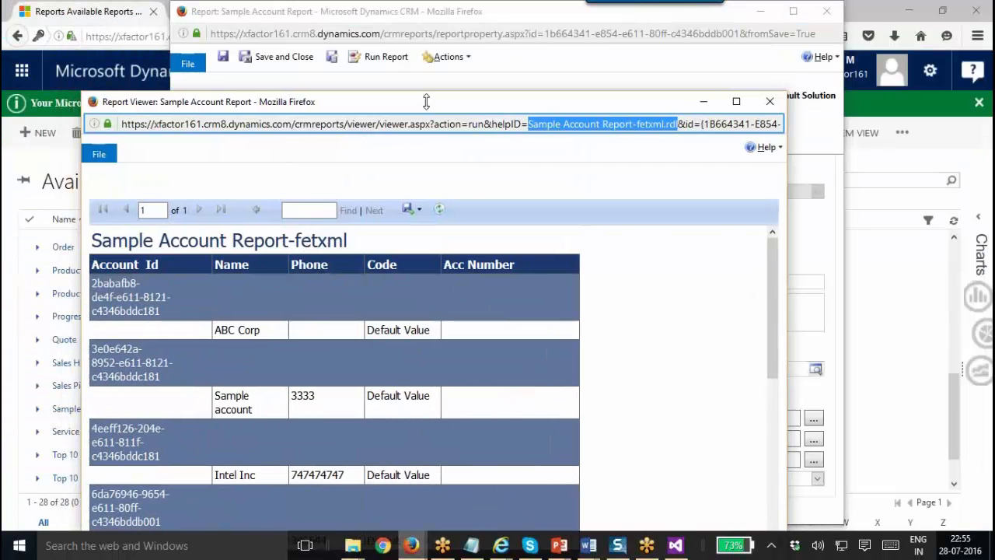
click(768, 102)
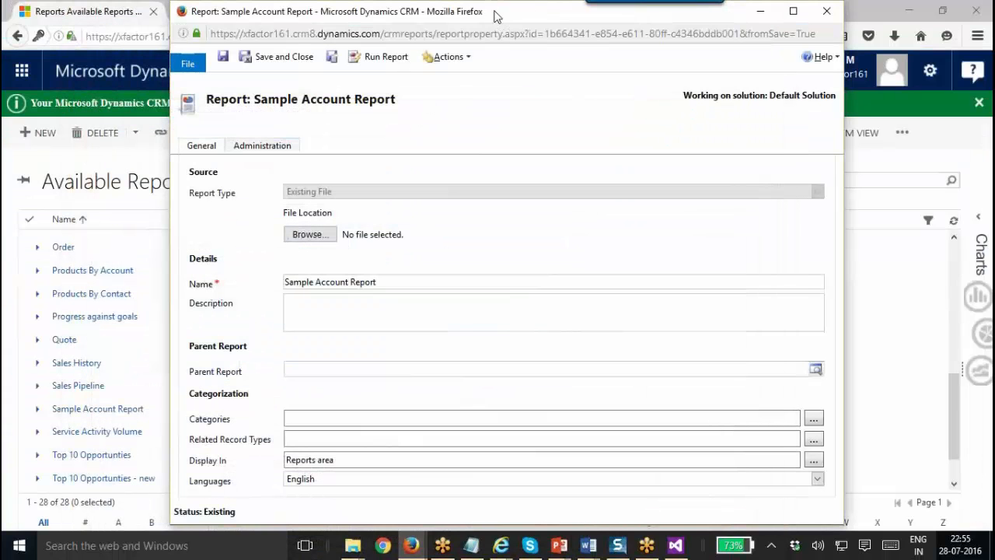
drag(496, 16, 495, 68)
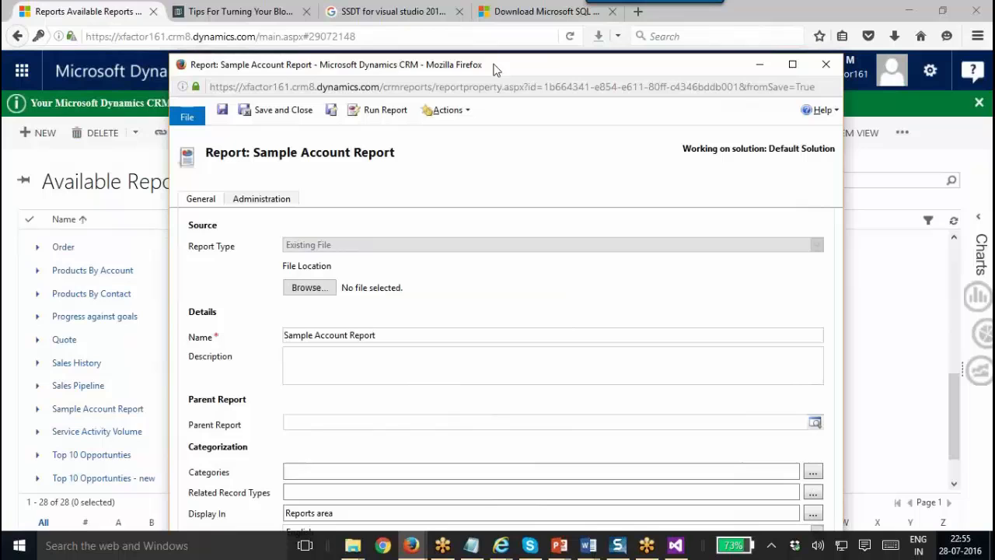
click(823, 67)
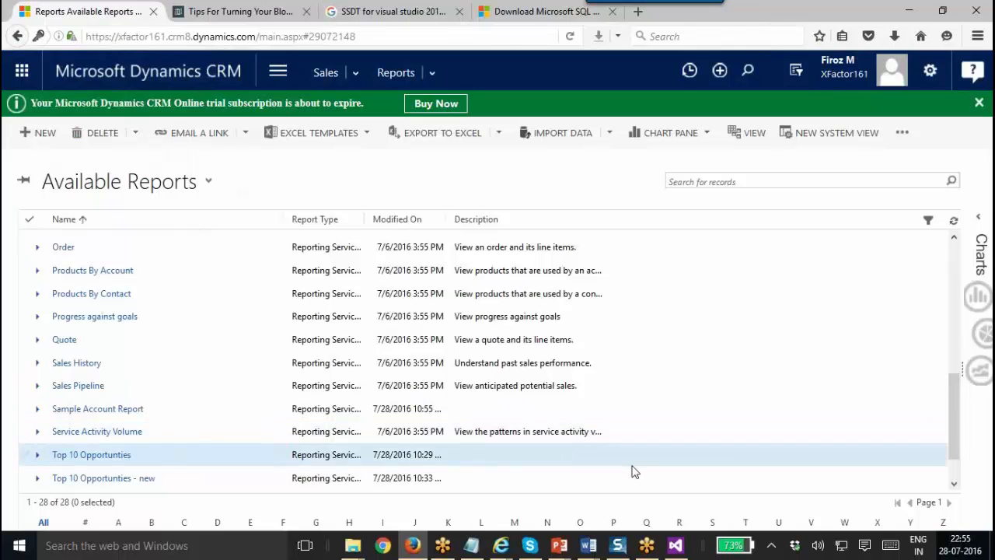
Switch to the Sample SSRS Report2 project in Visual Studio and glance through the File menu.
mouse_move(677, 547)
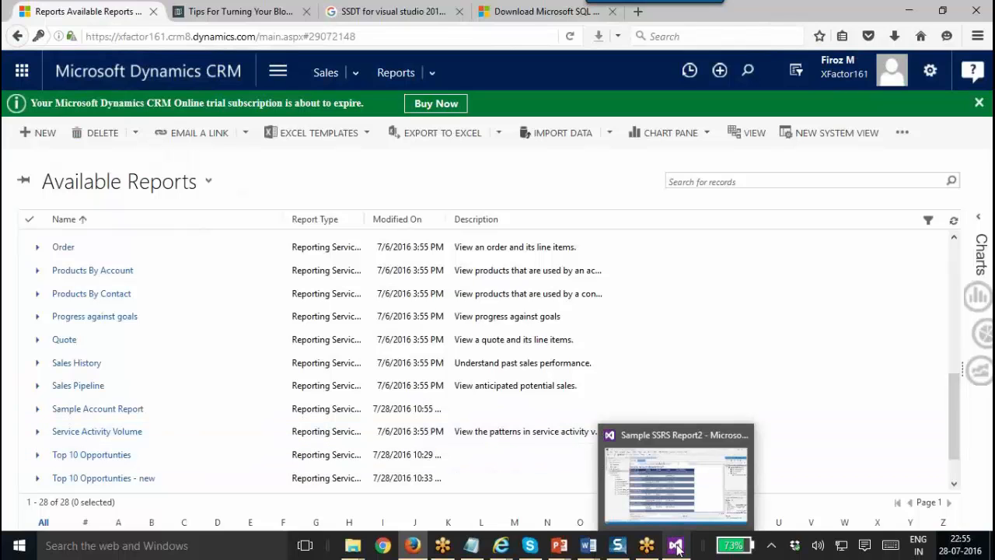
click(675, 487)
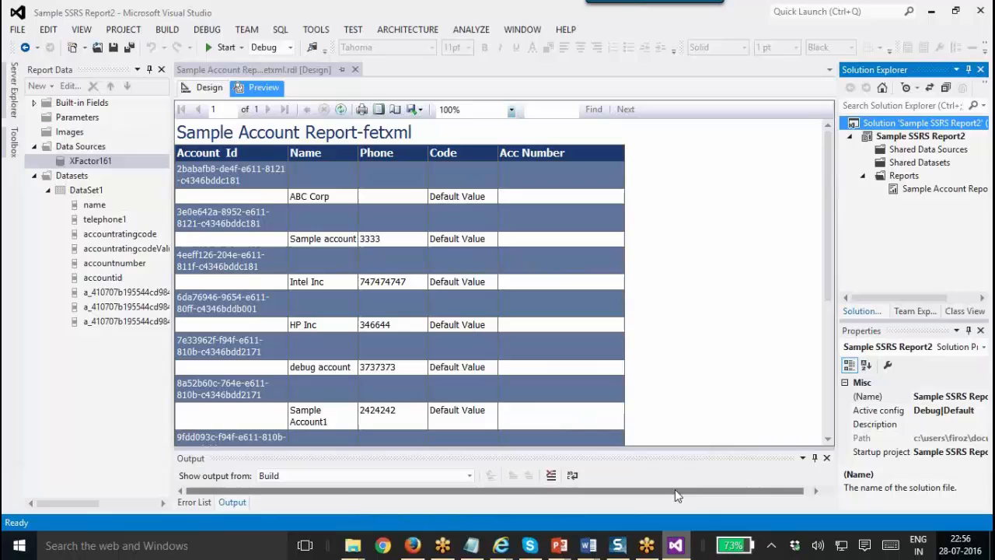
click(17, 31)
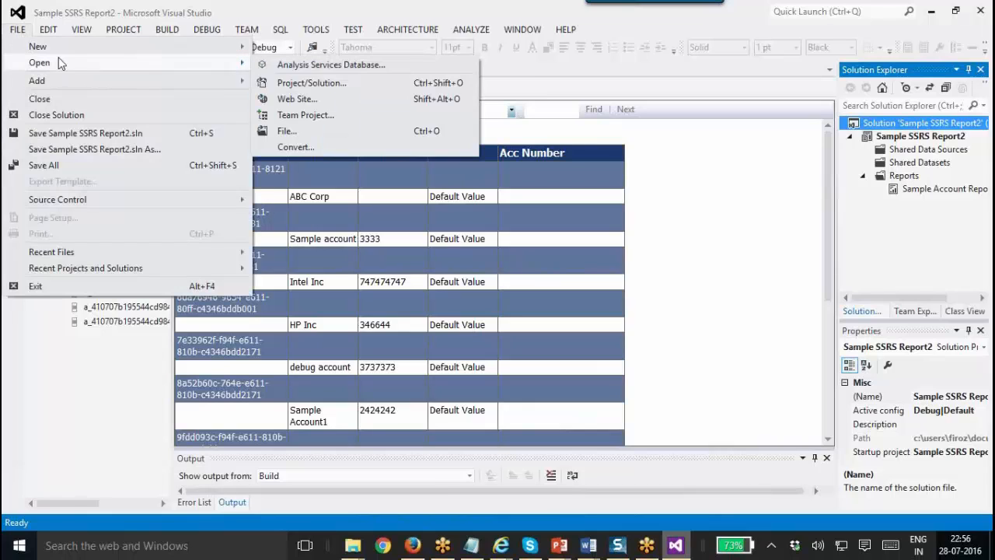
mouse_move(66, 47)
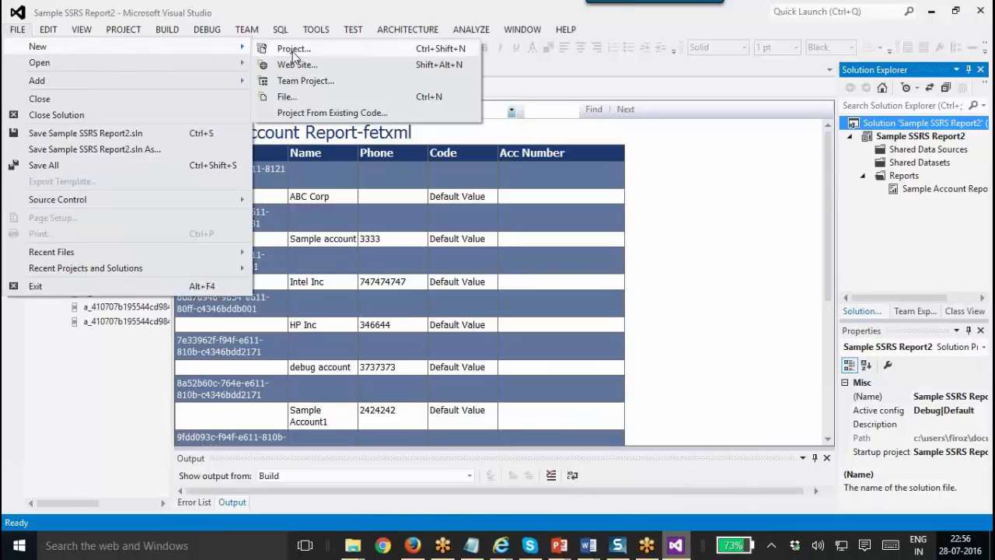
click(780, 189)
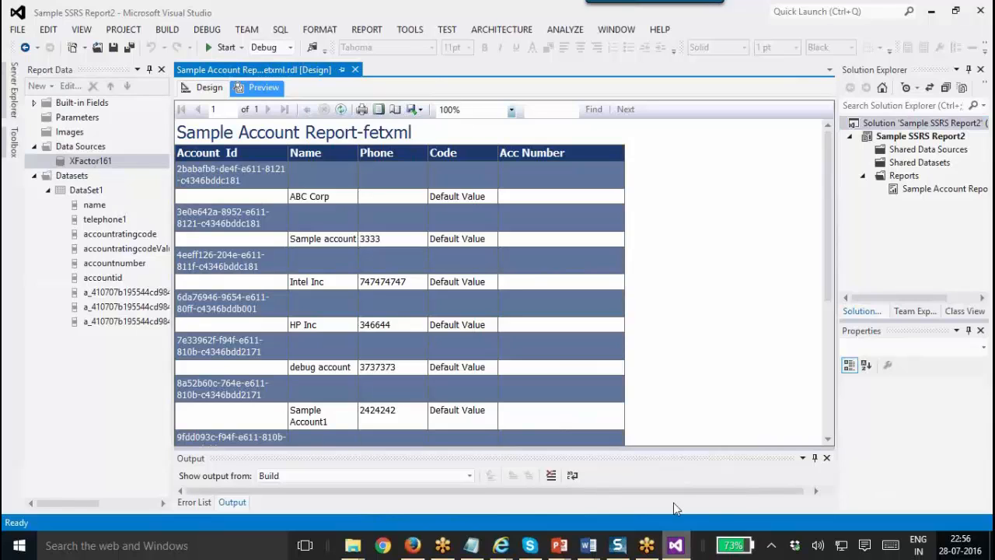
mouse_move(558, 545)
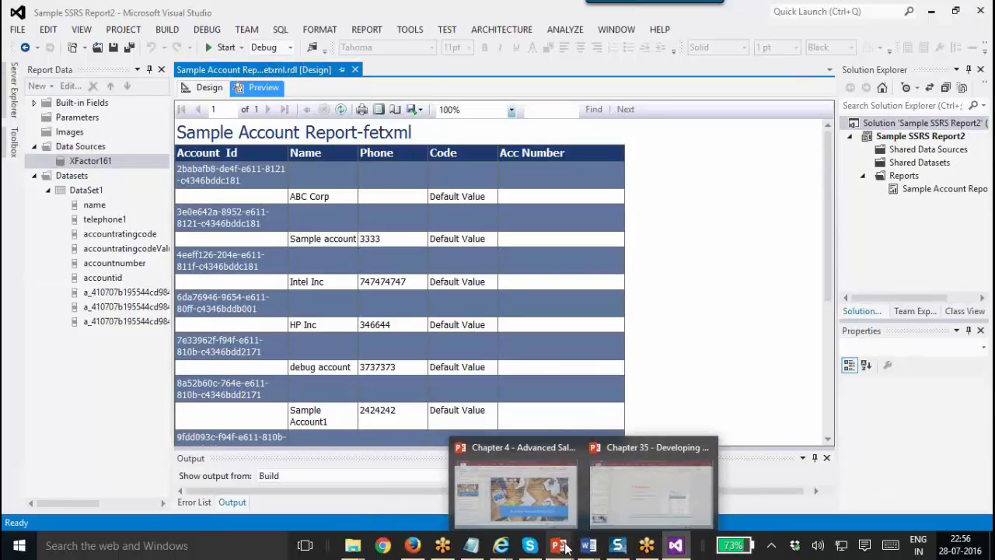
click(599, 507)
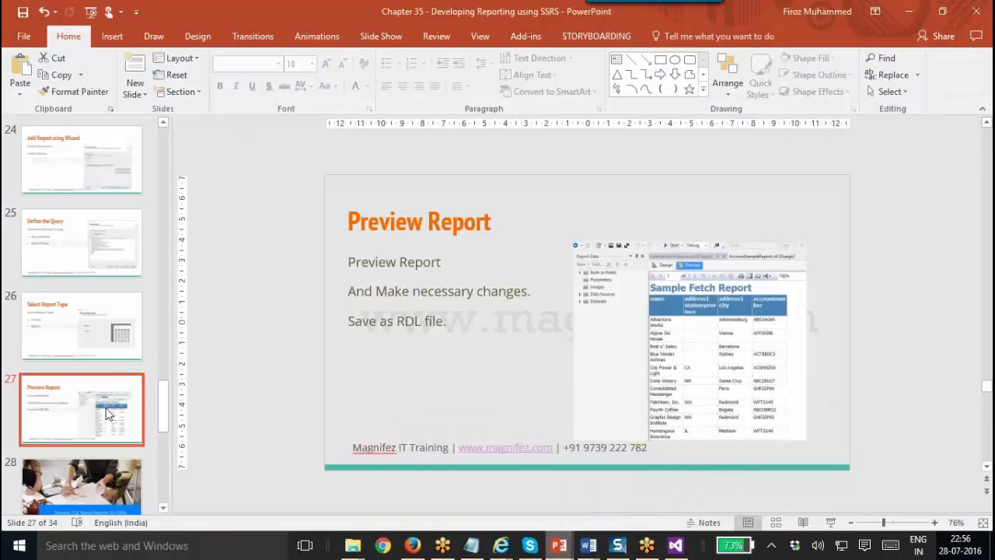
click(101, 476)
click(101, 476)
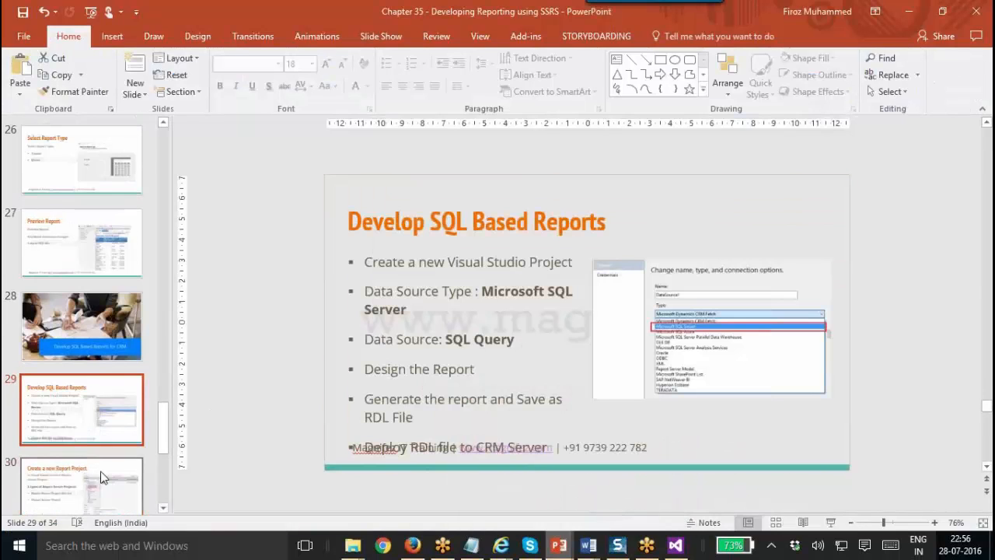
scroll(101, 476, down, 1)
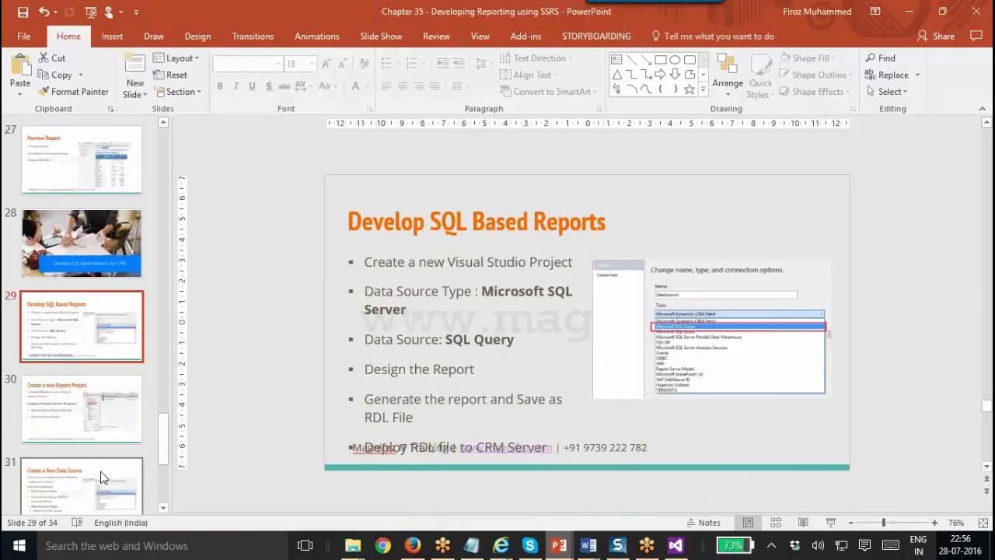
triple_click(503, 338)
click(432, 292)
triple_click(467, 339)
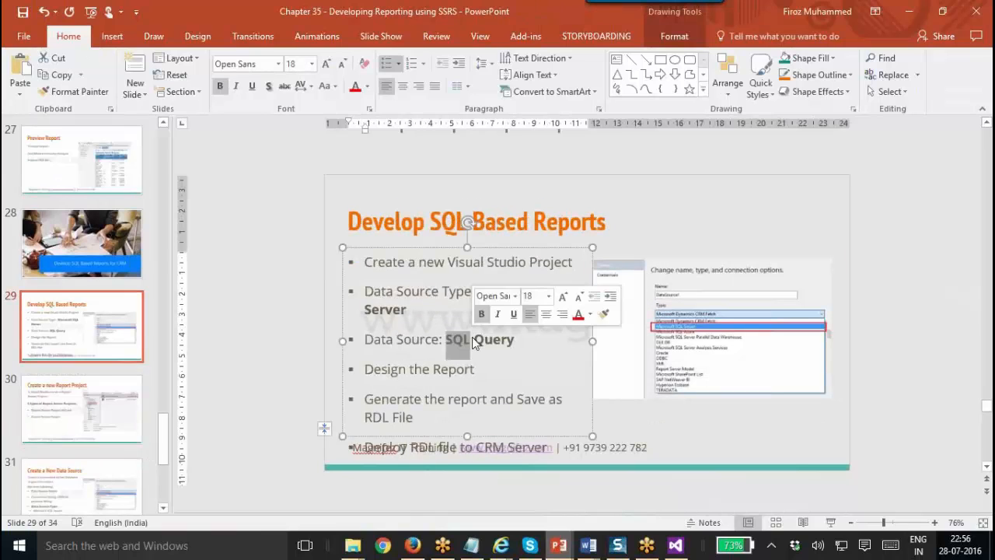
click(448, 342)
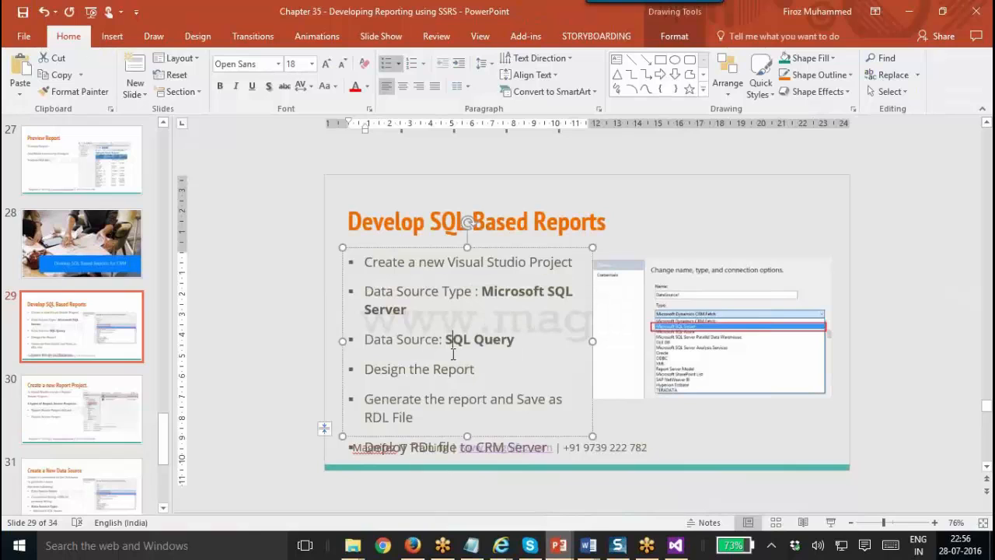
click(102, 387)
click(103, 319)
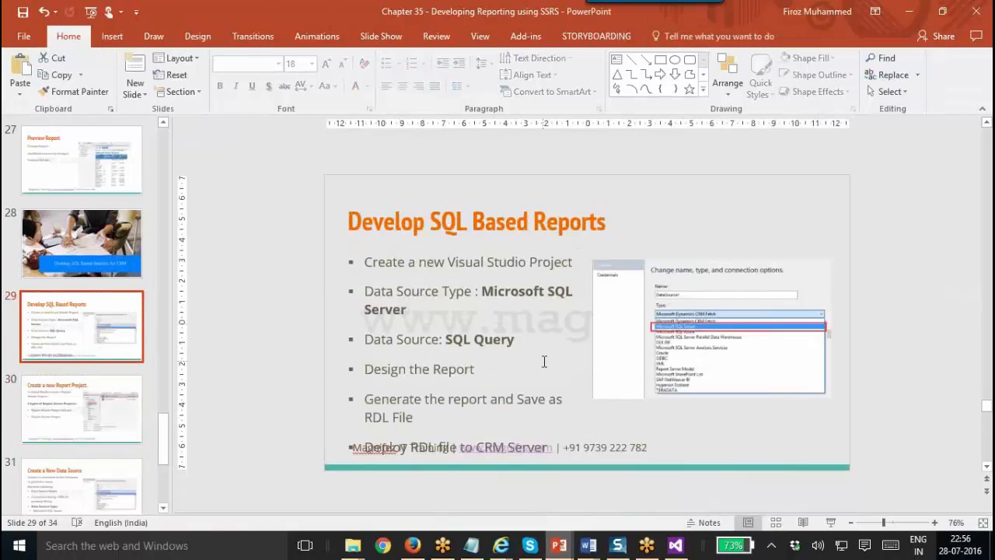
scroll(542, 361, up, 6)
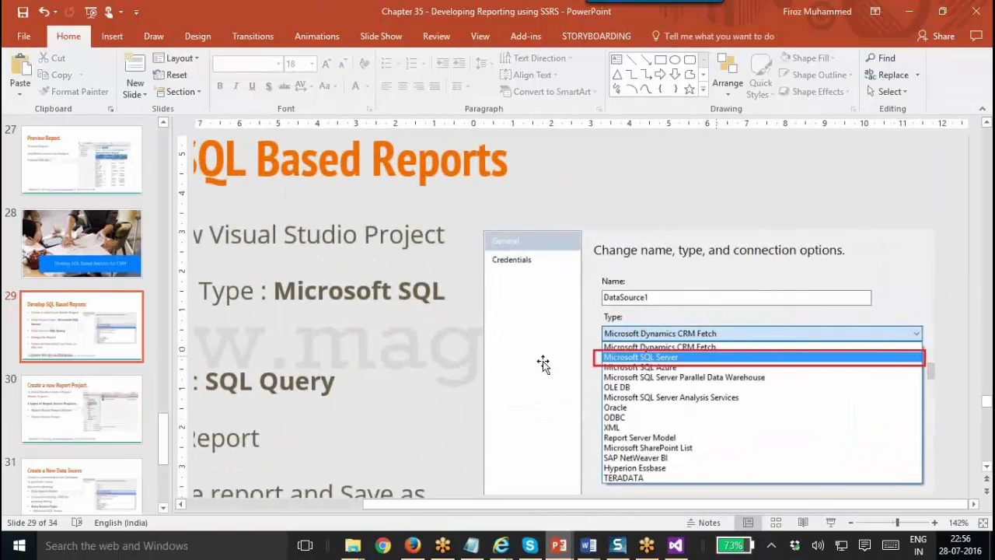
scroll(543, 361, down, 7)
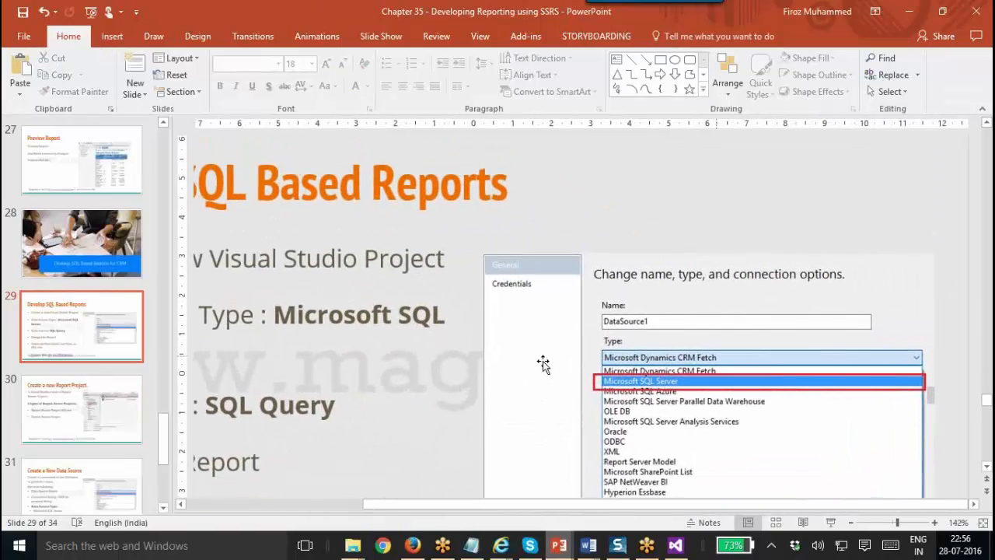
scroll(542, 360, down, 2)
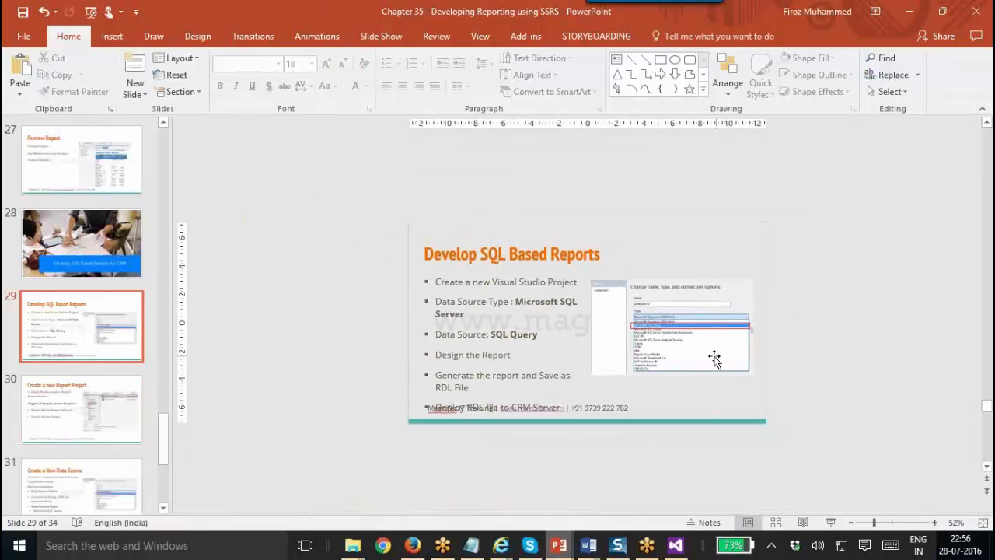
click(675, 544)
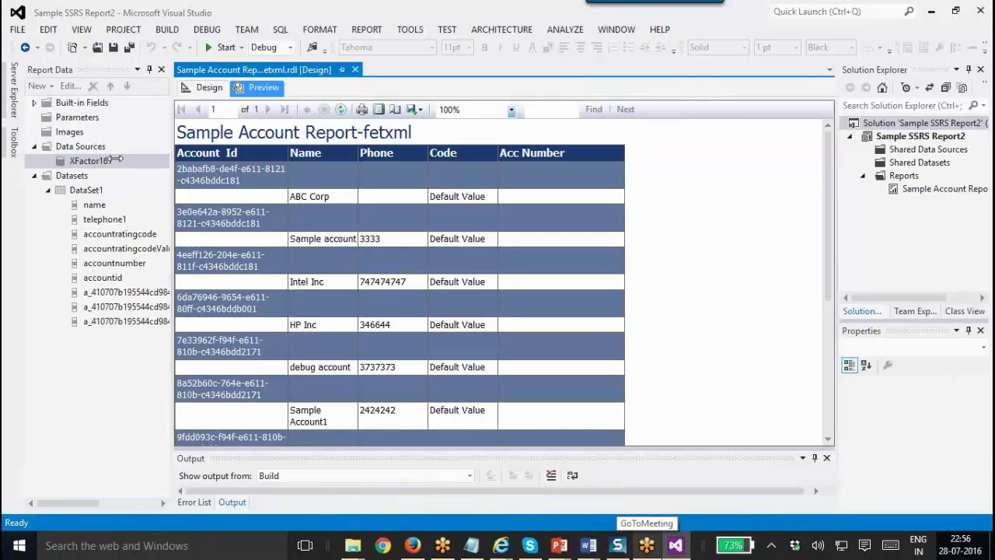
Select the XFactor161 data source and switch the account report to its Design layout.
click(114, 159)
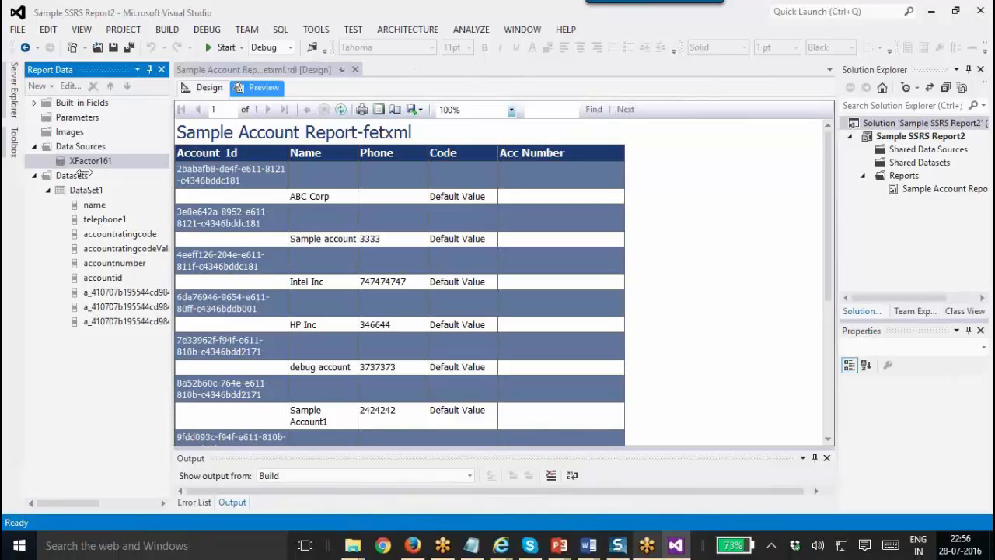
click(461, 200)
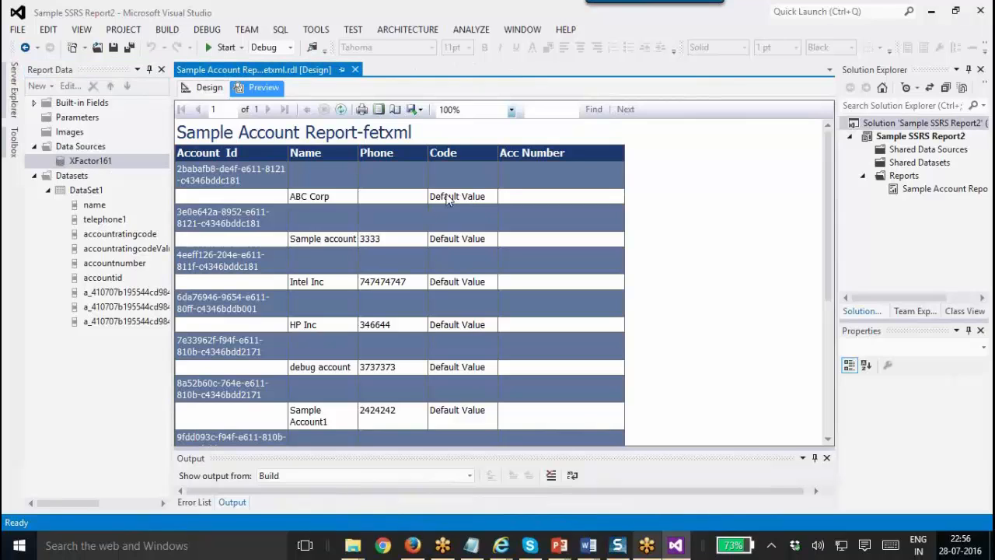
click(81, 164)
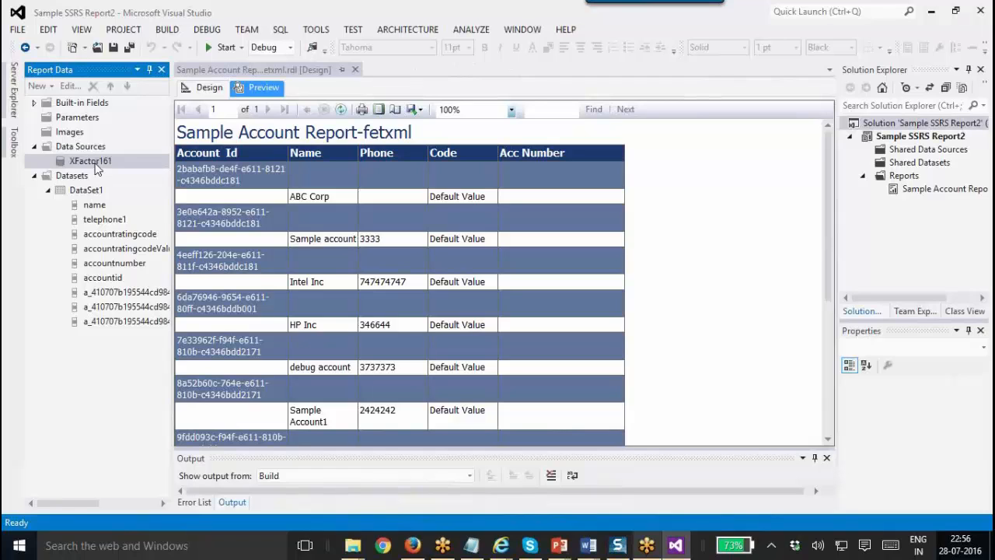
click(265, 89)
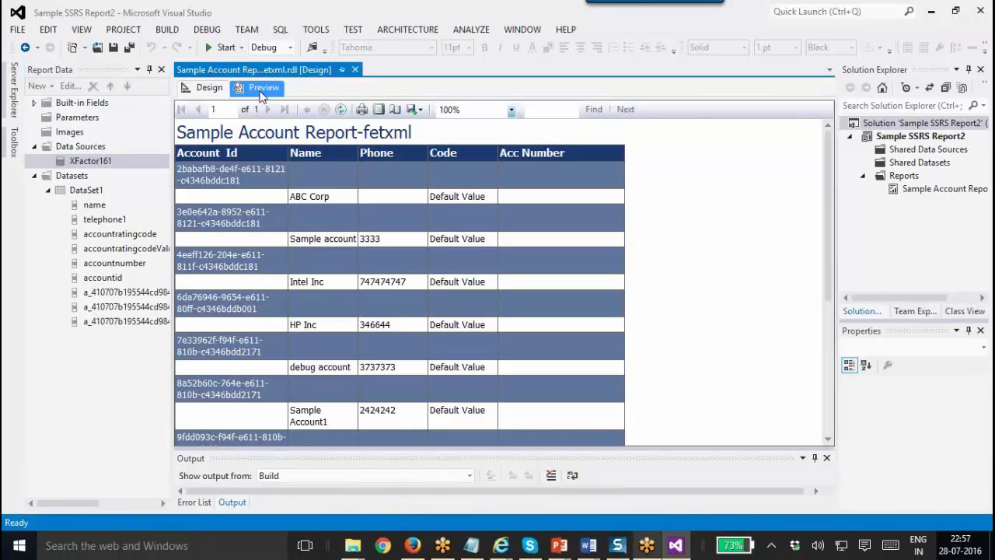
click(209, 87)
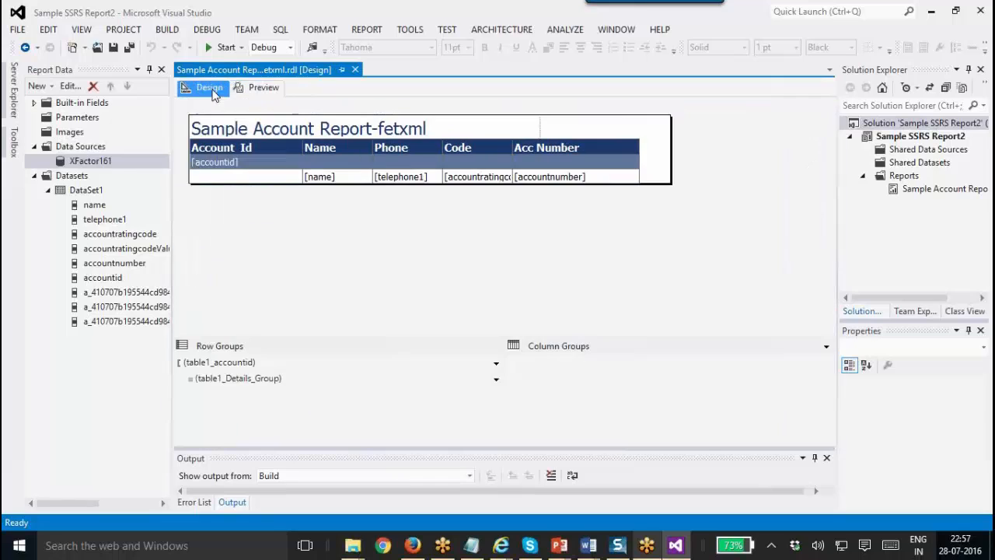
Try changing XFactor161's connection type to Microsoft SQL Server, then cancel without saving.
right_click(80, 166)
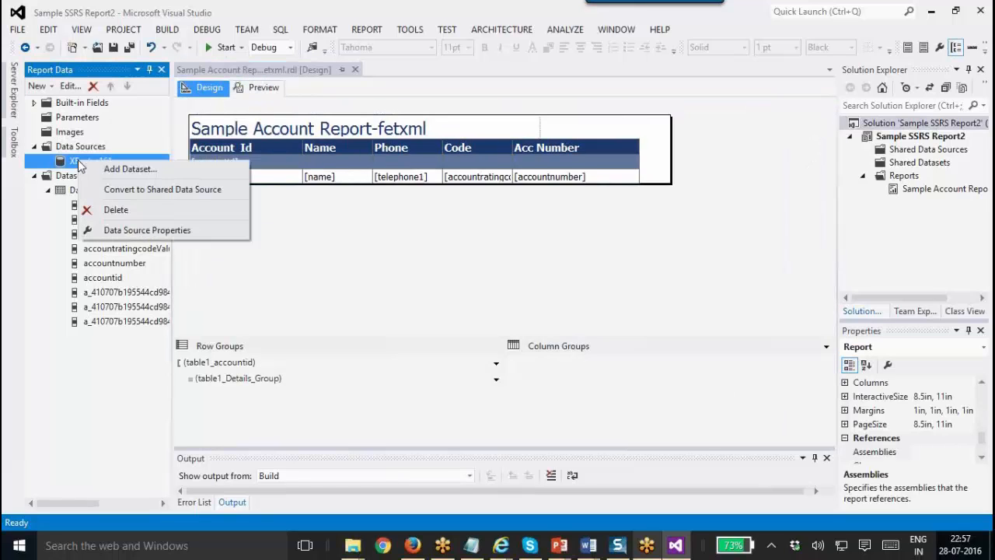
click(155, 228)
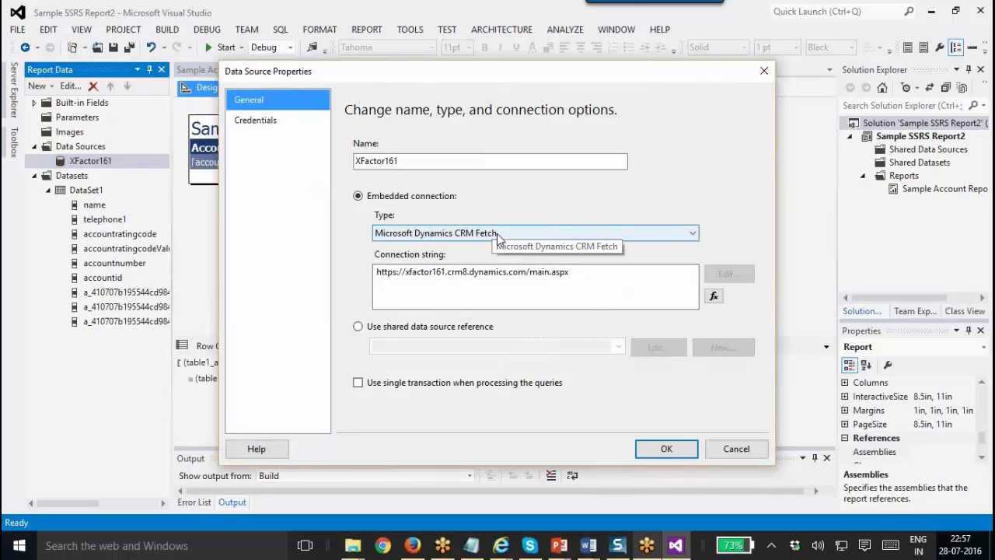
click(497, 233)
click(495, 262)
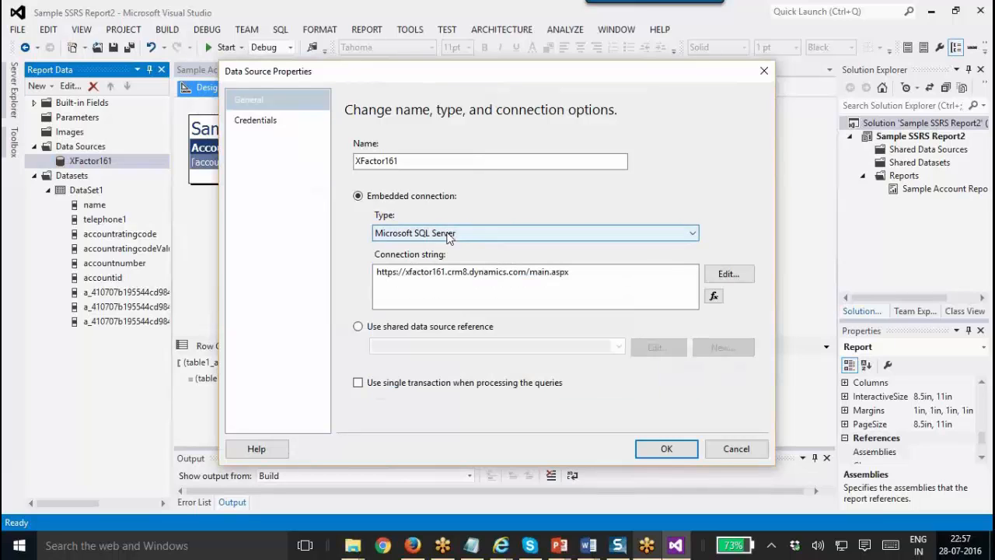
drag(570, 272, 284, 251)
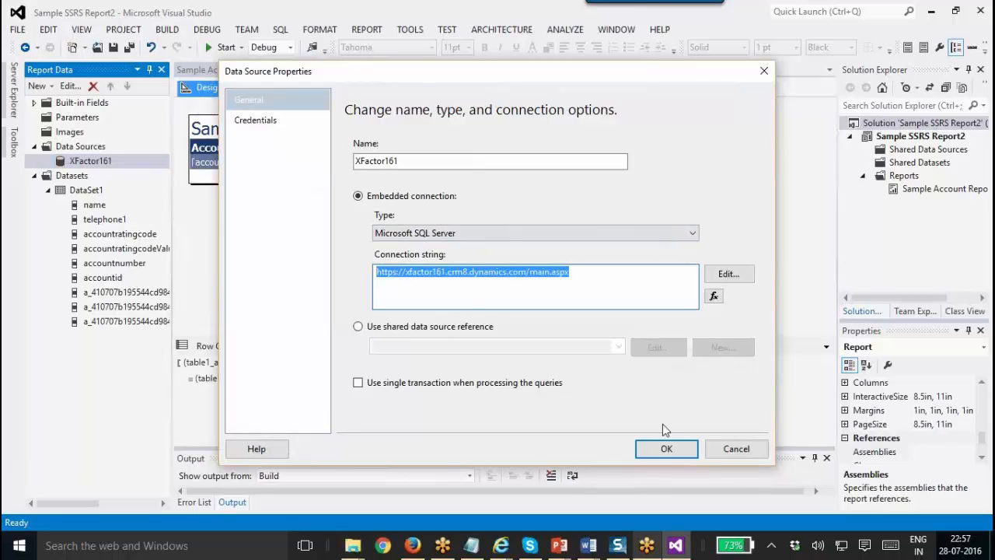
click(735, 449)
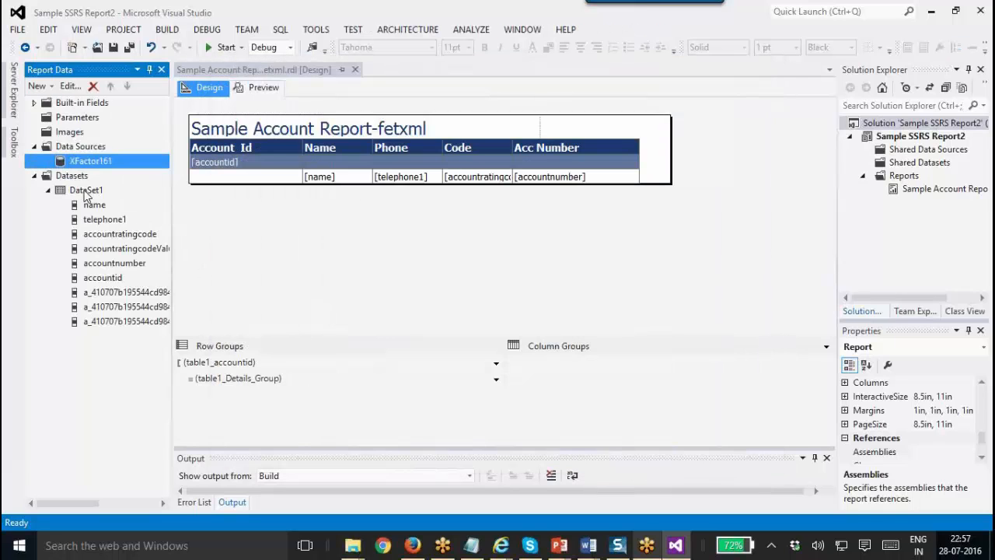
Open DataSet1's properties and select its FetchXML query text.
double_click(85, 192)
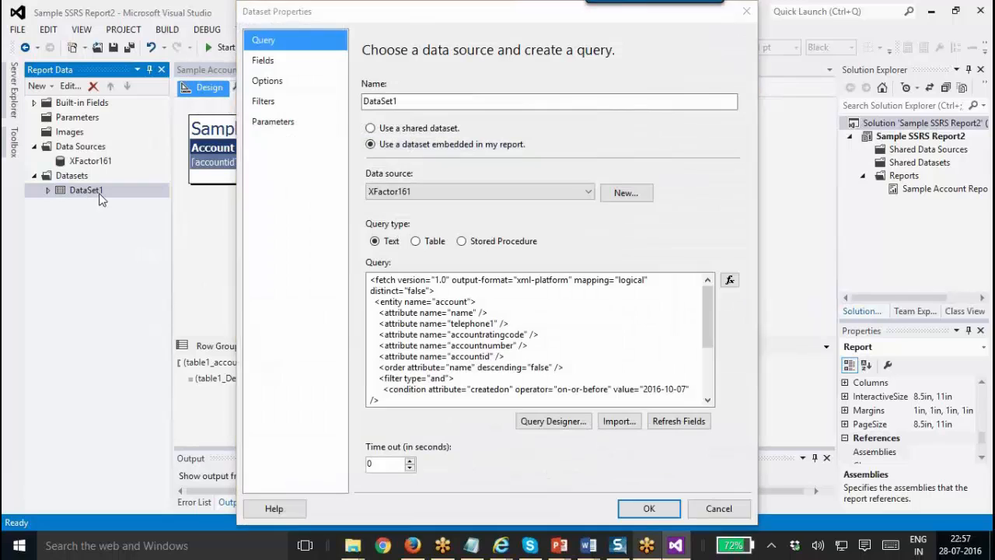
double_click(431, 357)
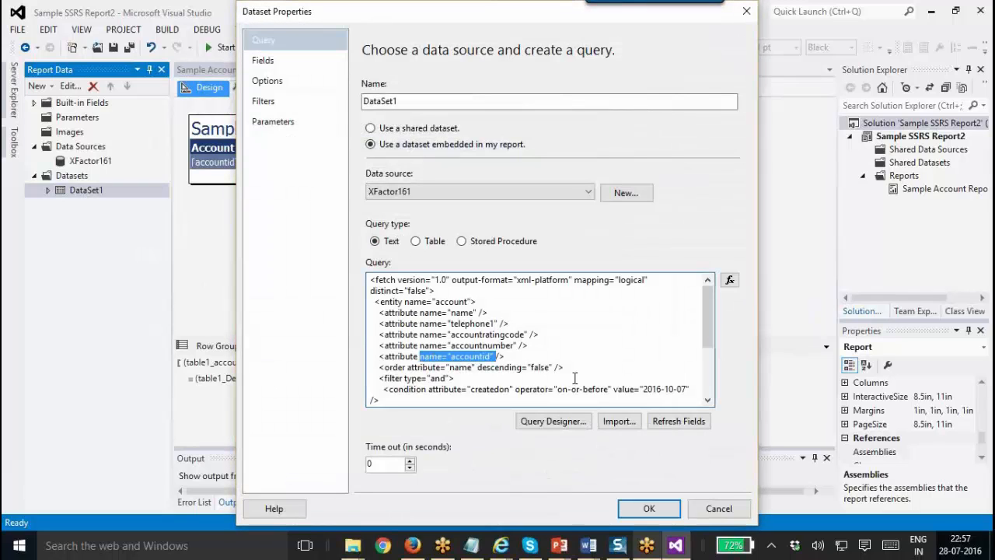
drag(406, 403, 327, 225)
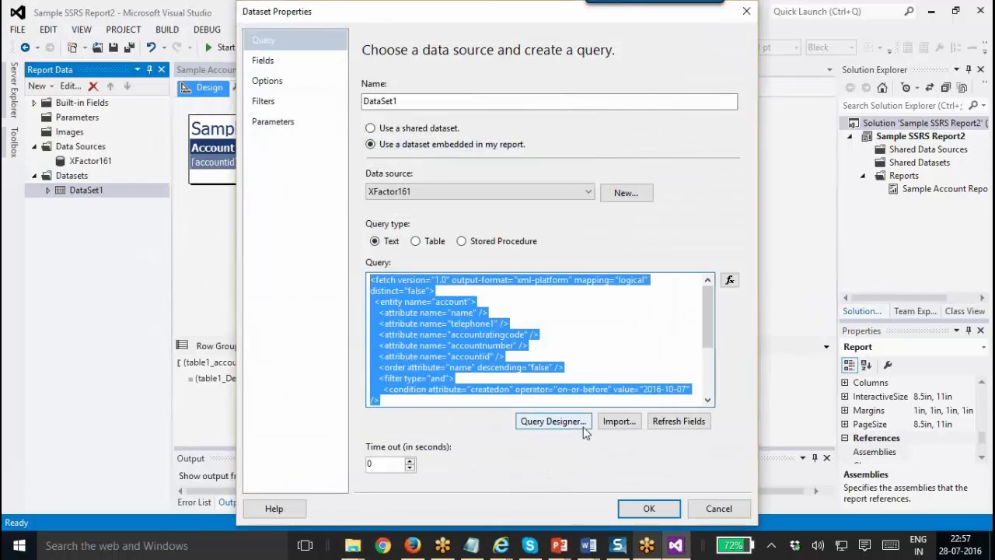
Open the Sample SSRS query file in Notepad and select the whole SQL query.
click(352, 545)
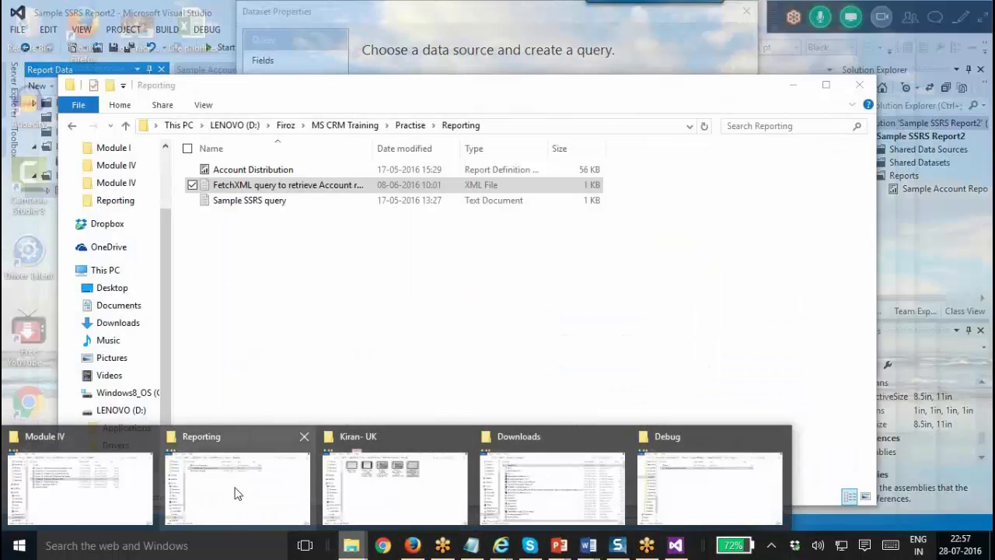
click(240, 491)
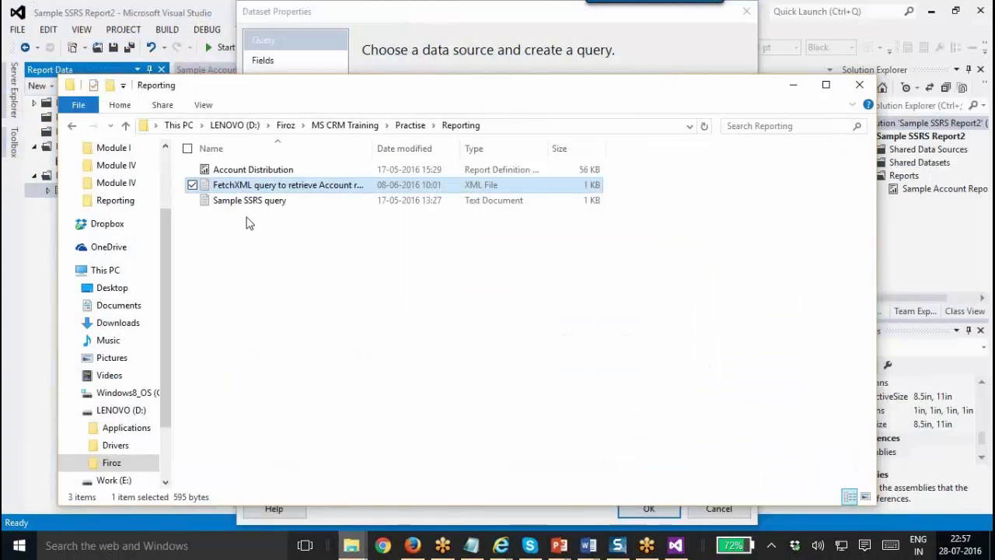
click(272, 201)
right_click(272, 204)
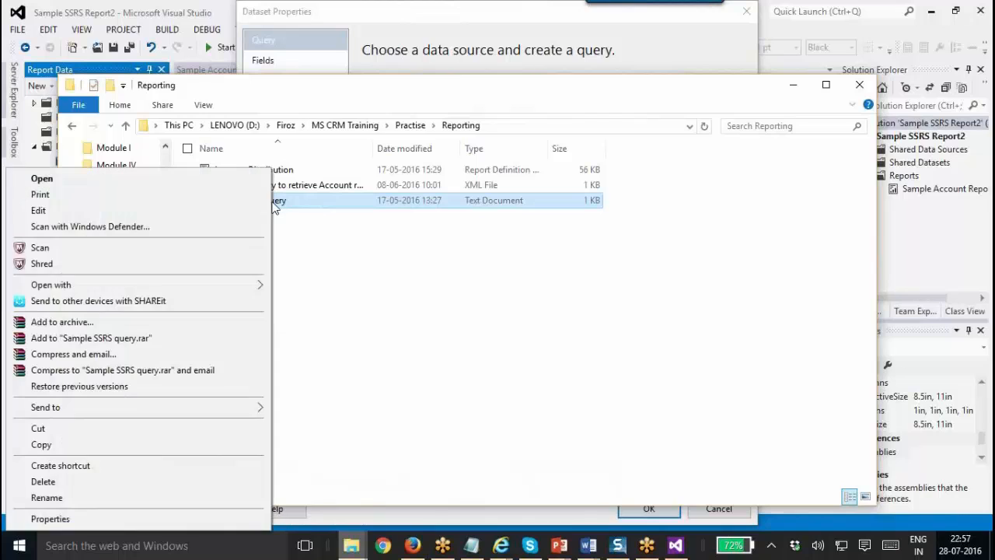
mouse_move(157, 285)
click(309, 303)
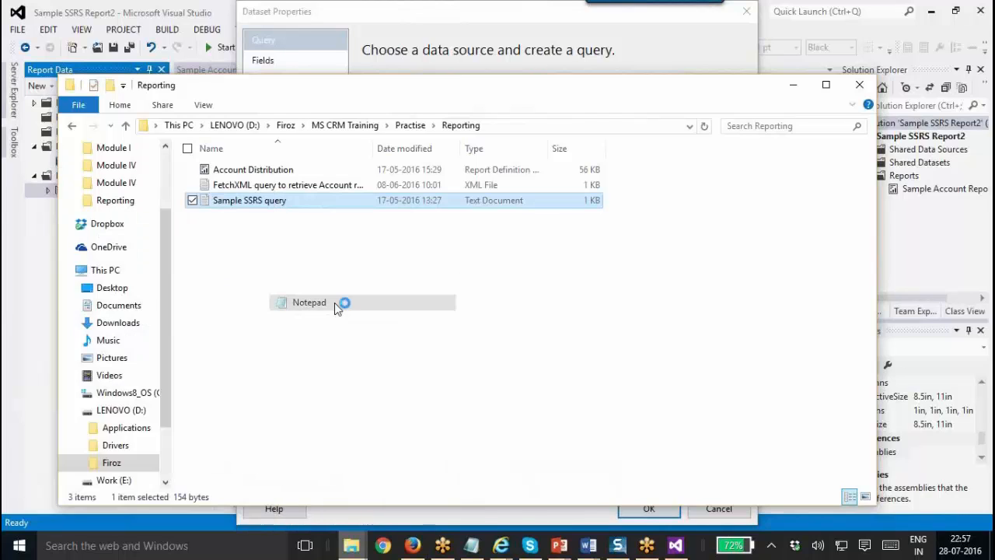
key(ctrl+a)
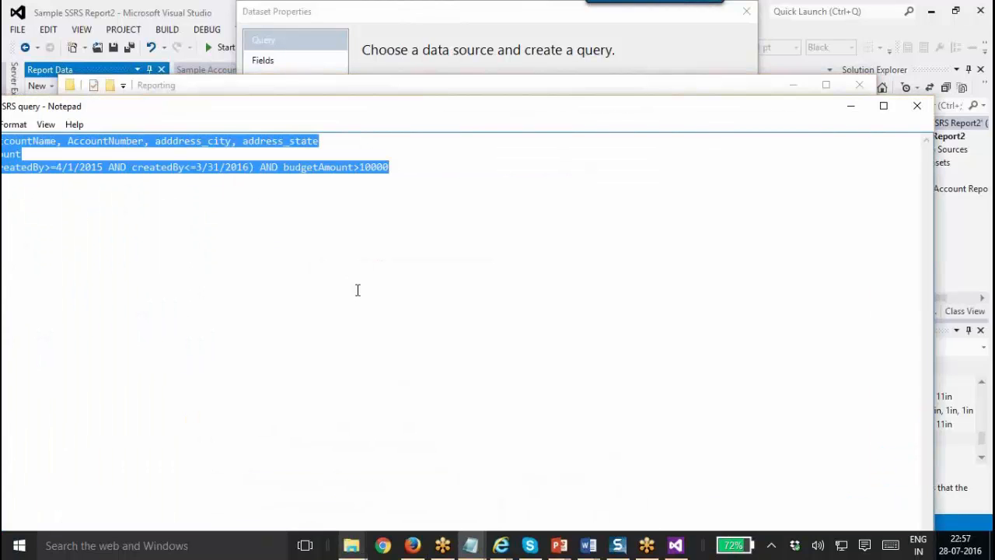
Replace DataSet1's FetchXML with the pasted SQL query, then cancel the dataset changes.
click(676, 546)
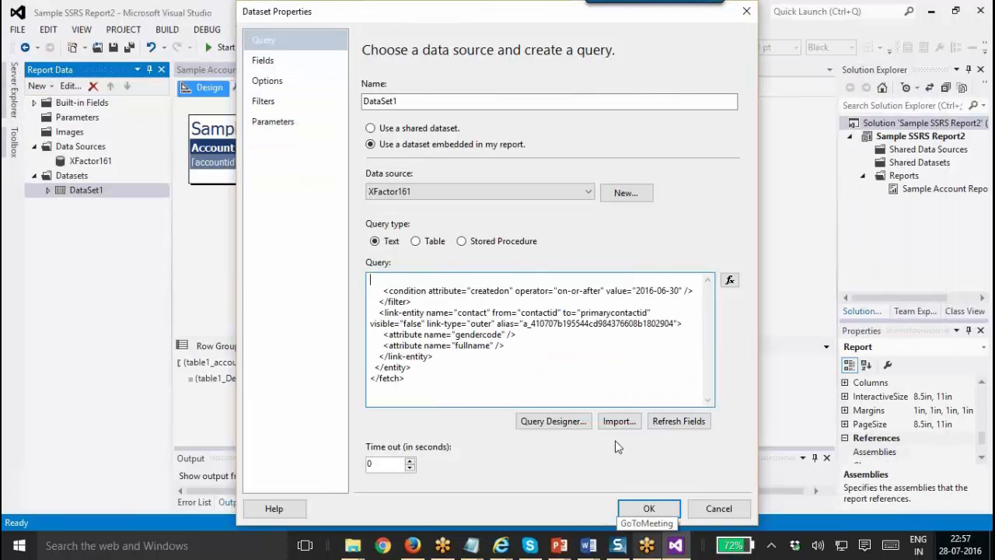
key(ctrl+a)
key(Delete)
text(SELECT accountName, AccountNumber, adddress_city, address_state FROM account WHERE (createdBy>=4/1/2015 AND createdBy<=3/31/2016) AND budgetAmount>10000)
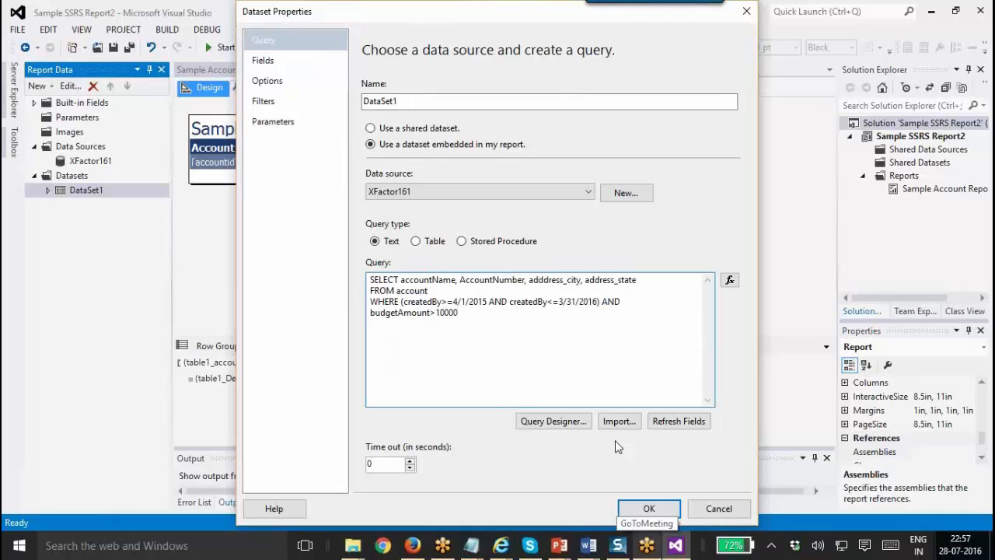
drag(462, 328, 293, 234)
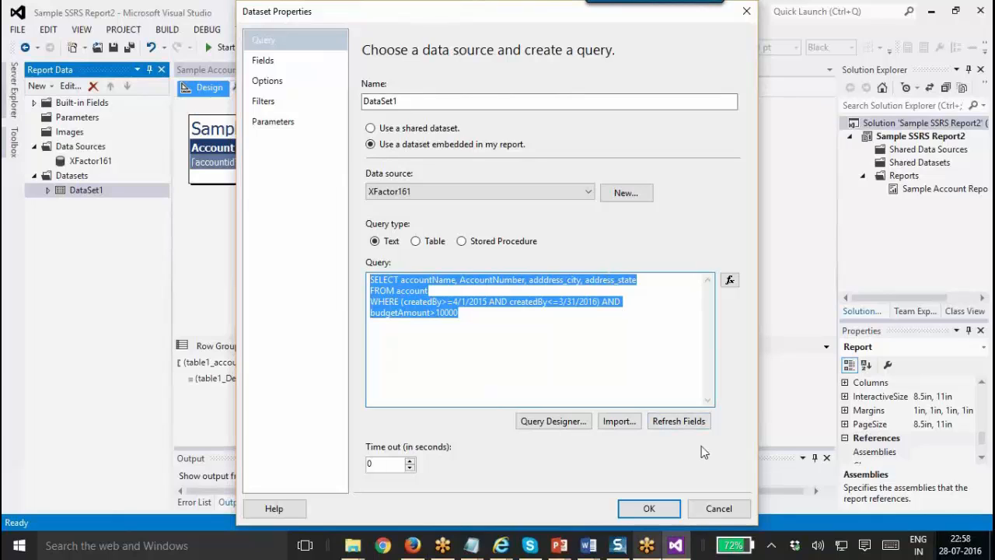
click(713, 506)
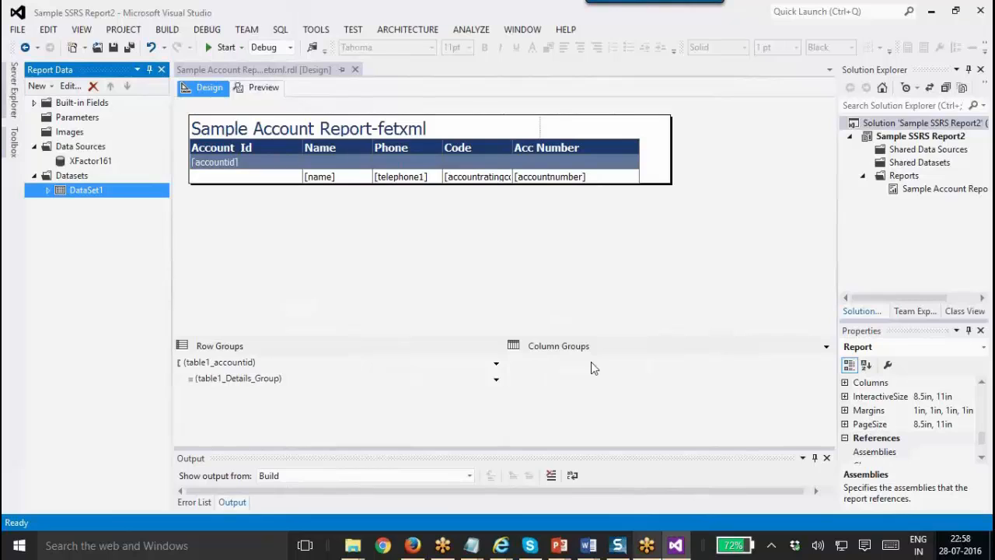
click(645, 334)
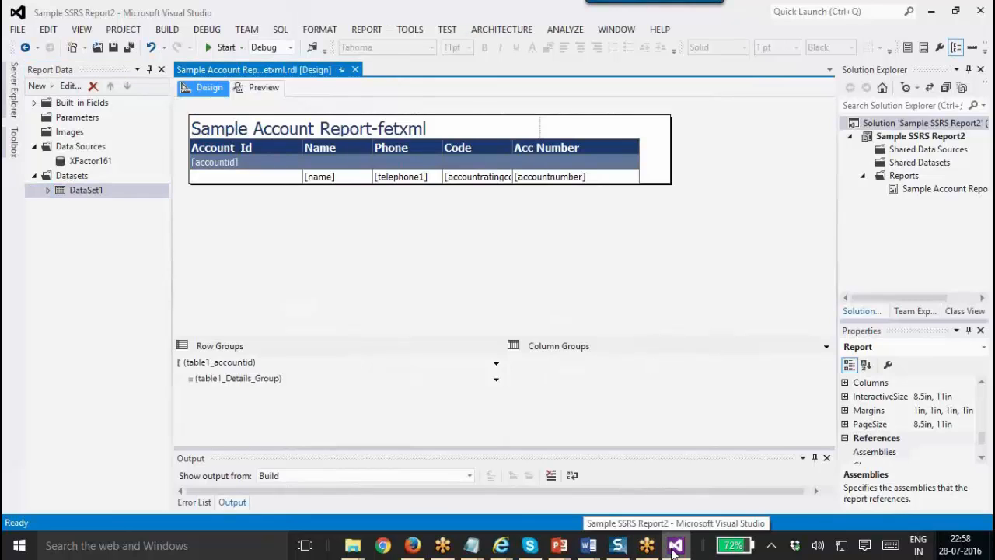
Bring the Chapter 35 PowerPoint deck forward and scroll to slide 30, Create a new Report Project.
mouse_move(553, 547)
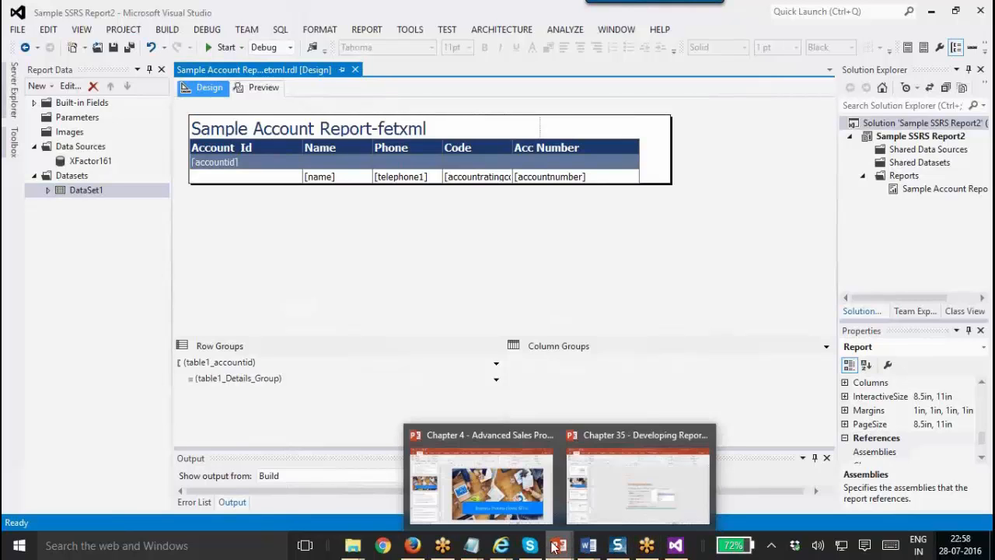
click(595, 504)
scroll(182, 372, down, 1)
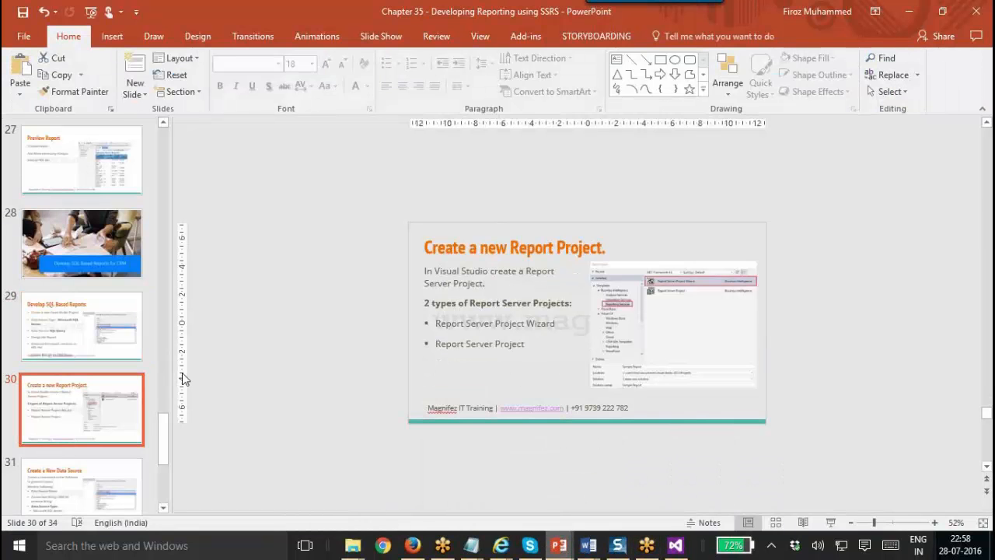